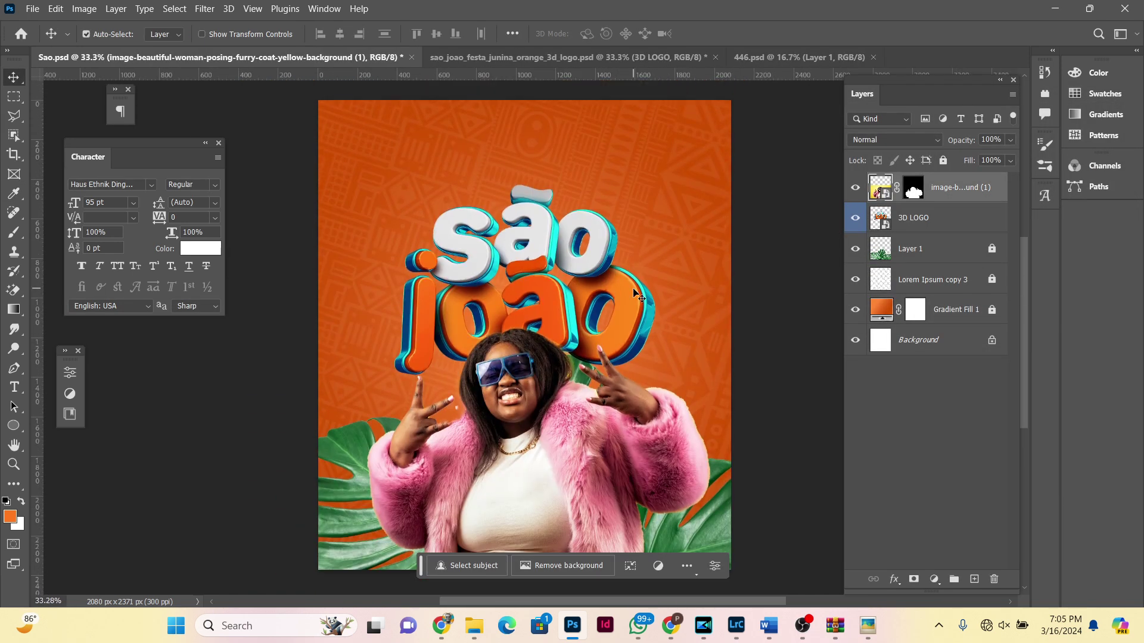
# Step: Leave the finished São João flyer and bring Photoshop's blank white document to the front
pyautogui.click(204, 8)
pyautogui.click(345, 127)
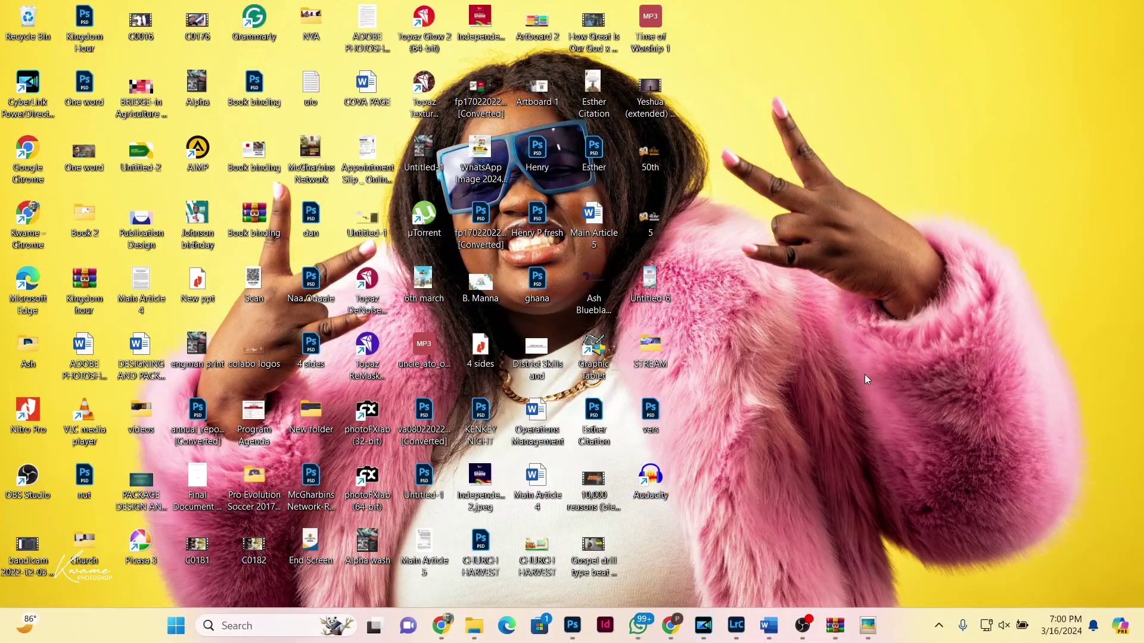
pyautogui.click(573, 629)
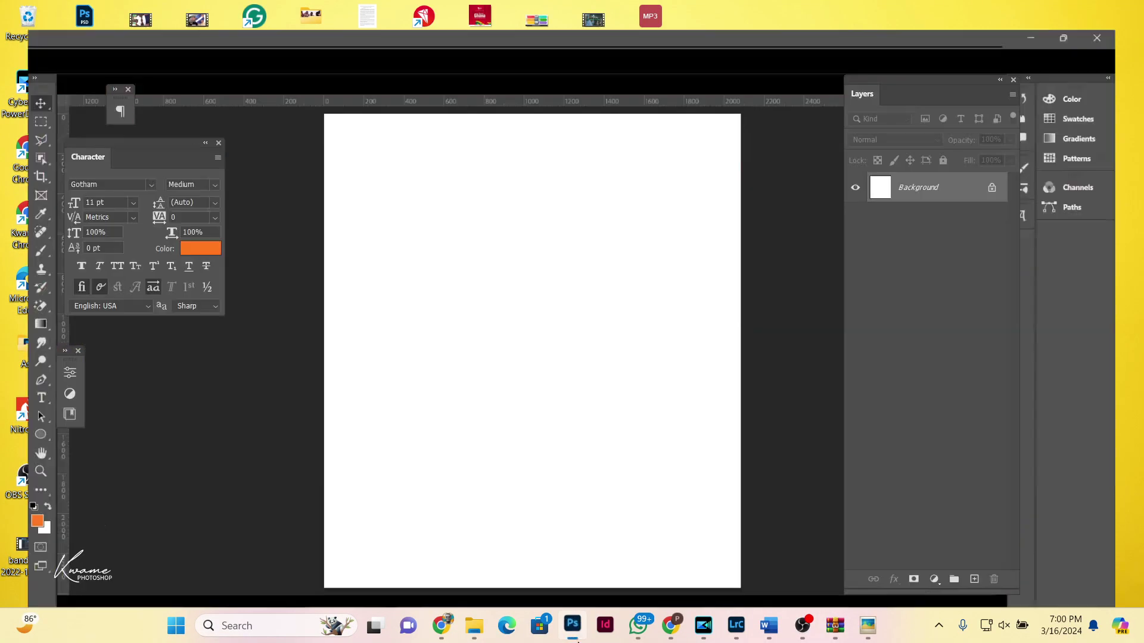
# Step: Add a radial Gradient Fill layer using the Neutrals Sand_01 preset
pyautogui.click(934, 579)
pyautogui.click(956, 324)
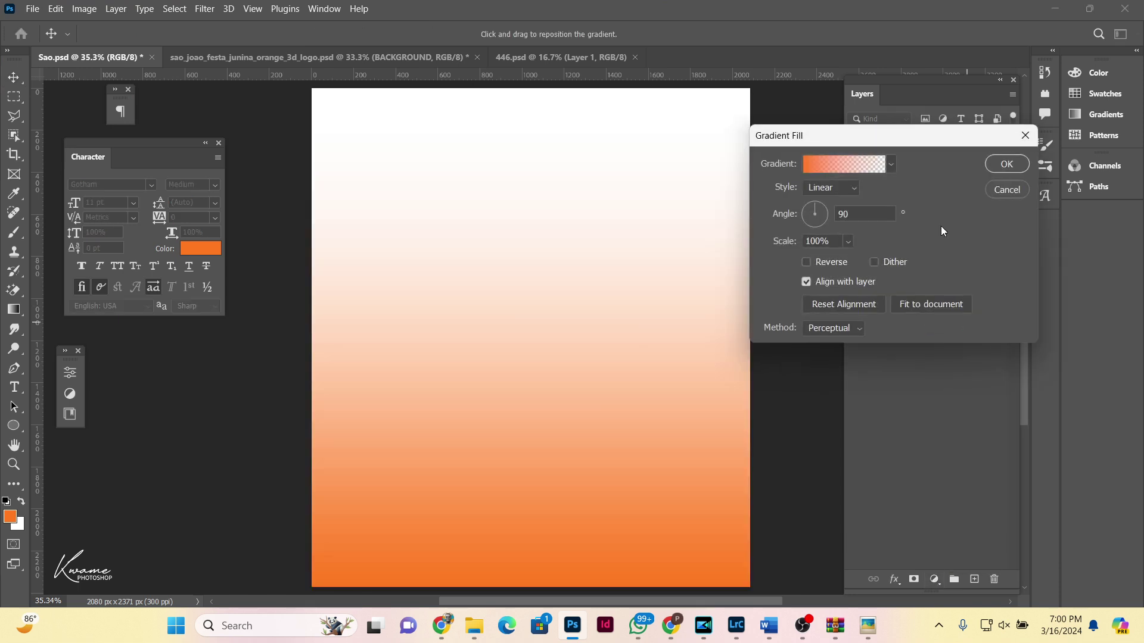
pyautogui.click(864, 168)
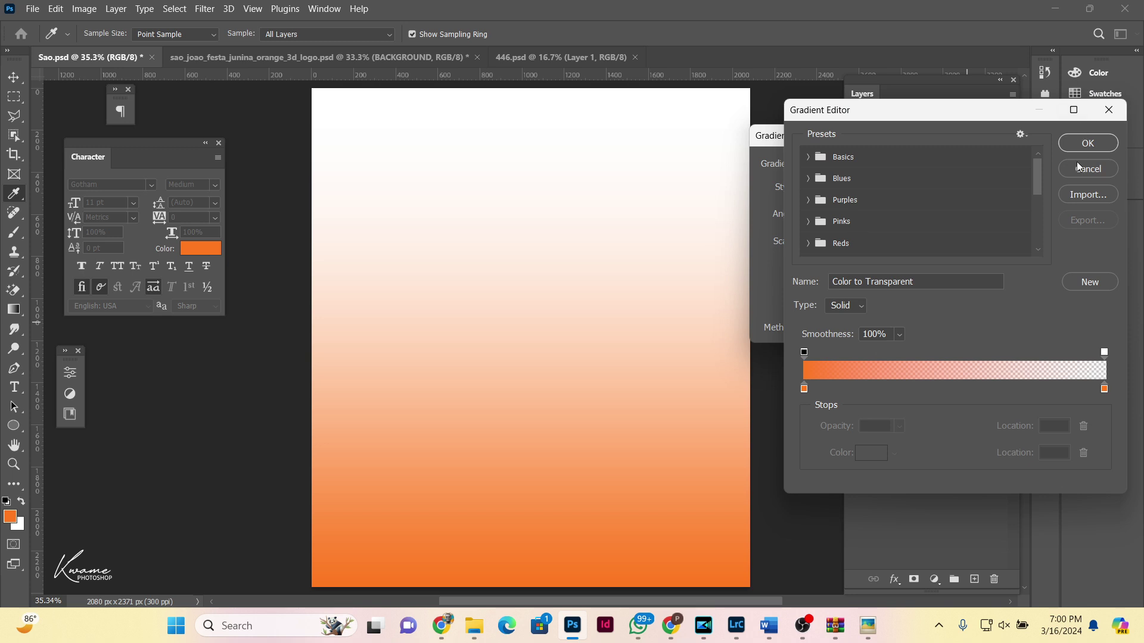
pyautogui.click(1079, 168)
pyautogui.click(857, 188)
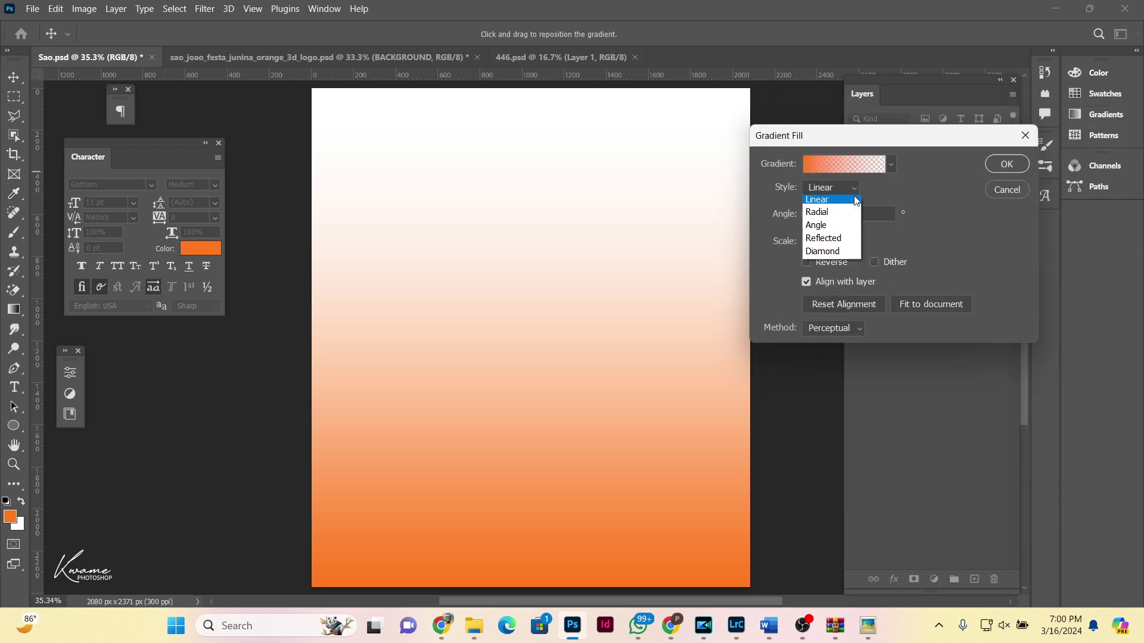
pyautogui.click(835, 215)
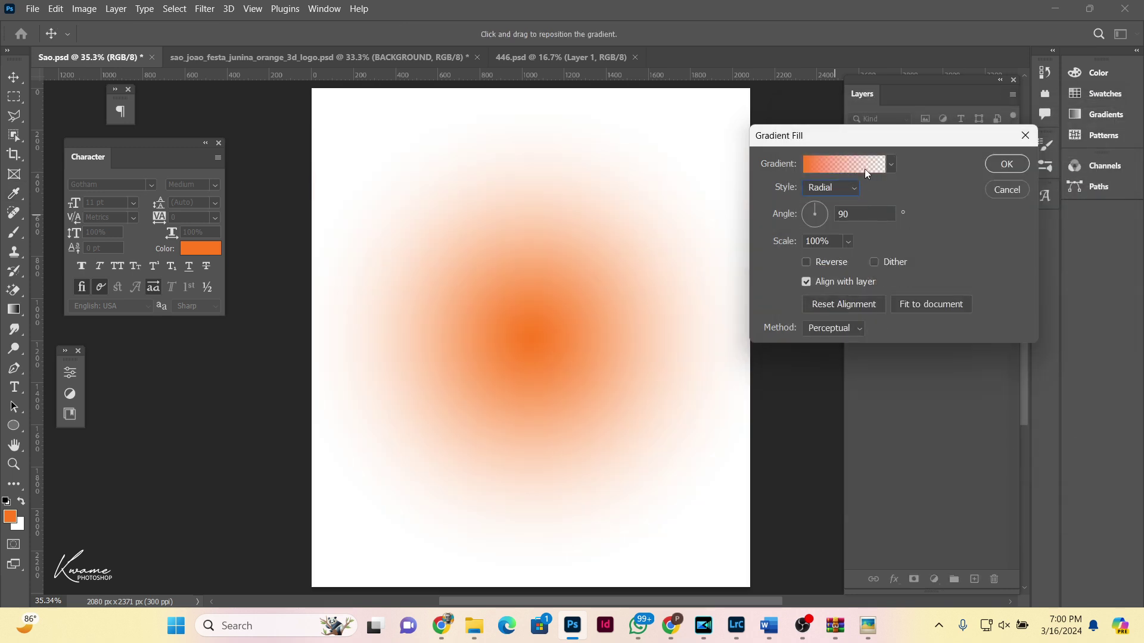
pyautogui.click(865, 168)
pyautogui.moveTo(1039, 185)
pyautogui.mouseDown()
pyautogui.moveTo(1036, 233)
pyautogui.moveTo(929, 232)
pyautogui.mouseUp()
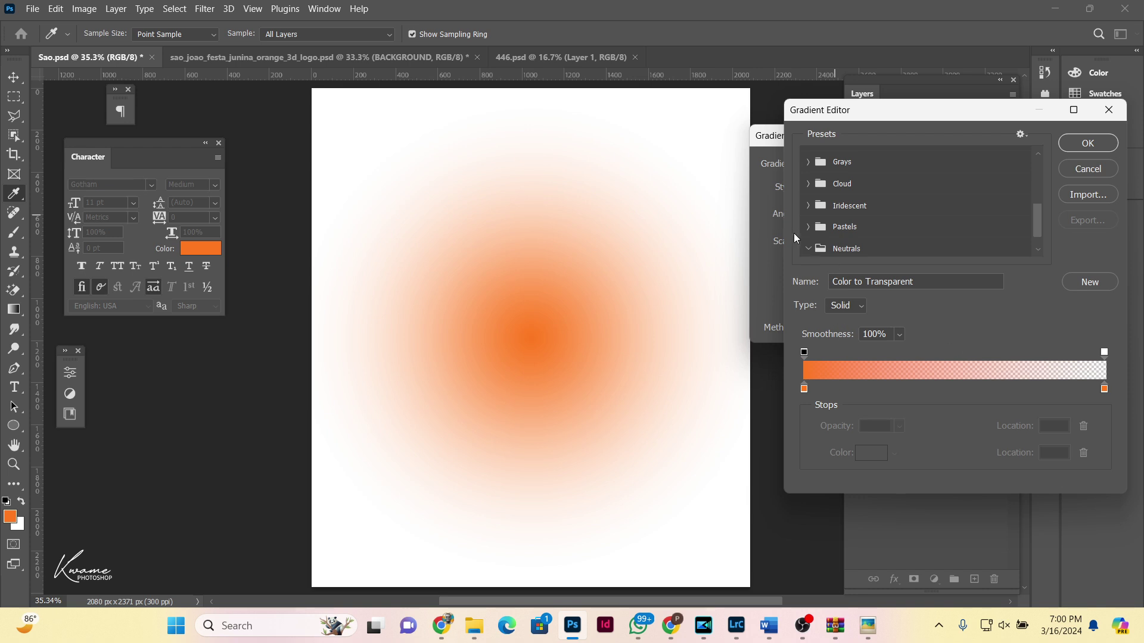
pyautogui.click(867, 244)
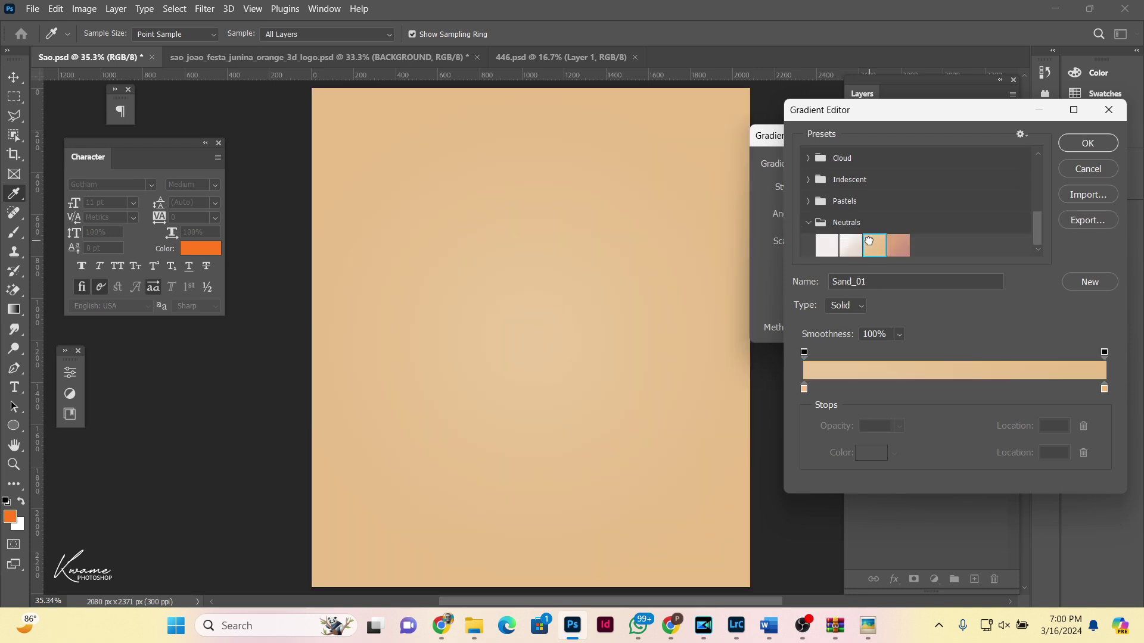
# Step: Set both gradient colour stops to orange ff791d
pyautogui.click(805, 391)
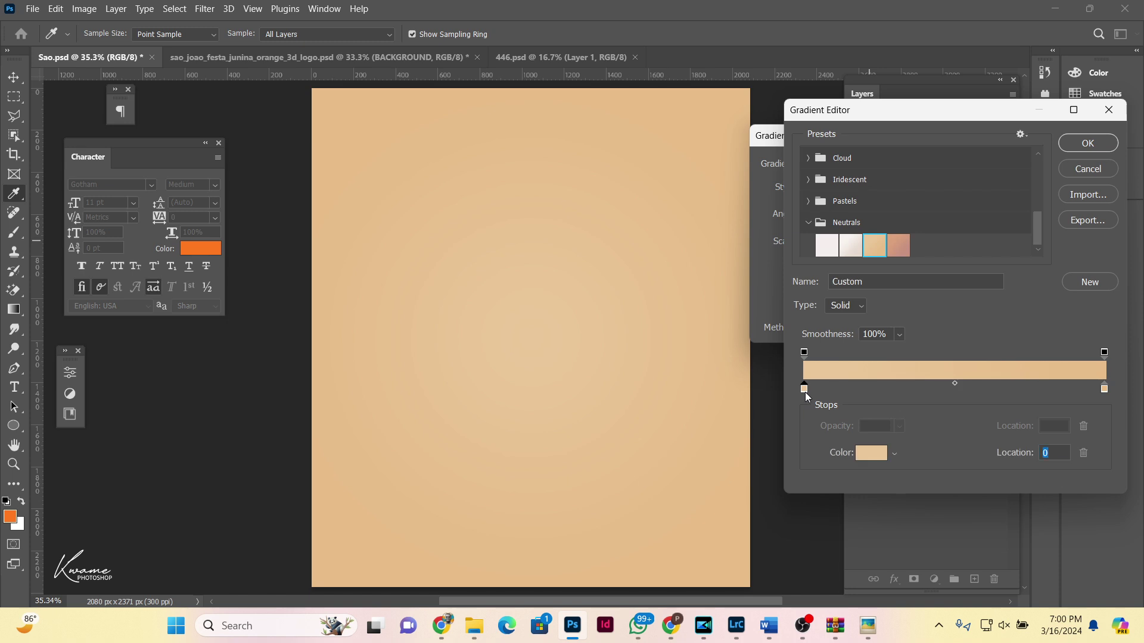
pyautogui.click(879, 455)
pyautogui.write('ff791d')
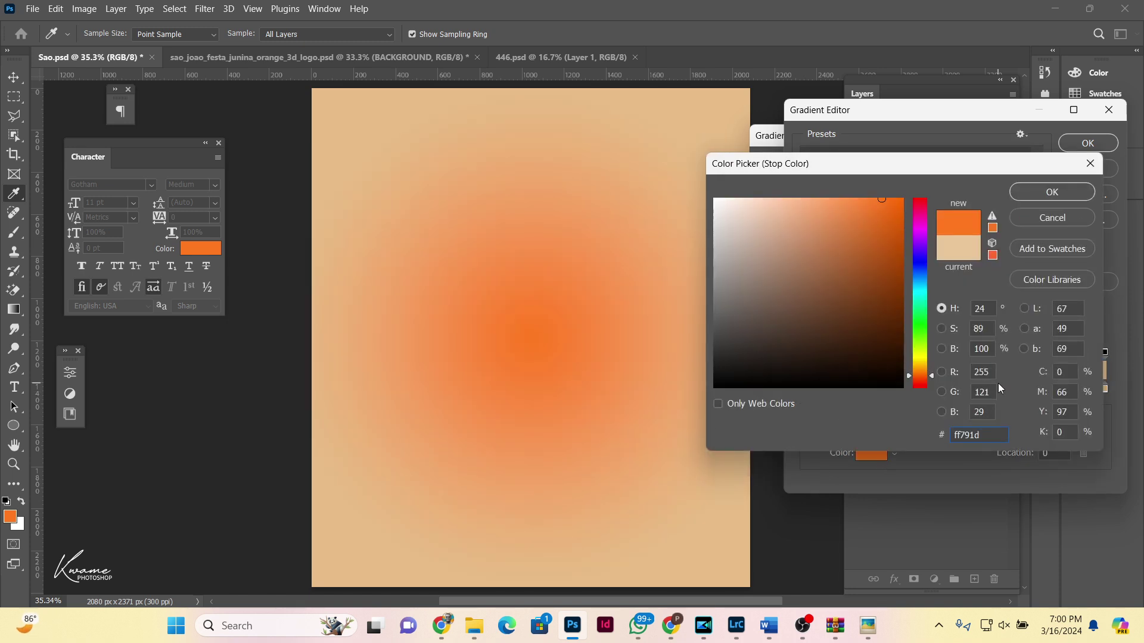
pyautogui.press('Return')
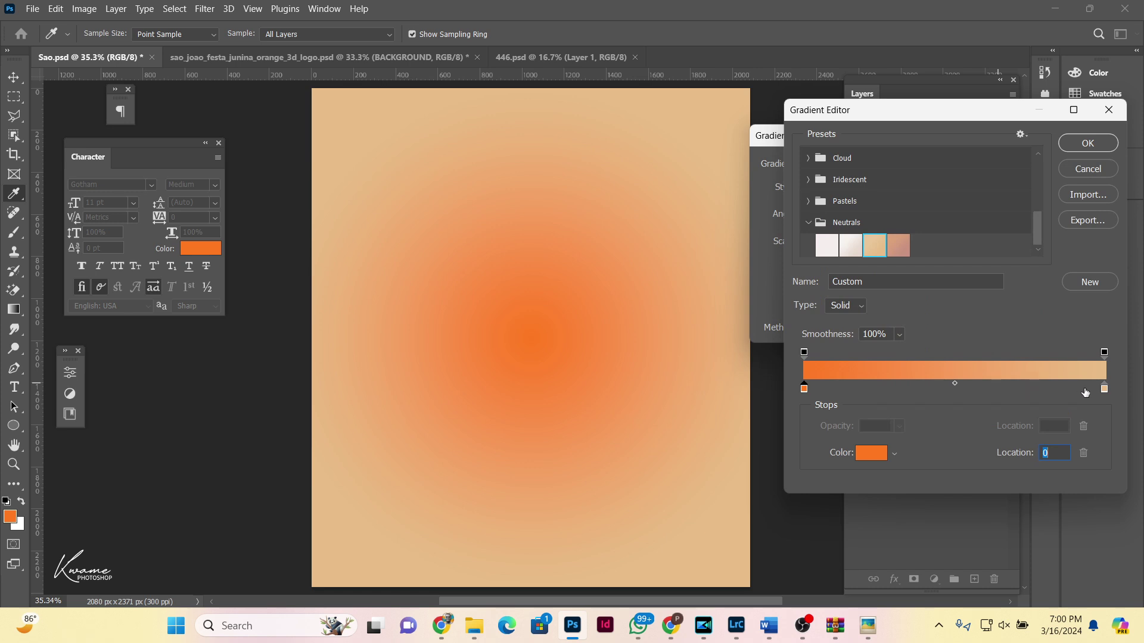
pyautogui.click(1103, 390)
pyautogui.click(872, 456)
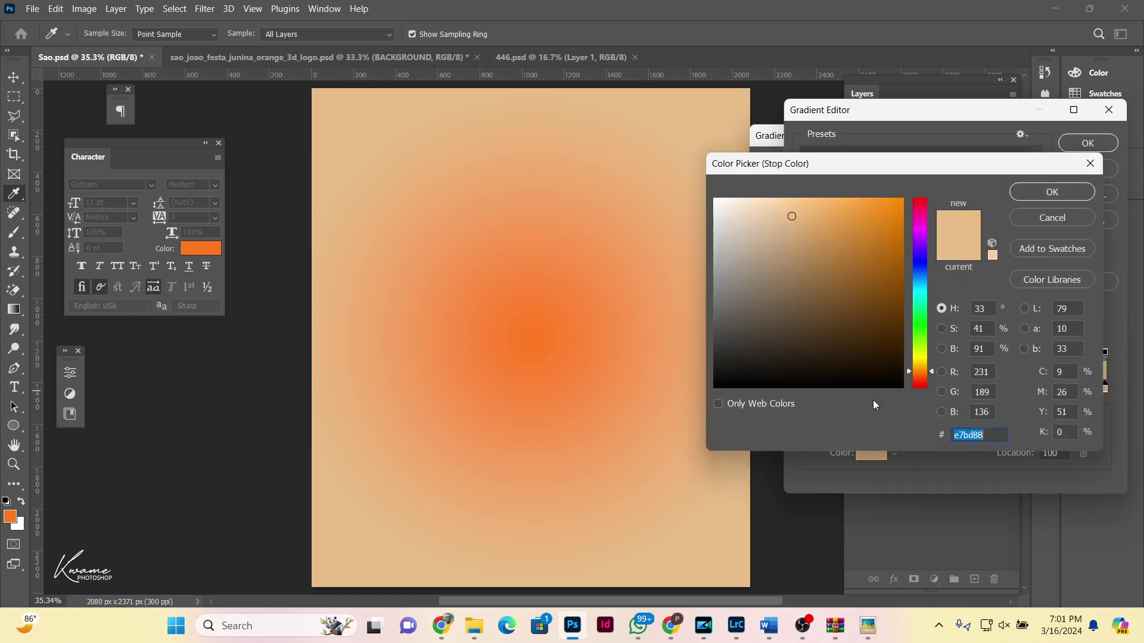
pyautogui.write('ff791d')
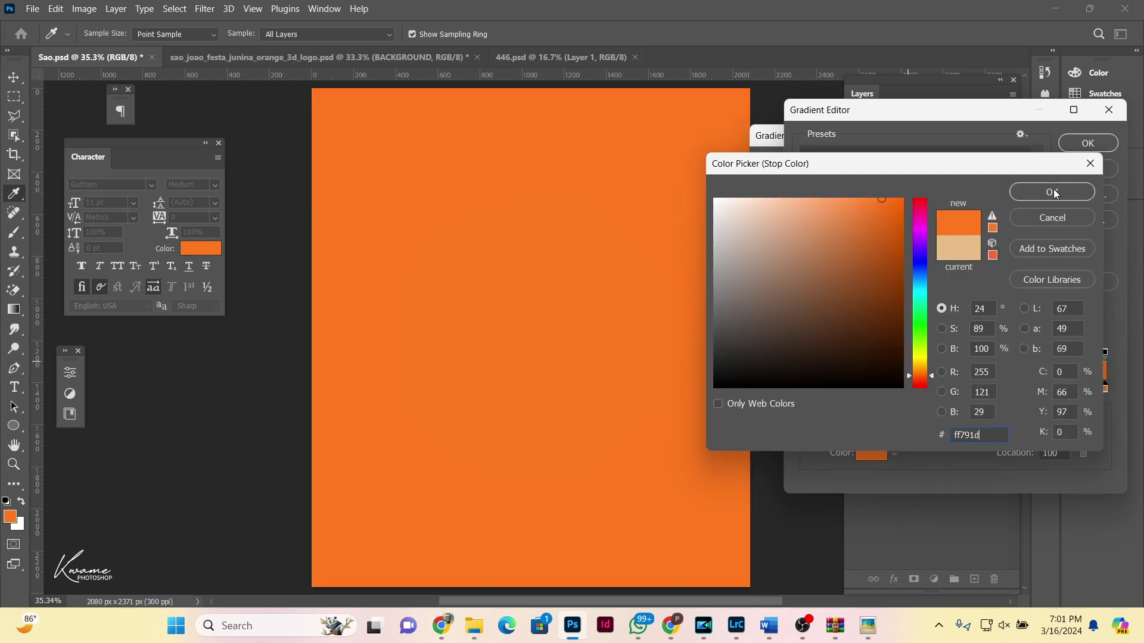
pyautogui.click(1041, 199)
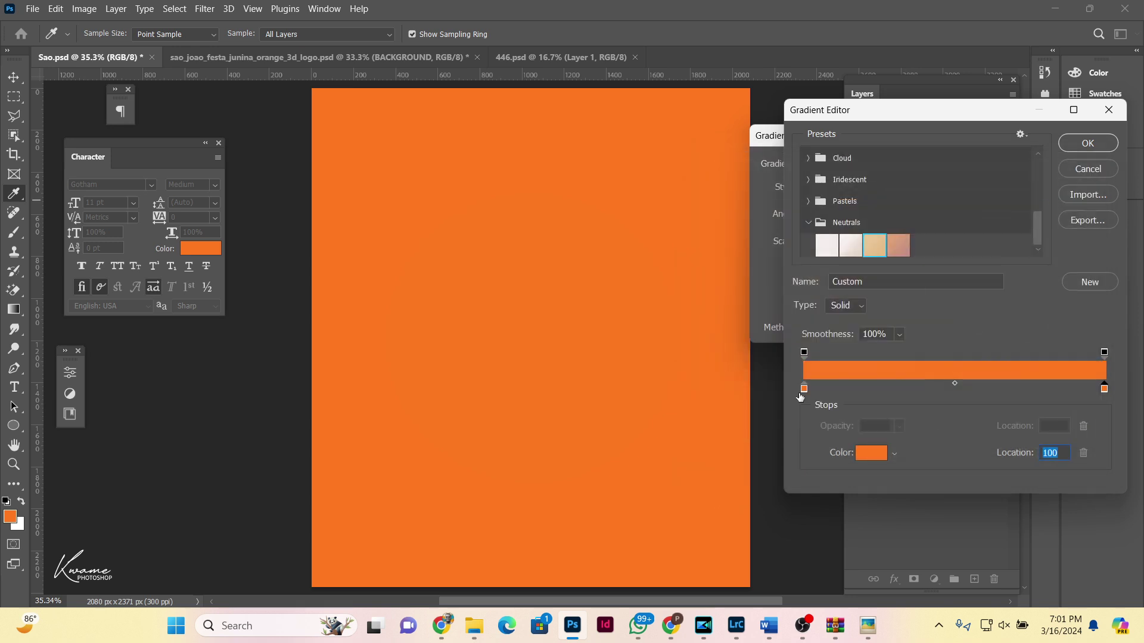
# Step: Change the left gradient stop to light peach ffc095 and commit the gradient fill
pyautogui.click(872, 456)
pyautogui.moveTo(845, 234); pyautogui.dragTo(810, 199)
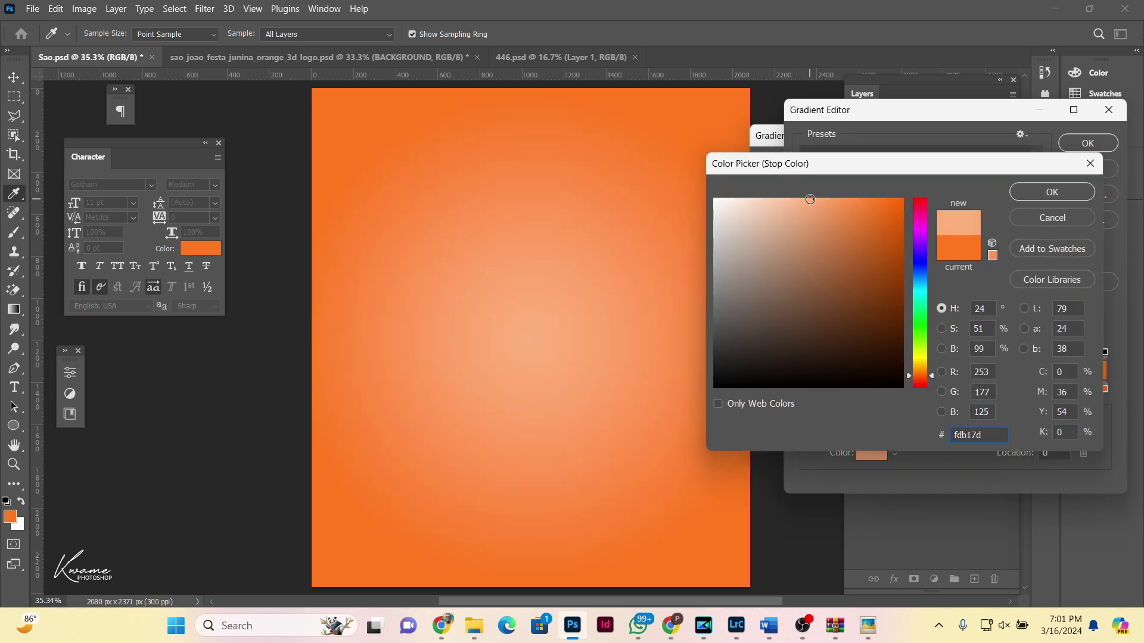
pyautogui.moveTo(829, 209); pyautogui.dragTo(791, 198)
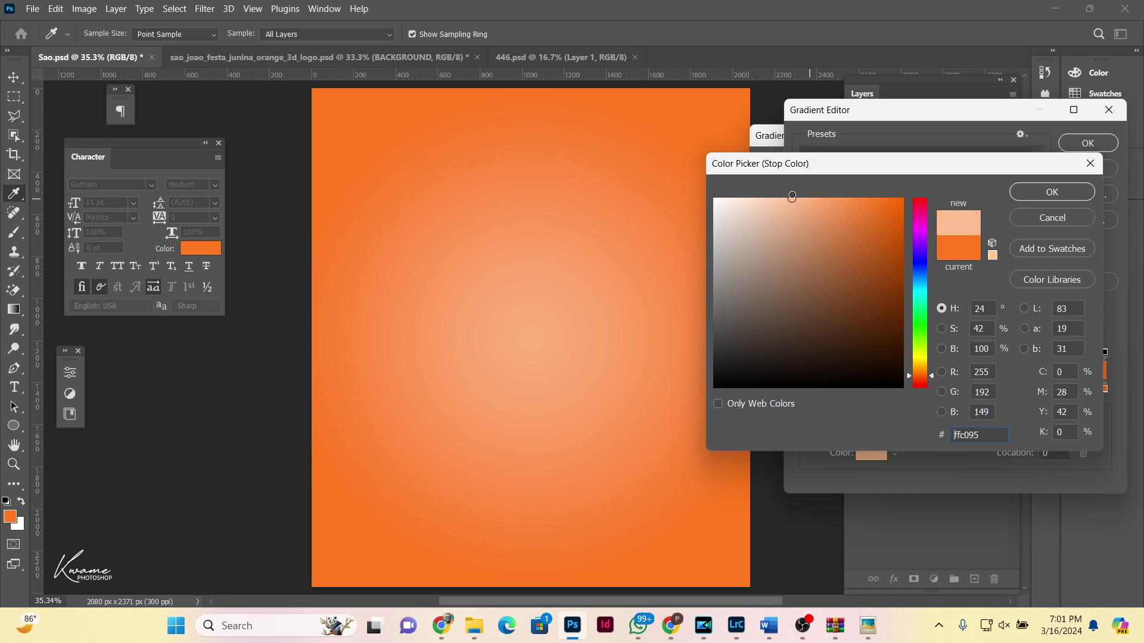
pyautogui.press('Return')
pyautogui.press('Return')
pyautogui.press('Return')
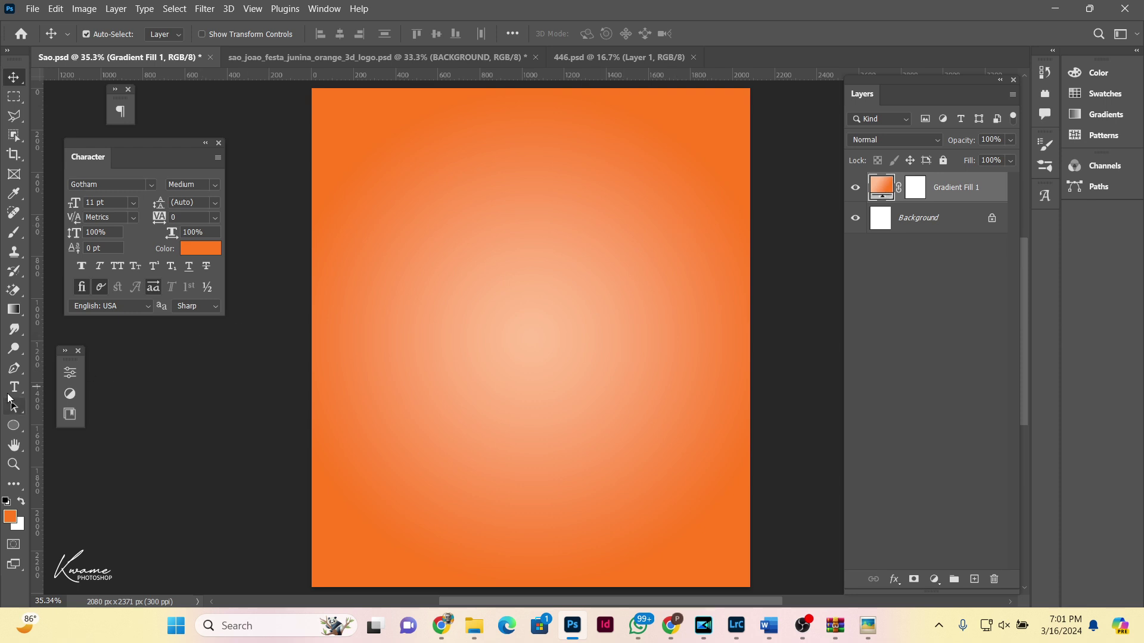
pyautogui.click(15, 389)
# Step: Add a text layer in Haus Ethnik Dingbats at 95 pt
pyautogui.click(398, 258)
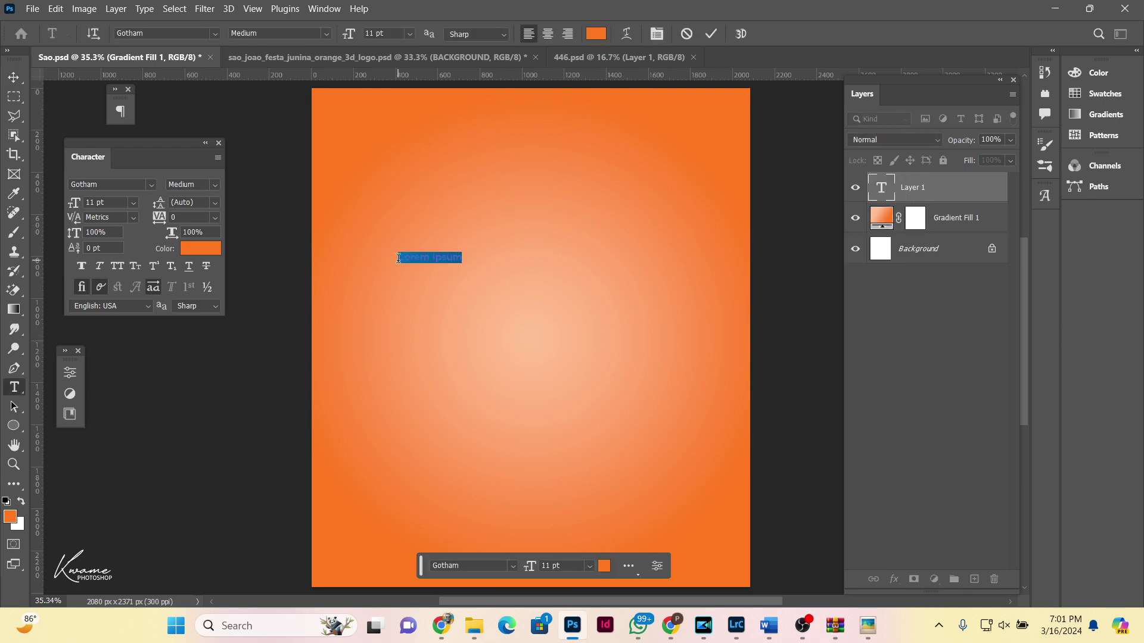
pyautogui.click(213, 34)
pyautogui.click(318, 121)
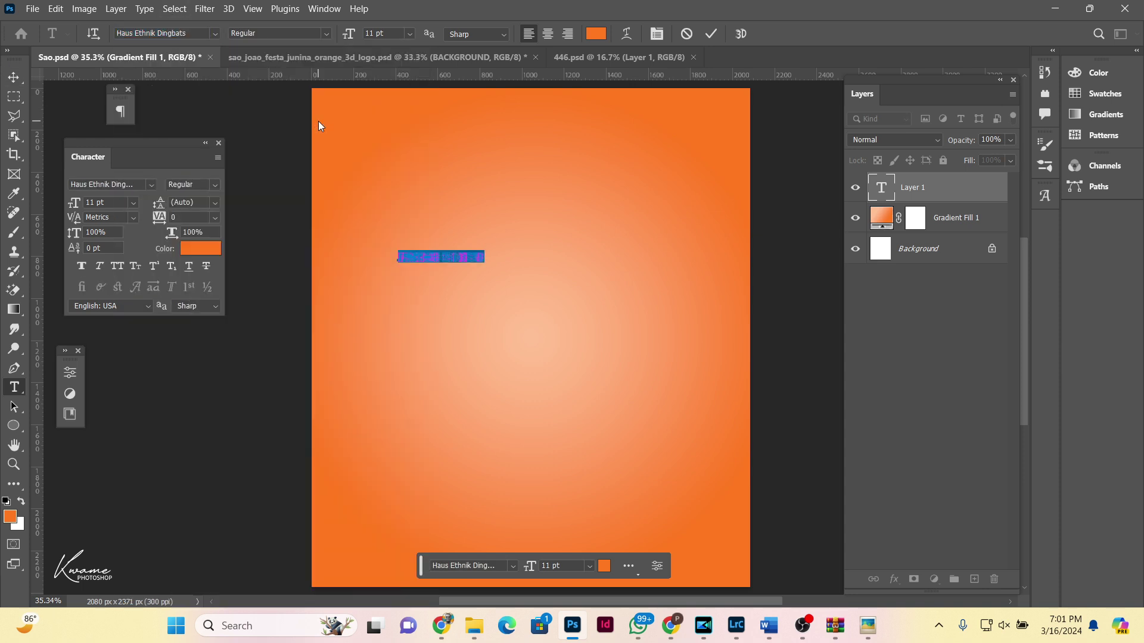
pyautogui.moveTo(349, 36); pyautogui.dragTo(399, 36)
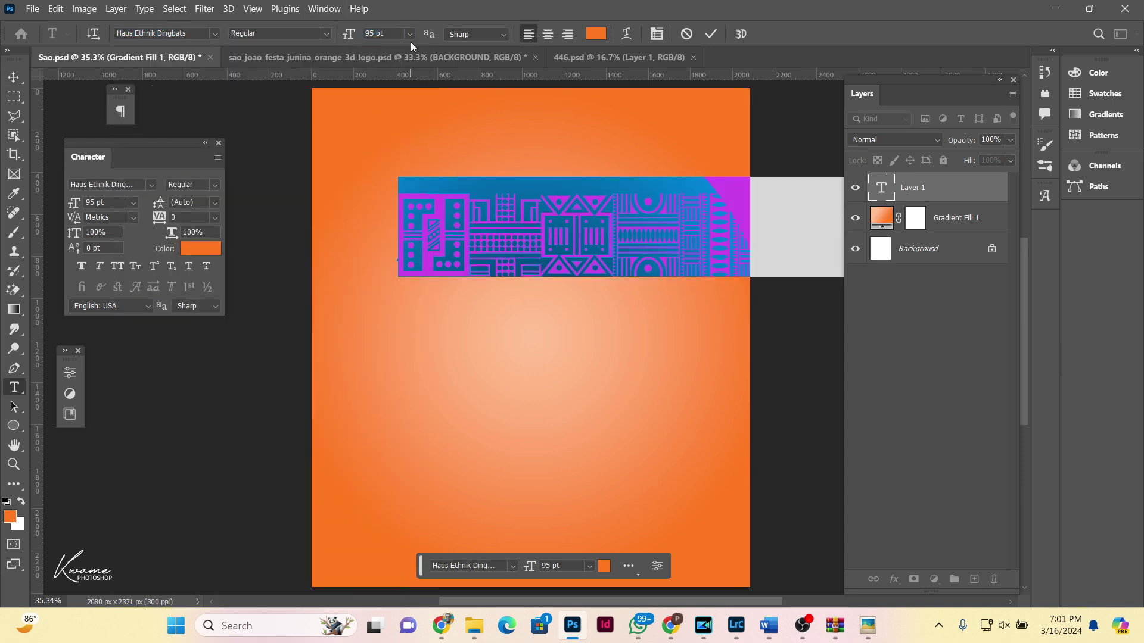
# Step: Colour the pattern text white ffffff and align it along the canvas top edge
pyautogui.click(13, 79)
pyautogui.moveTo(454, 241); pyautogui.dragTo(355, 128)
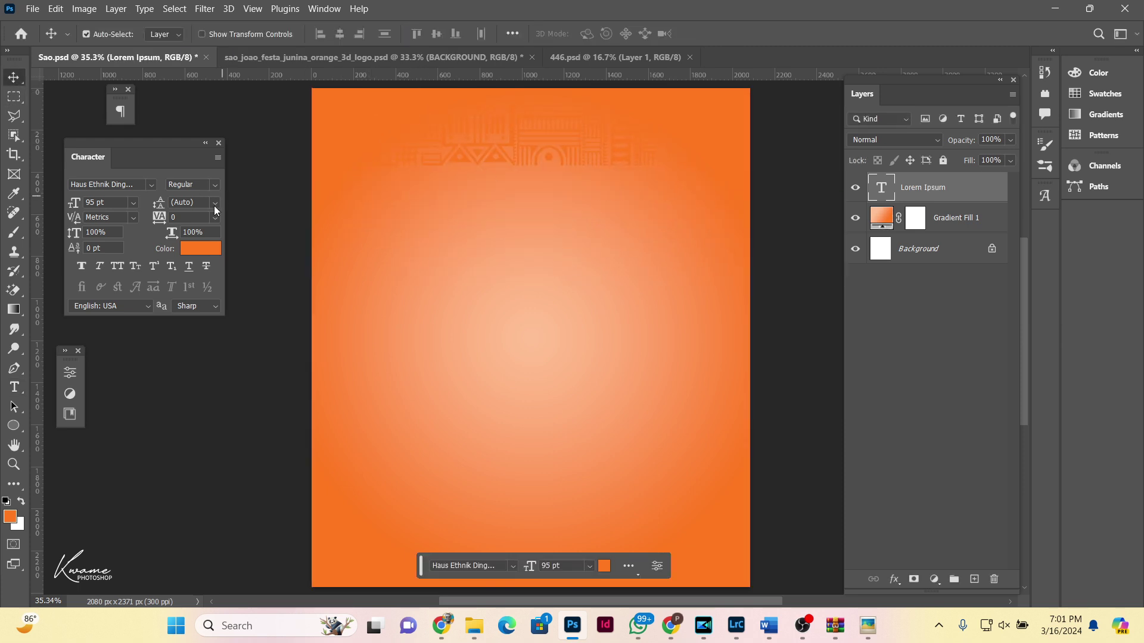
pyautogui.click(187, 250)
pyautogui.write('ffffff')
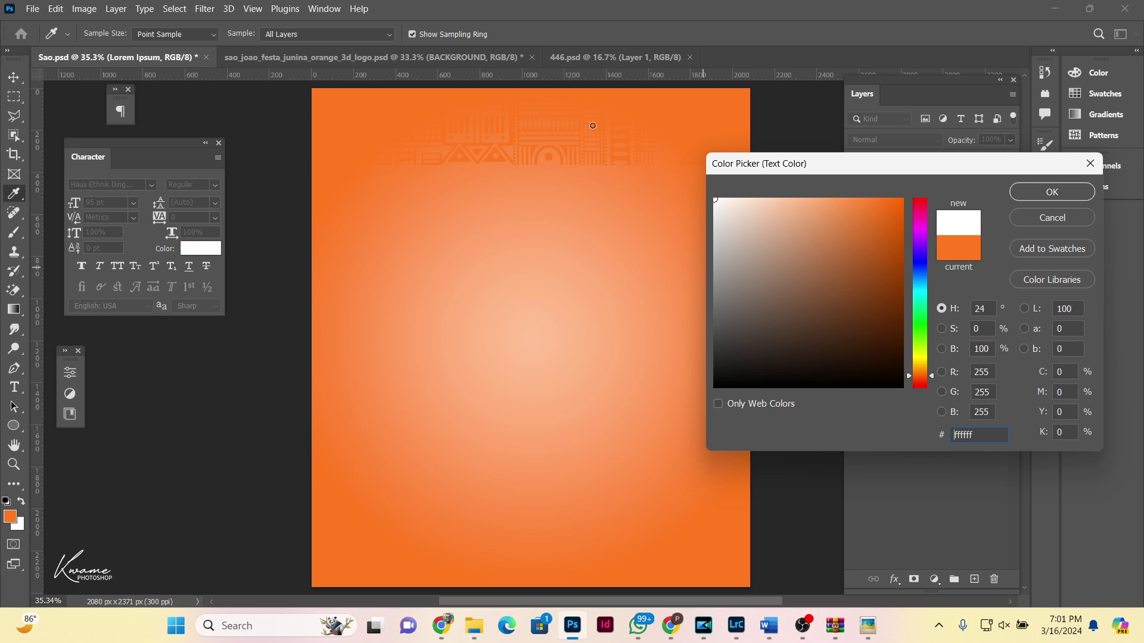
pyautogui.press('Return')
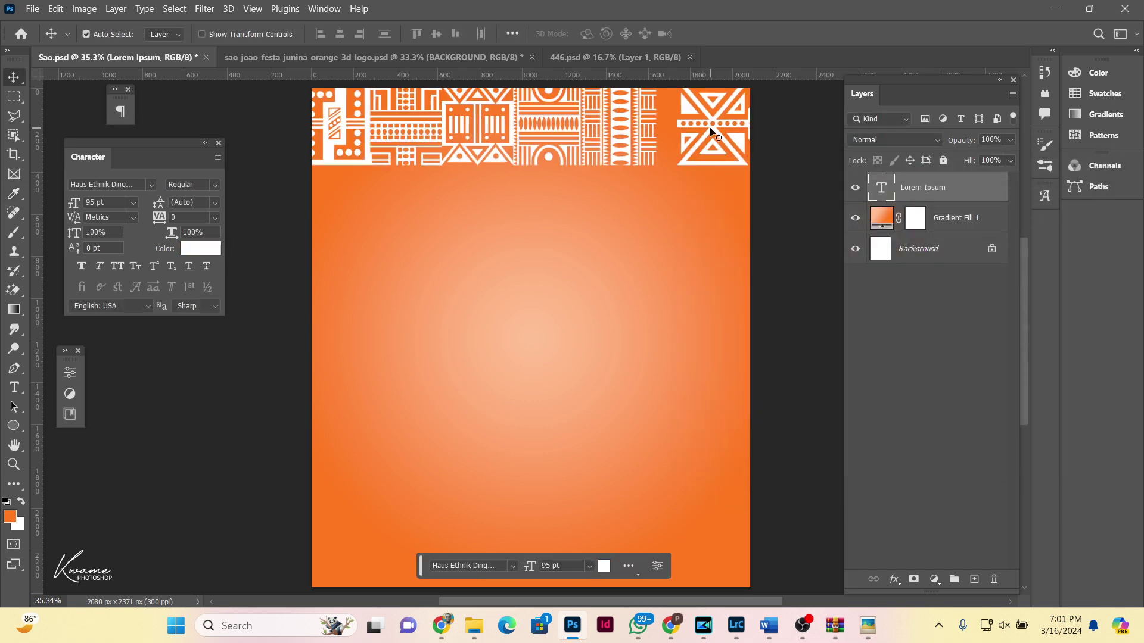
pyautogui.moveTo(715, 136); pyautogui.dragTo(699, 143)
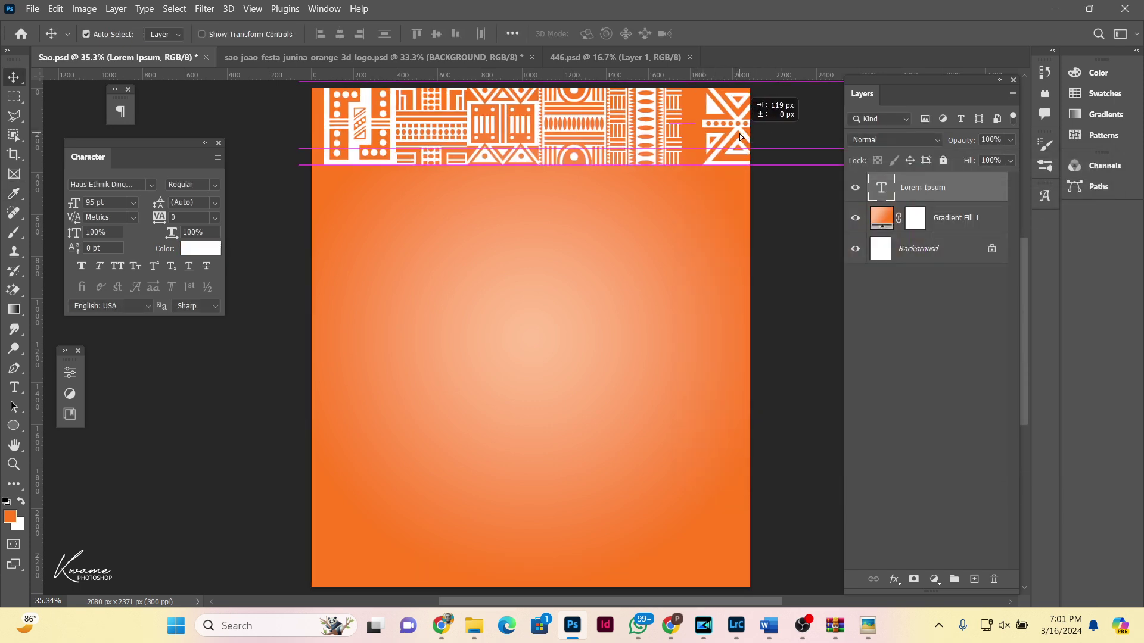
# Step: Tighten the character spacing within the pattern text
pyautogui.doubleClick(700, 143)
pyautogui.click(694, 136)
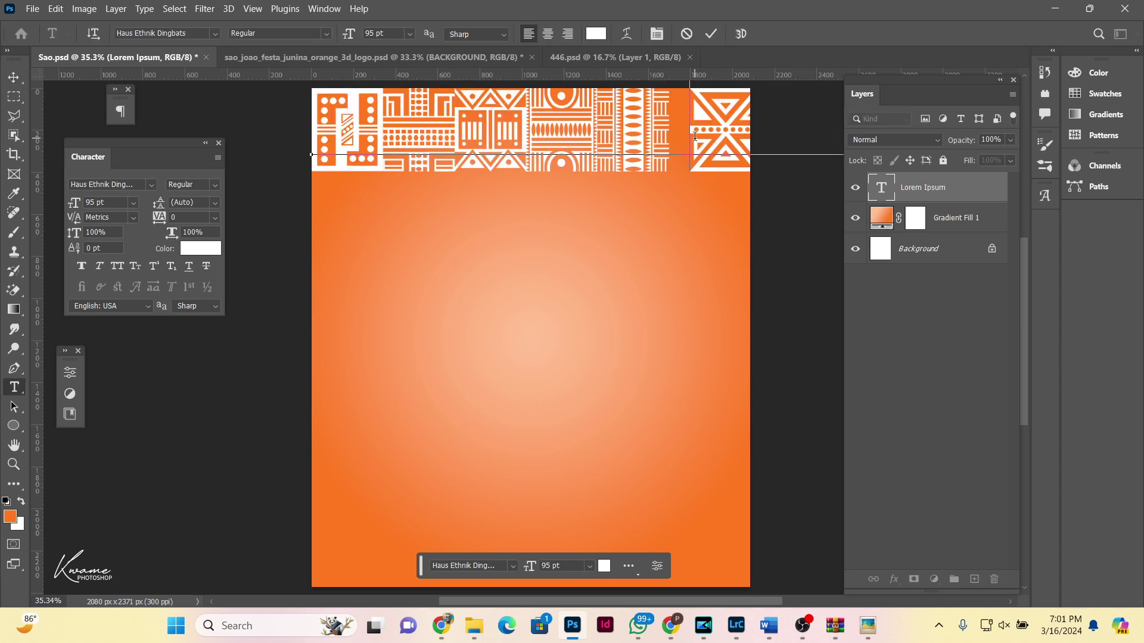
pyautogui.hotkey('alt', 'Left')
pyautogui.hotkey('alt', 'Left')
pyautogui.hotkey('alt', 'Left')
pyautogui.hotkey('alt', 'Left')
pyautogui.hotkey('alt', 'Left')
pyautogui.hotkey('alt', 'Left')
pyautogui.hotkey('alt', 'Left')
pyautogui.hotkey('alt', 'Left')
pyautogui.hotkey('alt', 'Left')
pyautogui.hotkey('alt', 'Left')
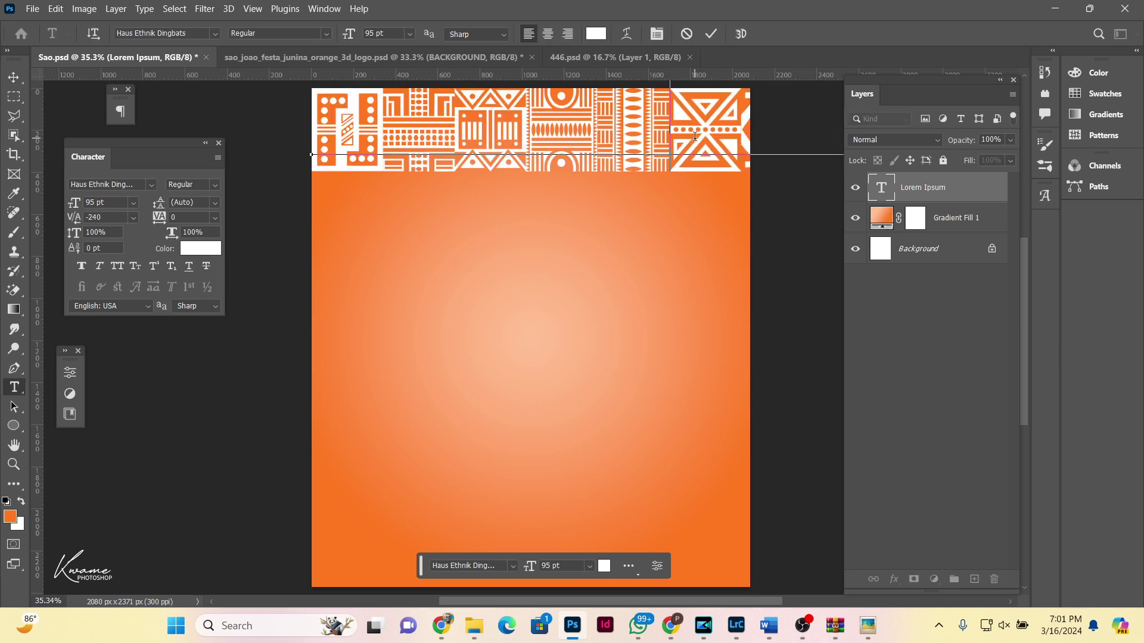
pyautogui.click(14, 77)
# Step: Shift the pattern band 102 px left and nudge it slightly down
pyautogui.moveTo(361, 132); pyautogui.dragTo(337, 125)
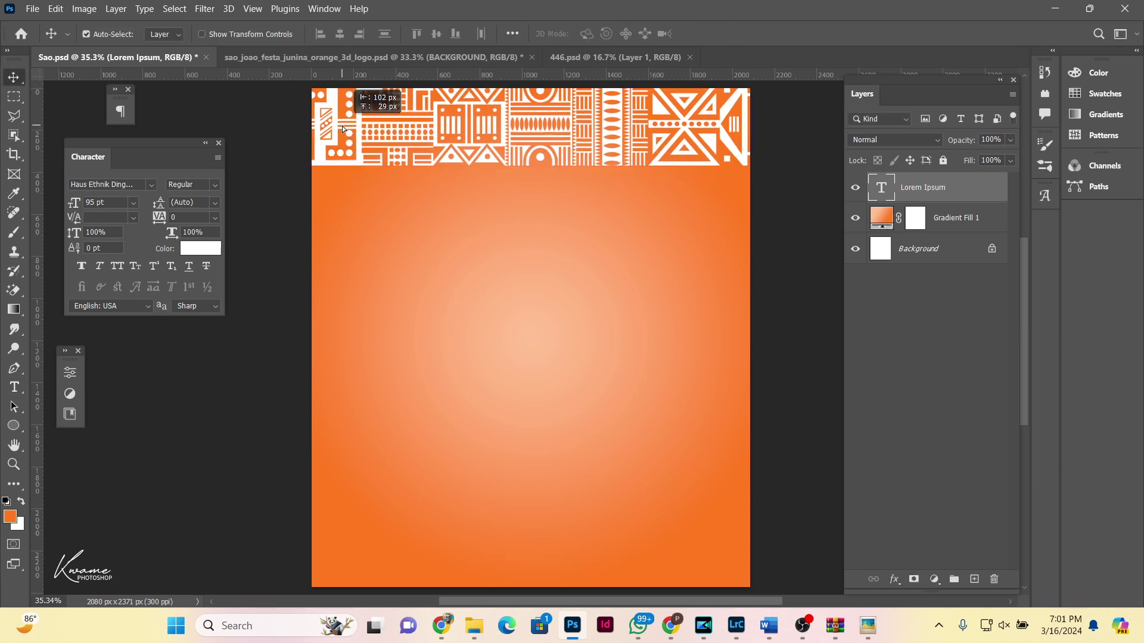
pyautogui.hotkey('shift', 'Right')
pyautogui.hotkey('shift', 'Down')
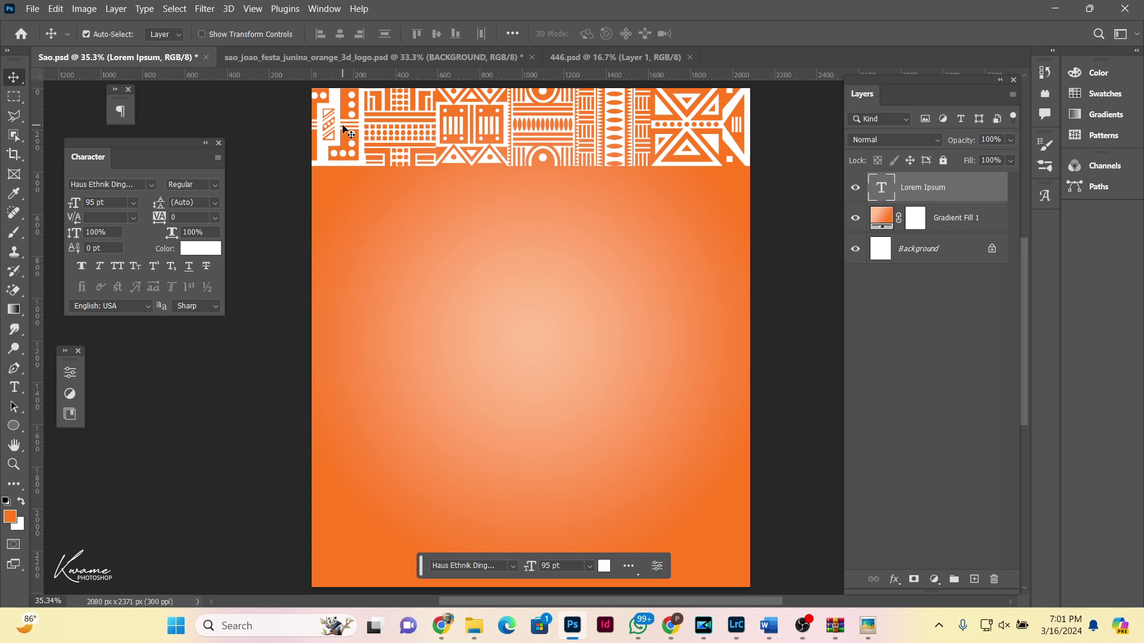
pyautogui.hotkey('shift', 'Down')
pyautogui.press('Down')
pyautogui.press('Down')
pyautogui.press('Down')
pyautogui.press('Down')
pyautogui.press('Down')
pyautogui.press('Down')
pyautogui.press('ctrl')
# Step: Duplicate the pattern band and align the copy directly below the original
pyautogui.hotkey('ctrl', 'j')
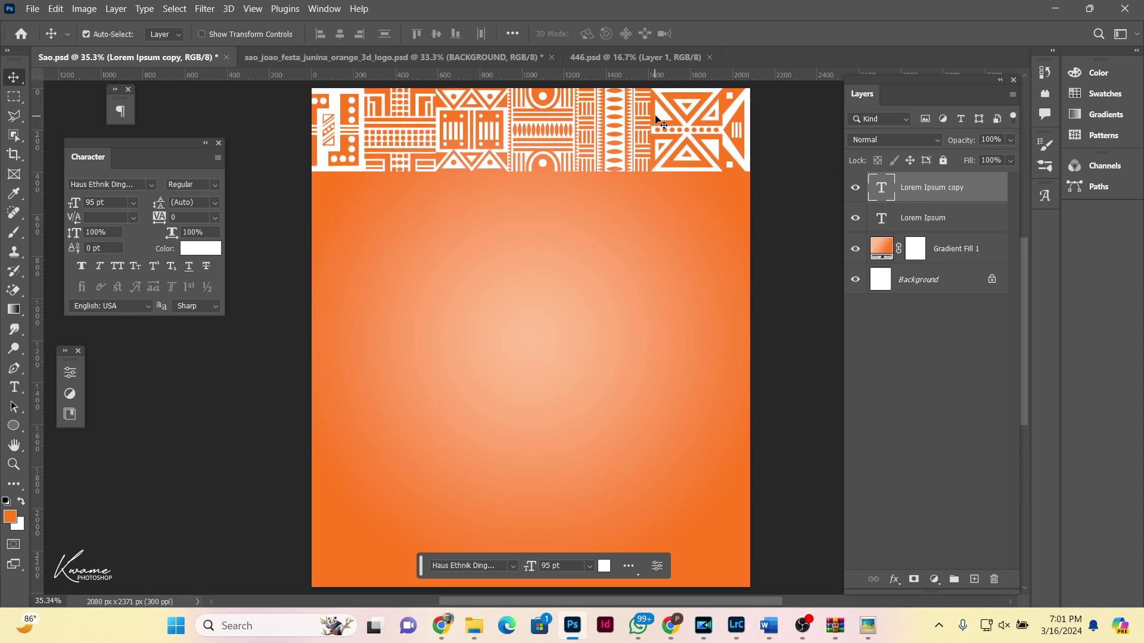
pyautogui.moveTo(657, 119); pyautogui.dragTo(660, 202)
pyautogui.press('Up')
pyautogui.press('Up')
pyautogui.press('Up')
pyautogui.press('Up')
pyautogui.press('Up')
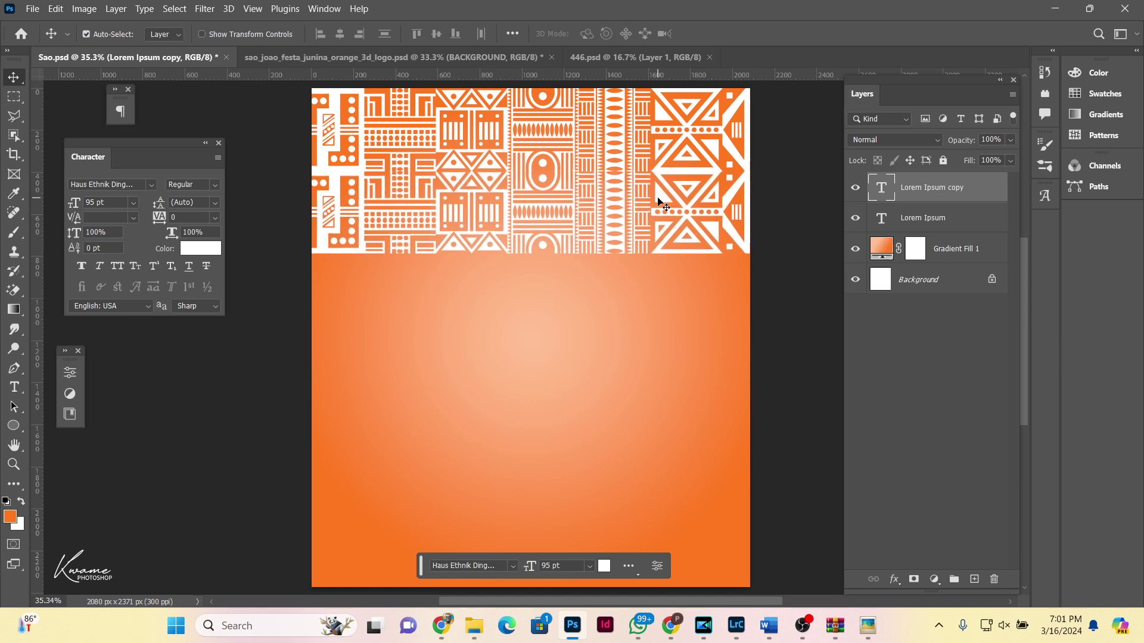
pyautogui.press('Up')
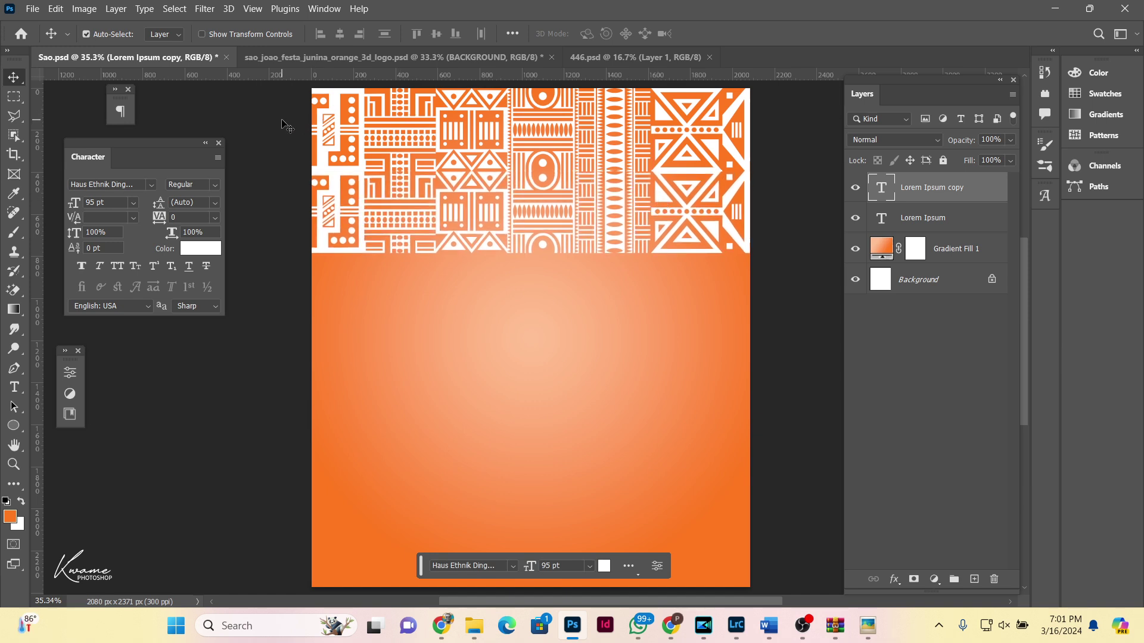
# Step: Copy the pattern rows downward twice to fill the canvas, closing the seams
pyautogui.moveTo(282, 119); pyautogui.dragTo(602, 258)
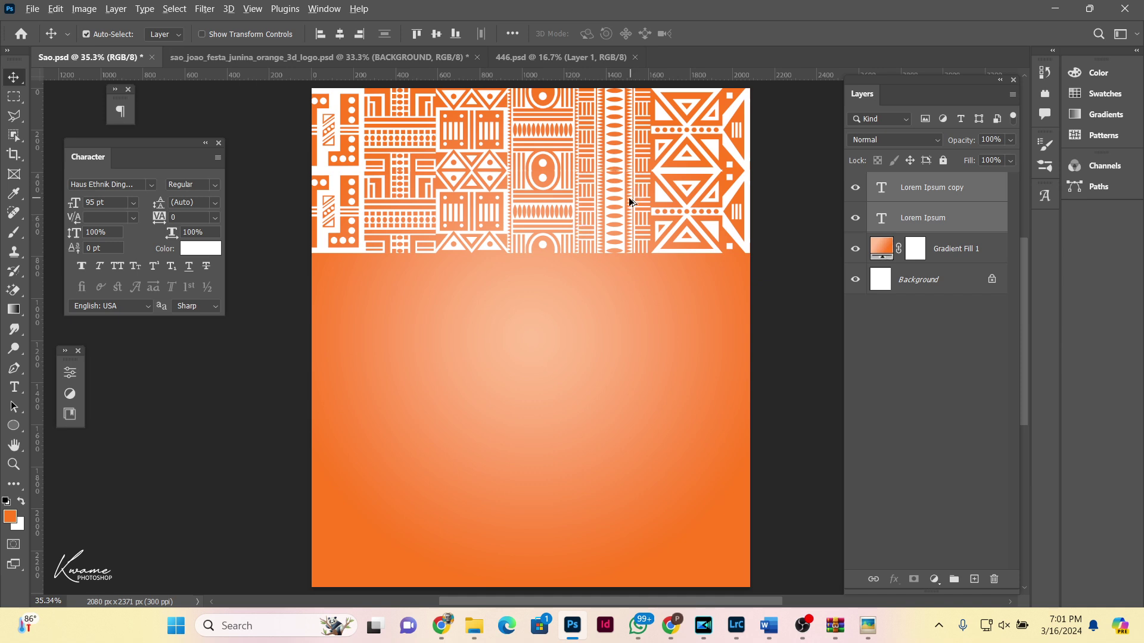
pyautogui.moveTo(620, 196); pyautogui.dragTo(612, 358)
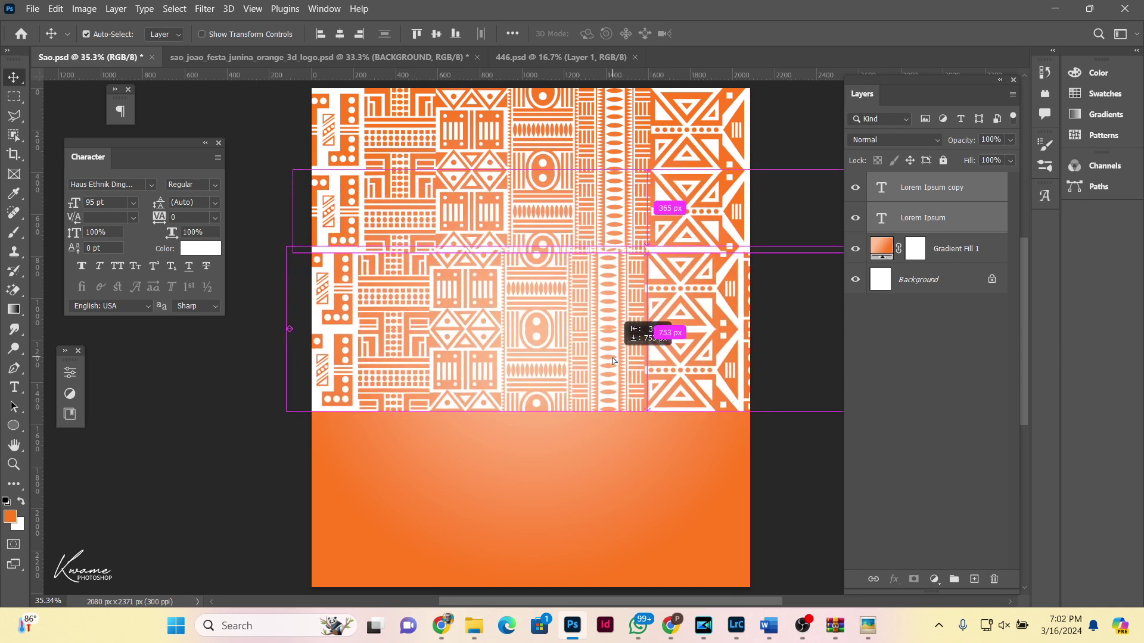
pyautogui.moveTo(613, 358); pyautogui.dragTo(619, 361)
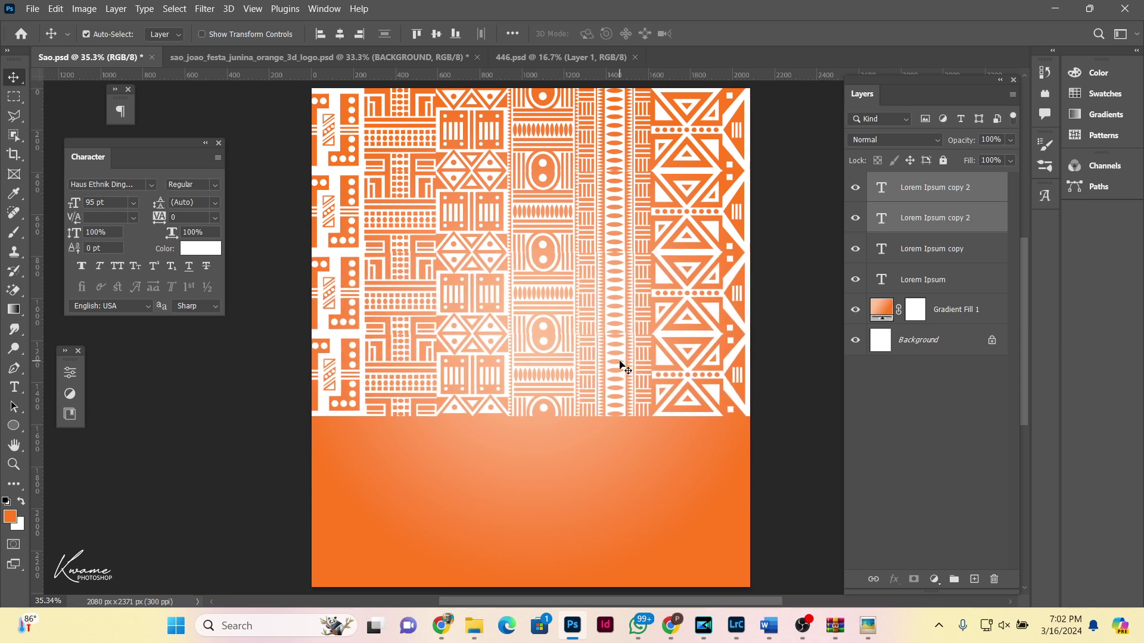
pyautogui.hotkey('shift', 'Up')
pyautogui.hotkey('shift', 'Up')
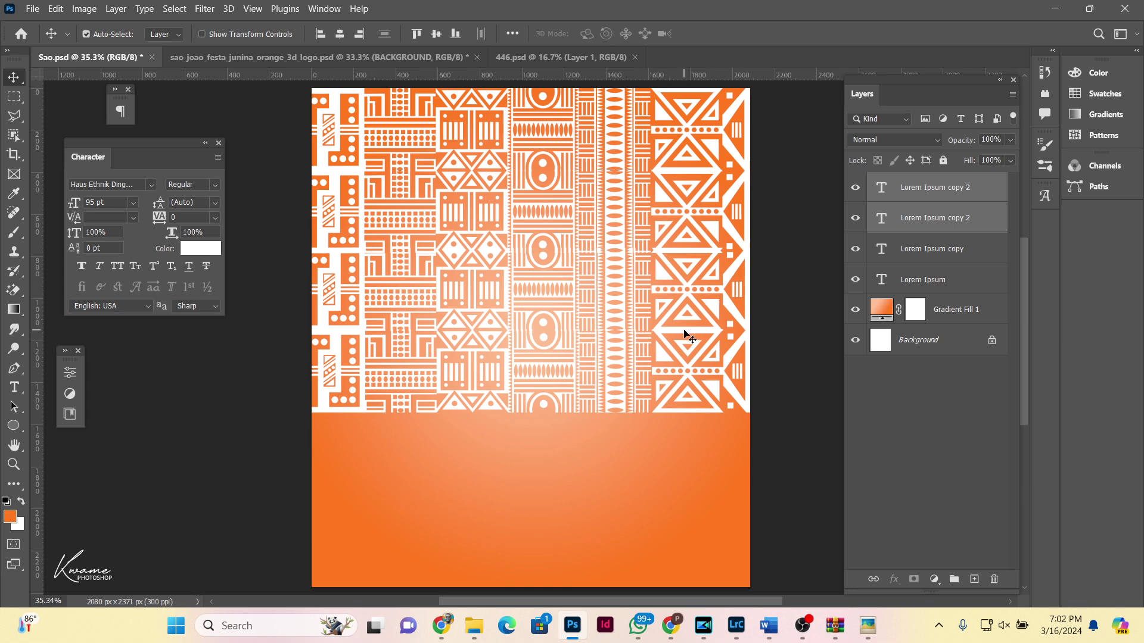
pyautogui.moveTo(716, 331); pyautogui.dragTo(709, 475)
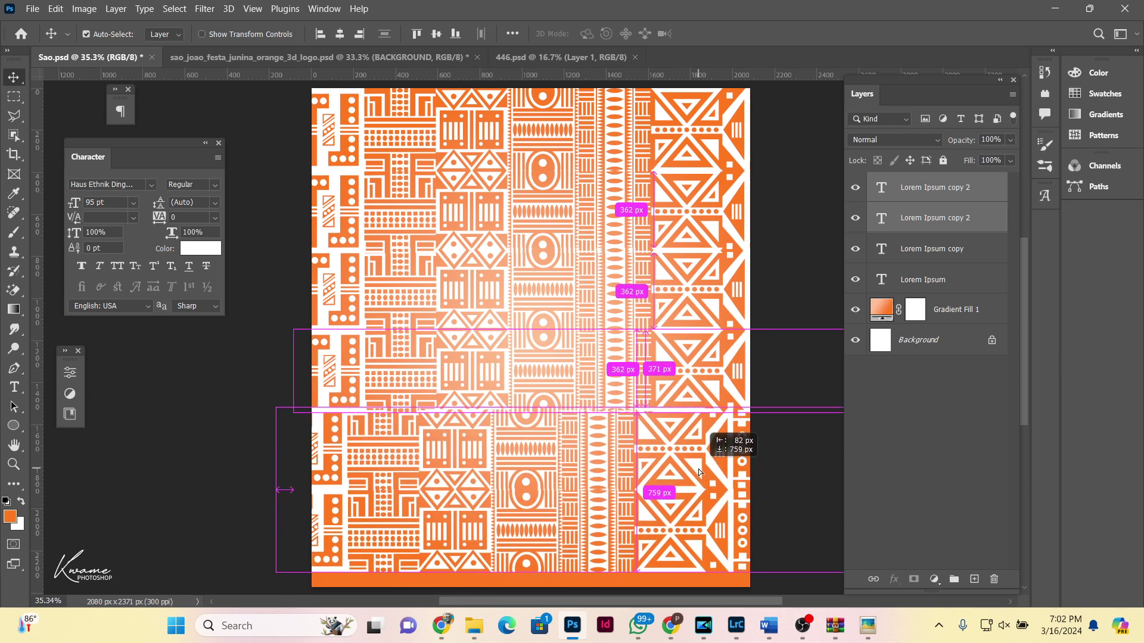
pyautogui.moveTo(709, 474); pyautogui.dragTo(711, 477)
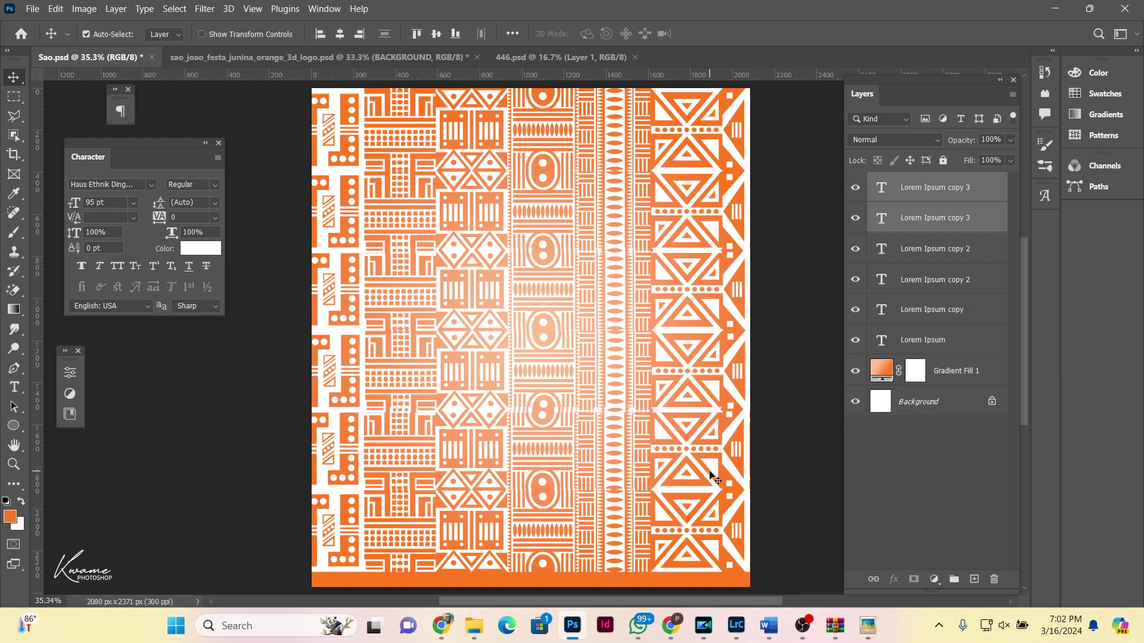
pyautogui.press('Down')
pyautogui.press('Down')
pyautogui.press('Down')
pyautogui.press('Down')
pyautogui.press('Down')
pyautogui.press('Down')
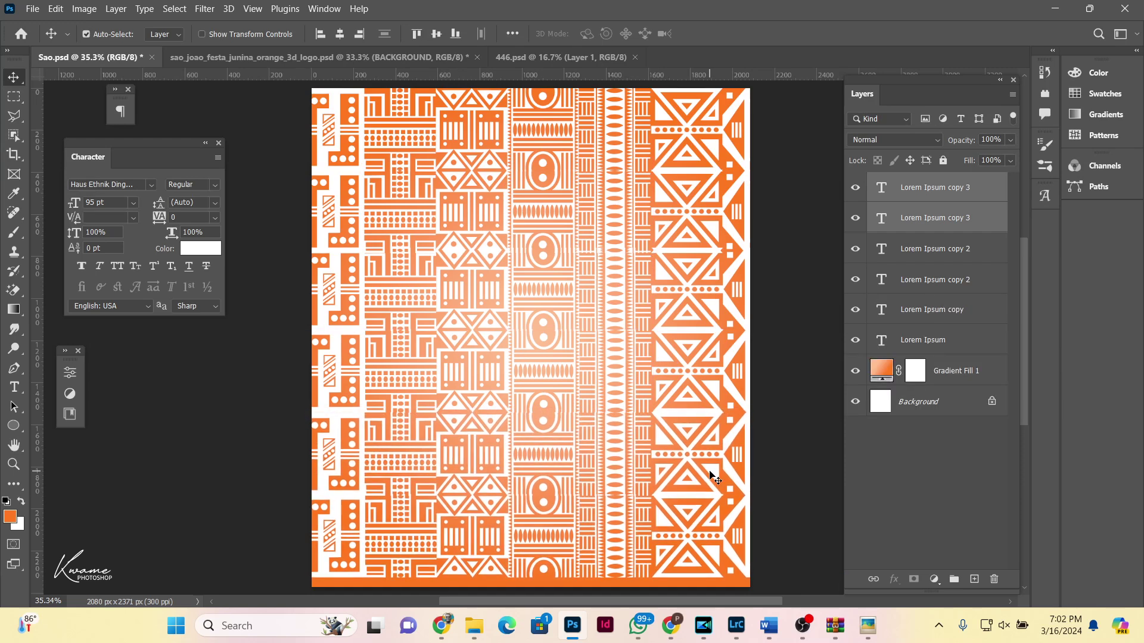
# Step: Select all six pattern layers and merge them into one
pyautogui.keyDown('shift'); pyautogui.click(965, 341); pyautogui.keyUp('shift')
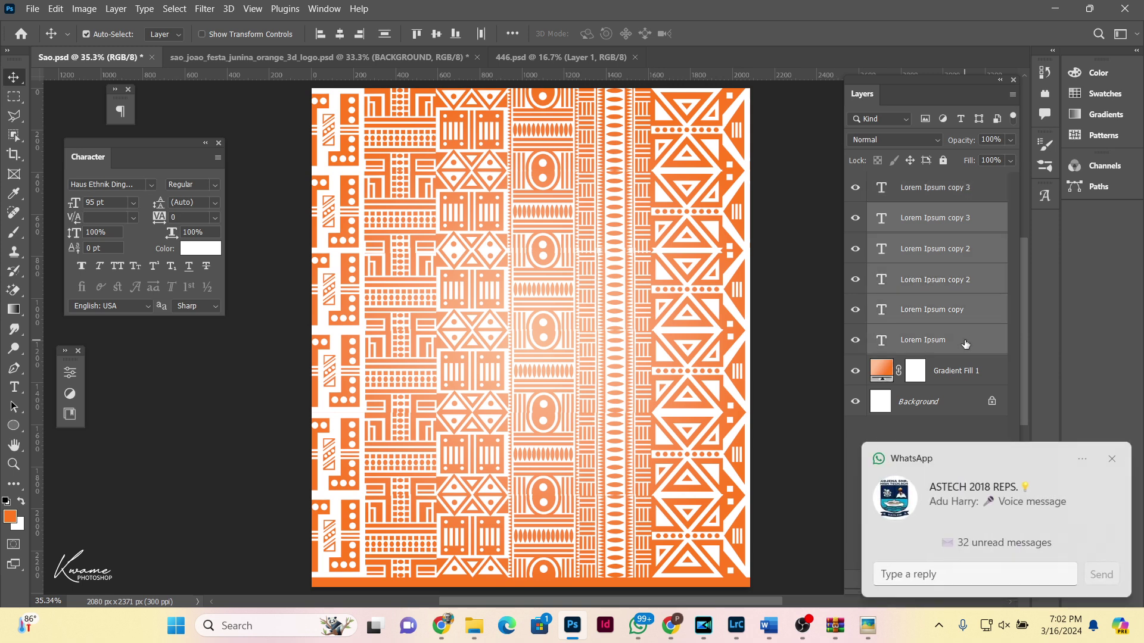
pyautogui.click(1112, 459)
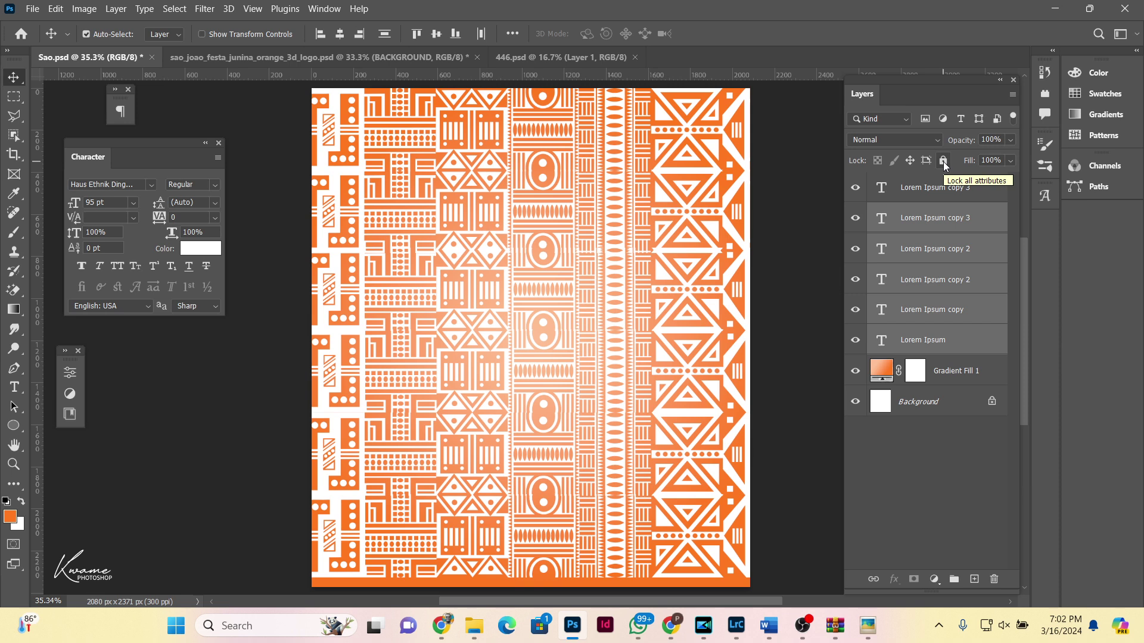
pyautogui.keyDown('ctrl'); pyautogui.click(935, 187); pyautogui.keyUp('ctrl')
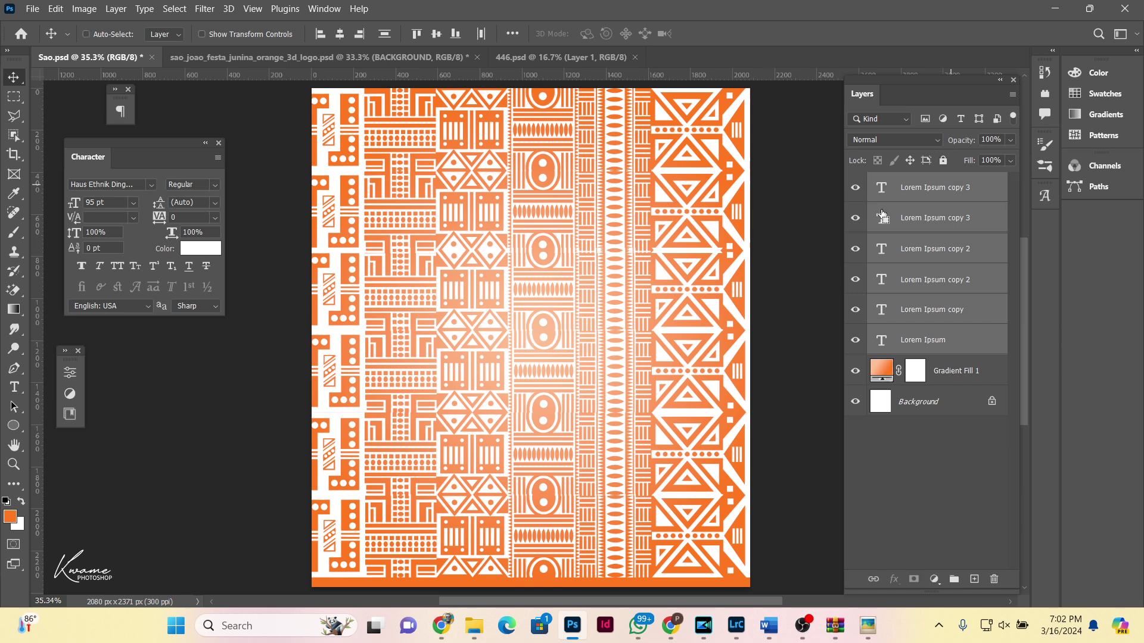
pyautogui.hotkey('ctrl', 'e')
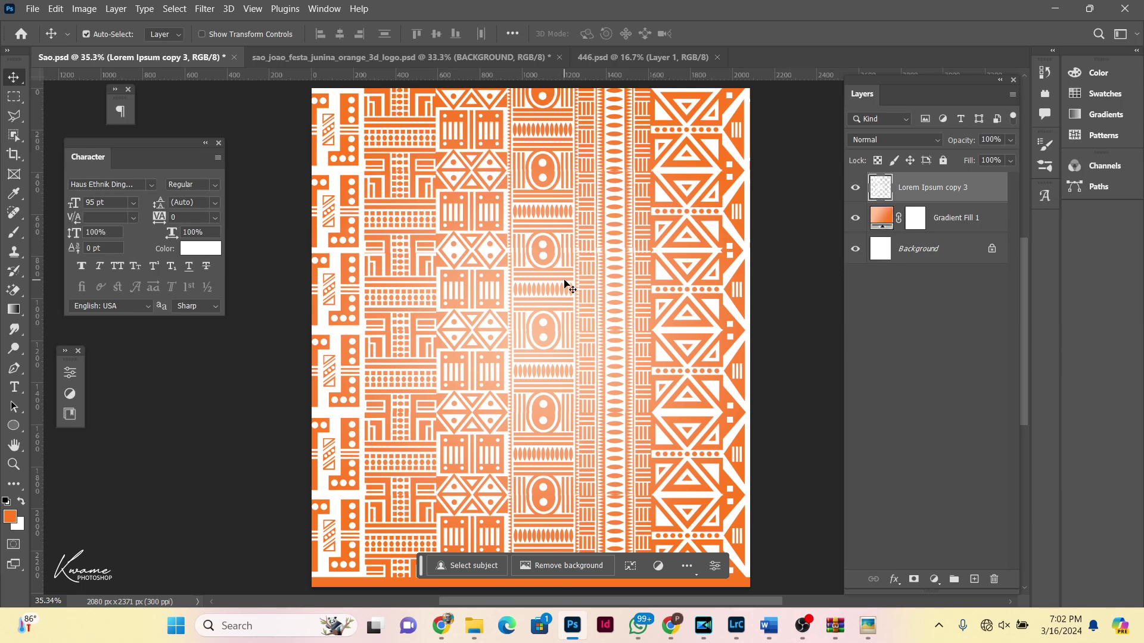
# Step: Rotate the merged pattern 17.42° and scale it to 128.62% to cover the flyer
pyautogui.hotkey('ctrl', 't')
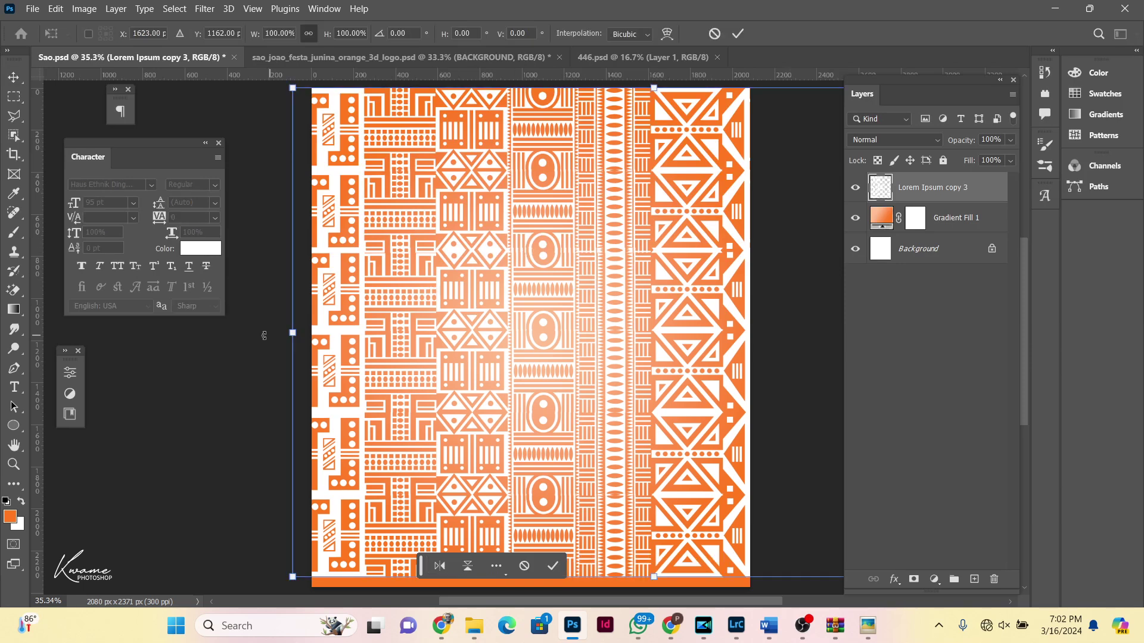
pyautogui.moveTo(267, 335)
pyautogui.mouseDown()
pyautogui.moveTo(245, 325)
pyautogui.moveTo(343, 262)
pyautogui.mouseUp()
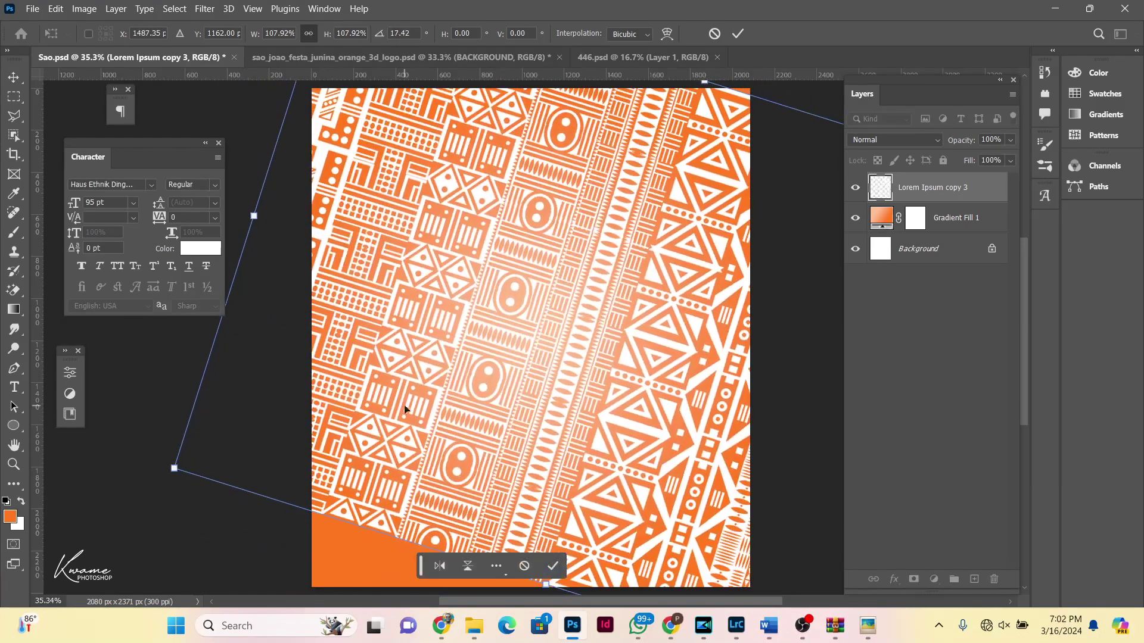
pyautogui.scroll(-2, 531, 487)
pyautogui.moveTo(545, 542); pyautogui.dragTo(475, 595)
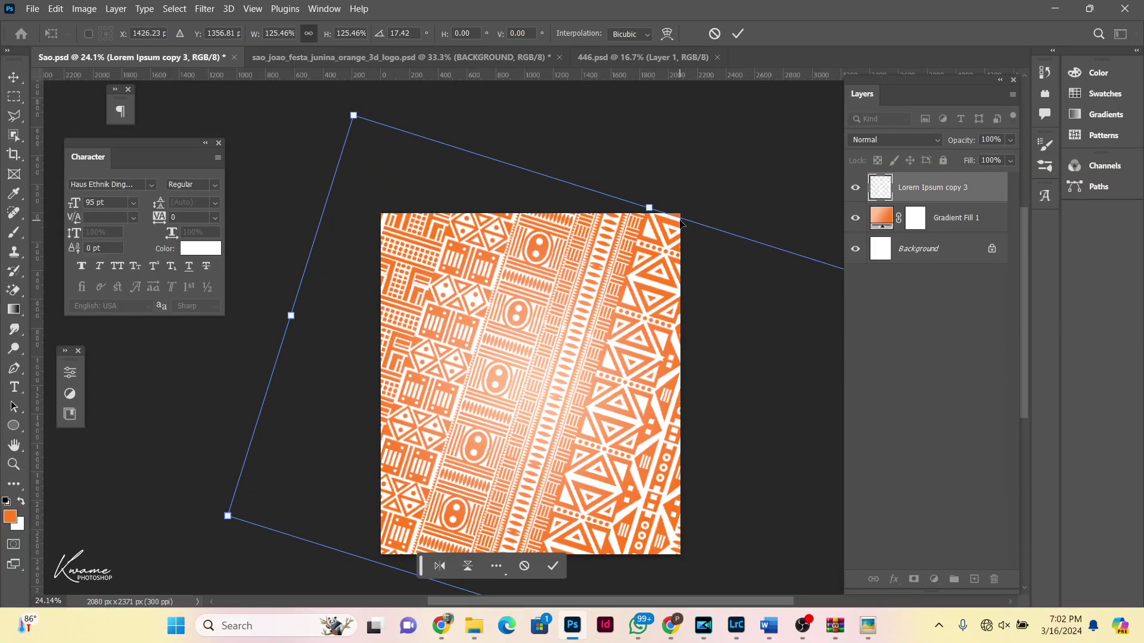
pyautogui.moveTo(649, 208); pyautogui.dragTo(661, 198)
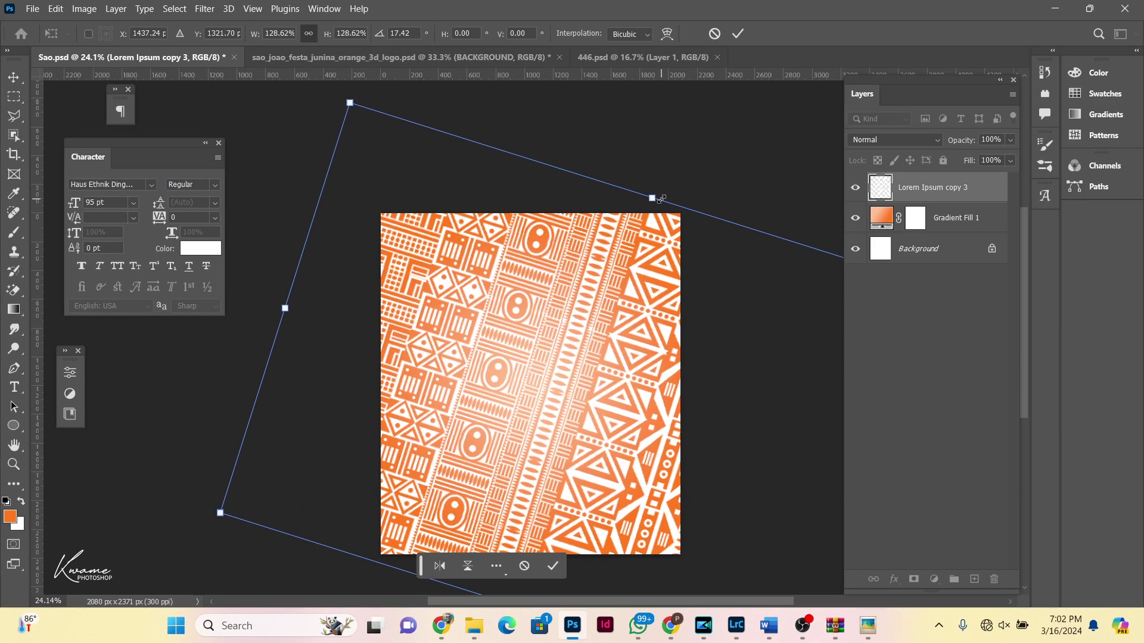
pyautogui.press('Return')
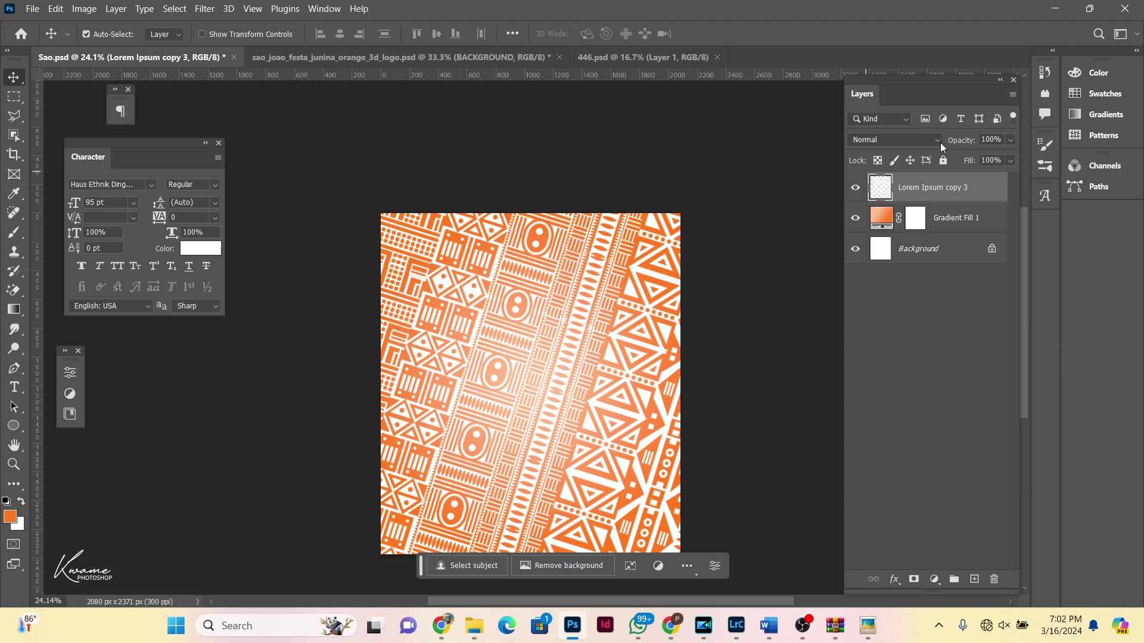
# Step: Set the pattern layer to Luminosity blending at 16% opacity and lock it
pyautogui.click(942, 143)
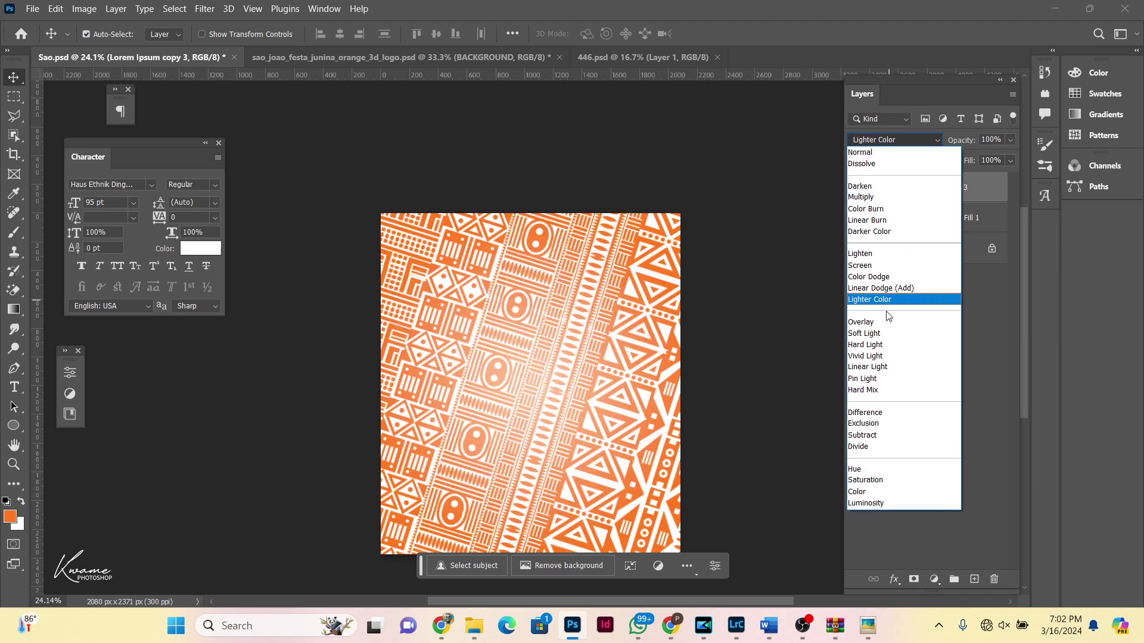
pyautogui.click(865, 154)
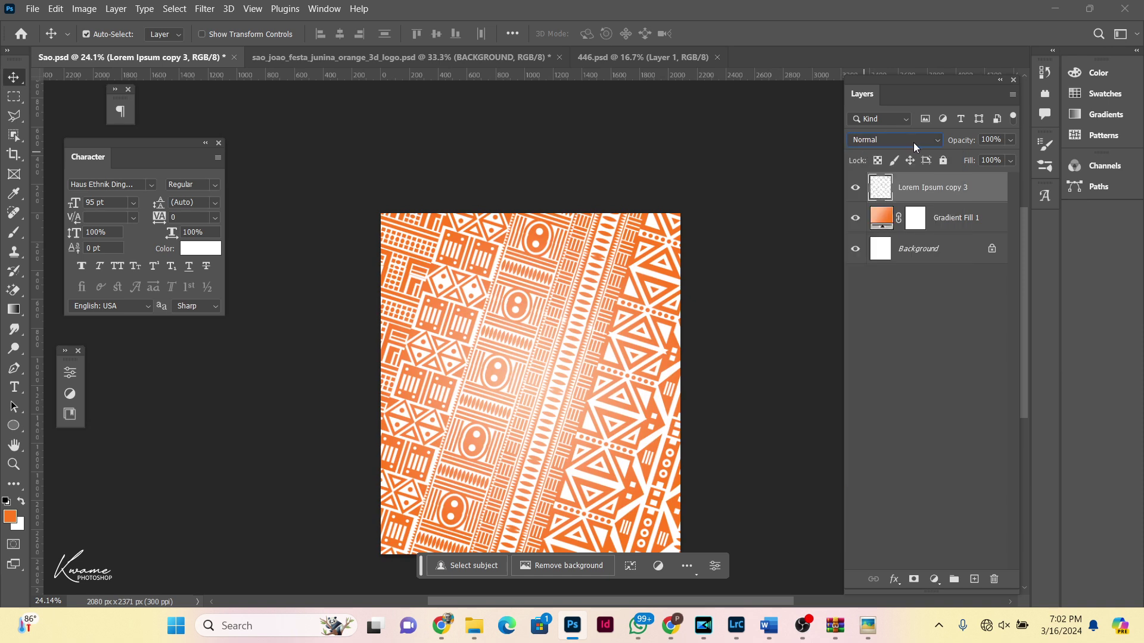
pyautogui.moveTo(962, 141); pyautogui.dragTo(932, 147)
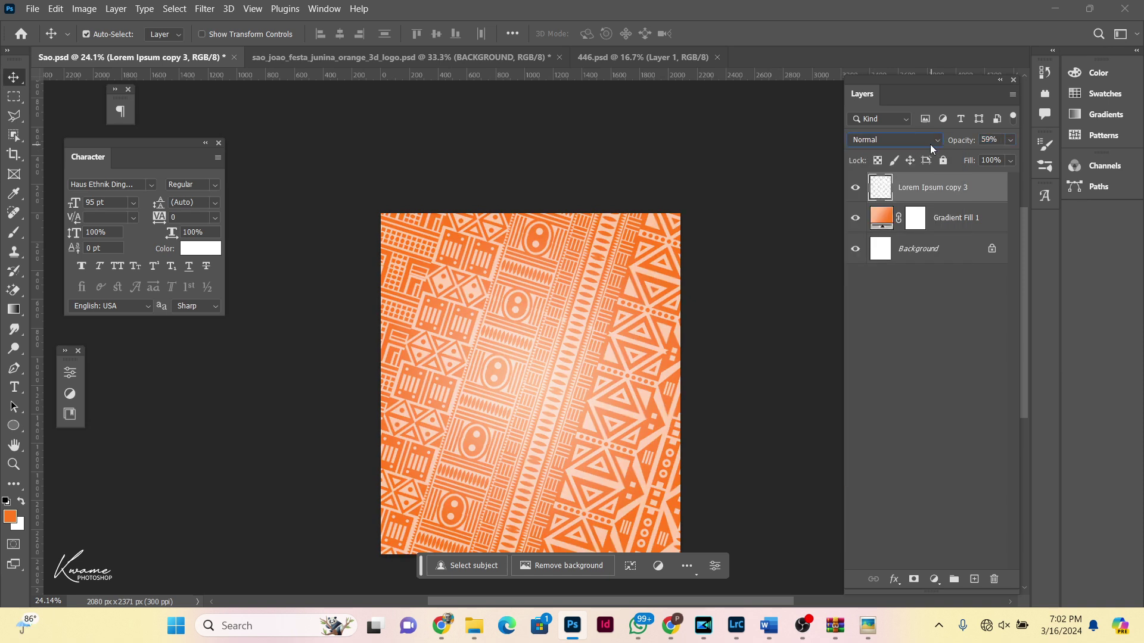
pyautogui.click(932, 145)
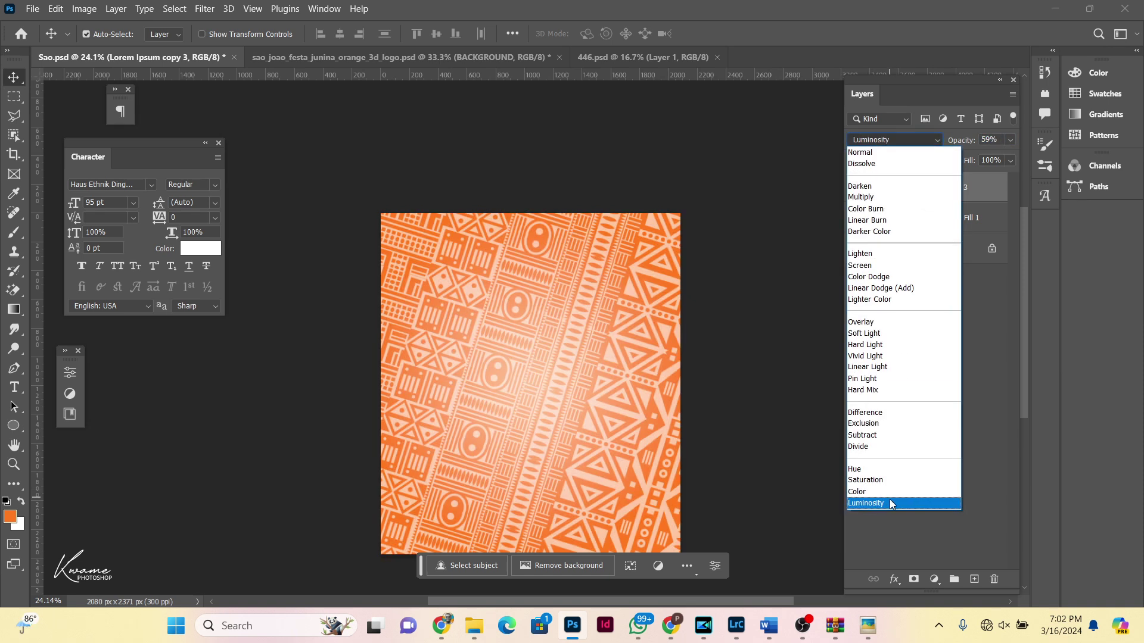
pyautogui.click(890, 502)
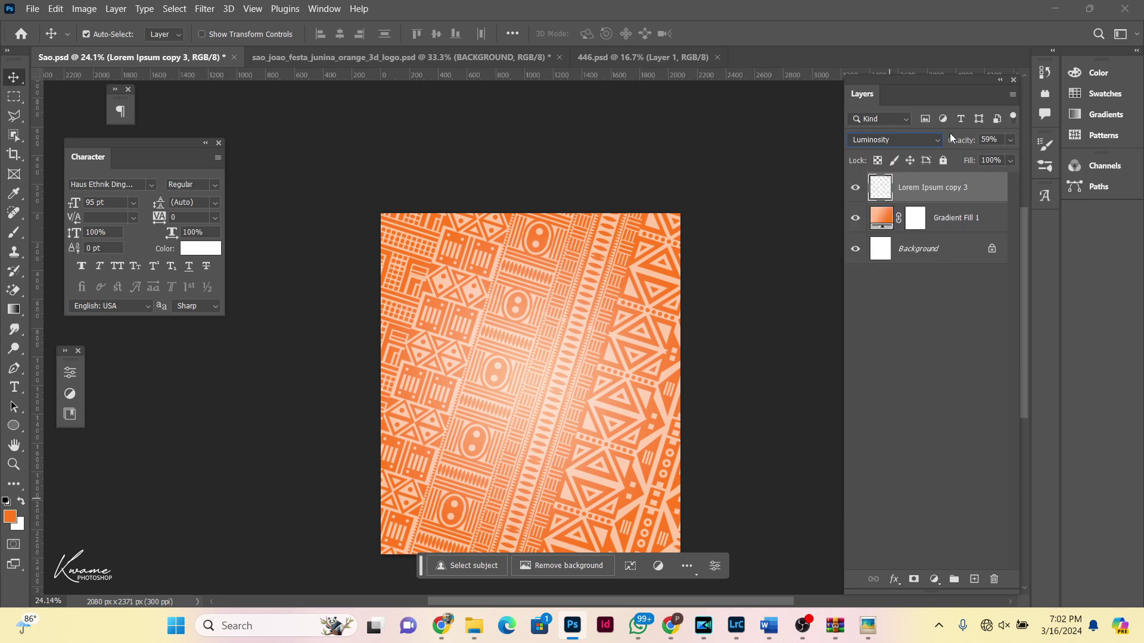
pyautogui.moveTo(966, 144); pyautogui.dragTo(951, 148)
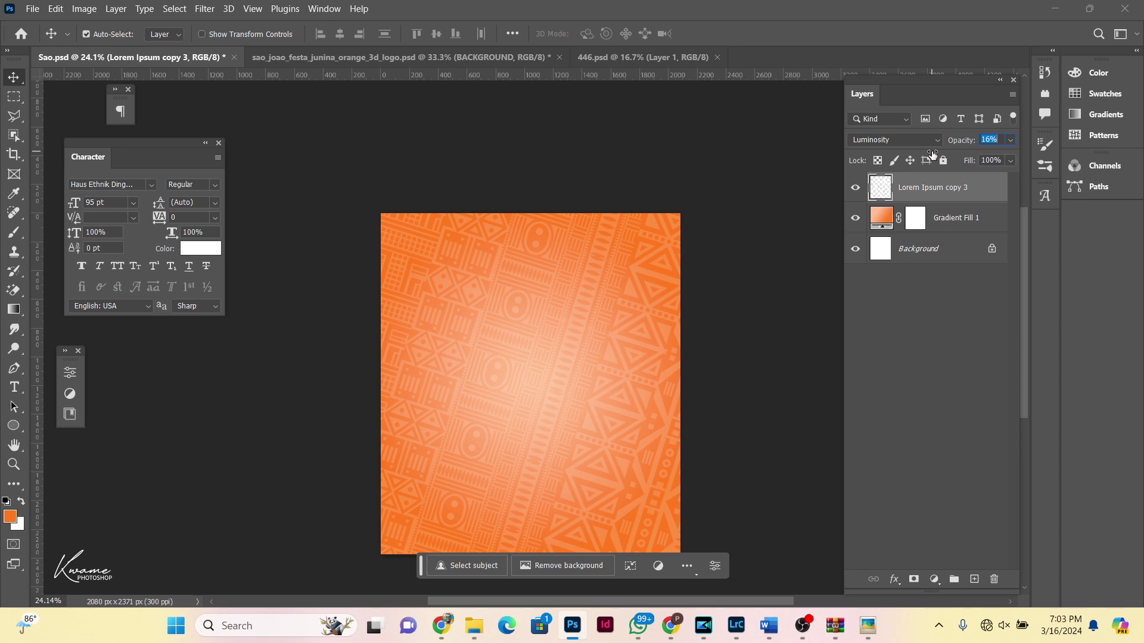
pyautogui.press('Return')
pyautogui.hotkey('ctrl', '+')
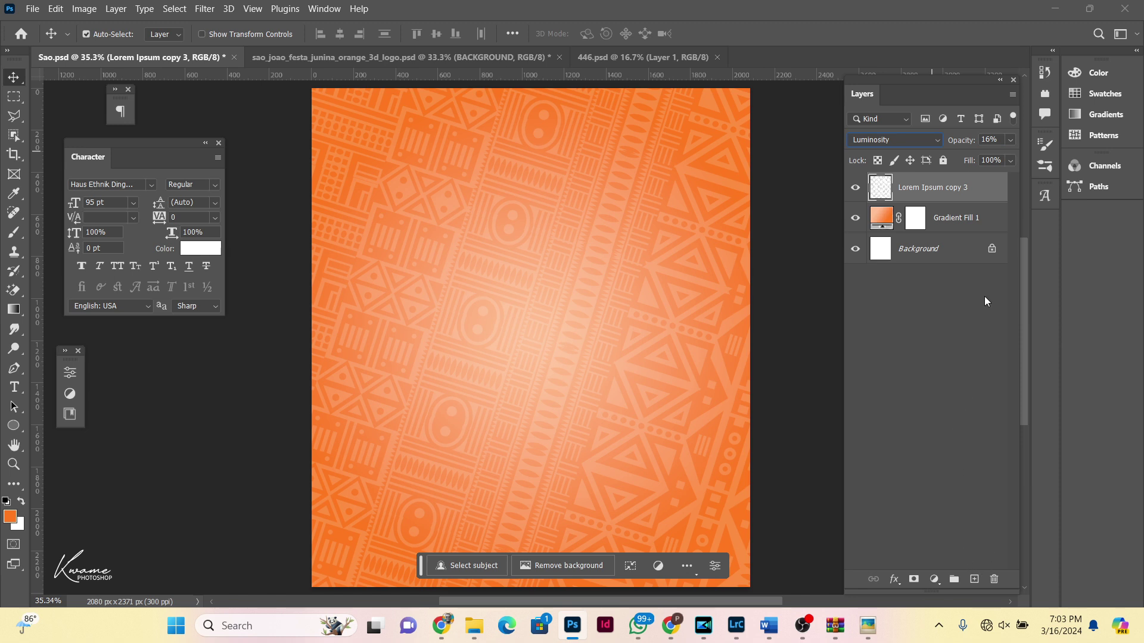
pyautogui.click(943, 161)
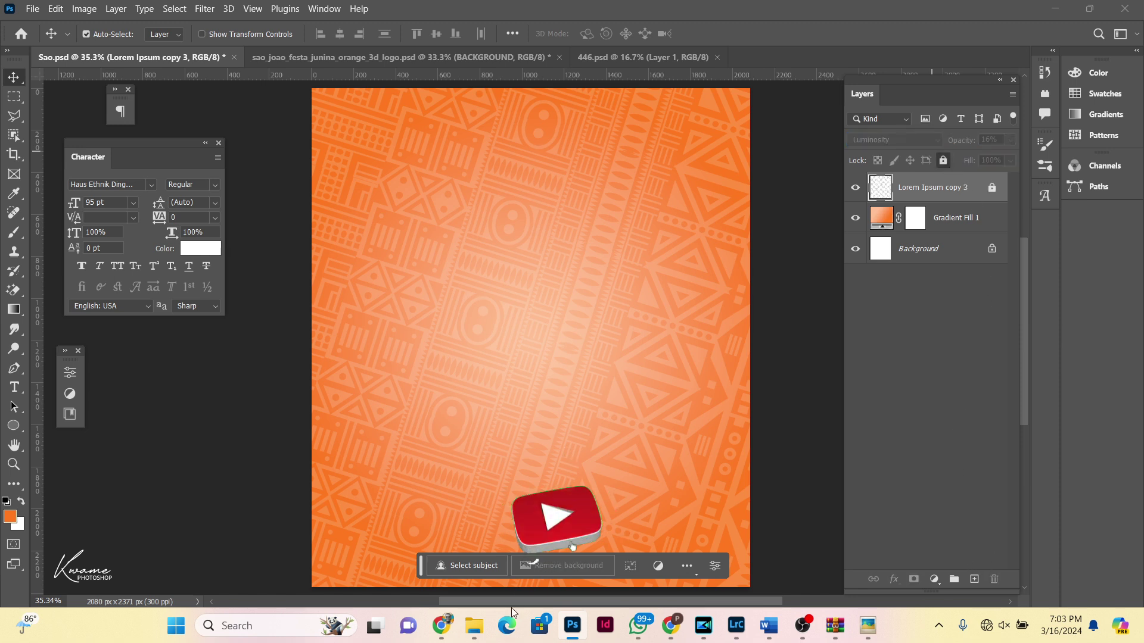
# Step: Place the pink-fur-coat woman photo from Downloads and move it to the flyer's bottom
pyautogui.click(475, 625)
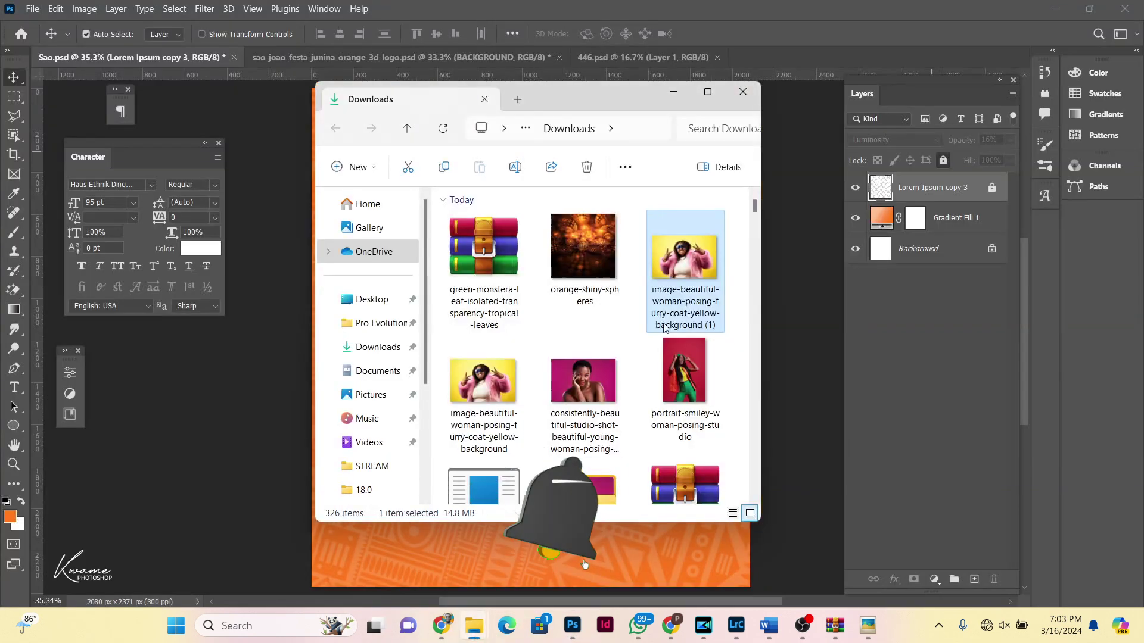
pyautogui.moveTo(665, 329); pyautogui.dragTo(269, 415)
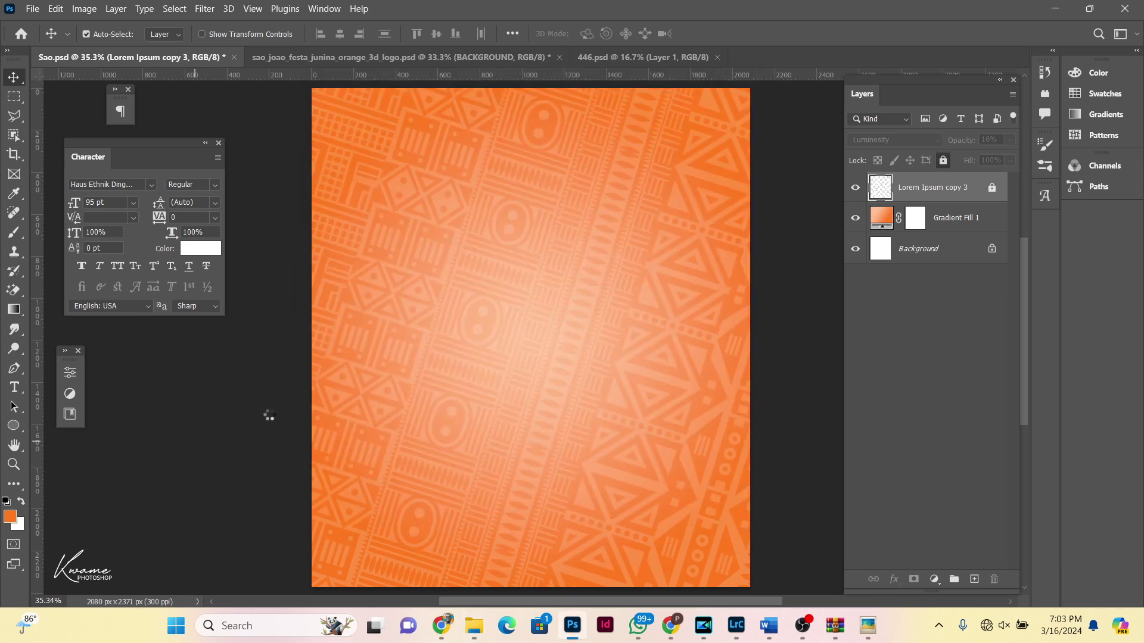
pyautogui.press('Return')
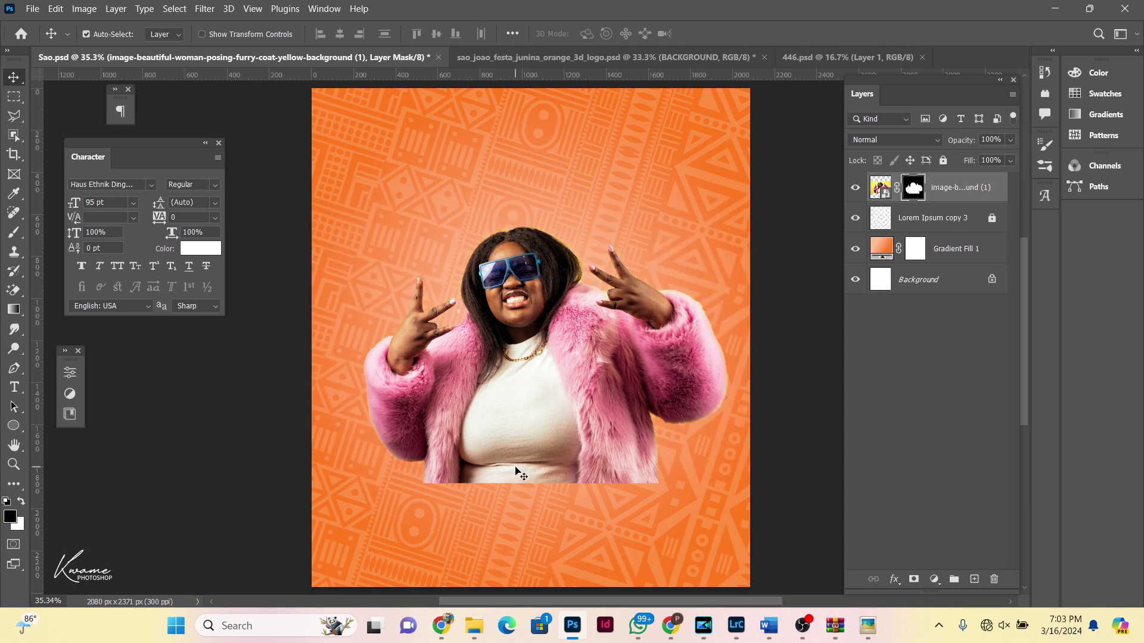
pyautogui.moveTo(516, 471); pyautogui.dragTo(516, 574)
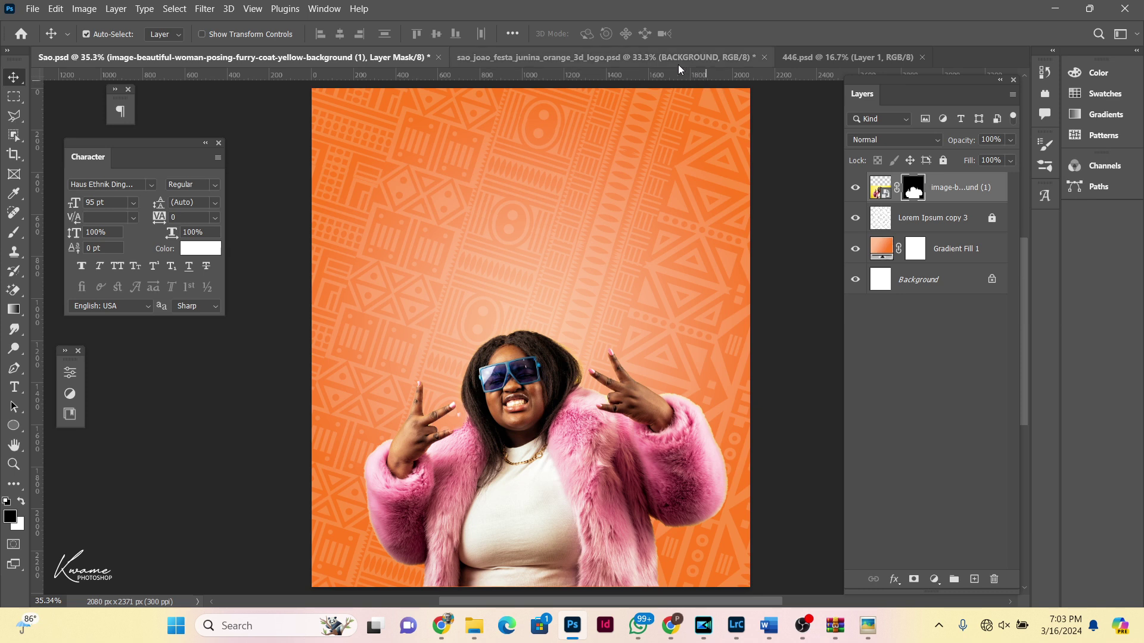
# Step: Bring the monstera leaves from 446.psd into Sao.psd, behind the woman cutout
pyautogui.click(836, 58)
pyautogui.moveTo(517, 387); pyautogui.dragTo(458, 320)
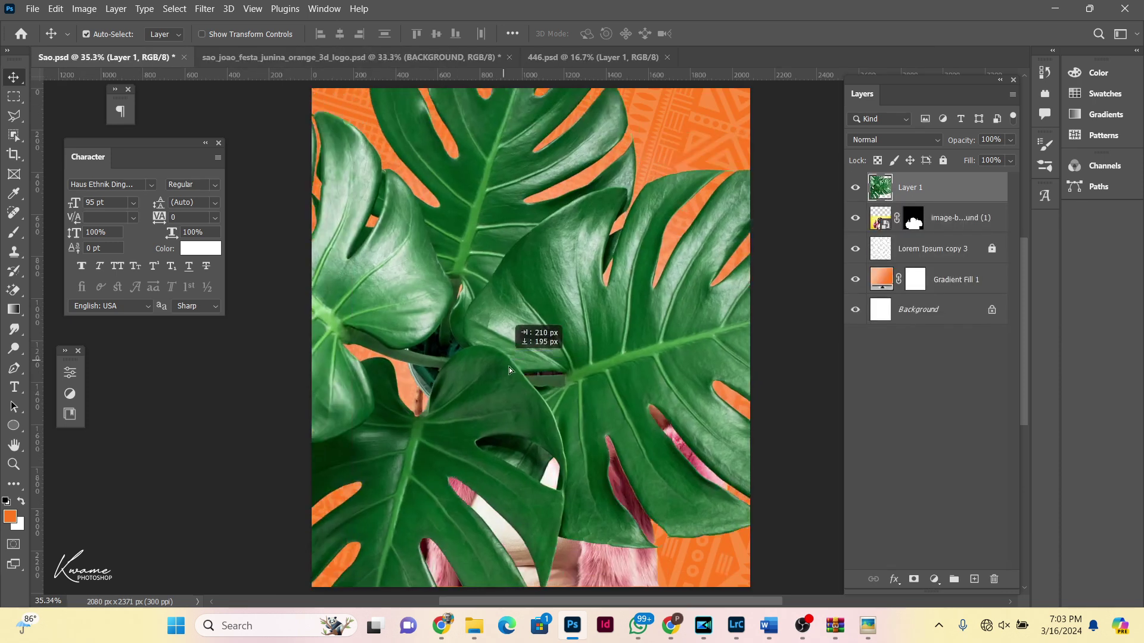
pyautogui.moveTo(459, 323); pyautogui.dragTo(563, 405)
pyautogui.moveTo(956, 187); pyautogui.dragTo(960, 245)
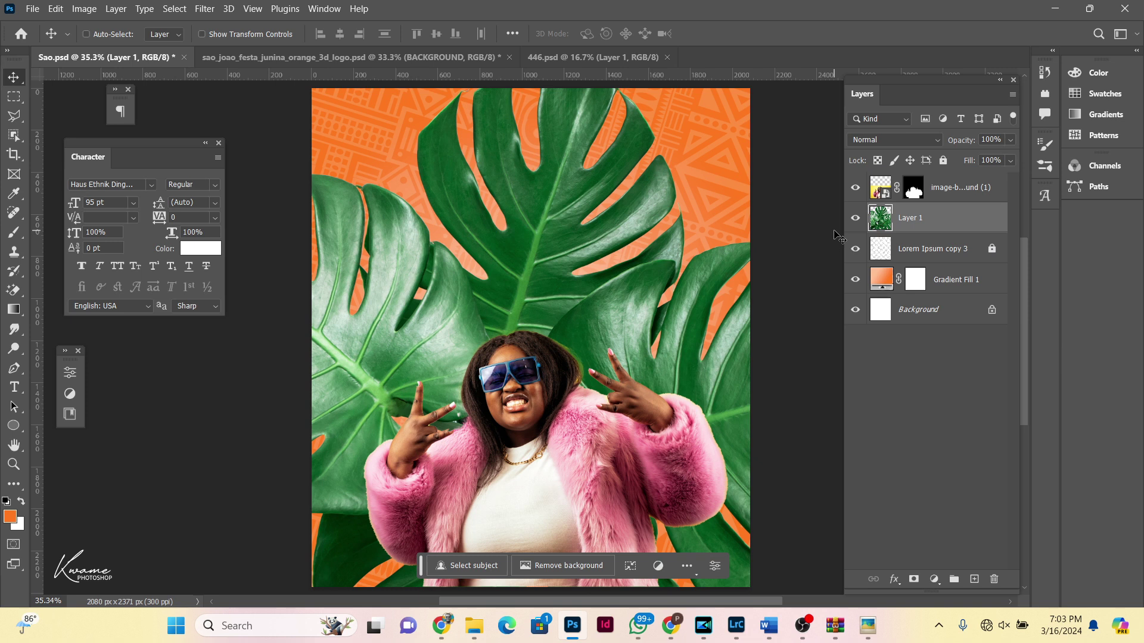
# Step: Scale the leaves to 62.55%, position them at the flyer's bottom, and lock Layer 1
pyautogui.hotkey('ctrl', 't')
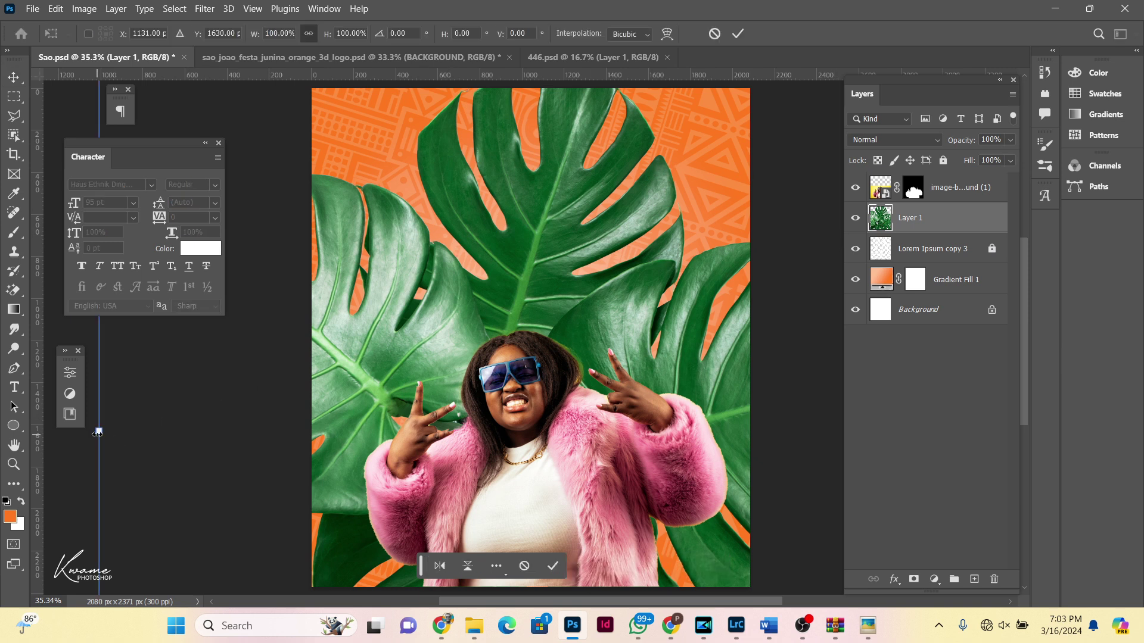
pyautogui.moveTo(99, 431); pyautogui.dragTo(470, 475)
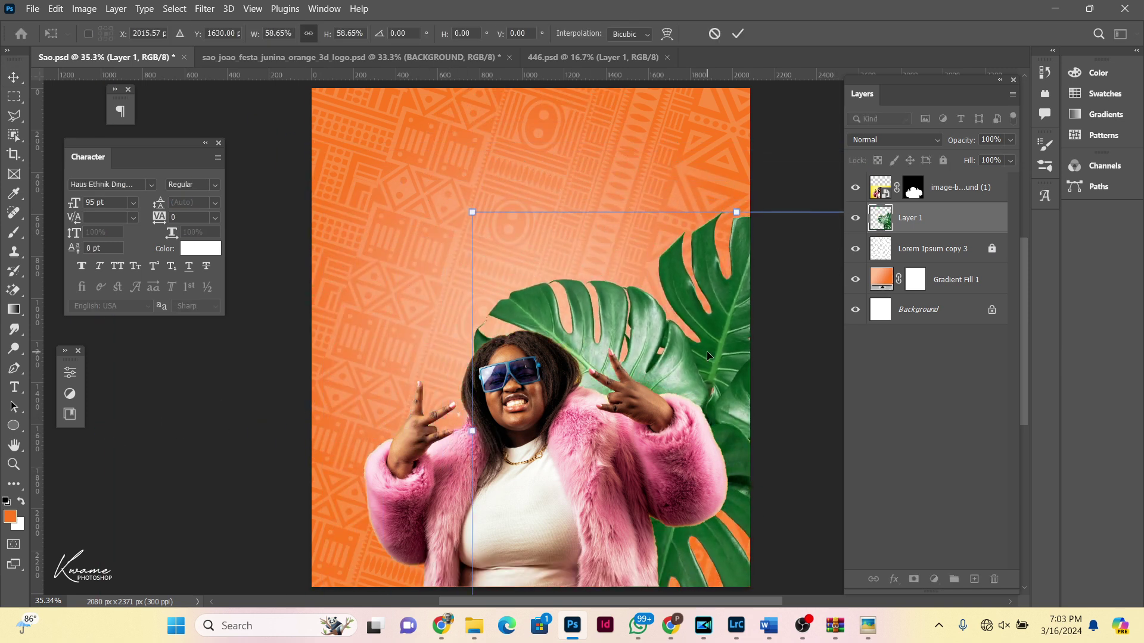
pyautogui.moveTo(709, 355); pyautogui.dragTo(514, 520)
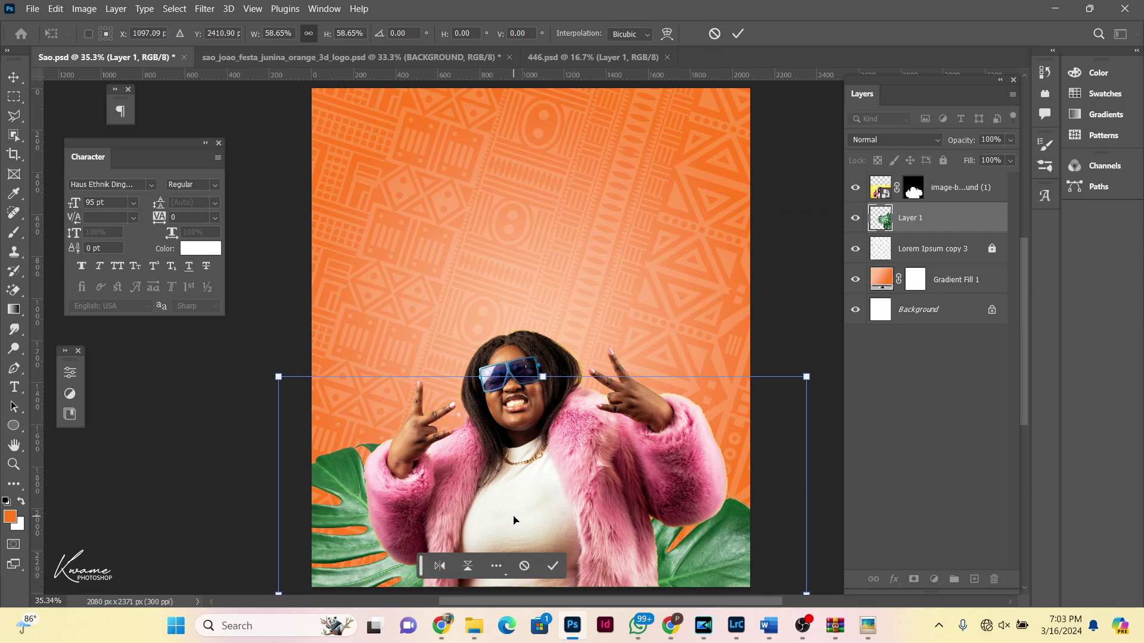
pyautogui.moveTo(541, 376); pyautogui.dragTo(542, 343)
pyautogui.moveTo(602, 385); pyautogui.dragTo(623, 394)
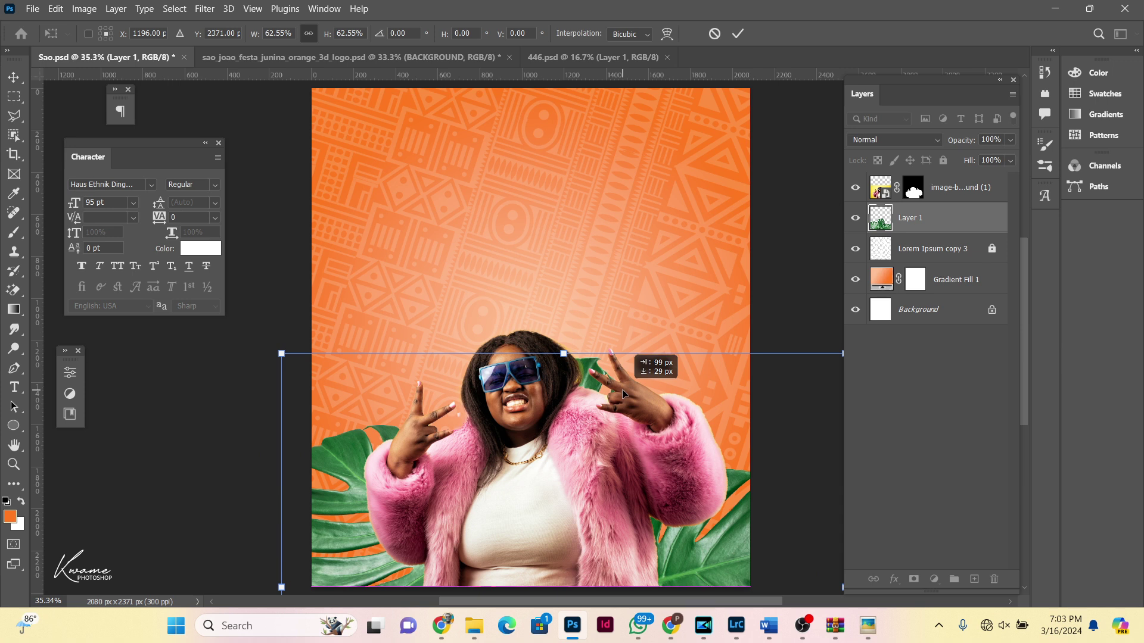
pyautogui.press('Return')
pyautogui.click(943, 161)
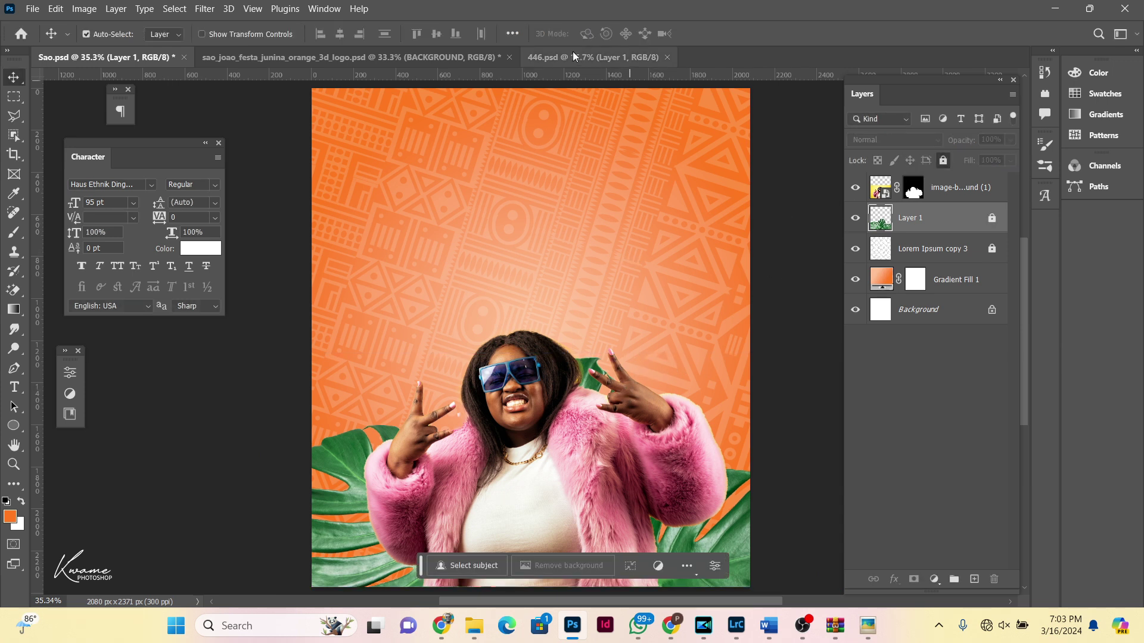
pyautogui.click(441, 57)
pyautogui.moveTo(560, 247)
pyautogui.mouseDown()
pyautogui.moveTo(610, 276)
pyautogui.moveTo(143, 66)
pyautogui.mouseUp()
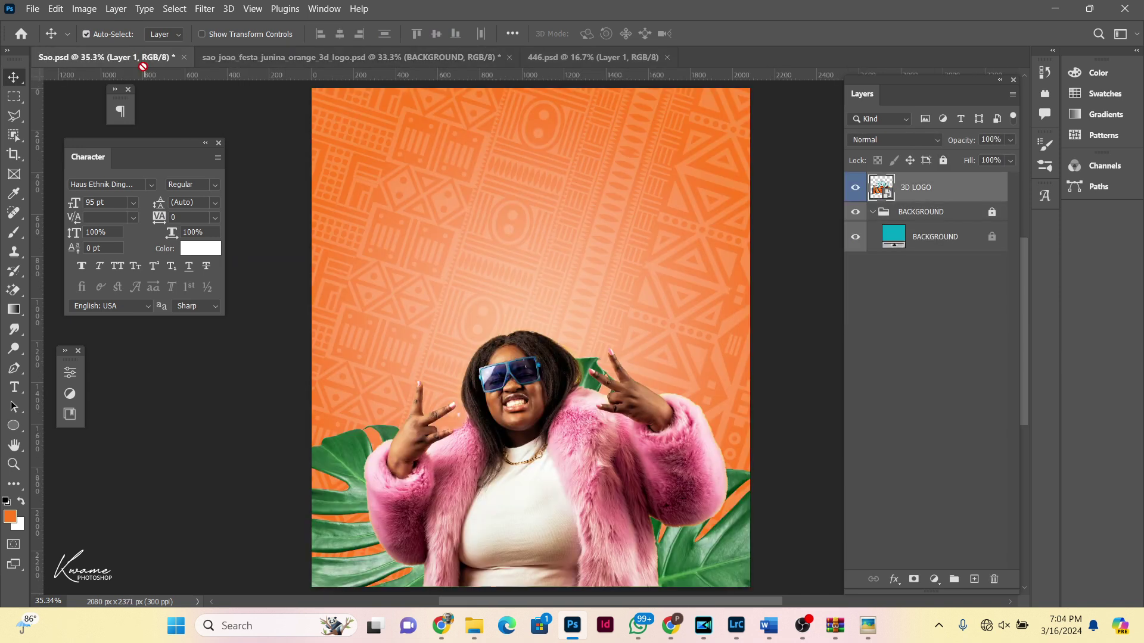
# Step: Drop the 3D LOGO into Sao.psd and scale it to about 39% above the woman's head
pyautogui.moveTo(143, 67)
pyautogui.mouseDown()
pyautogui.moveTo(524, 202)
pyautogui.moveTo(551, 235)
pyautogui.mouseUp()
pyautogui.hotkey('ctrl', '-')
pyautogui.hotkey('ctrl', '-')
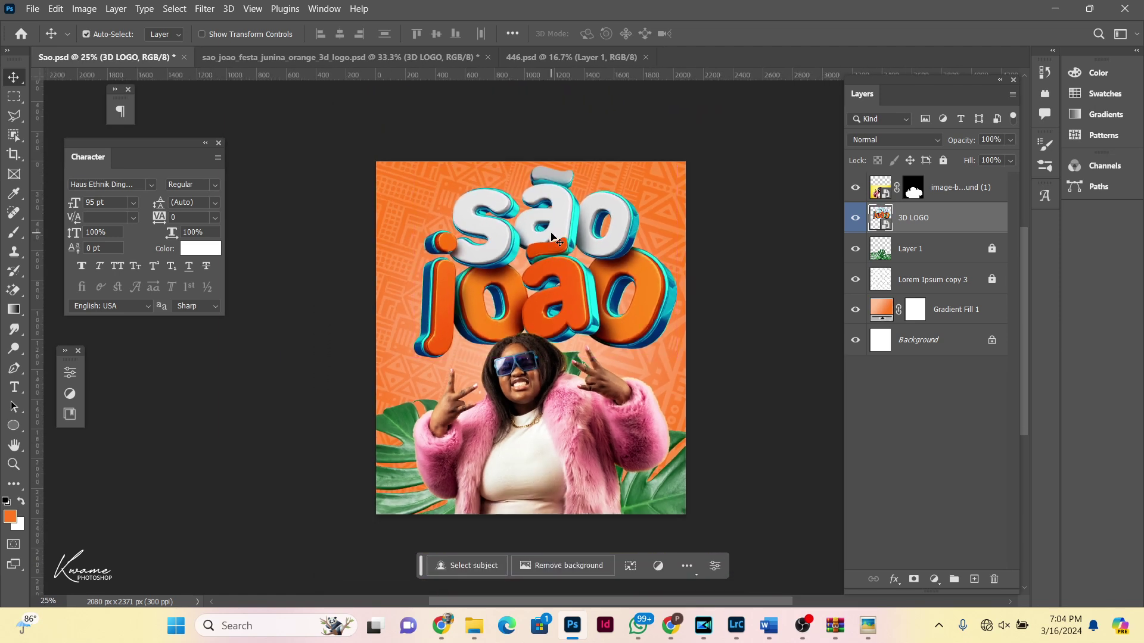
pyautogui.hotkey('ctrl', 't')
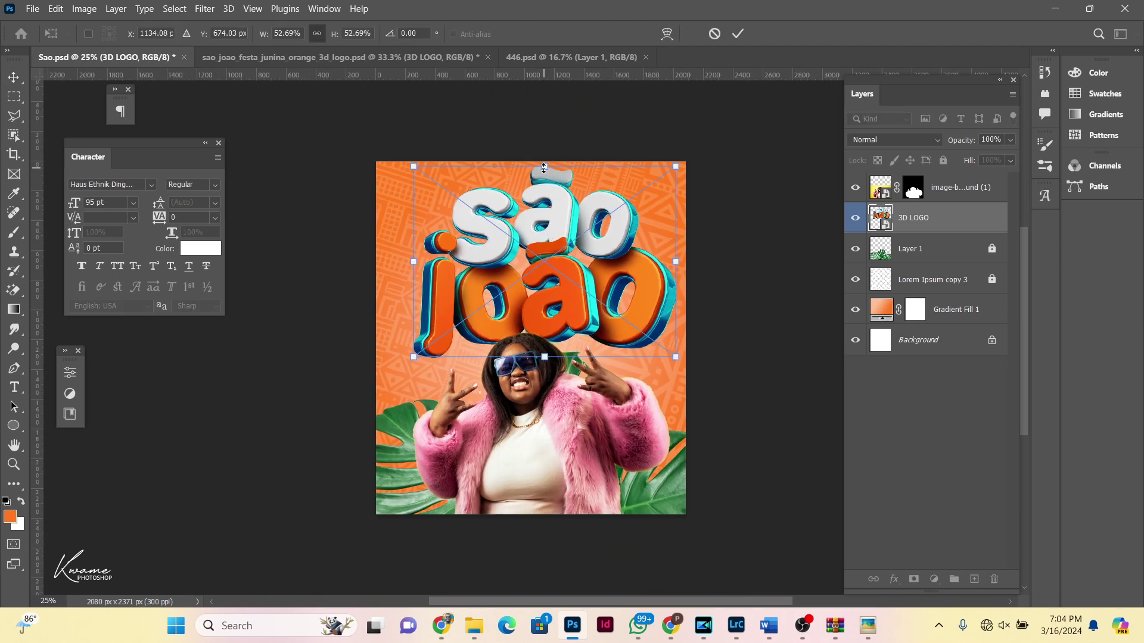
pyautogui.moveTo(544, 167); pyautogui.dragTo(544, 215)
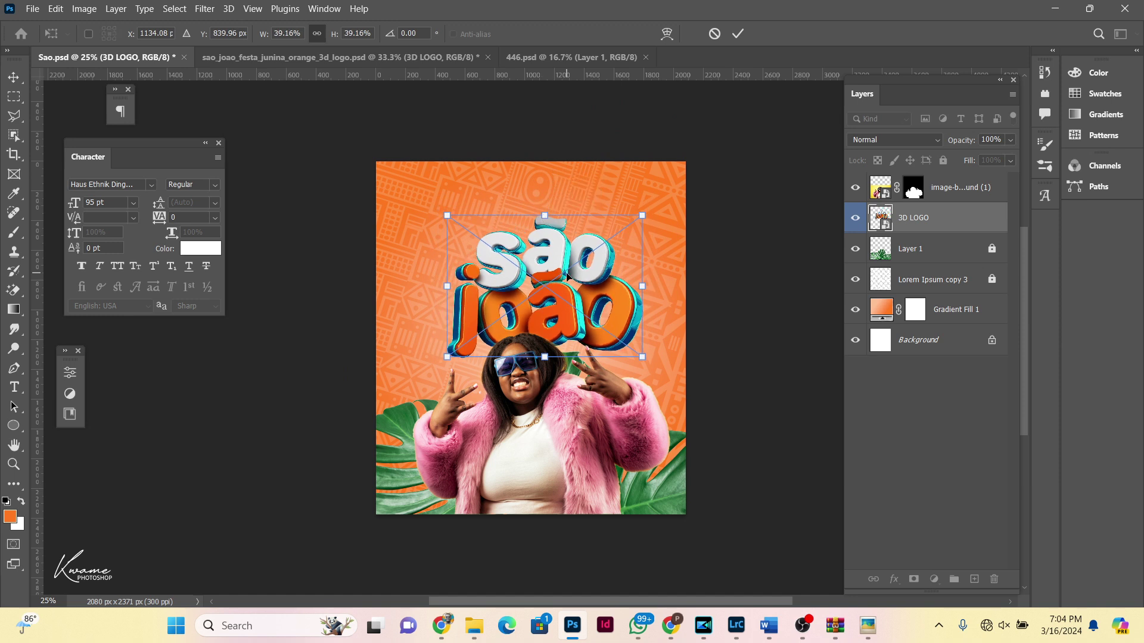
pyautogui.moveTo(567, 276); pyautogui.dragTo(554, 283)
pyautogui.press('Return')
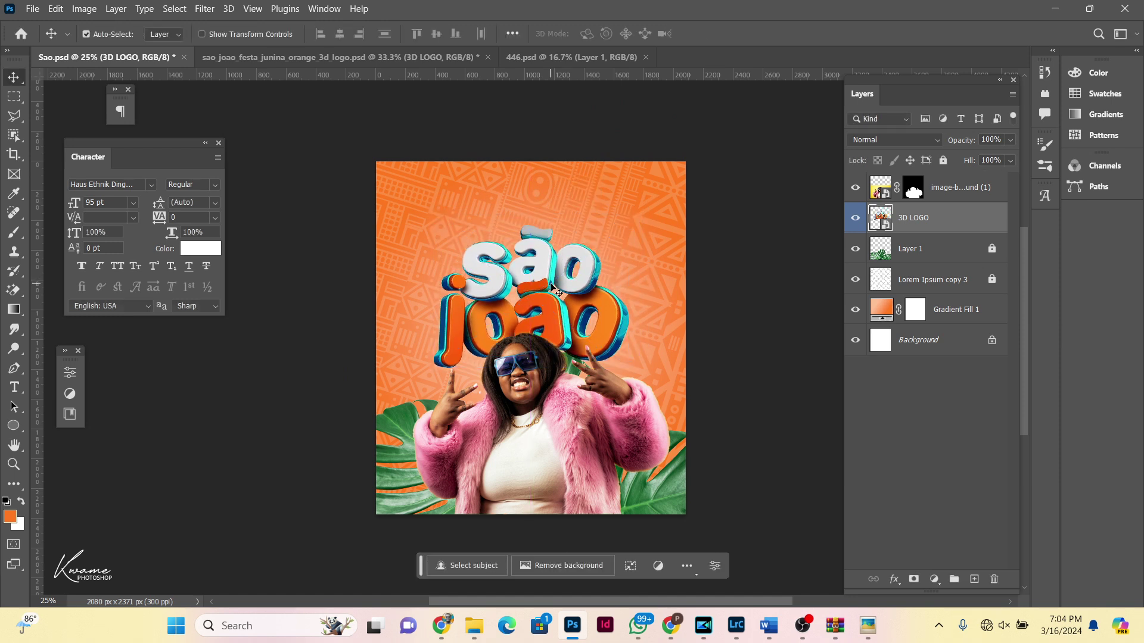
pyautogui.doubleClick(882, 309)
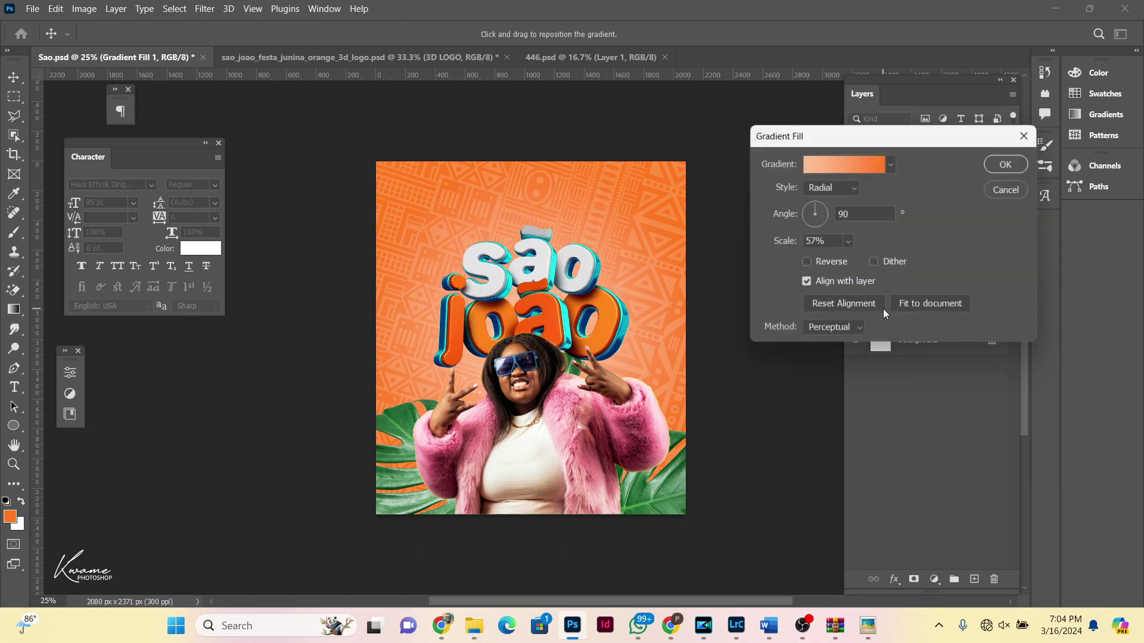
# Step: Darken the background gradient's right colour stop to a deep burnt orange
pyautogui.click(825, 172)
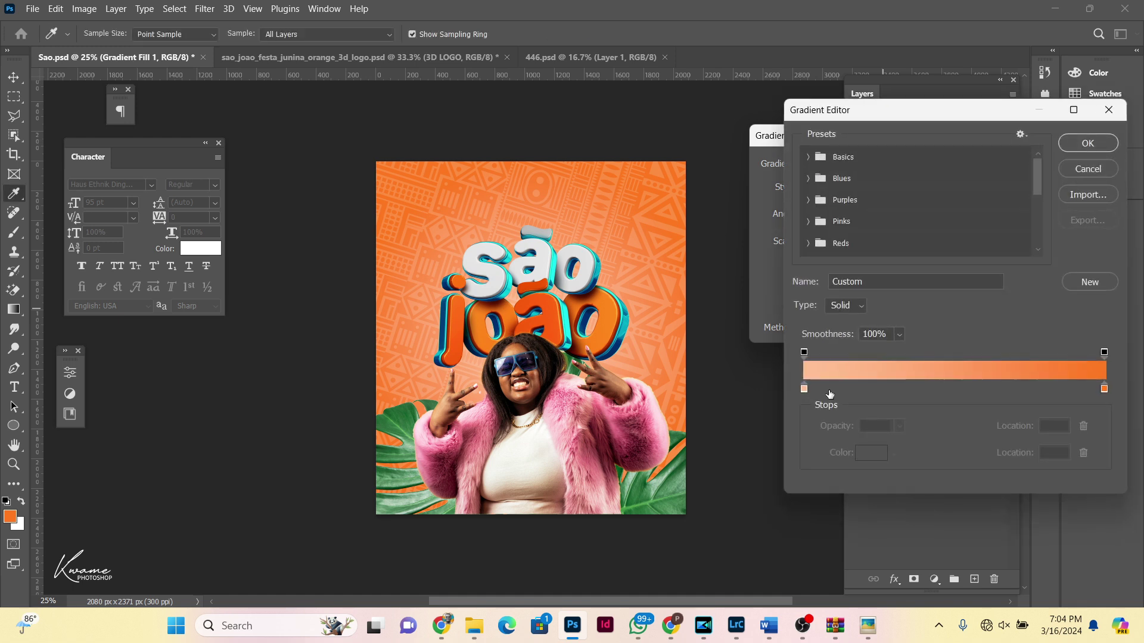
pyautogui.click(804, 390)
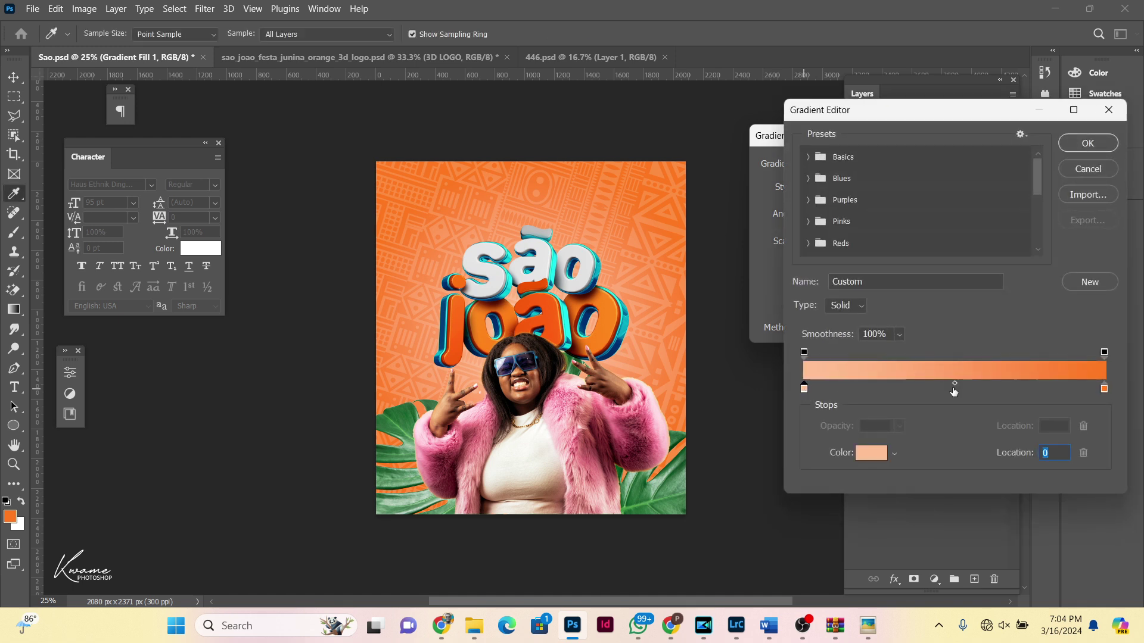
pyautogui.moveTo(955, 384); pyautogui.dragTo(870, 384)
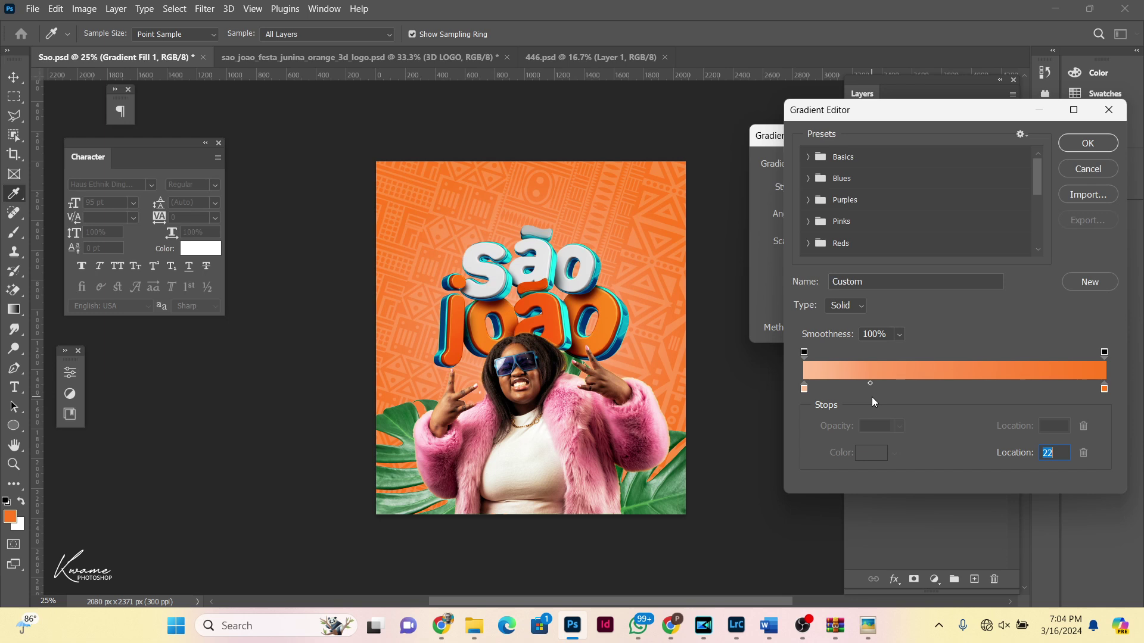
pyautogui.click(1104, 391)
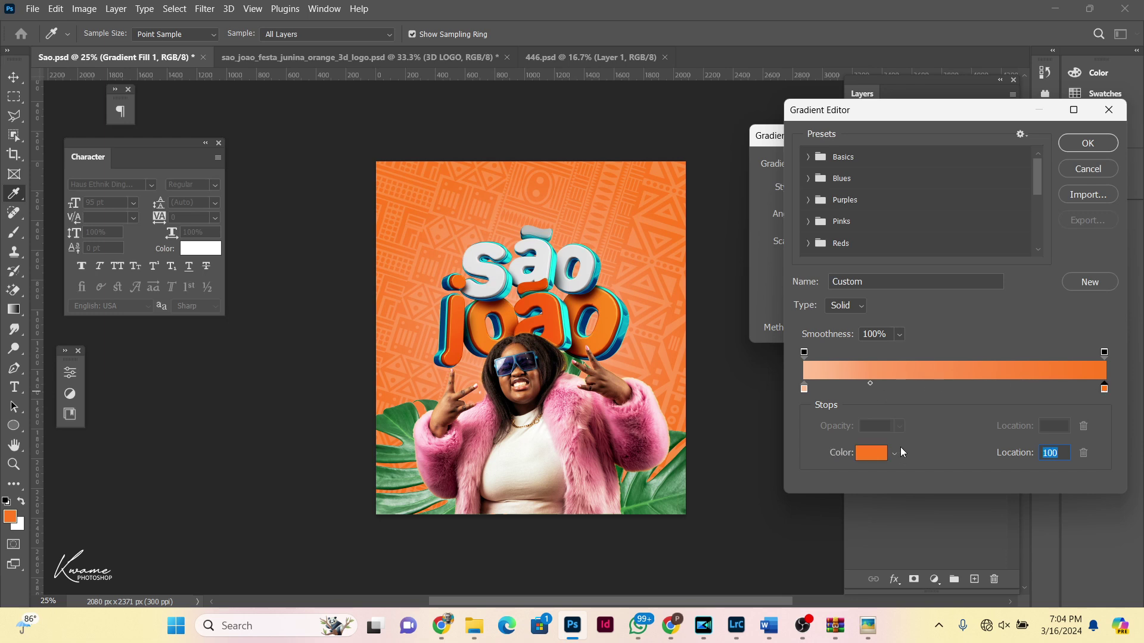
pyautogui.click(882, 456)
pyautogui.moveTo(881, 199); pyautogui.dragTo(858, 201)
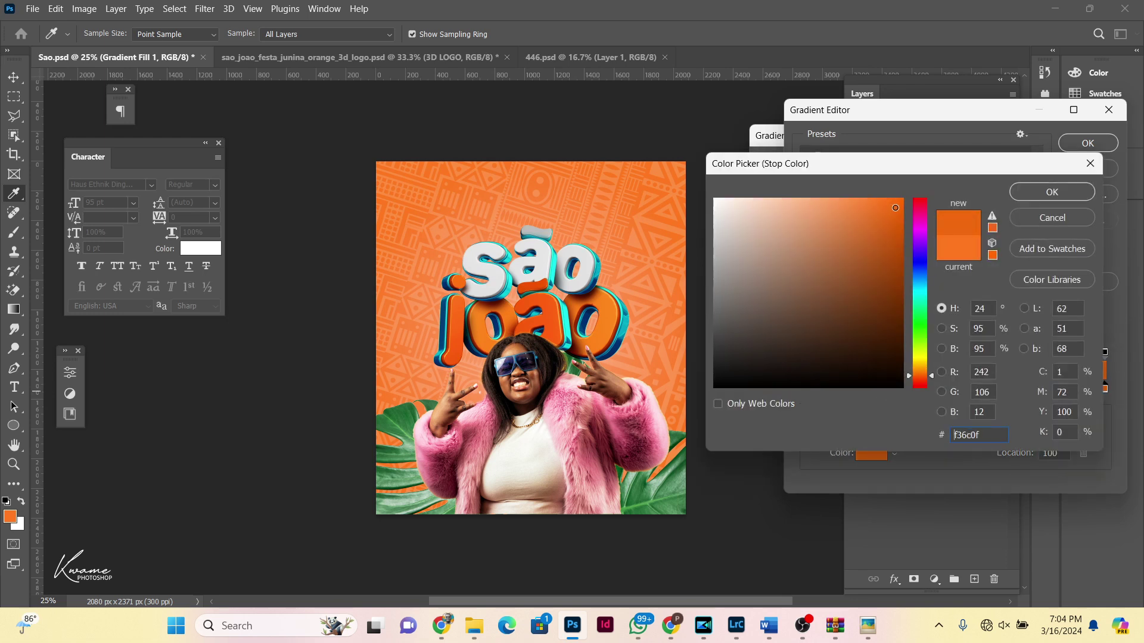
pyautogui.click(957, 254)
pyautogui.moveTo(995, 434); pyautogui.dragTo(943, 435)
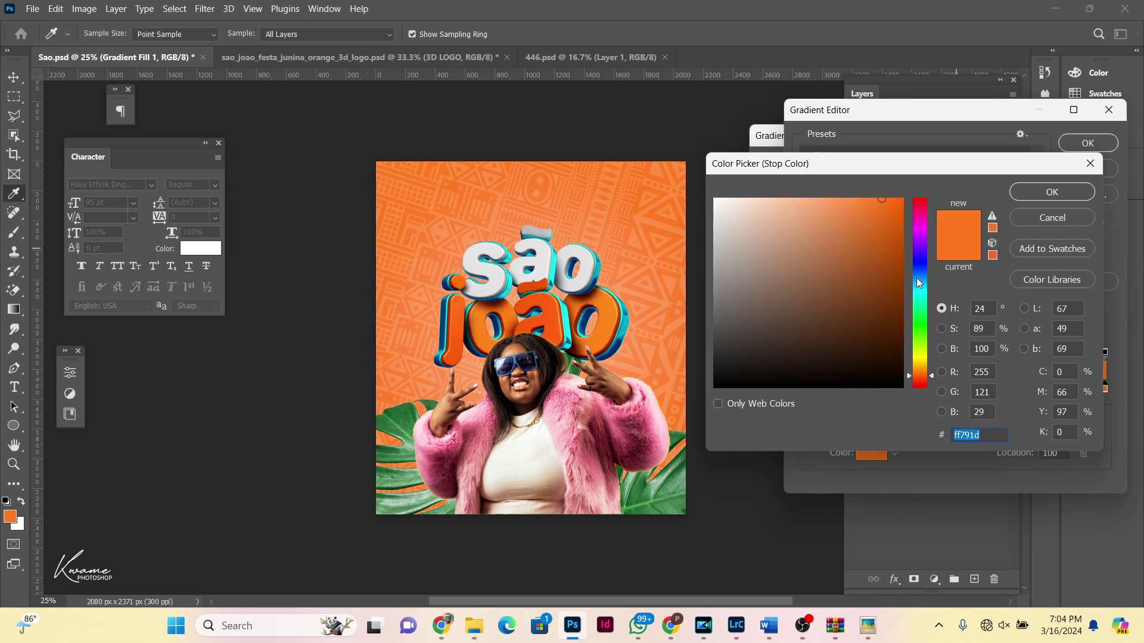
pyautogui.click(921, 377)
pyautogui.moveTo(882, 198); pyautogui.dragTo(919, 242)
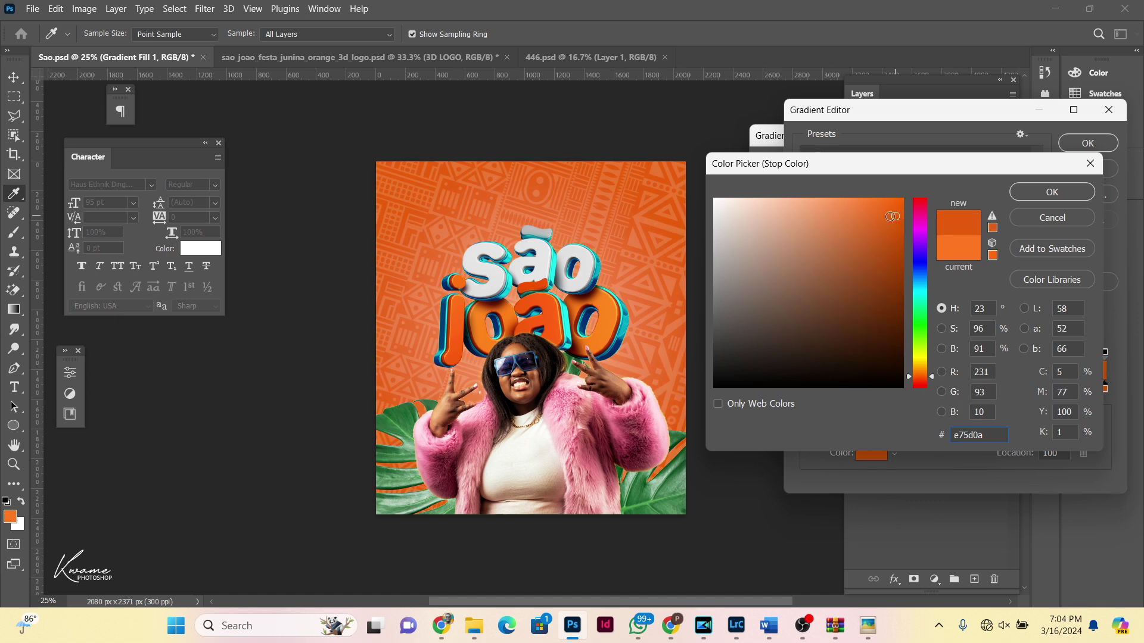
pyautogui.press('Return')
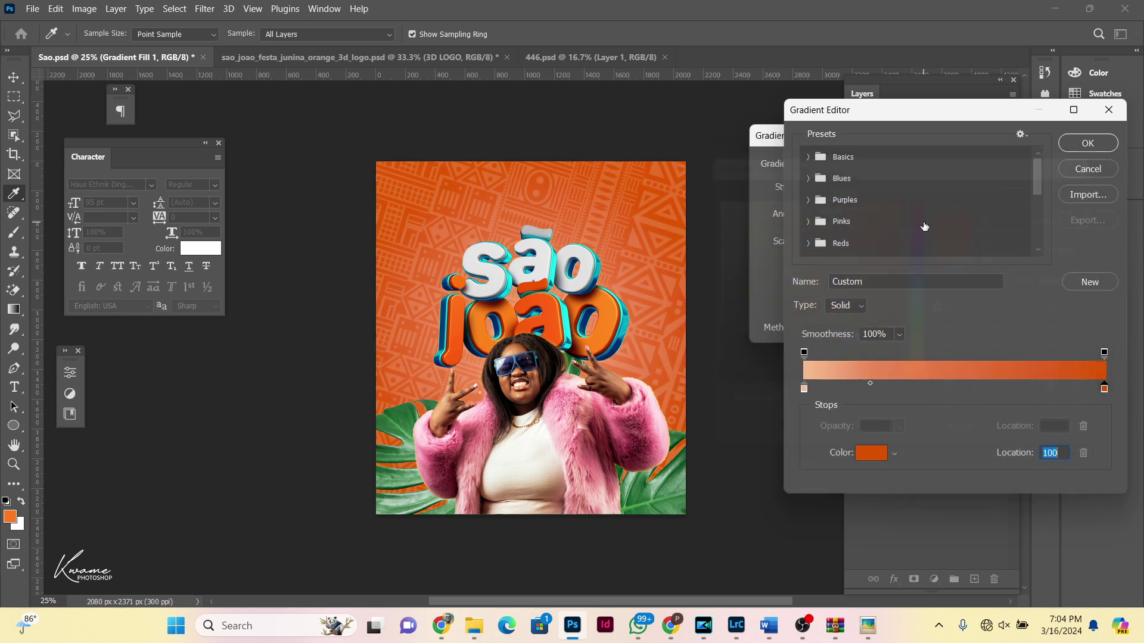
# Step: Make the right stop a deeper saturated orange and set the gradient midpoint to 43%
pyautogui.moveTo(870, 383); pyautogui.dragTo(886, 383)
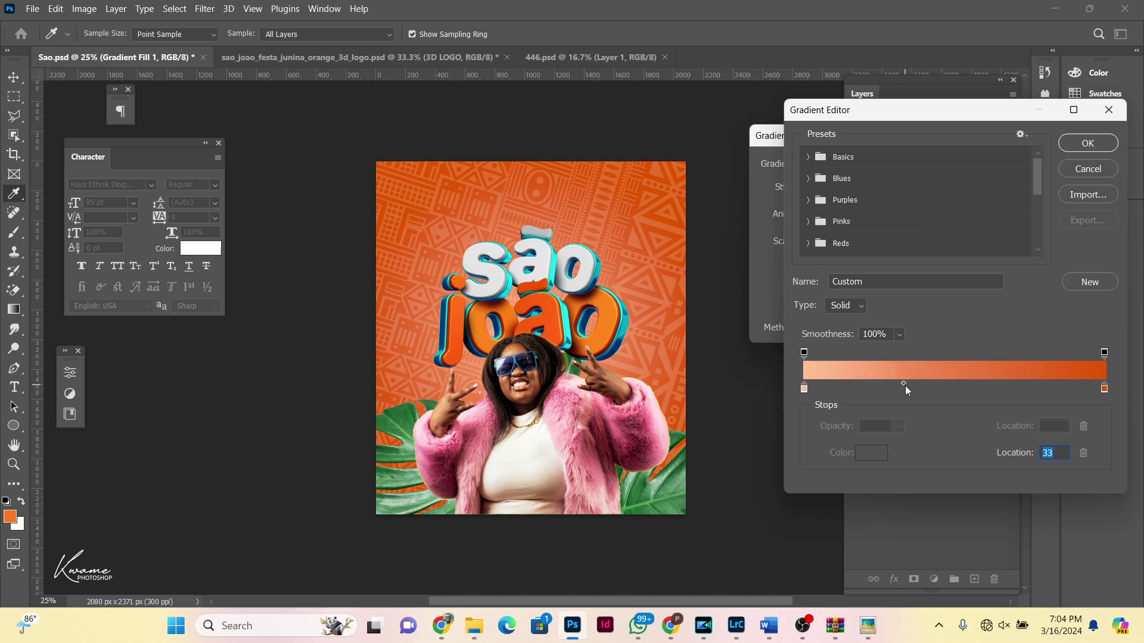
pyautogui.moveTo(906, 384); pyautogui.dragTo(931, 384)
pyautogui.click(1104, 389)
pyautogui.click(861, 457)
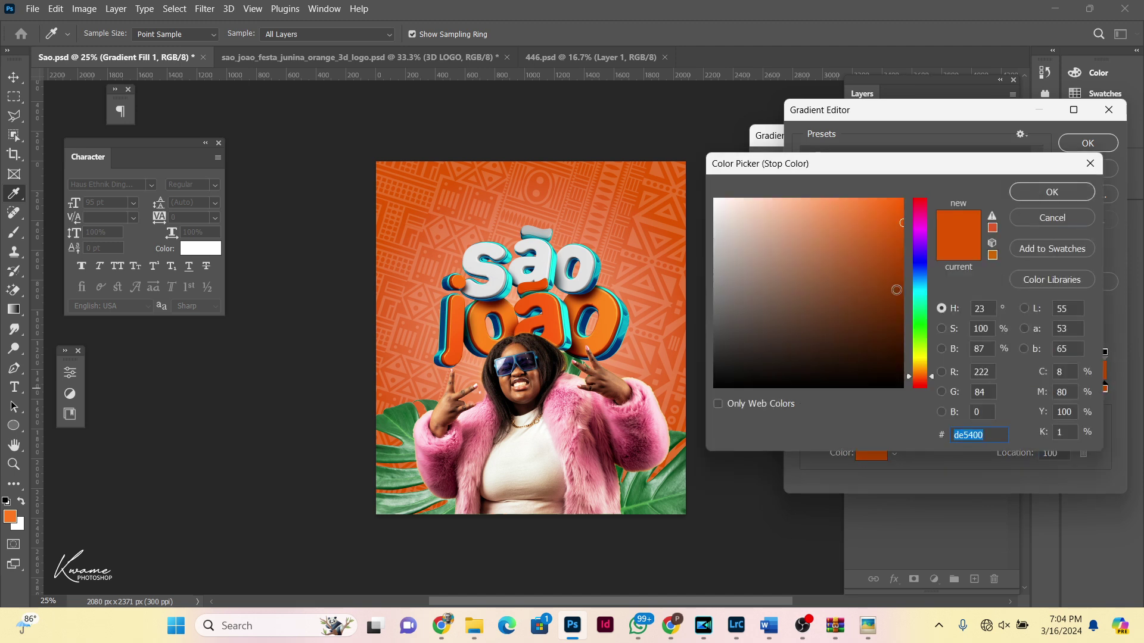
pyautogui.moveTo(899, 237); pyautogui.dragTo(904, 237)
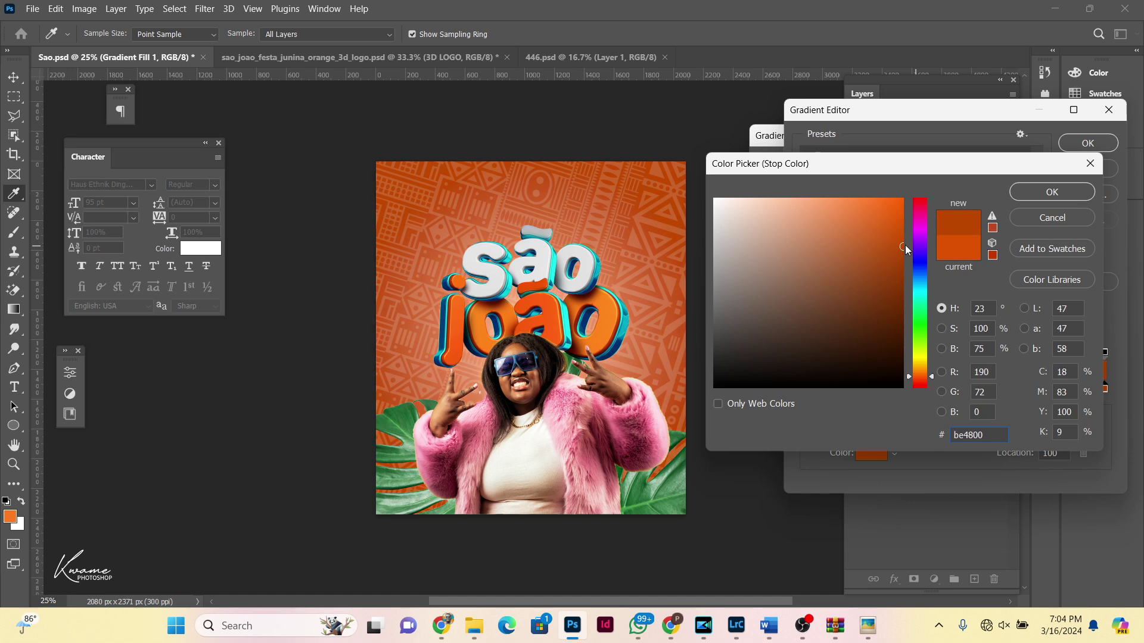
pyautogui.click(1037, 196)
pyautogui.click(931, 385)
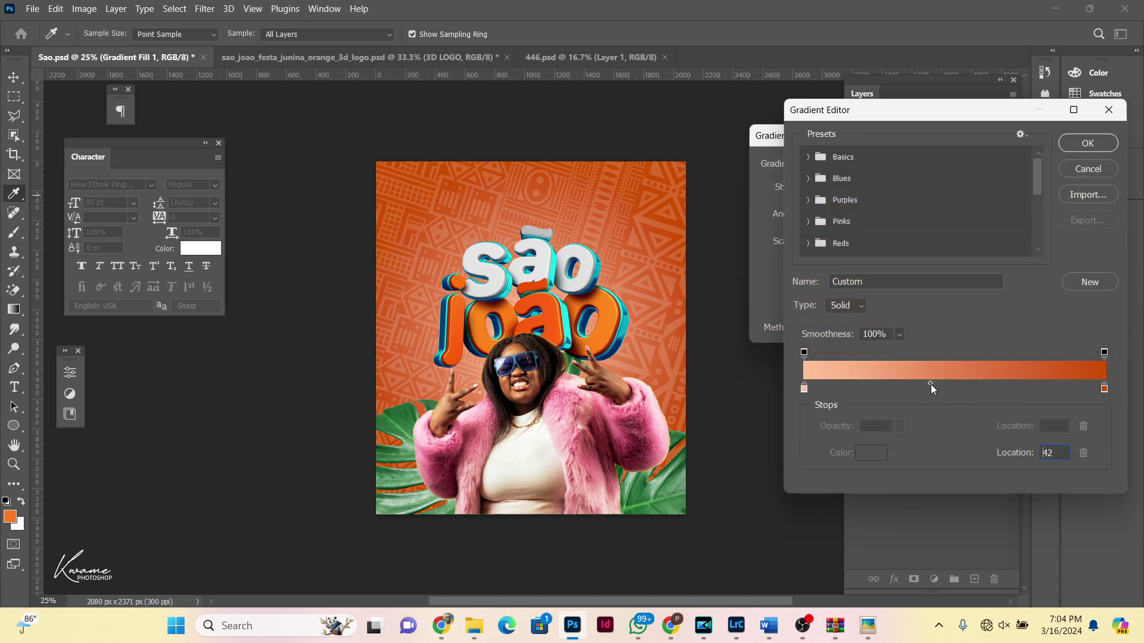
pyautogui.moveTo(946, 384); pyautogui.dragTo(874, 385)
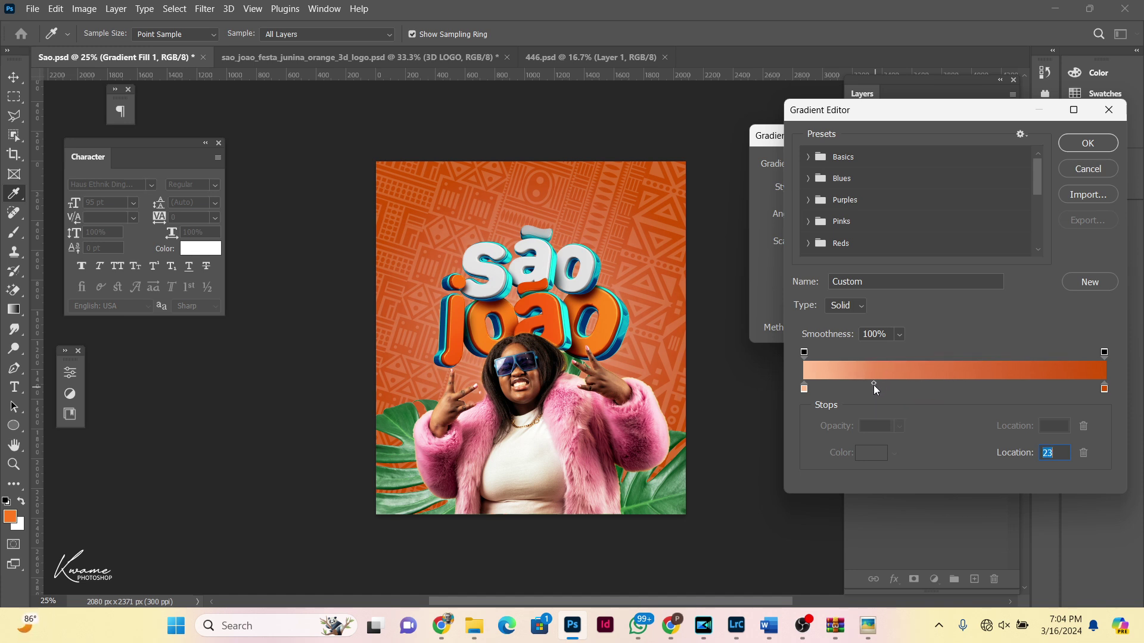
pyautogui.moveTo(873, 385); pyautogui.dragTo(933, 384)
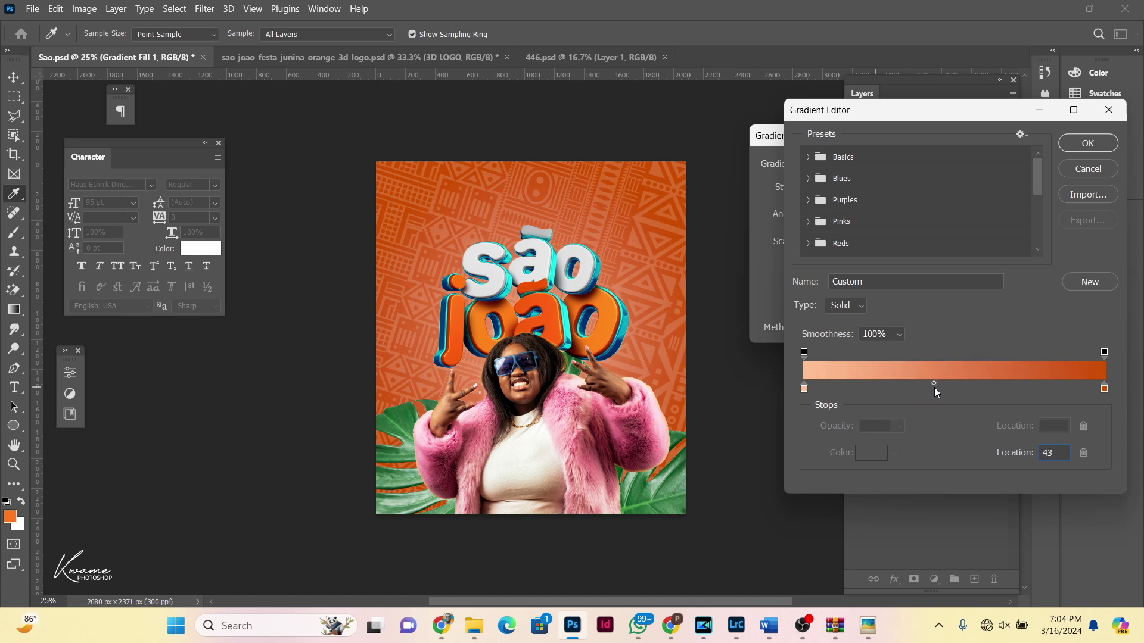
# Step: Set the left colour stop to orange ff8633 and apply the gradient
pyautogui.click(803, 388)
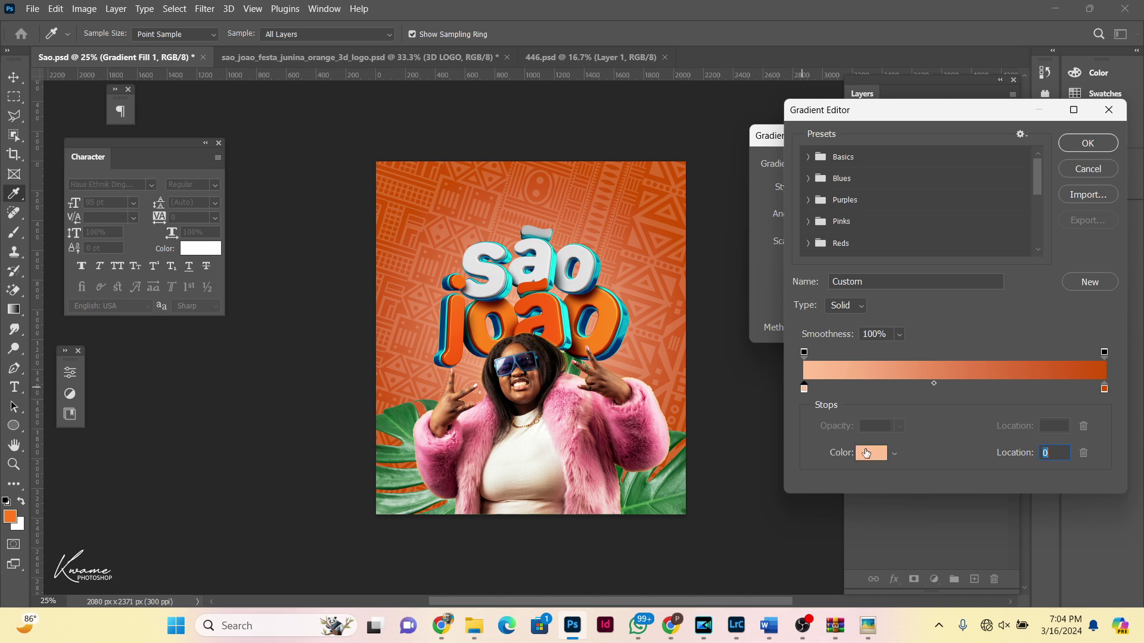
pyautogui.click(870, 453)
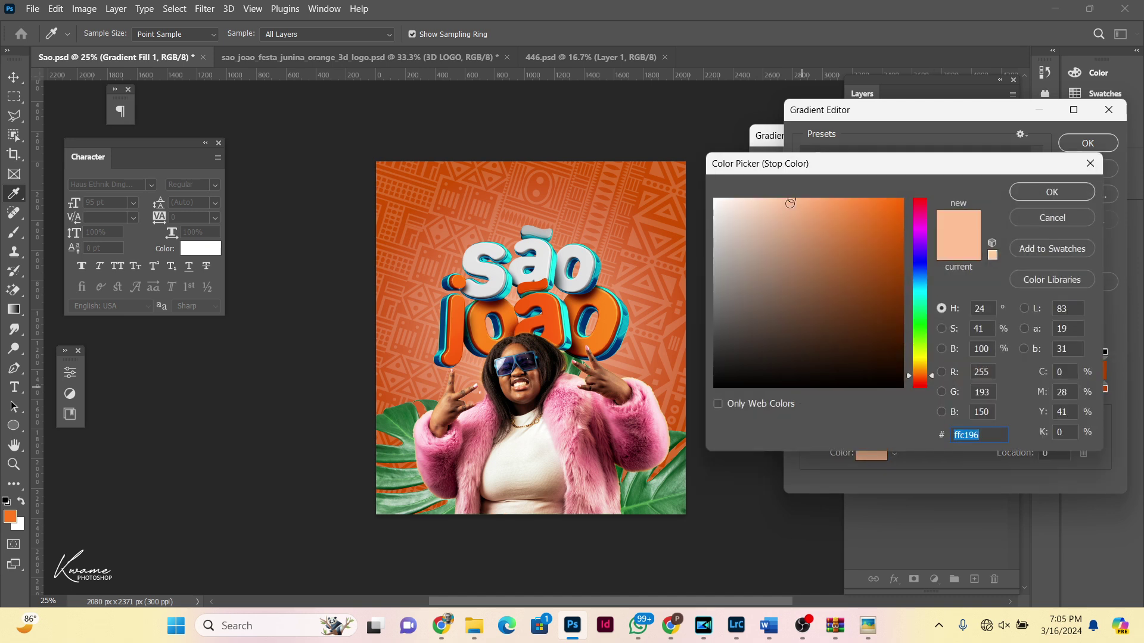
pyautogui.click(833, 199)
pyautogui.click(866, 198)
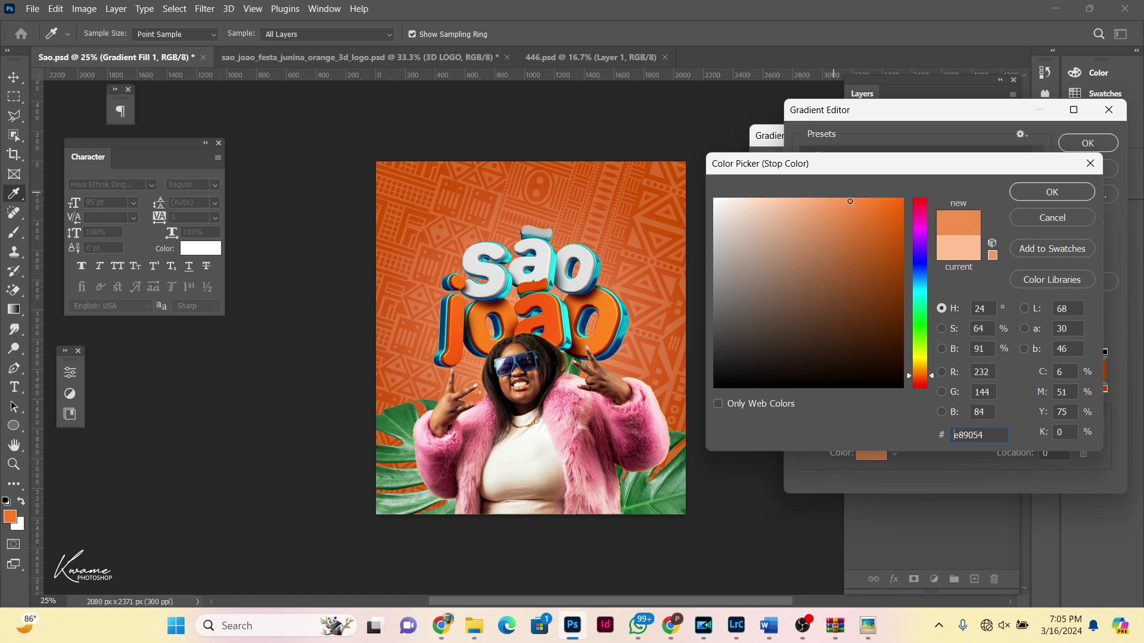
pyautogui.press('Return')
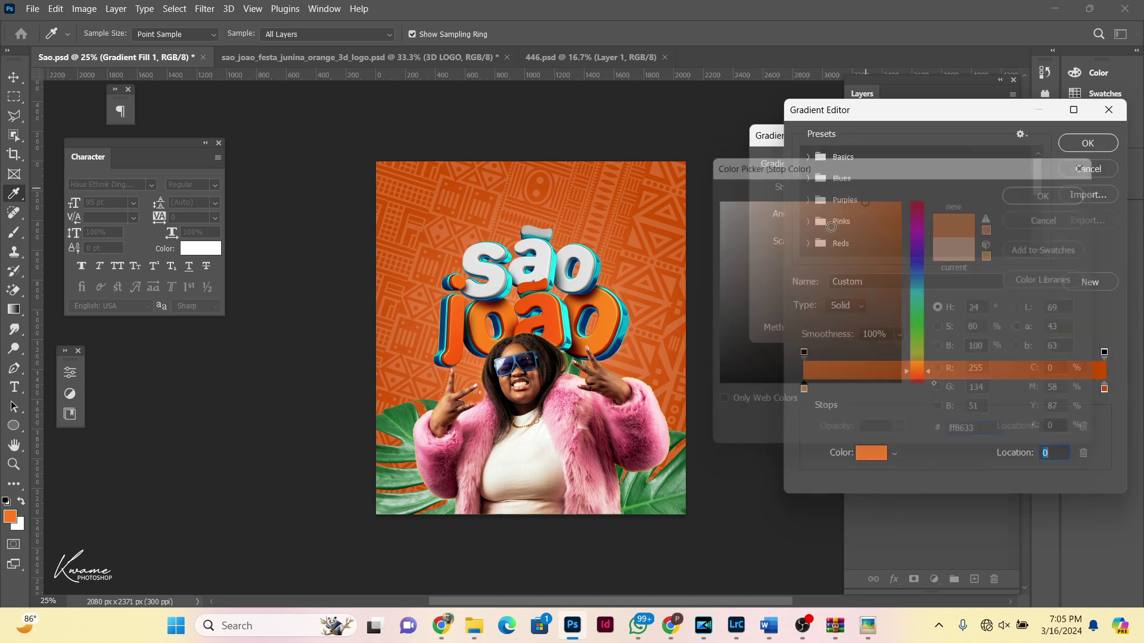
pyautogui.press('Return')
pyautogui.press('Return')
# Step: Fade the Lorem Ipsum copy 3 texture to 6% opacity, then relock it and Gradient Fill 1
pyautogui.press('v')
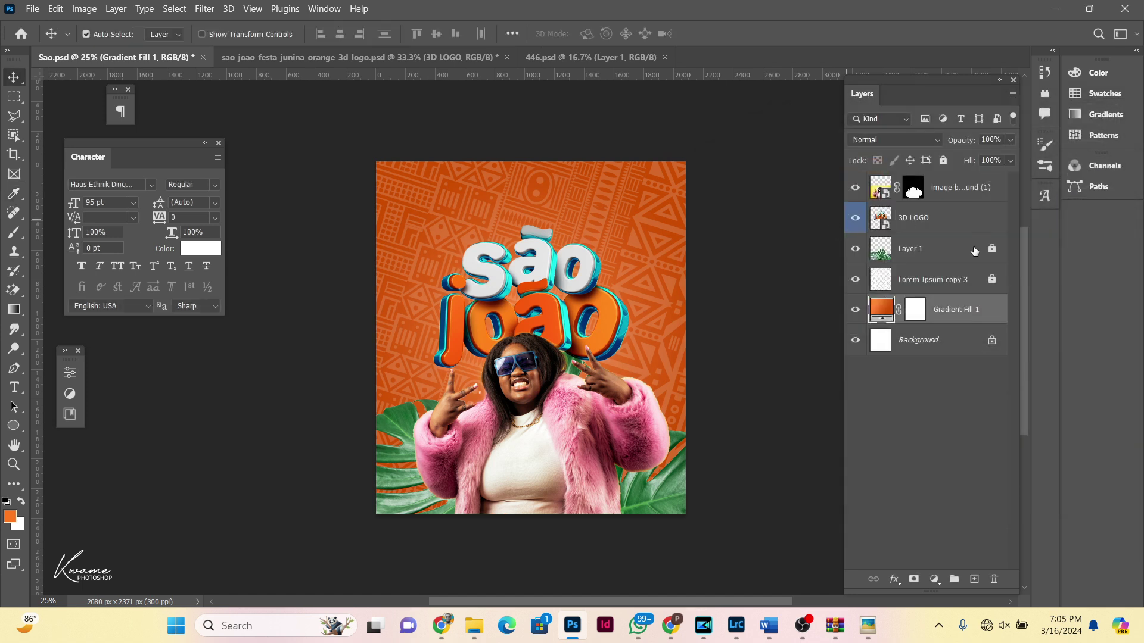
pyautogui.click(955, 283)
pyautogui.click(991, 283)
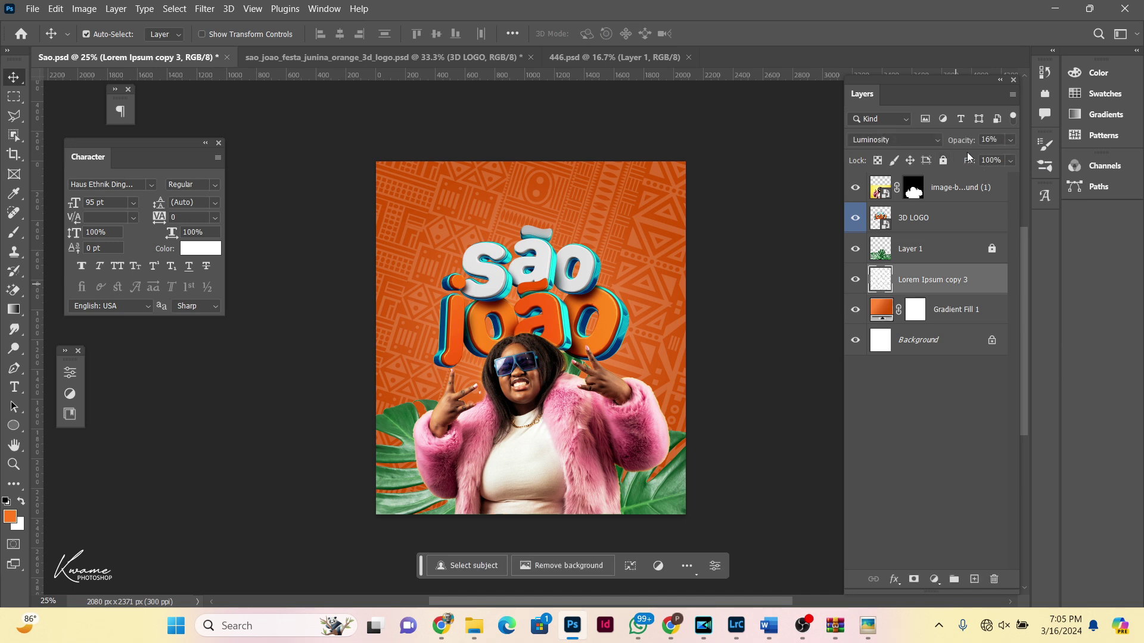
pyautogui.moveTo(958, 143); pyautogui.dragTo(940, 148)
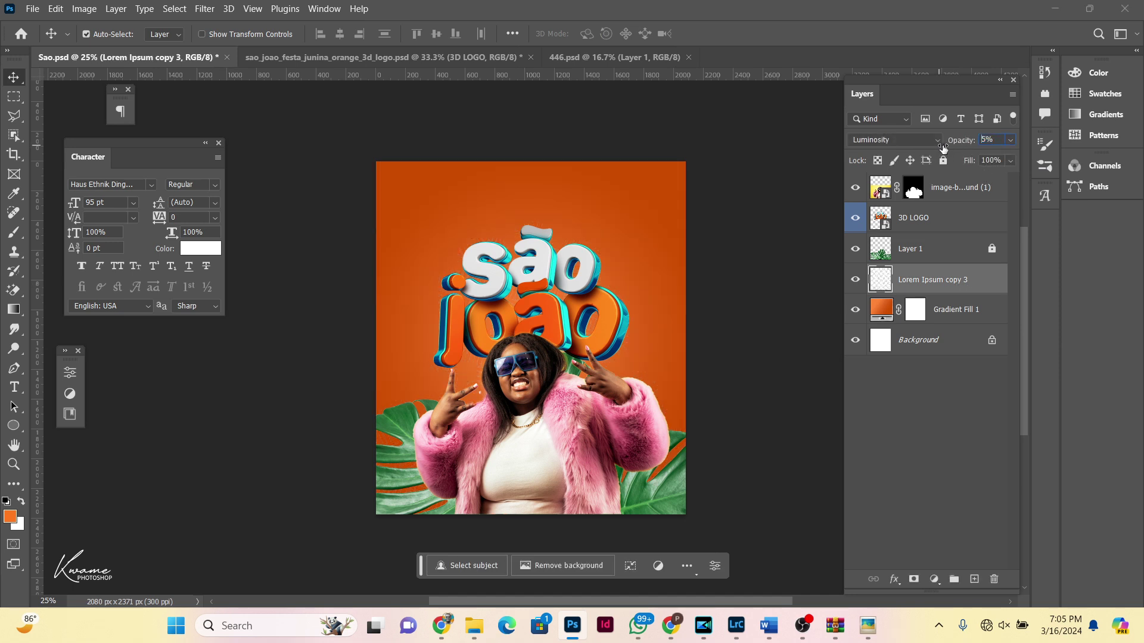
pyautogui.moveTo(948, 147); pyautogui.dragTo(945, 146)
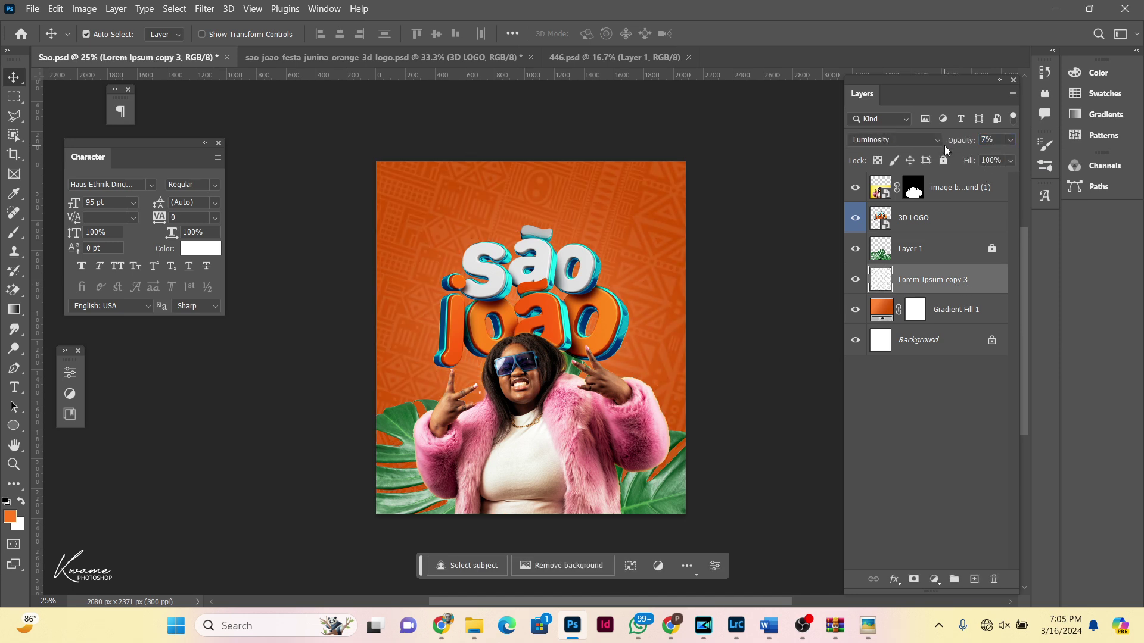
pyautogui.moveTo(955, 144); pyautogui.dragTo(954, 144)
pyautogui.click(942, 159)
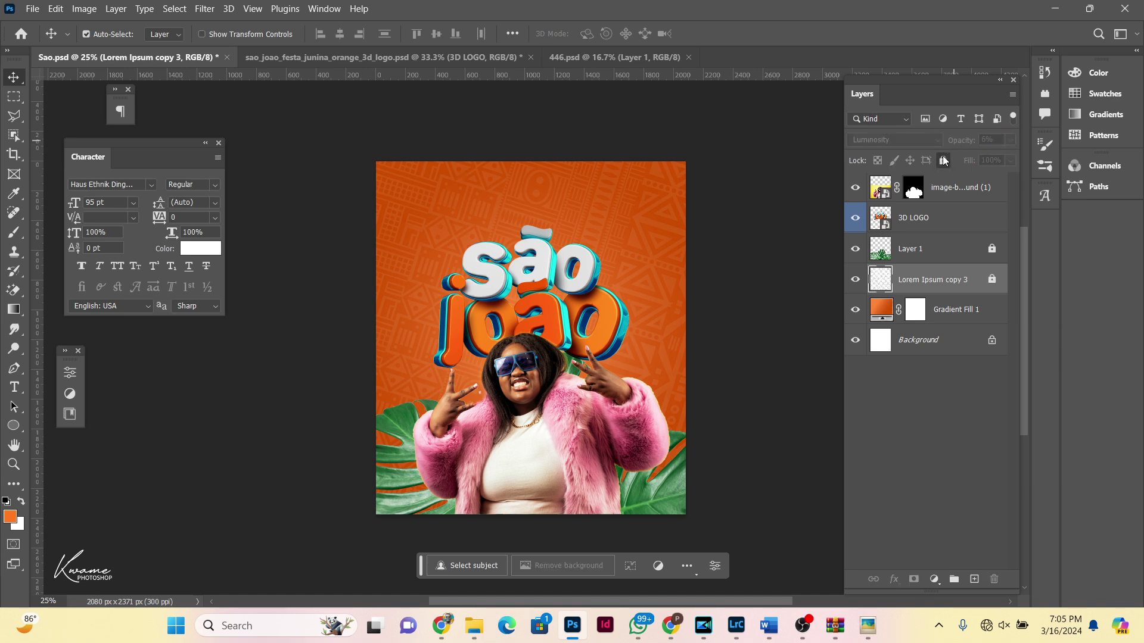
pyautogui.hotkey('alt', '[')
pyautogui.click(942, 160)
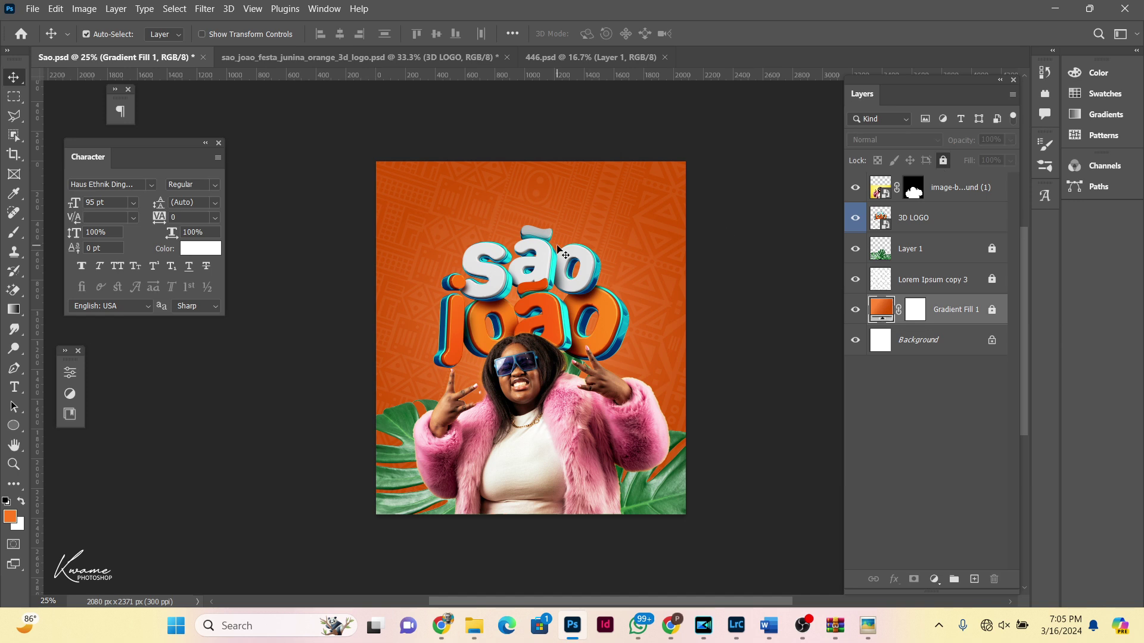
# Step: Reposition the 3D logo by about 68 px so it sits behind the woman's head
pyautogui.click(536, 416)
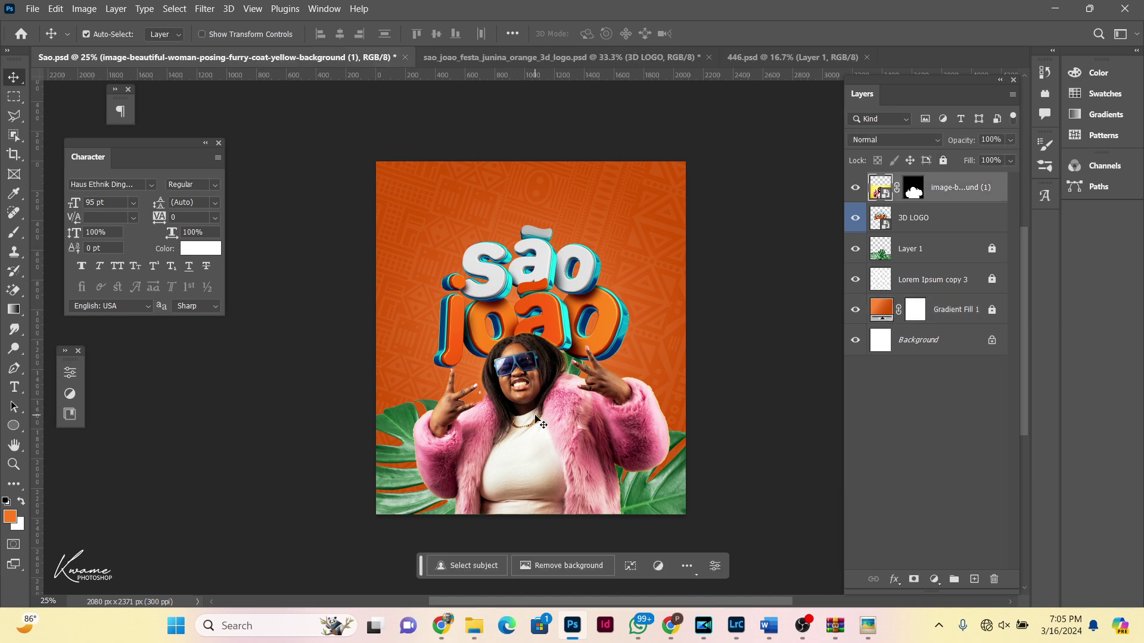
pyautogui.scroll(3, 536, 416)
pyautogui.scroll(-1, 536, 416)
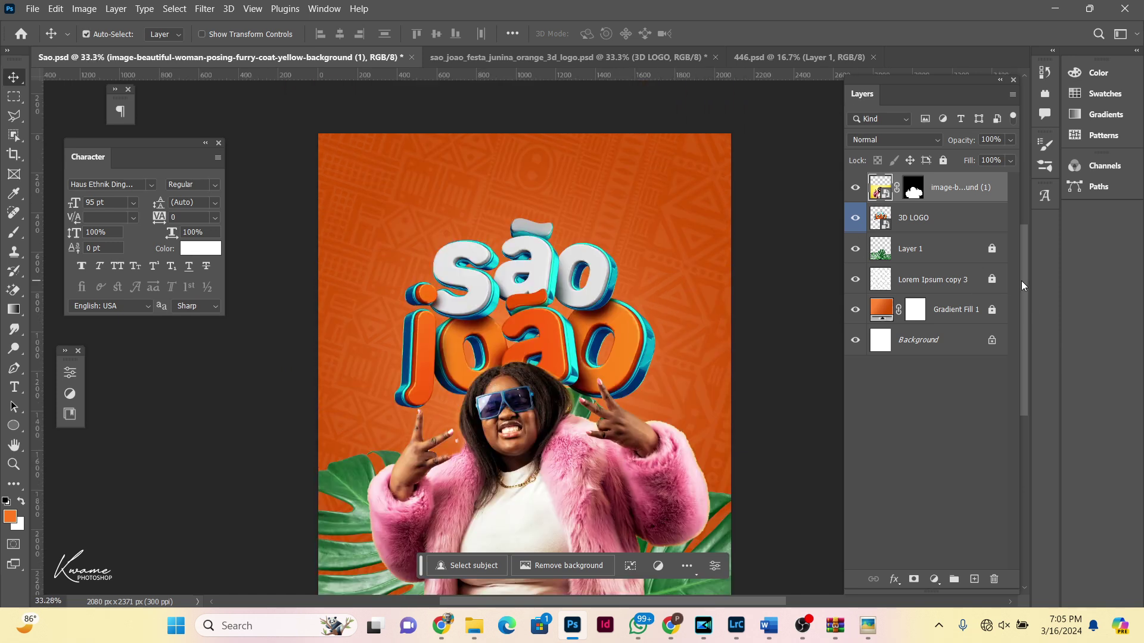
pyautogui.moveTo(1024, 310); pyautogui.dragTo(1017, 293)
pyautogui.moveTo(641, 291); pyautogui.dragTo(635, 278)
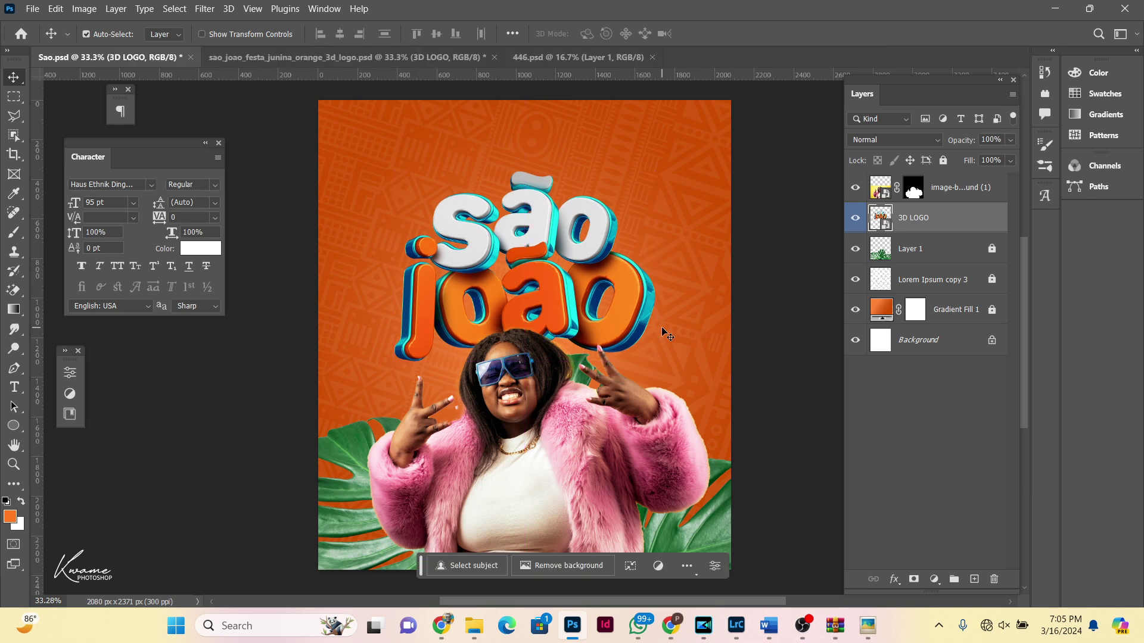
pyautogui.click(538, 441)
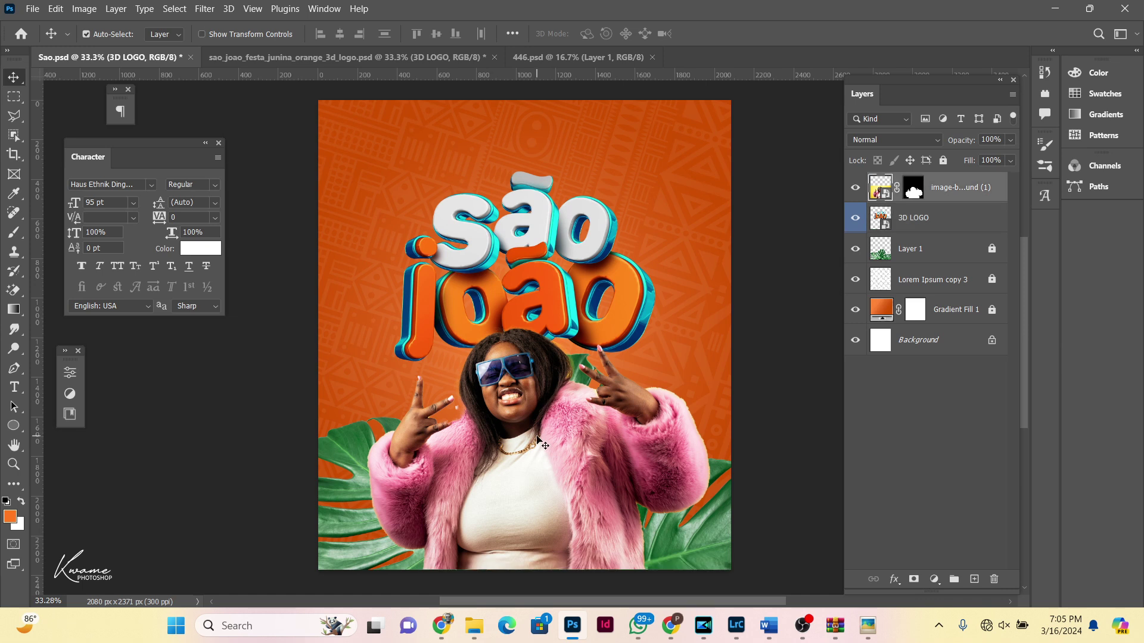
pyautogui.click(205, 8)
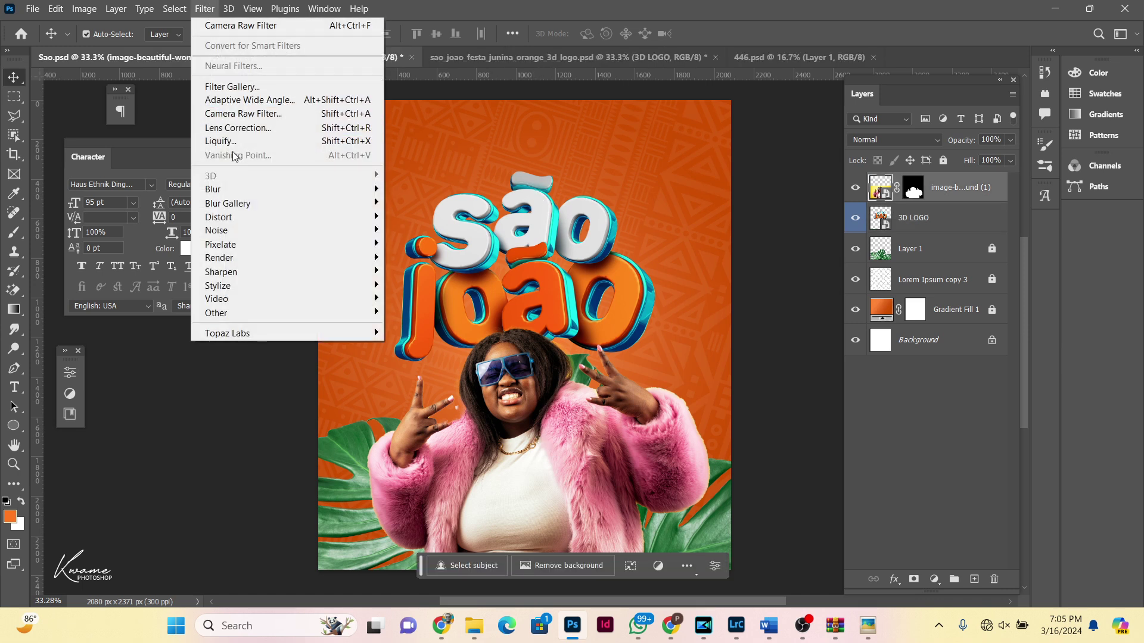
# Step: Apply a Camera Raw filter to the woman cutout with sharpening raised to 111
pyautogui.click(243, 114)
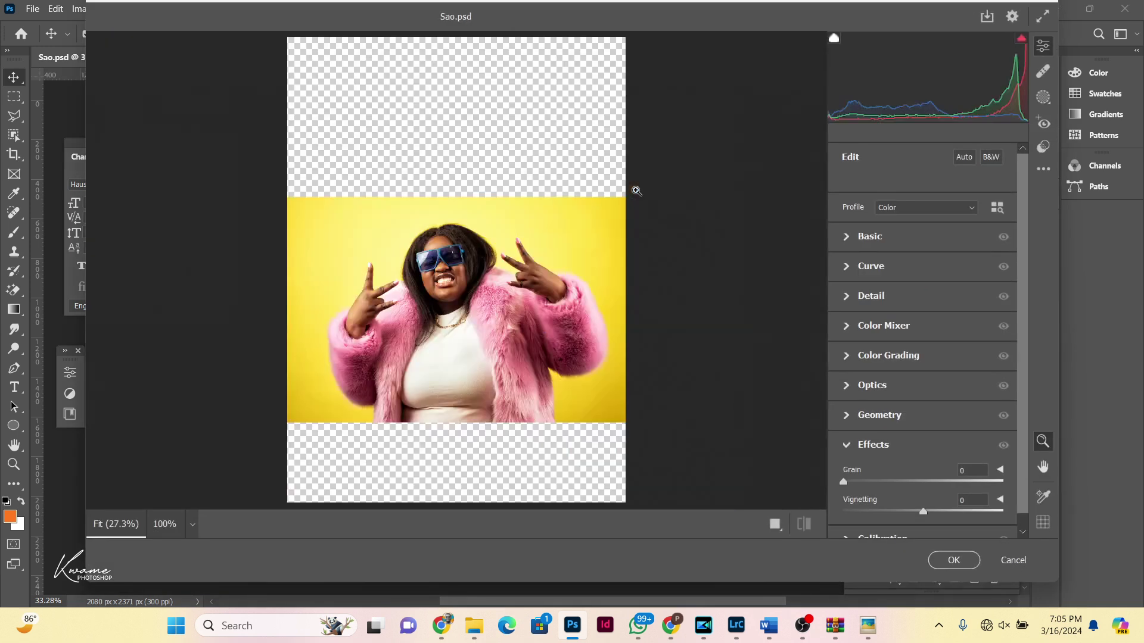
pyautogui.scroll(-1, 869, 437)
pyautogui.scroll(1, 866, 369)
pyautogui.click(846, 299)
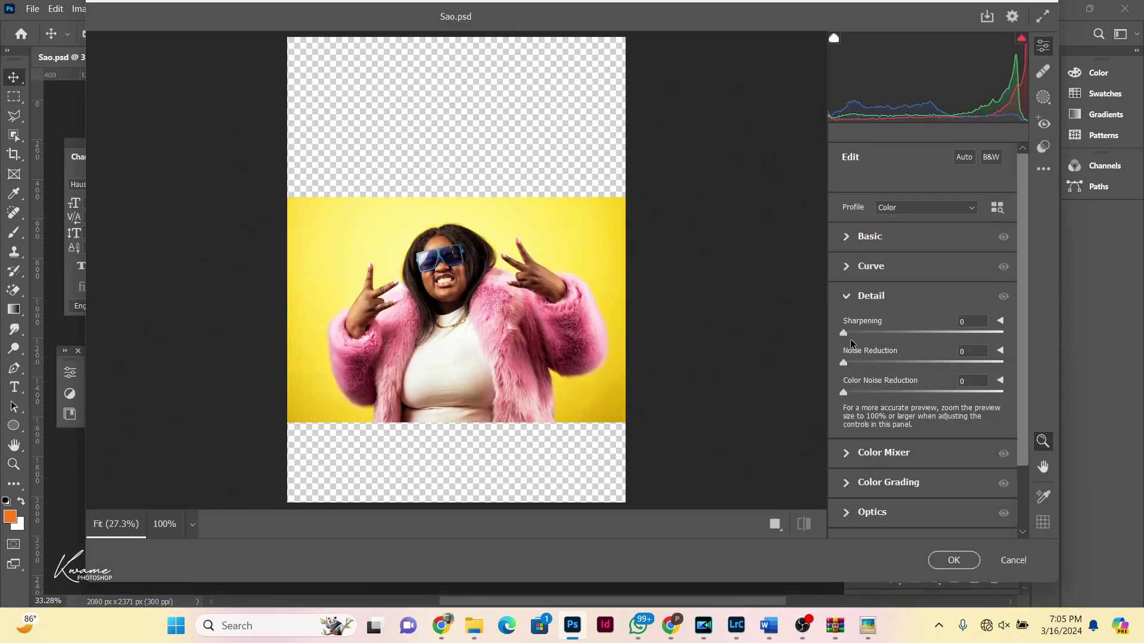
pyautogui.moveTo(843, 333); pyautogui.dragTo(908, 332)
pyautogui.moveTo(467, 256)
pyautogui.mouseDown()
pyautogui.moveTo(595, 324)
pyautogui.moveTo(543, 314)
pyautogui.mouseUp()
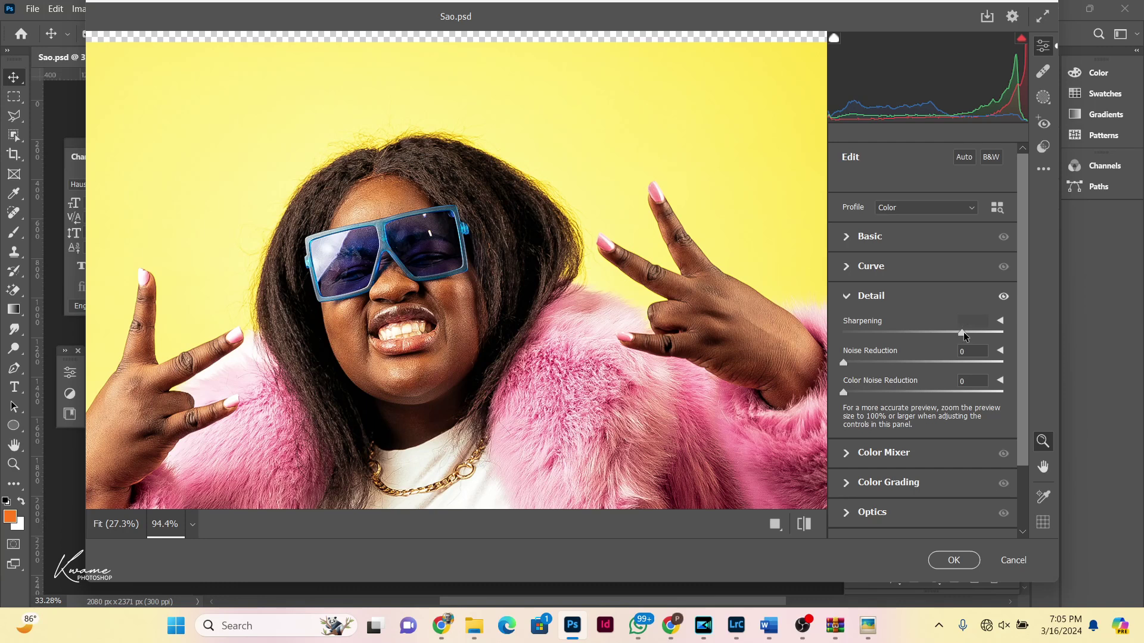
pyautogui.moveTo(960, 332); pyautogui.dragTo(962, 334)
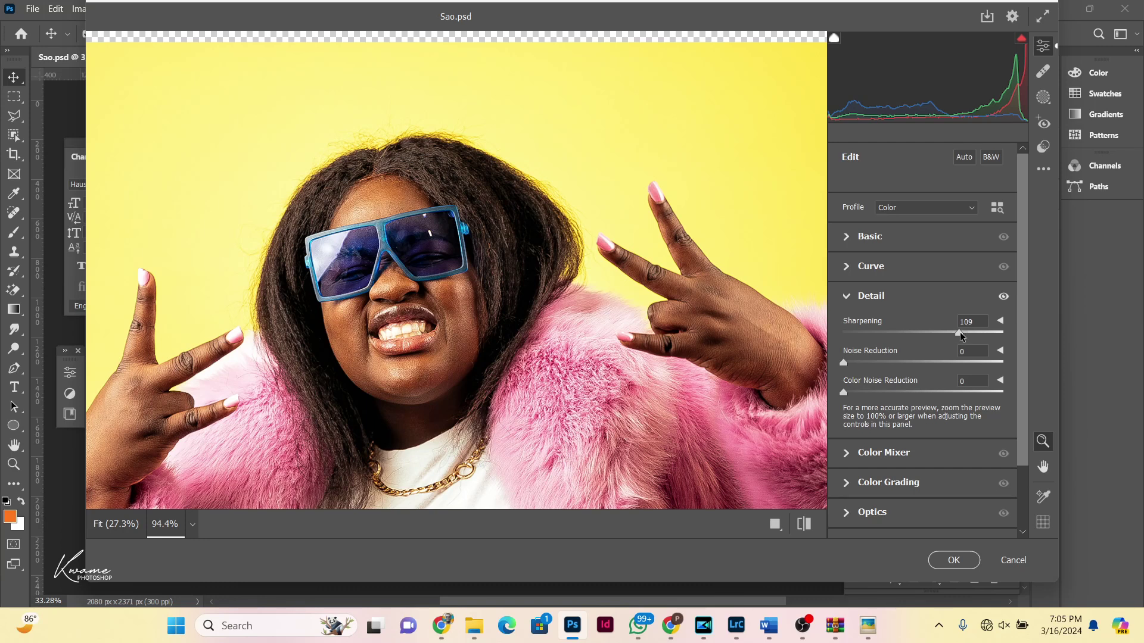
pyautogui.click(847, 296)
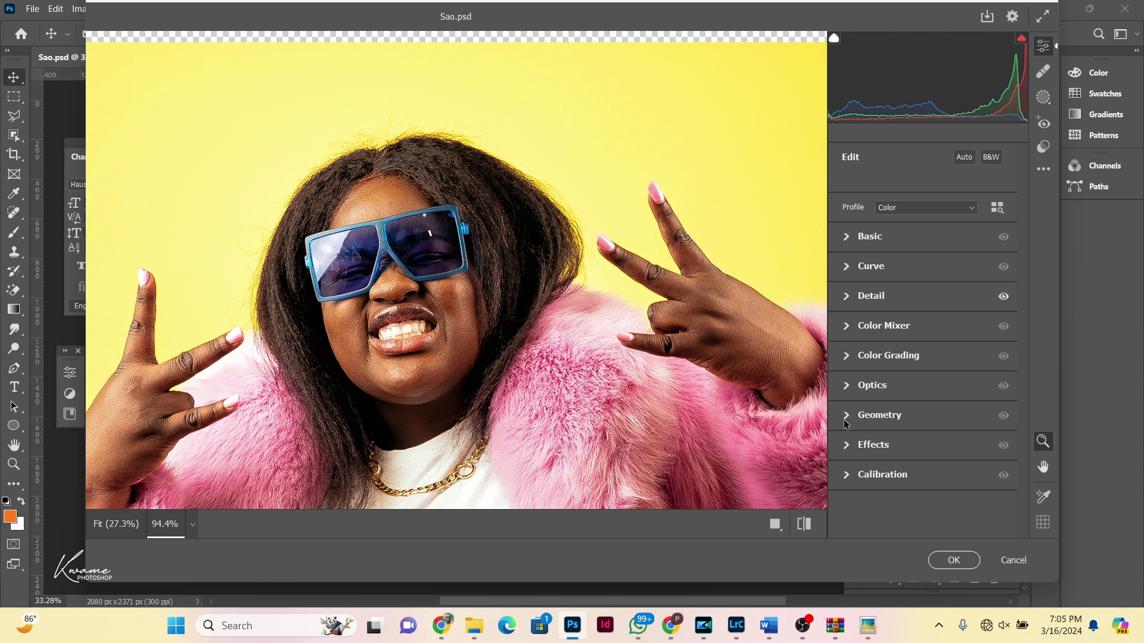
# Step: Set exposure +0.05, texture +96, lower contrast and saturation, raise vibrance, and apply
pyautogui.click(847, 238)
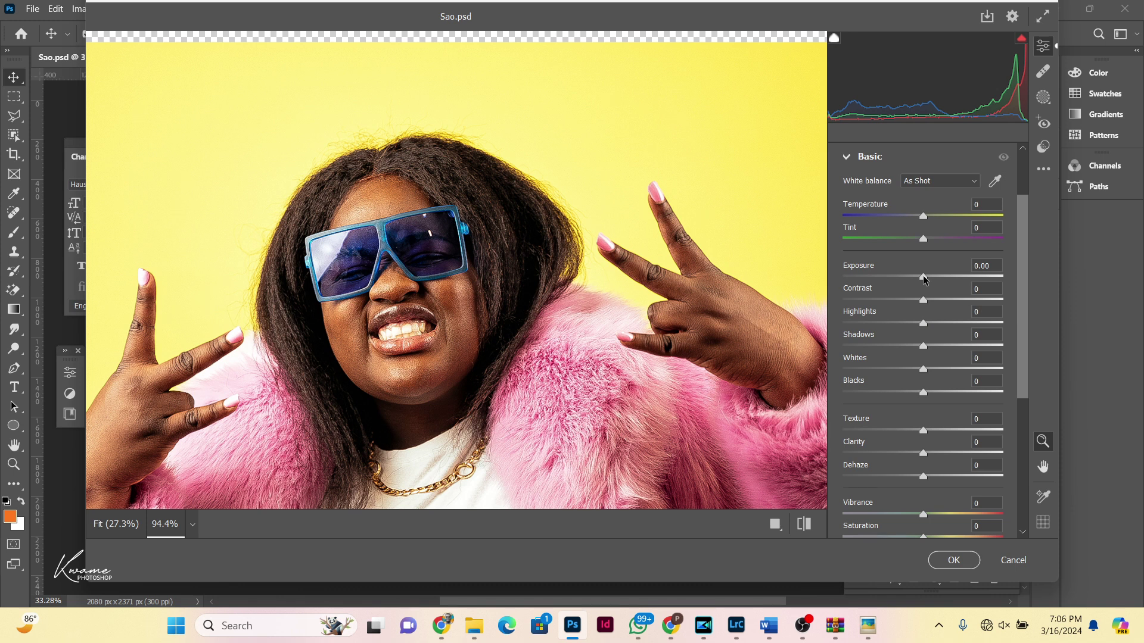
pyautogui.moveTo(925, 278); pyautogui.dragTo(926, 278)
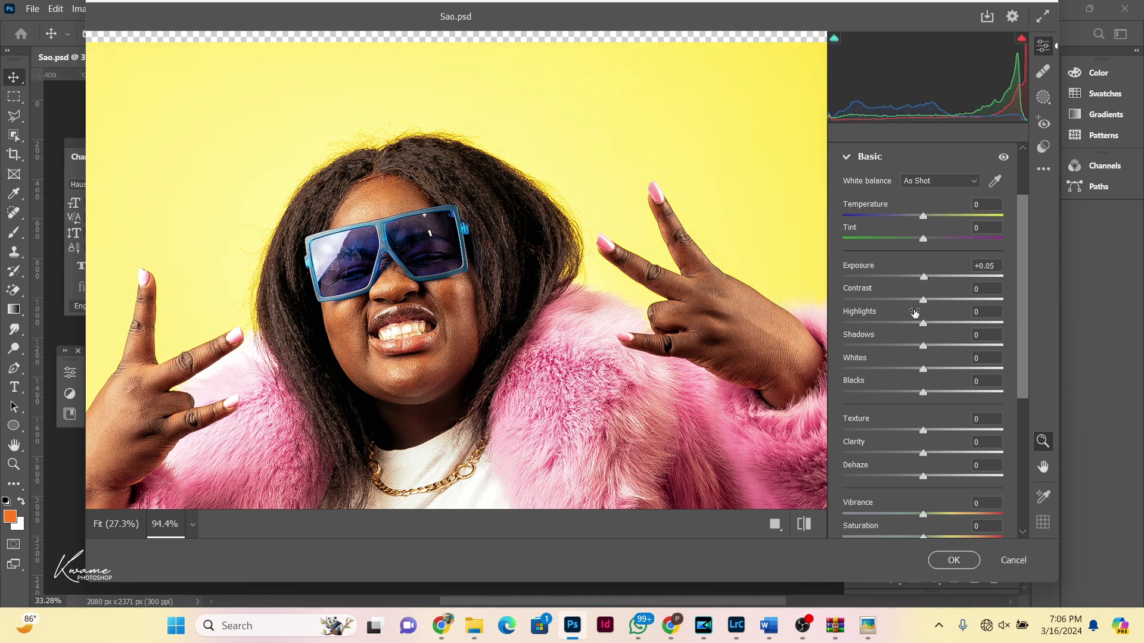
pyautogui.moveTo(922, 301)
pyautogui.mouseDown()
pyautogui.moveTo(930, 318)
pyautogui.moveTo(920, 320)
pyautogui.mouseUp()
pyautogui.moveTo(924, 431); pyautogui.dragTo(1002, 435)
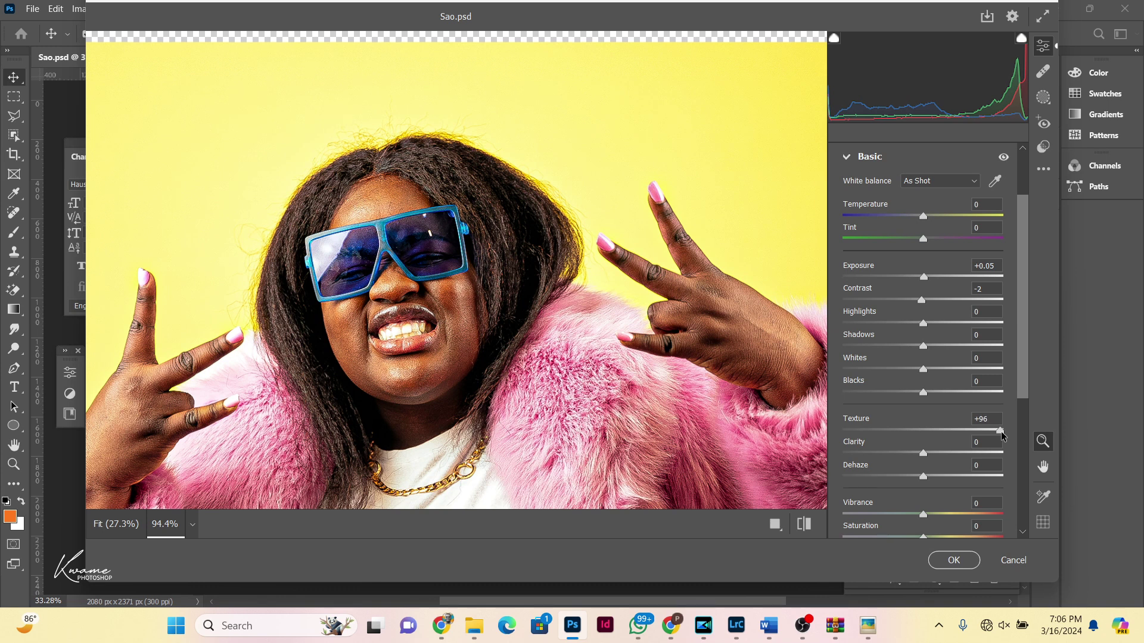
pyautogui.scroll(-3, 938, 440)
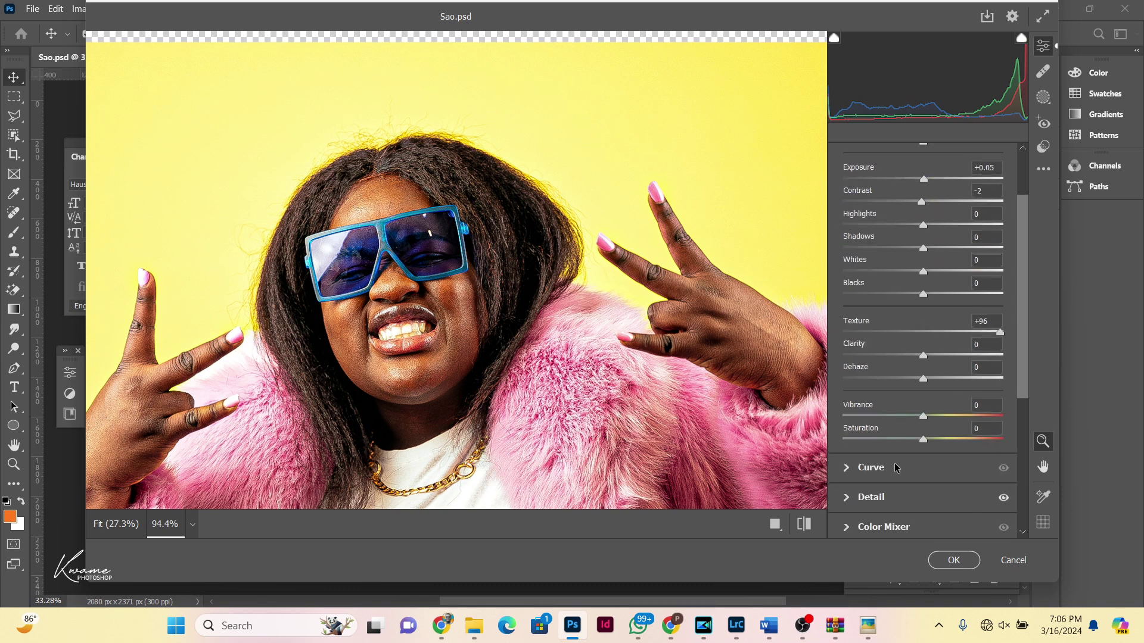
pyautogui.moveTo(921, 439); pyautogui.dragTo(914, 442)
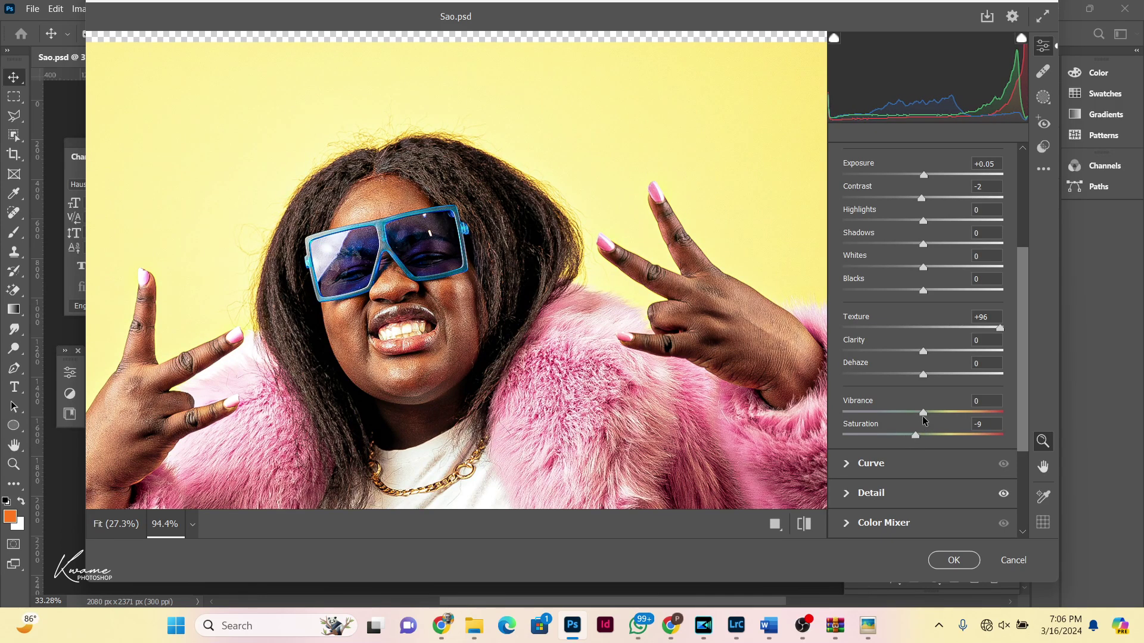
pyautogui.moveTo(922, 412); pyautogui.dragTo(957, 412)
pyautogui.press('Return')
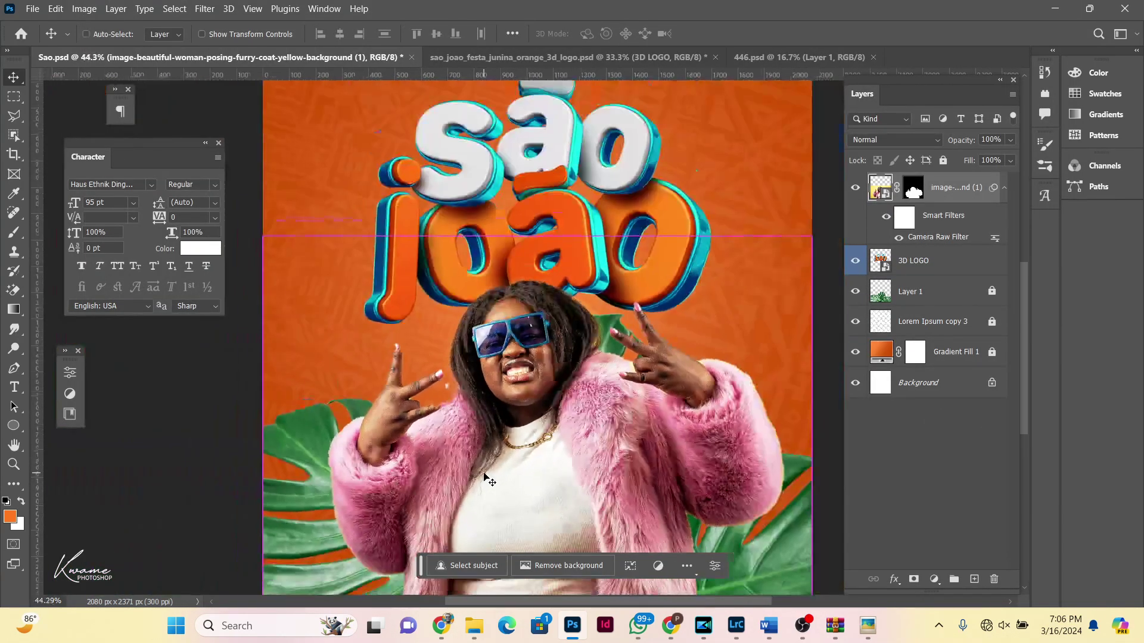
pyautogui.press('ctrl')
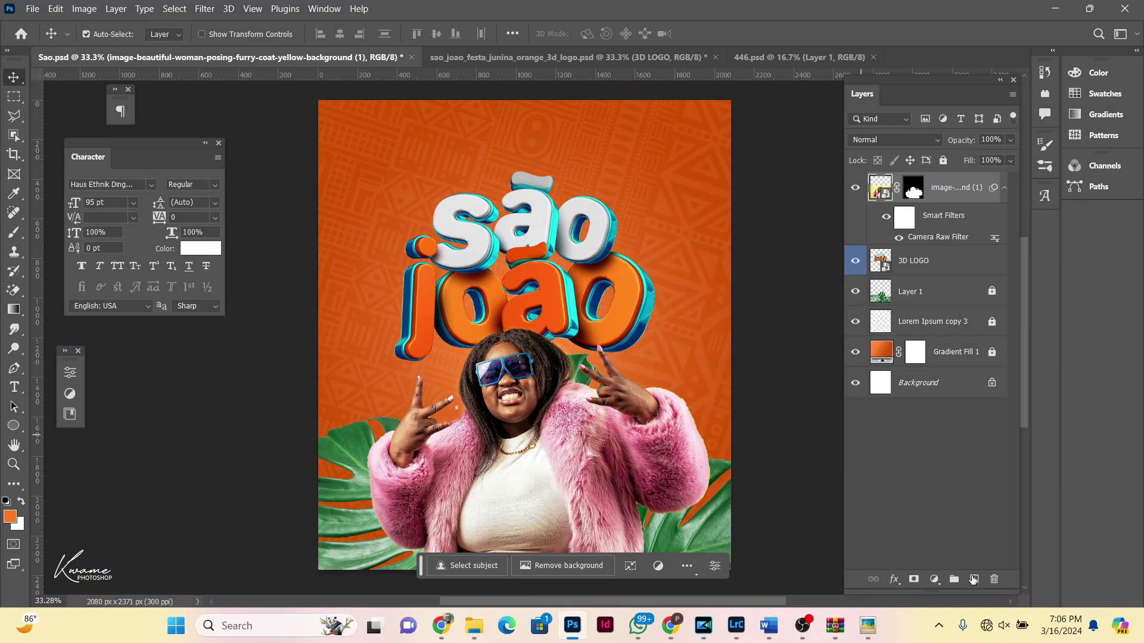
# Step: Paint a sampled orange wash over the leaves on new Layer 2, blended in Screen at 67% opacity
pyautogui.click(973, 579)
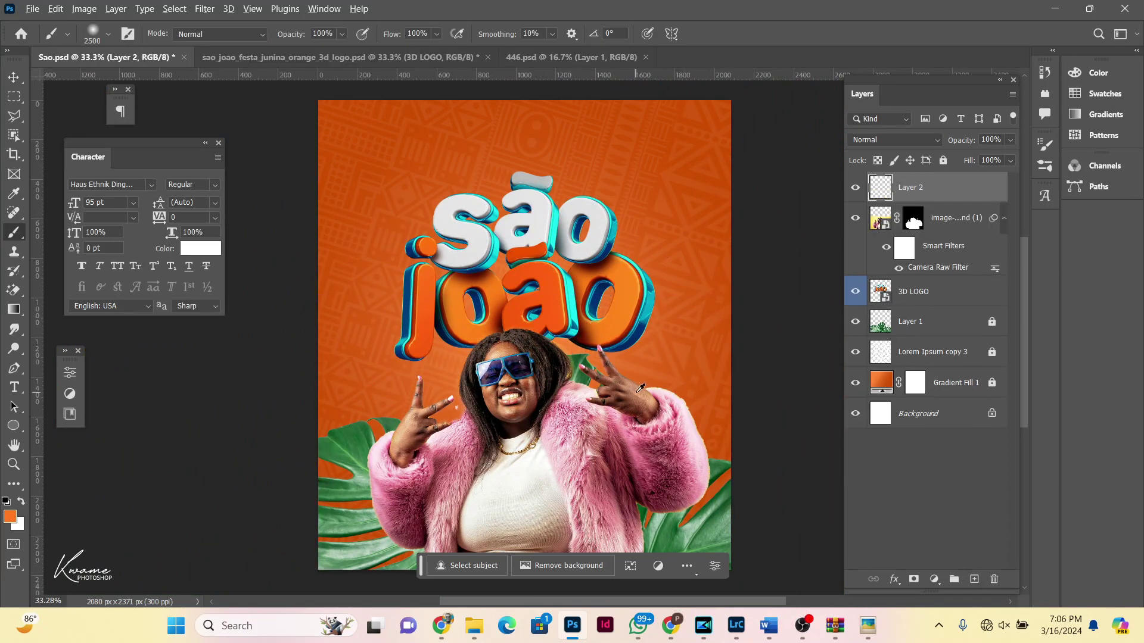
pyautogui.keyDown('alt'); pyautogui.click(512, 290); pyautogui.keyUp('alt')
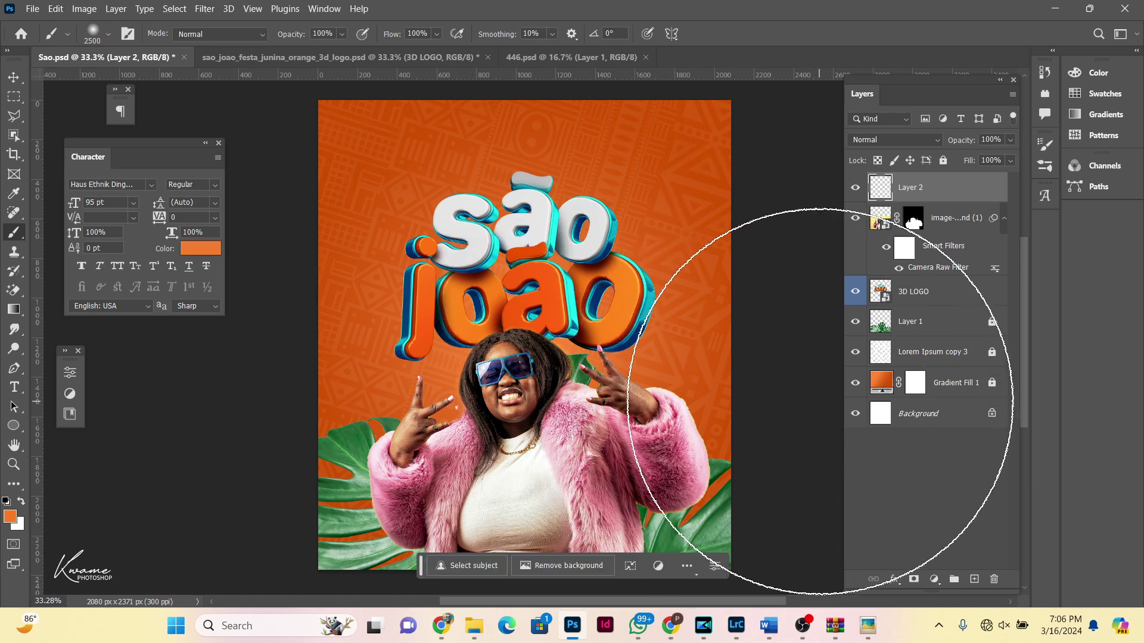
pyautogui.hotkey('ctrl', 'z')
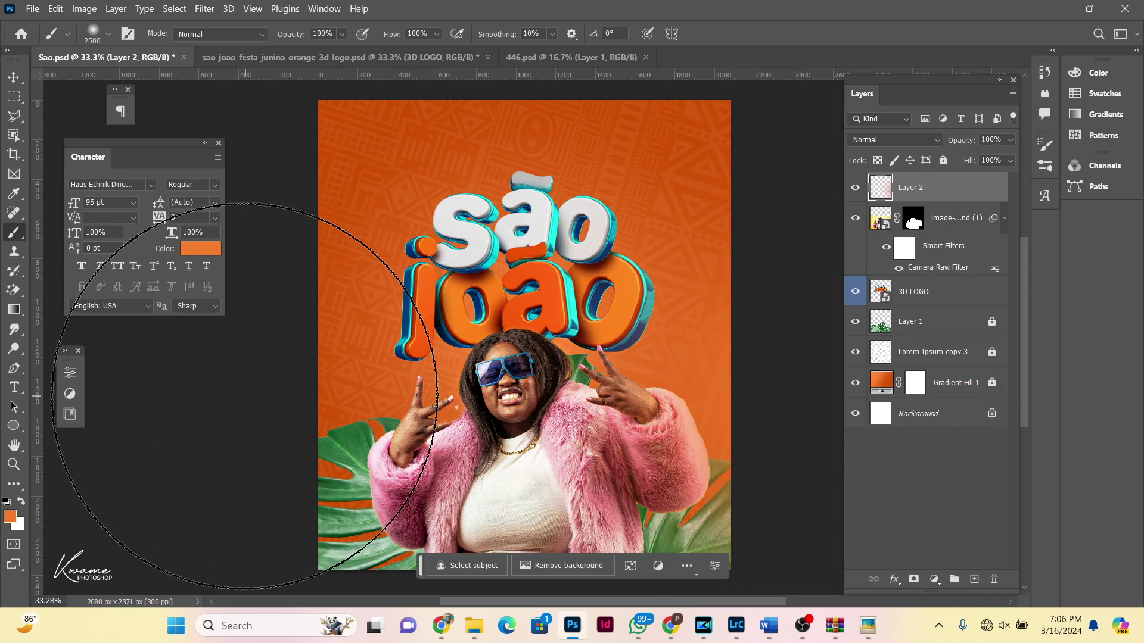
pyautogui.moveTo(220, 348); pyautogui.dragTo(725, 197)
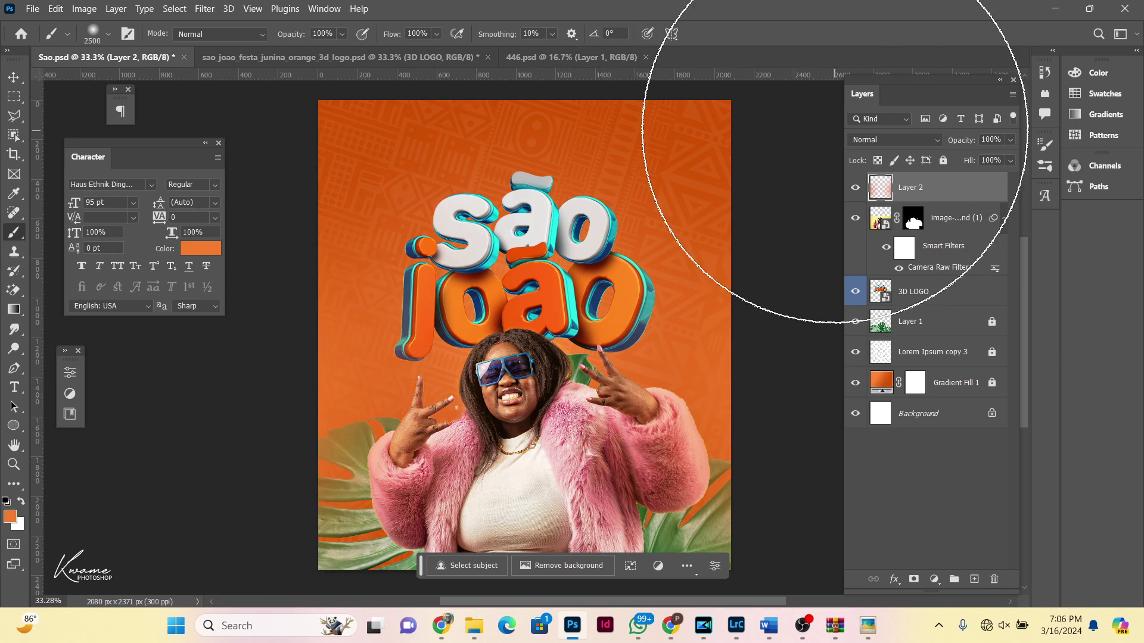
pyautogui.click(893, 140)
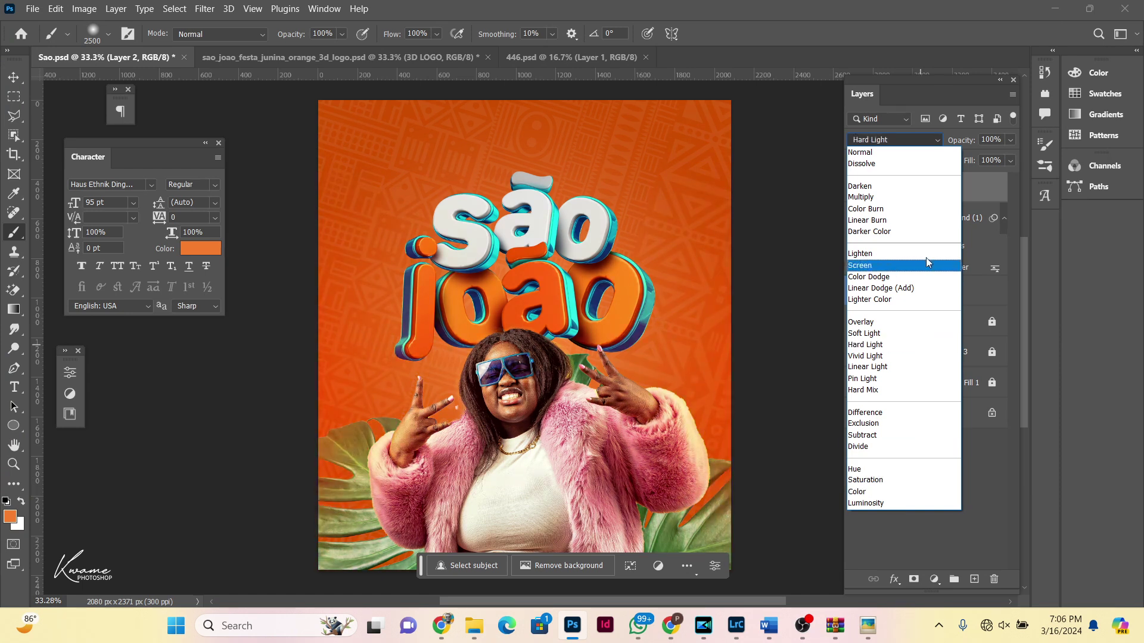
pyautogui.click(889, 268)
pyautogui.moveTo(965, 140)
pyautogui.mouseDown()
pyautogui.moveTo(922, 151)
pyautogui.moveTo(940, 153)
pyautogui.mouseUp()
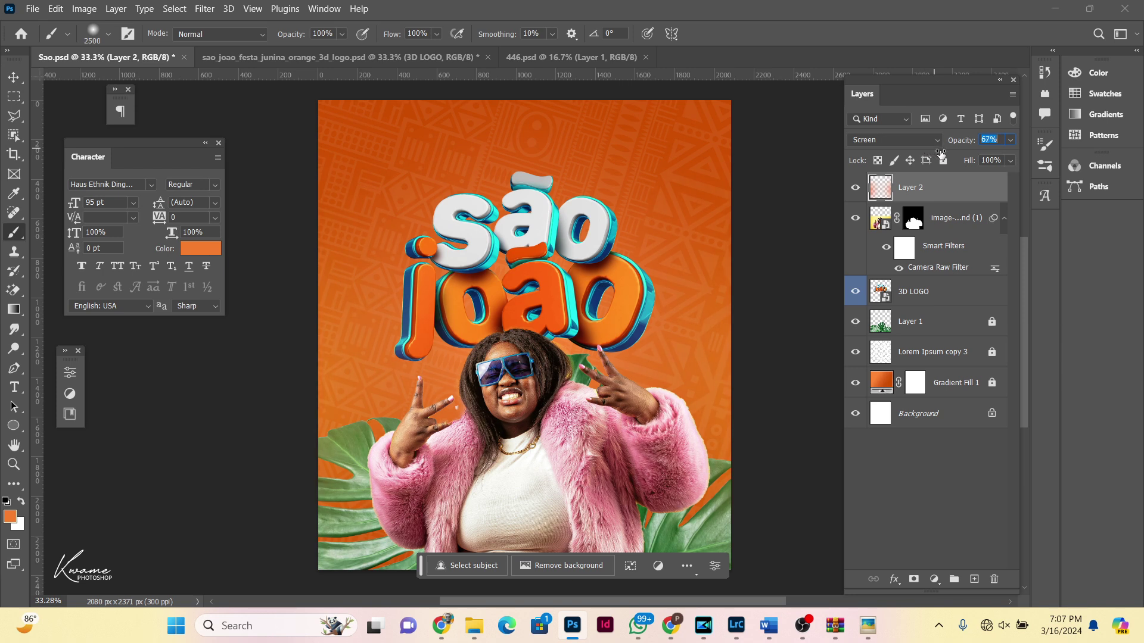
pyautogui.click(926, 353)
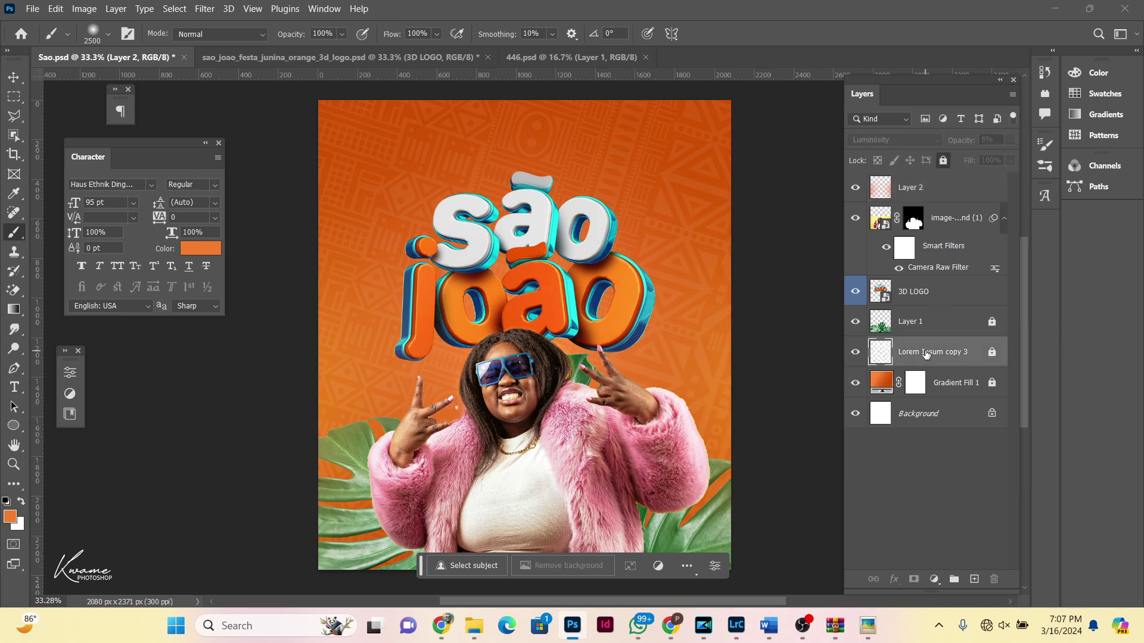
# Step: Paint a soft peach ff9d5c glow near the canvas centre on new Layer 3 at 80% opacity
pyautogui.click(973, 580)
pyautogui.press('[')
pyautogui.press('[')
pyautogui.press('[')
pyautogui.press('[')
pyautogui.press('[')
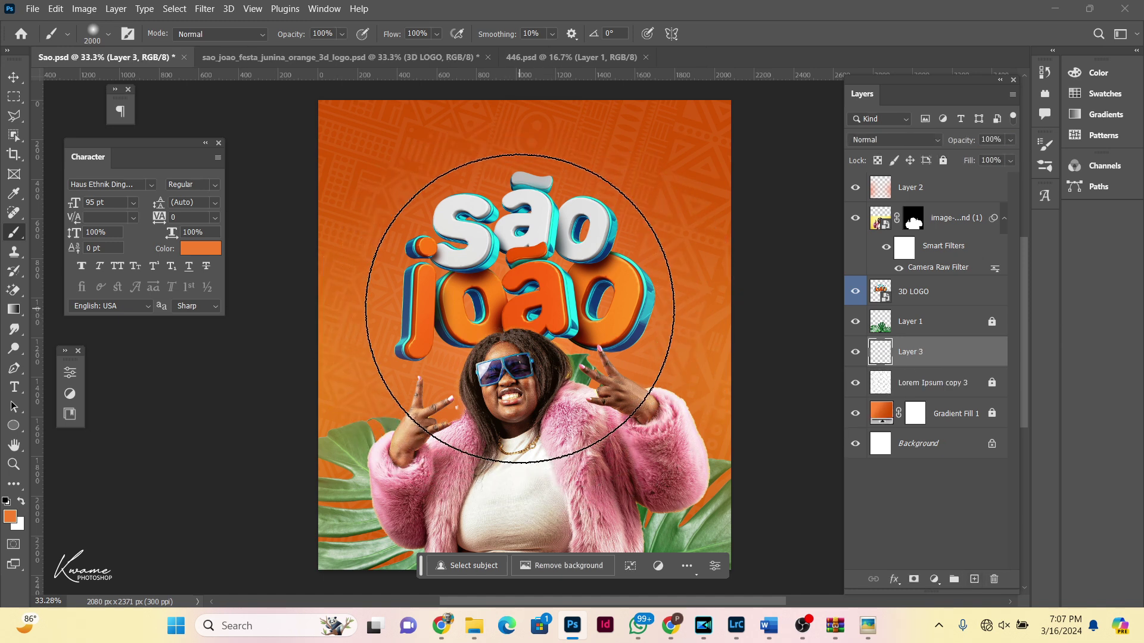
pyautogui.click(522, 301)
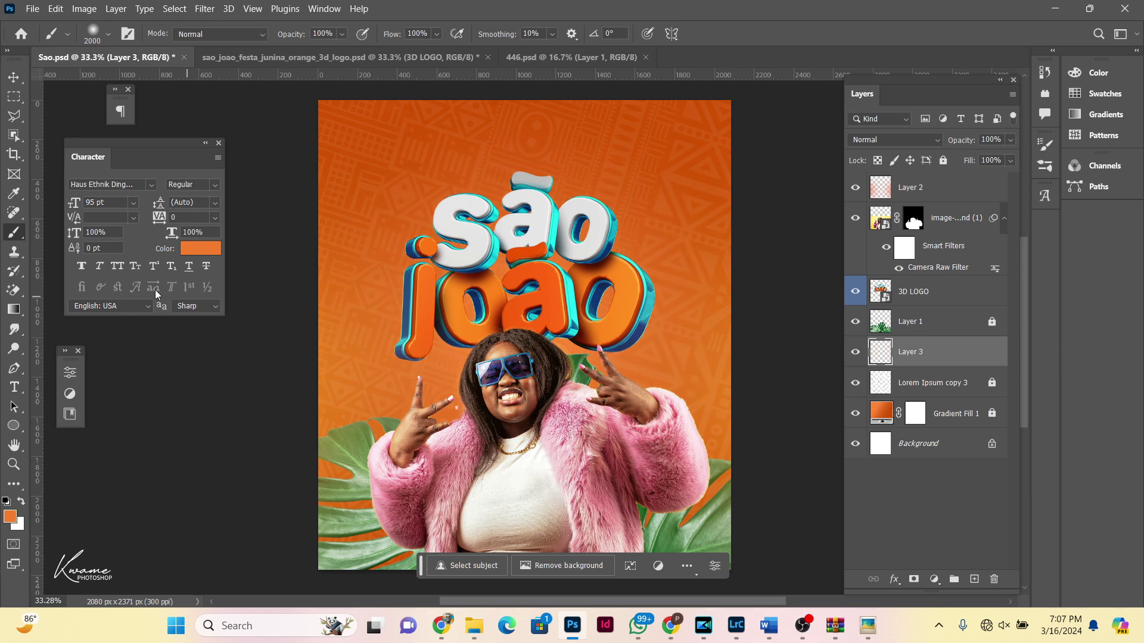
pyautogui.click(201, 248)
pyautogui.press('Return')
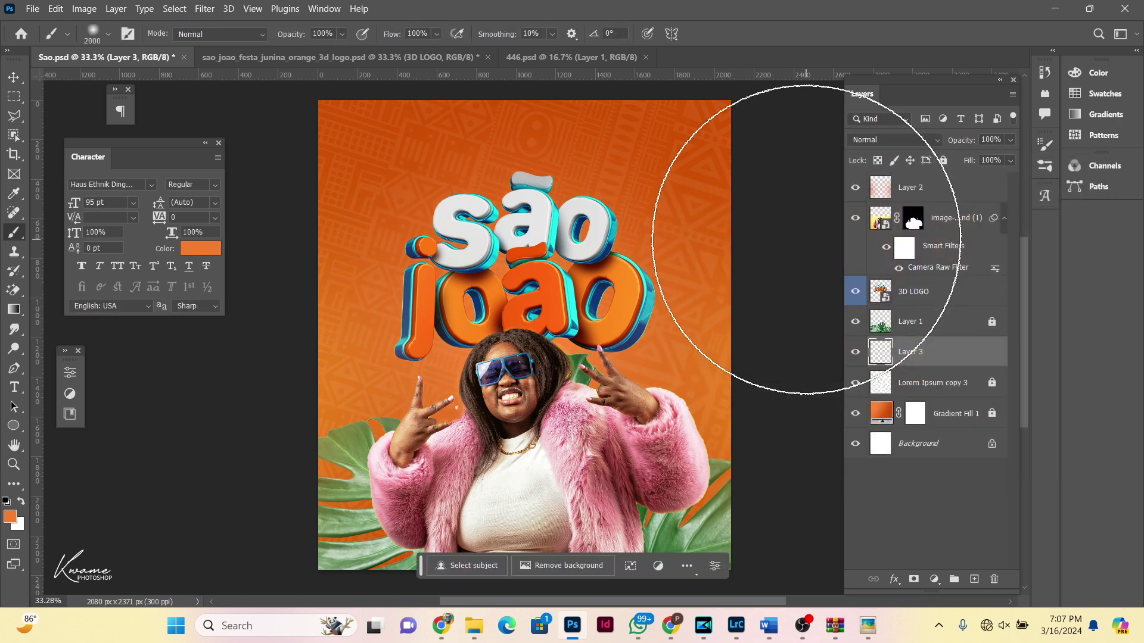
pyautogui.click(10, 517)
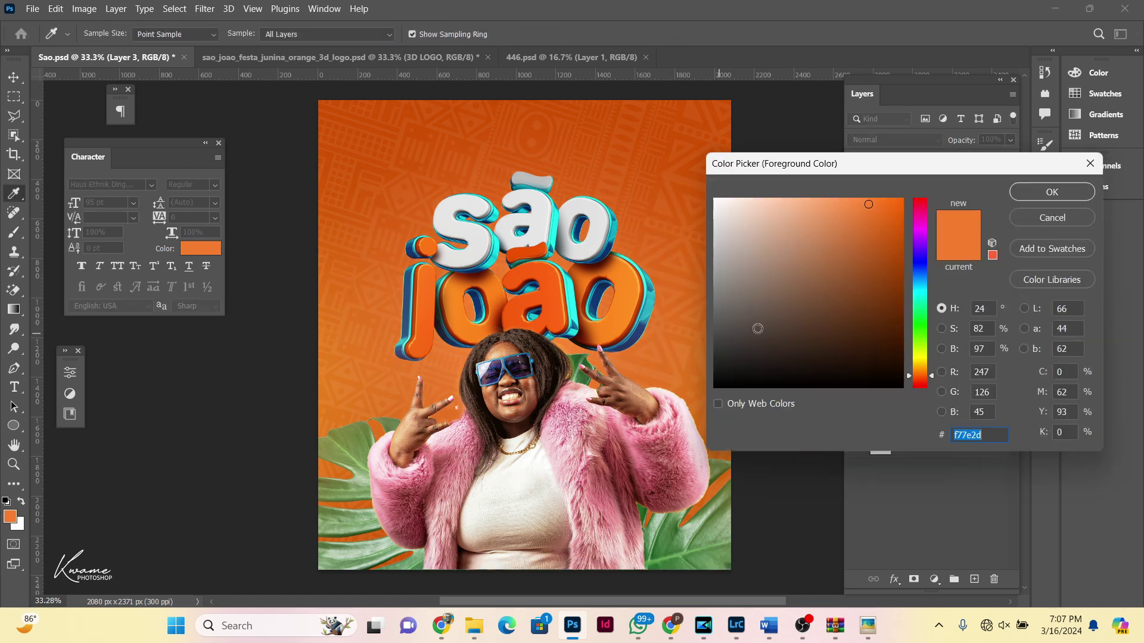
pyautogui.moveTo(864, 212); pyautogui.dragTo(838, 200)
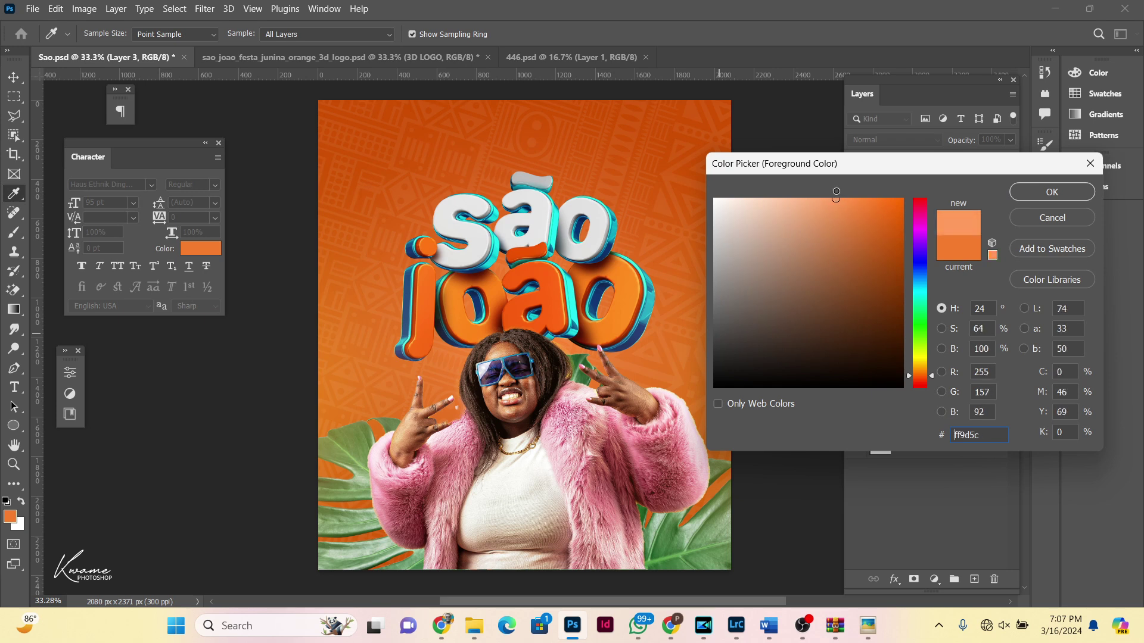
pyautogui.press('Return')
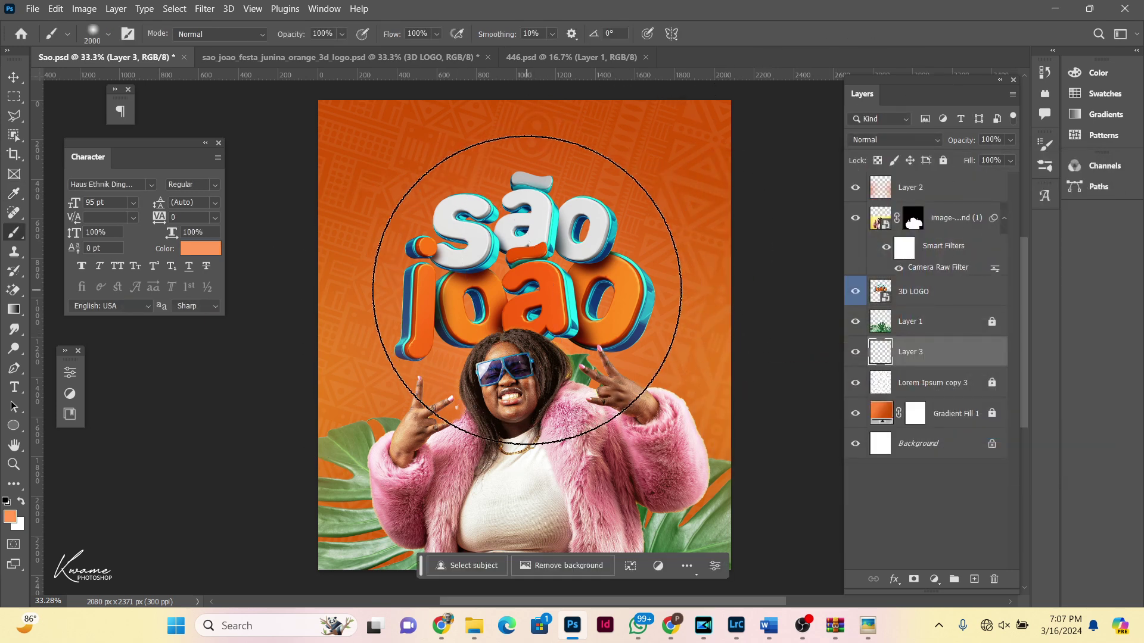
pyautogui.click(521, 280)
pyautogui.click(13, 77)
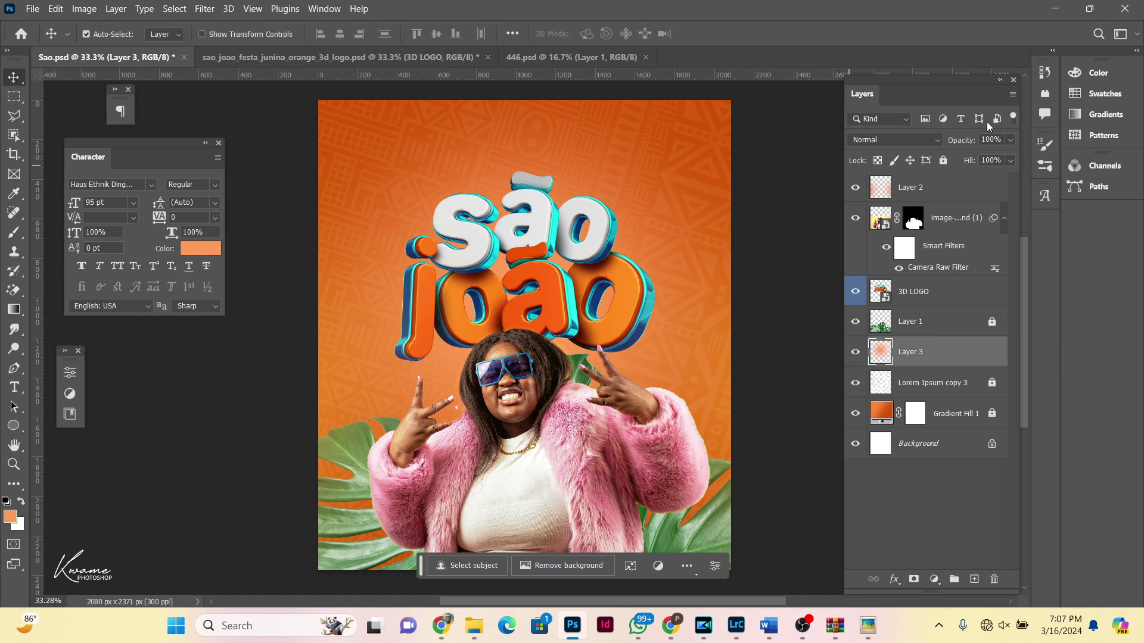
pyautogui.moveTo(966, 144); pyautogui.dragTo(943, 146)
# Step: Fully lock Layer 3 and Layer 2, then start a new layer
pyautogui.click(944, 160)
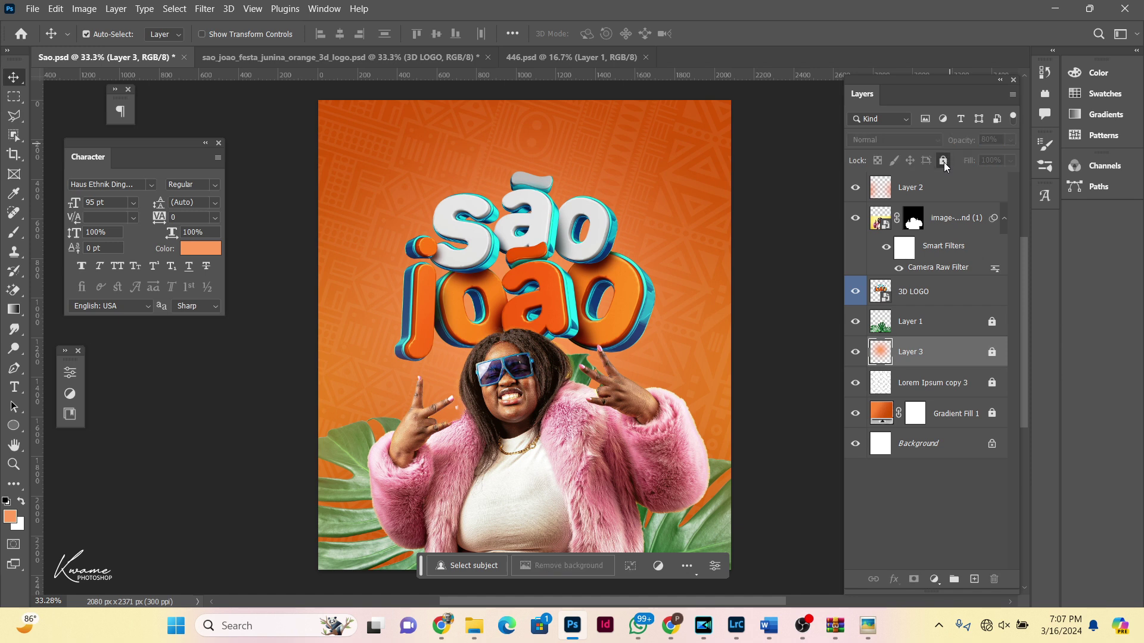
pyautogui.click(938, 188)
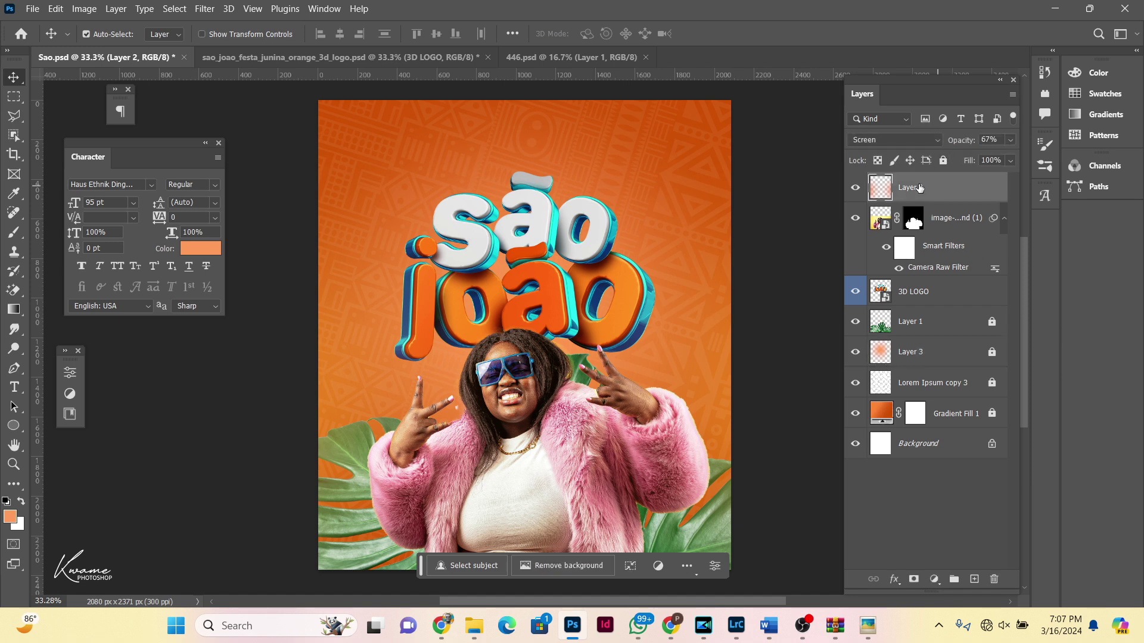
pyautogui.click(943, 161)
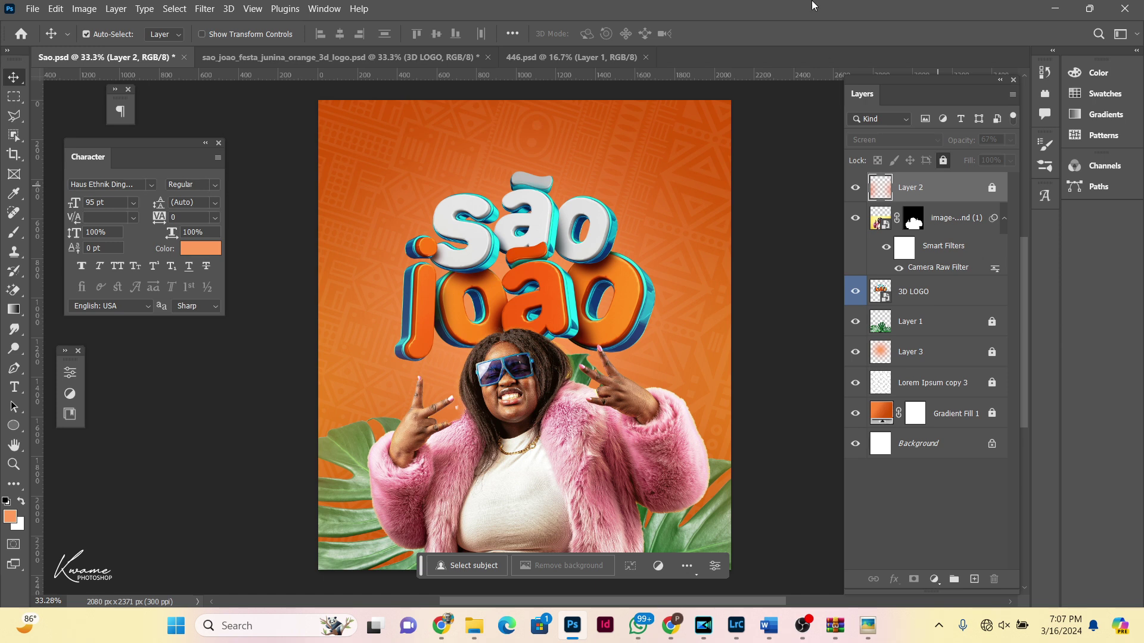
pyautogui.hotkey('ctrl', 'shift', 'n')
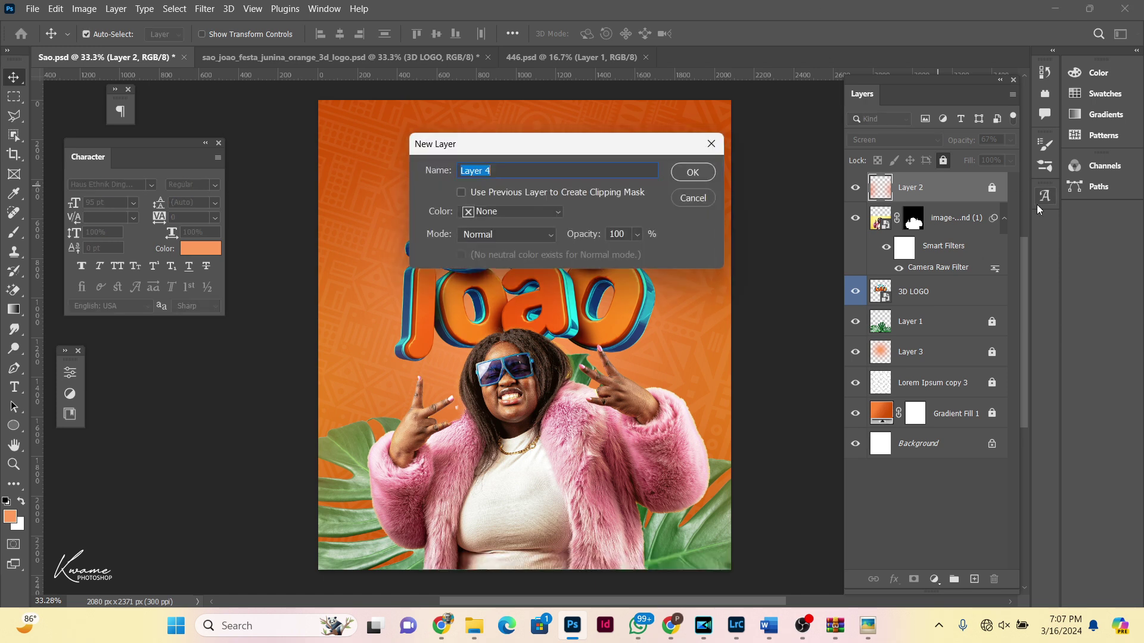
# Step: Add Layer 4 and start a white Gotham Medium text line at the top of the flyer
pyautogui.press('Return')
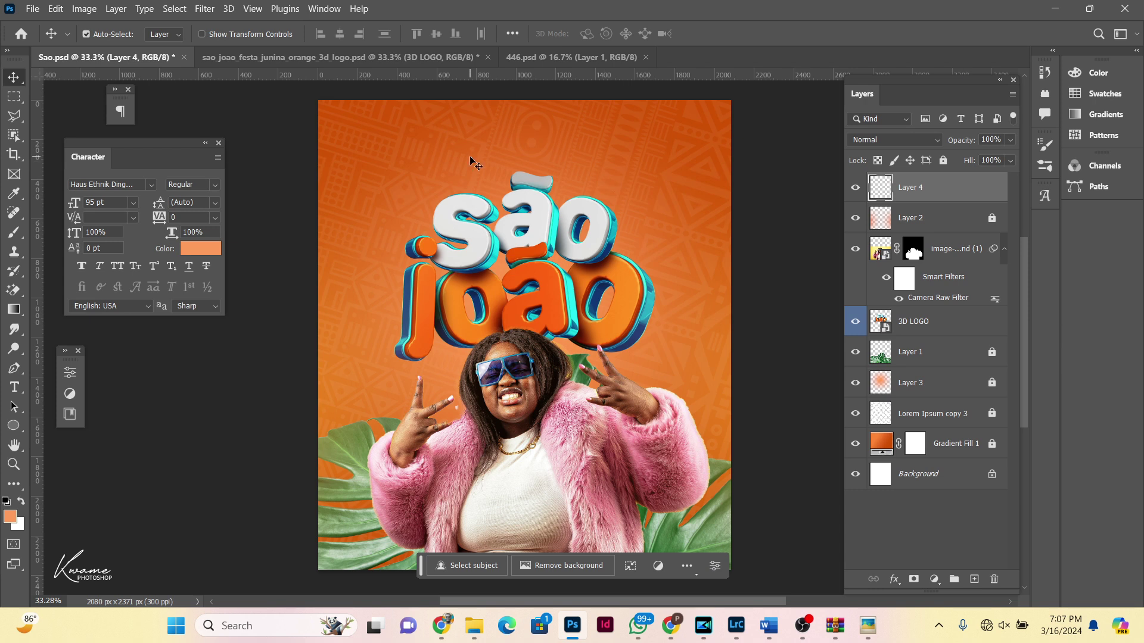
pyautogui.press('t')
pyautogui.click(441, 145)
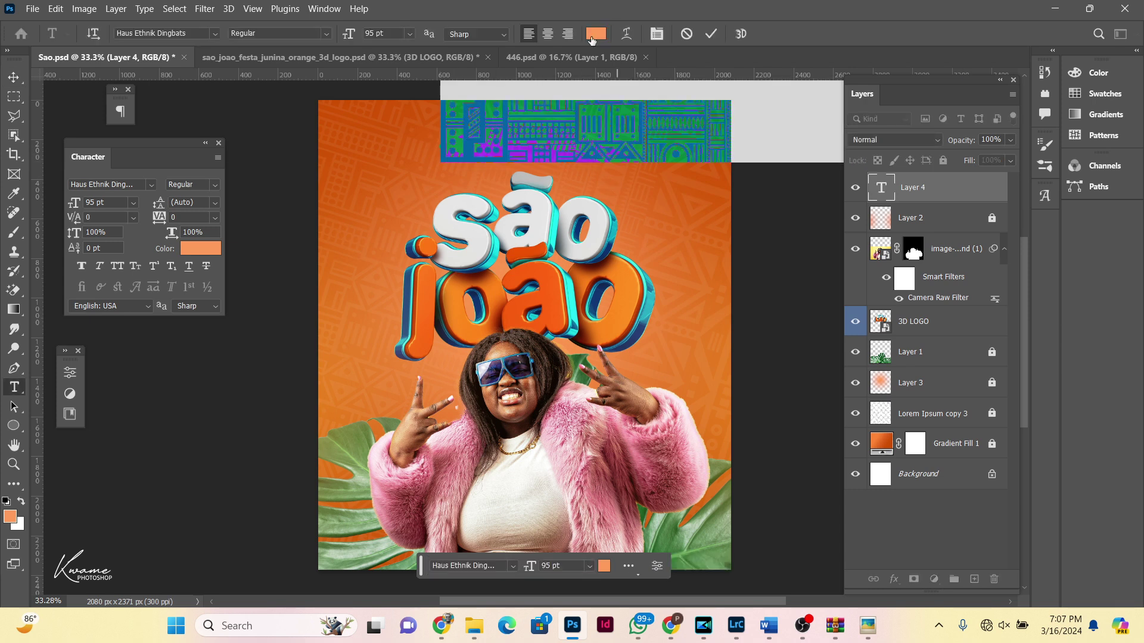
pyautogui.click(596, 34)
pyautogui.write('ffffff')
pyautogui.press('Return')
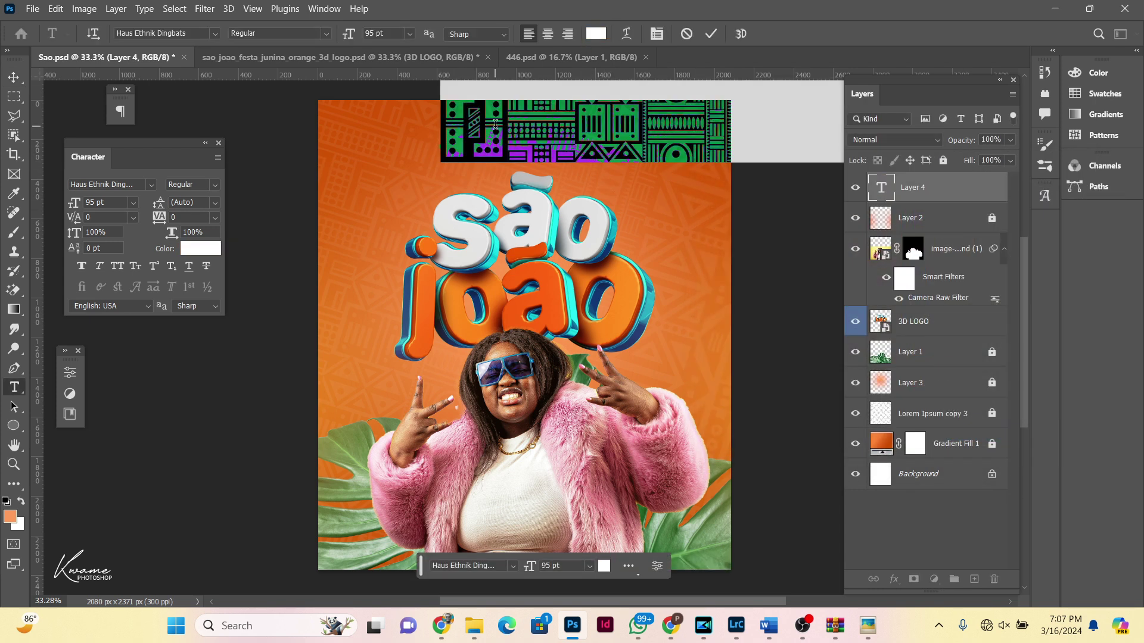
pyautogui.click(178, 32)
pyautogui.write('gotham')
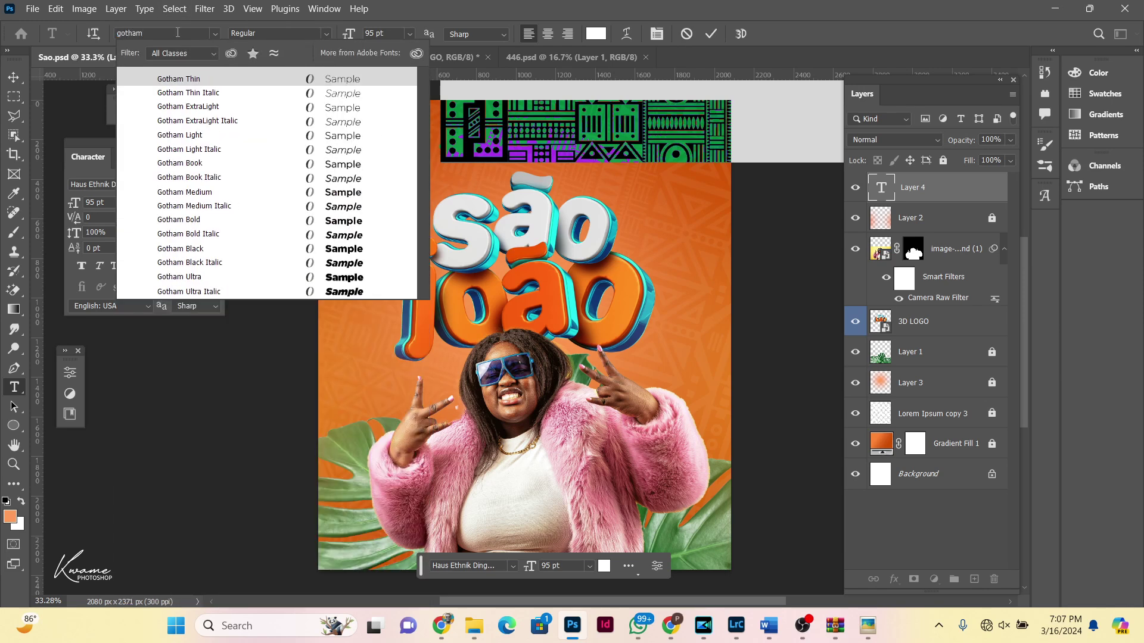
pyautogui.click(323, 192)
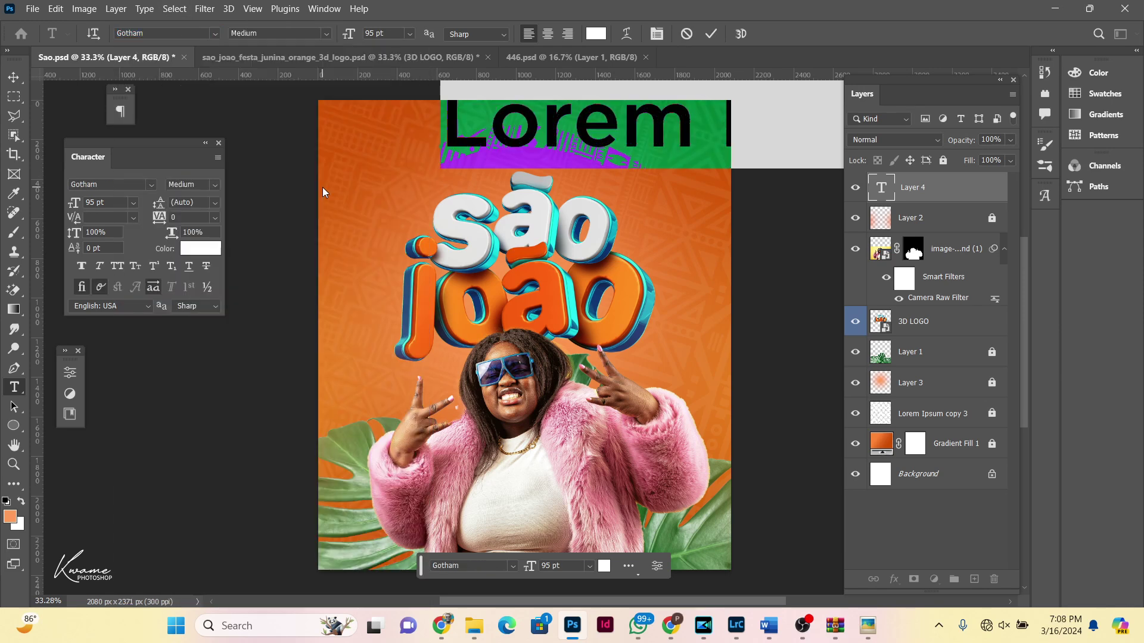
# Step: Type 211 ENTERTAINMENT in all caps with tracking 800 at a small point size
pyautogui.moveTo(350, 34); pyautogui.dragTo(291, 44)
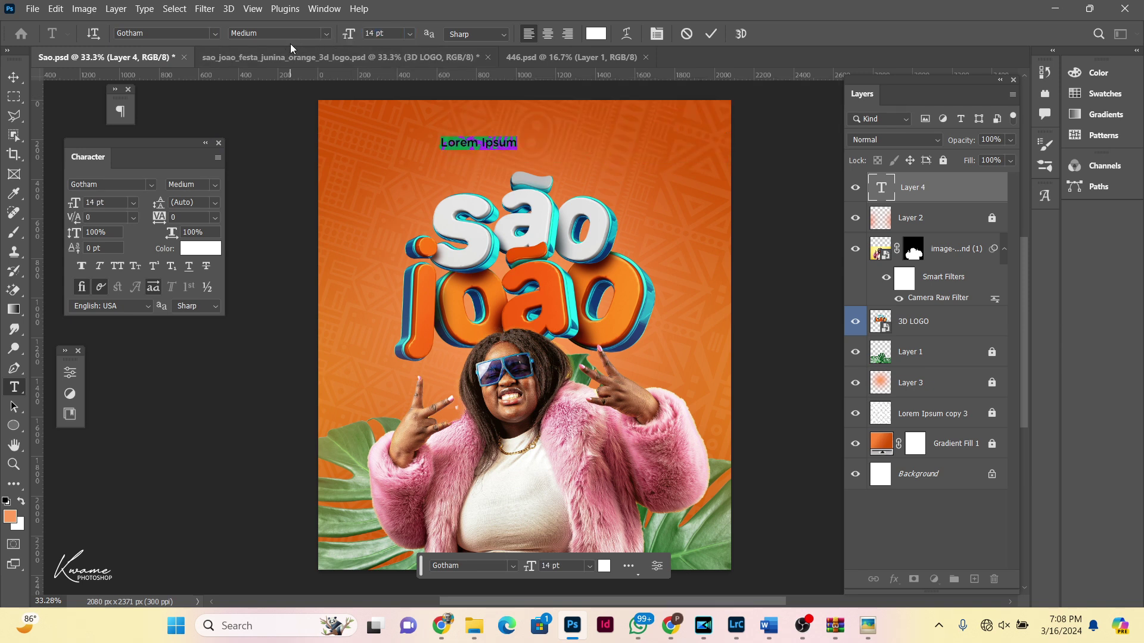
pyautogui.write('211 entertai')
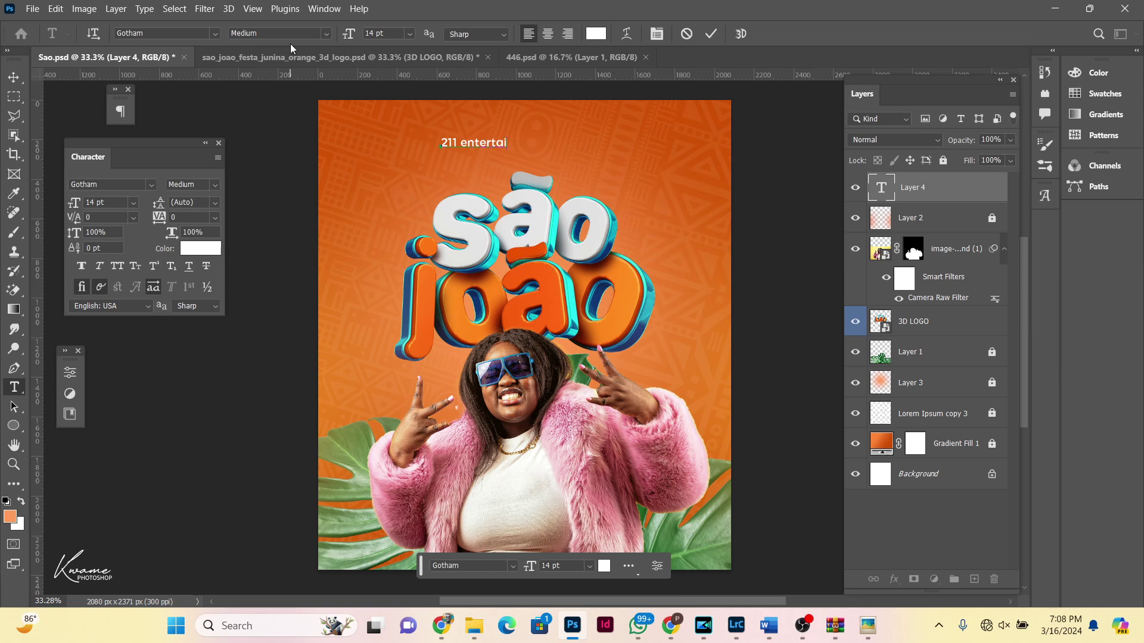
pyautogui.write('nment')
pyautogui.hotkey('ctrl', 'a')
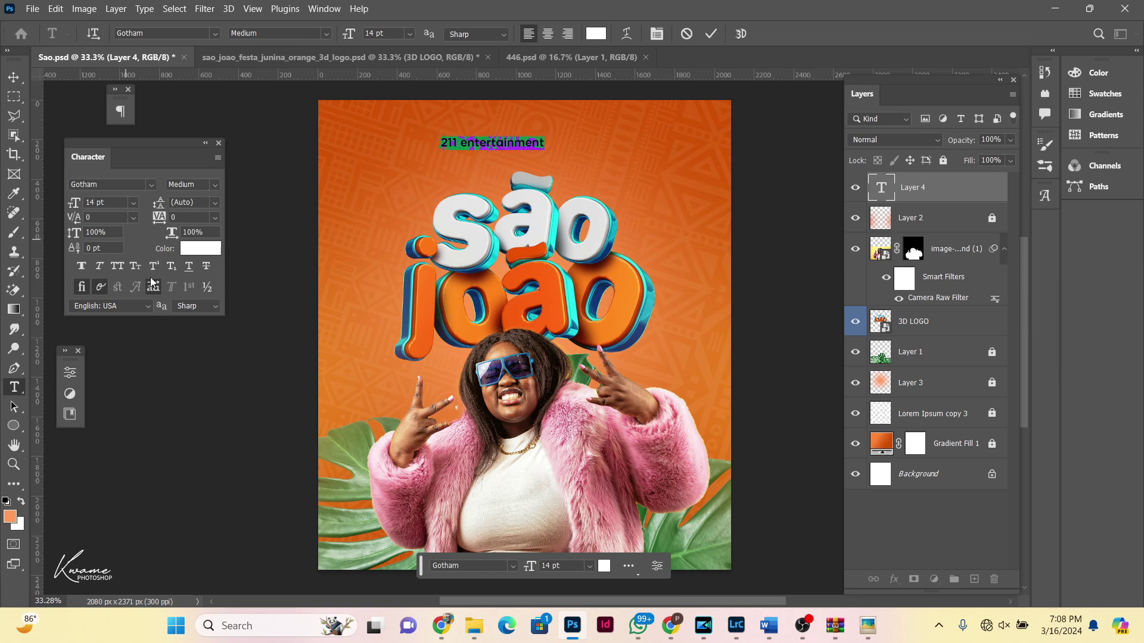
pyautogui.click(117, 266)
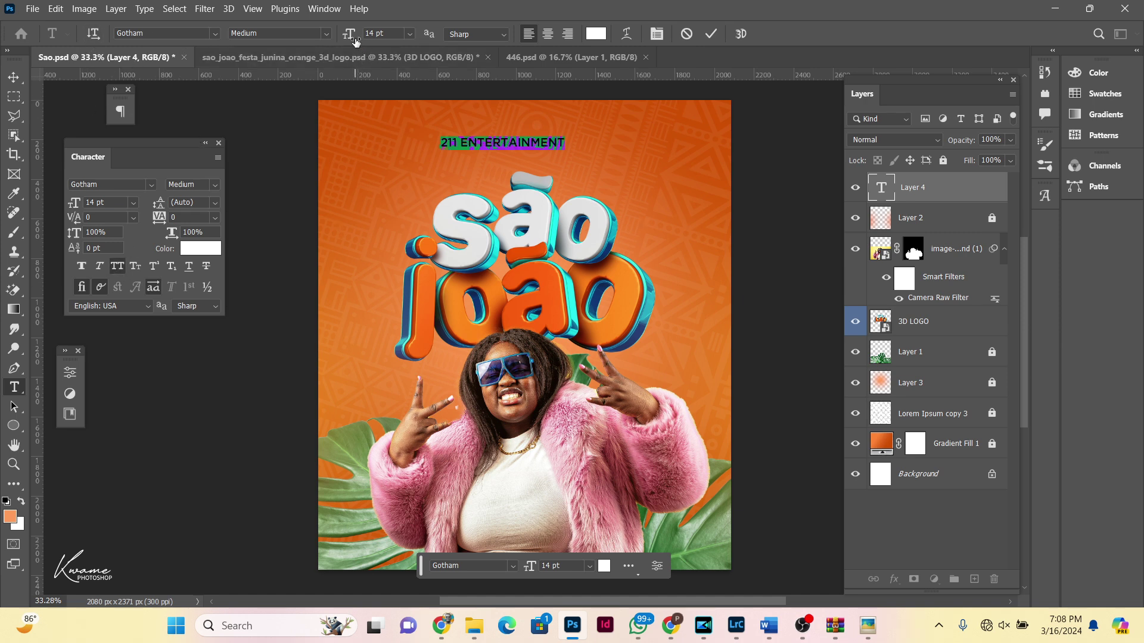
pyautogui.moveTo(356, 41); pyautogui.dragTo(363, 41)
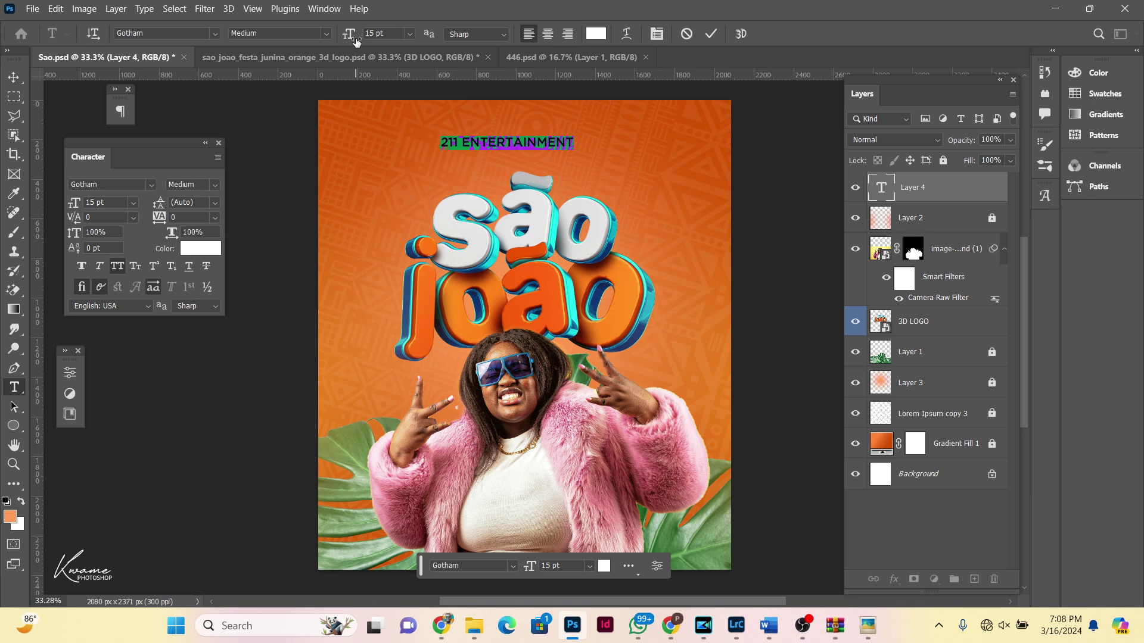
pyautogui.moveTo(166, 216); pyautogui.dragTo(197, 216)
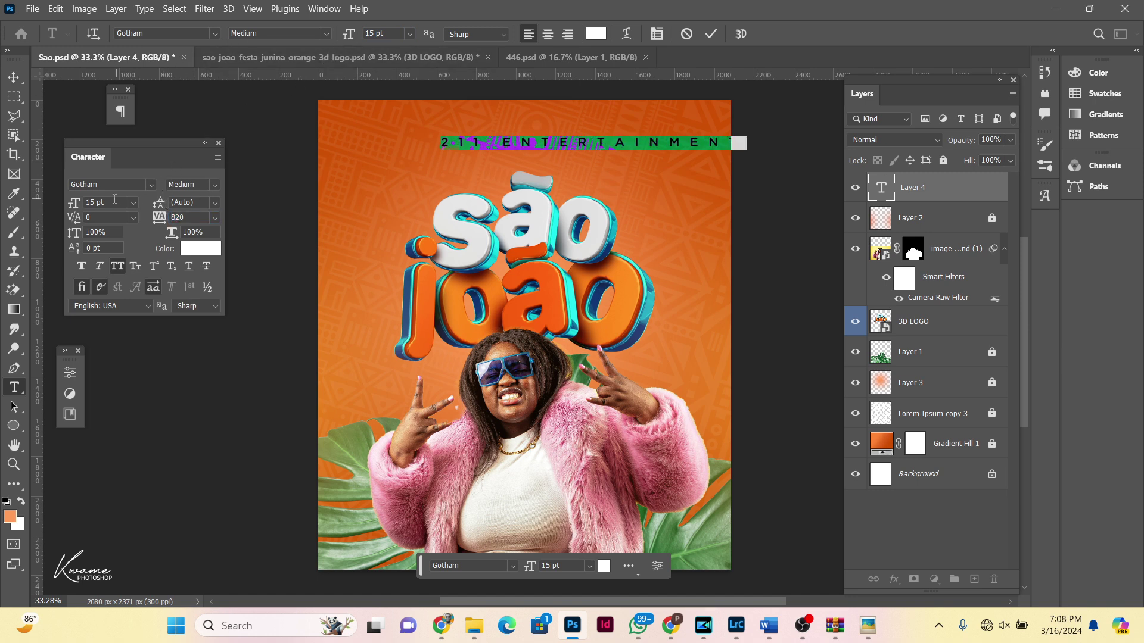
pyautogui.moveTo(79, 205); pyautogui.dragTo(75, 205)
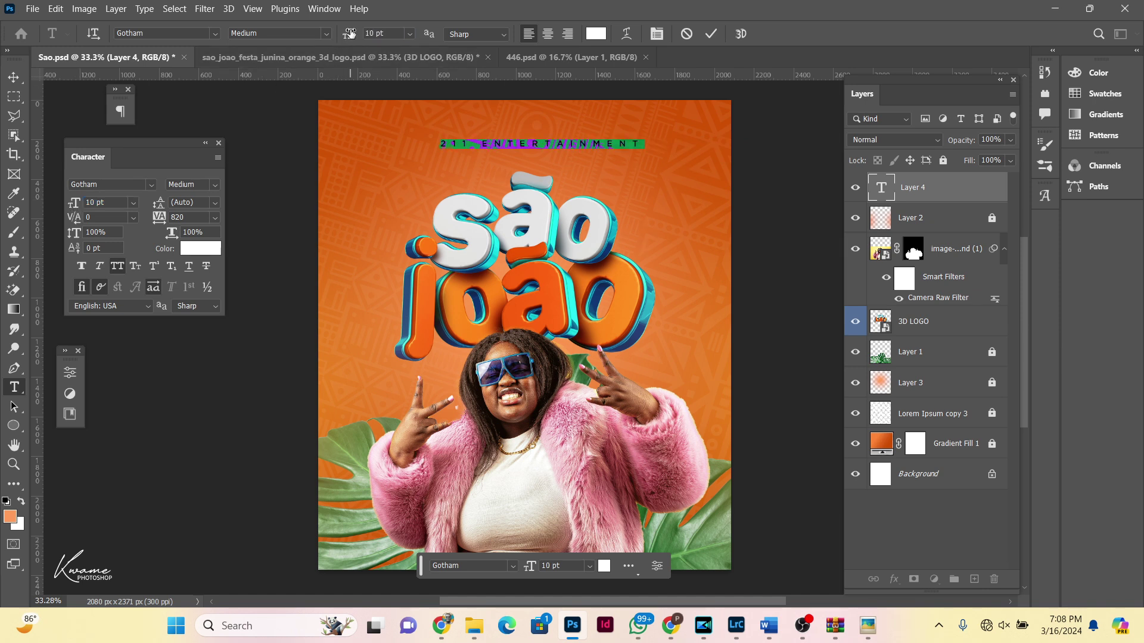
pyautogui.moveTo(349, 33); pyautogui.dragTo(349, 34)
# Step: Scale the 211 ENTERTAINMENT line up about 25% and centre it above the logo
pyautogui.click(14, 78)
pyautogui.hotkey('ctrl', 't')
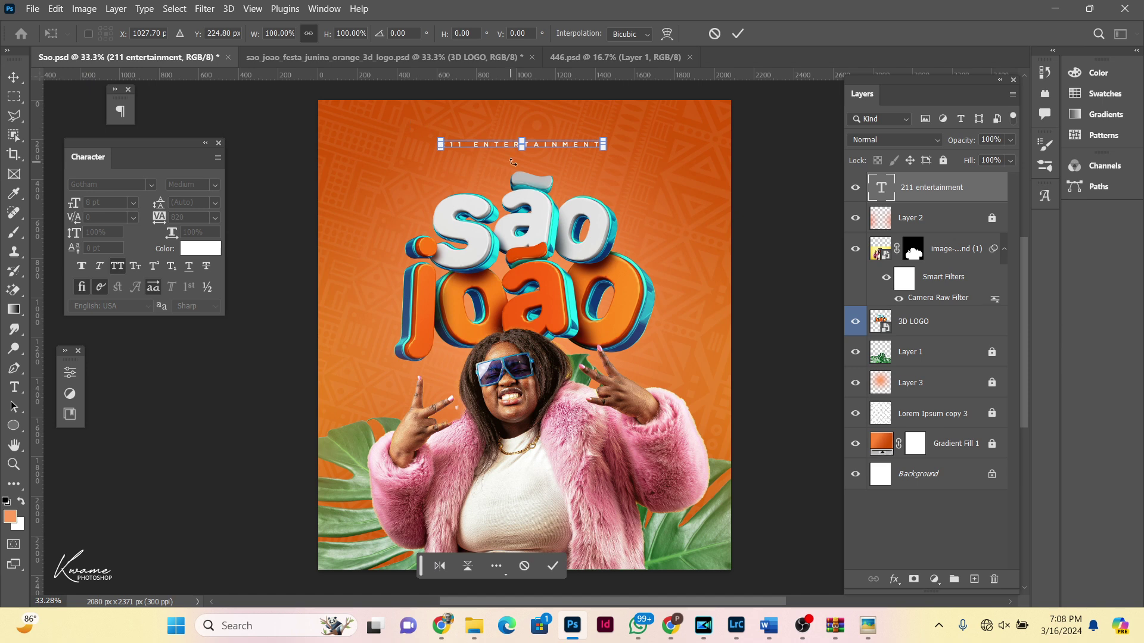
pyautogui.moveTo(602, 149); pyautogui.dragTo(645, 160)
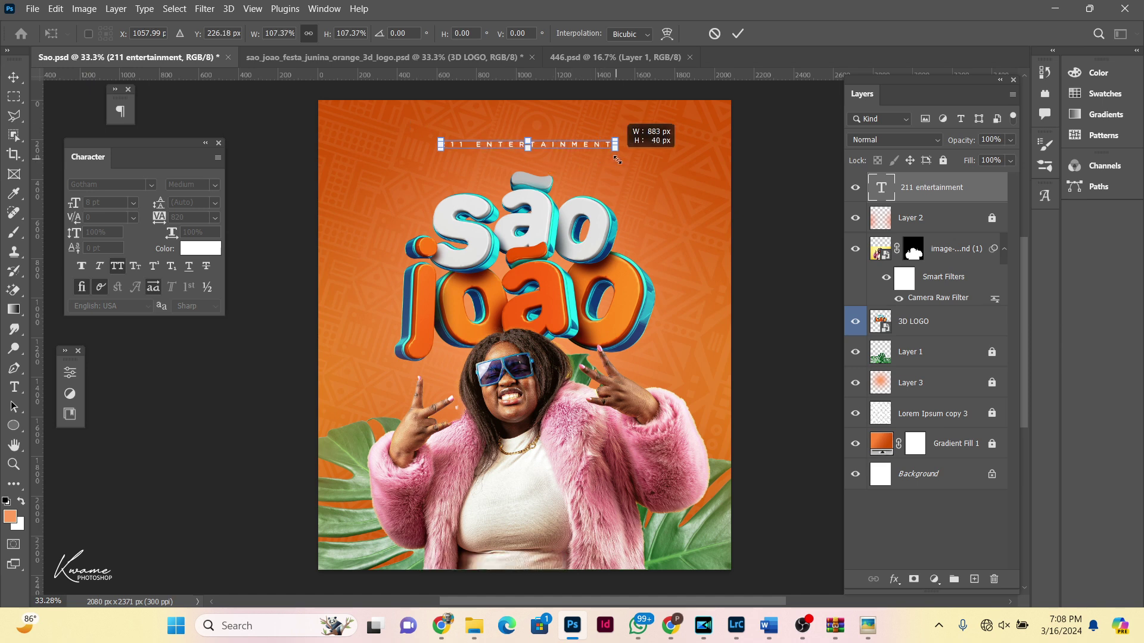
pyautogui.press('Return')
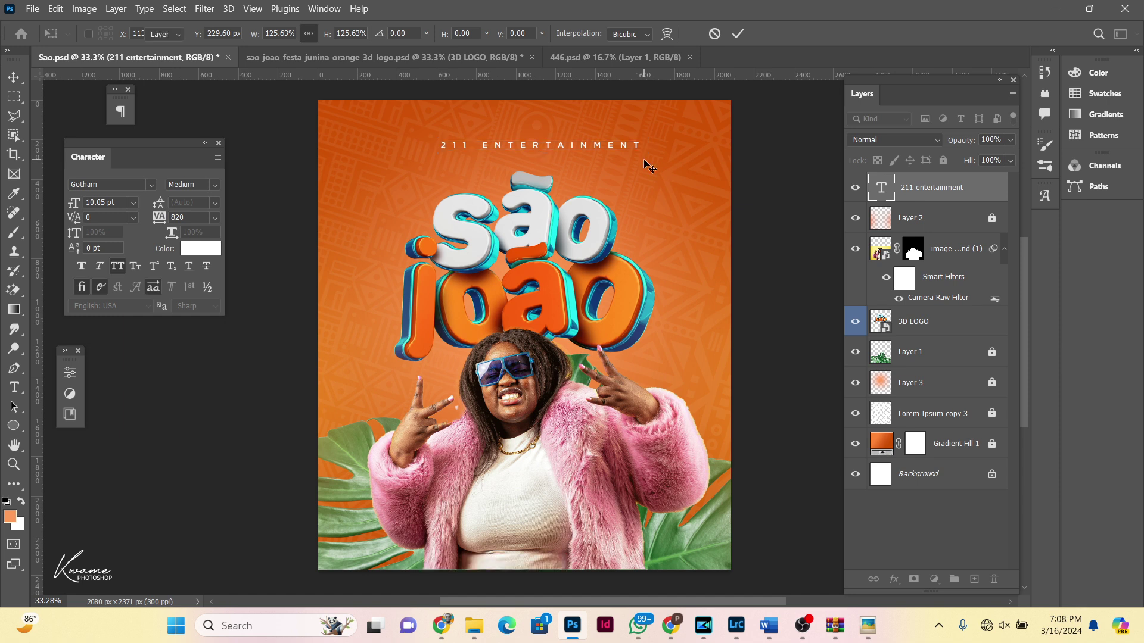
pyautogui.moveTo(603, 149); pyautogui.dragTo(592, 156)
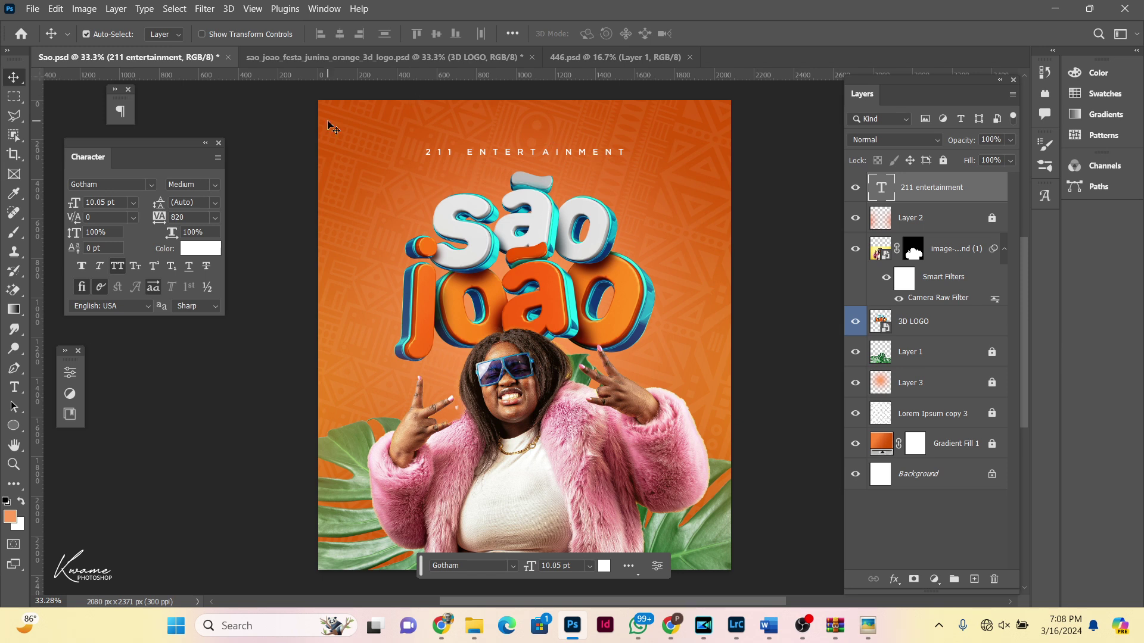
pyautogui.click(14, 389)
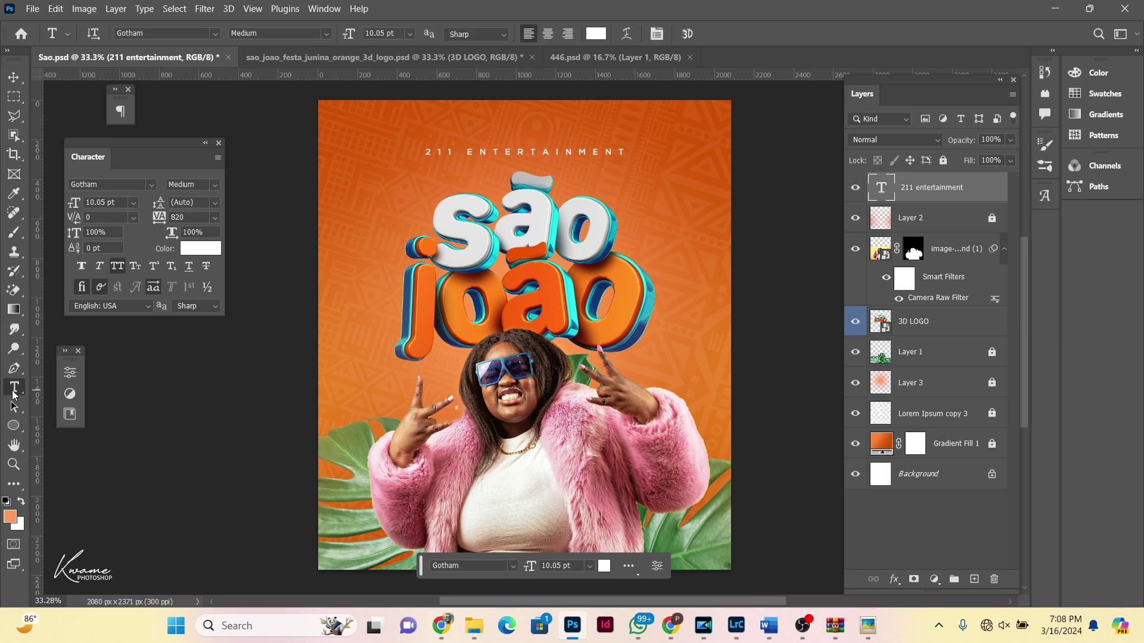
# Step: Set the DJ SANKOFA line left of the woman in Go Long 18 pt with tracking -80
pyautogui.click(353, 390)
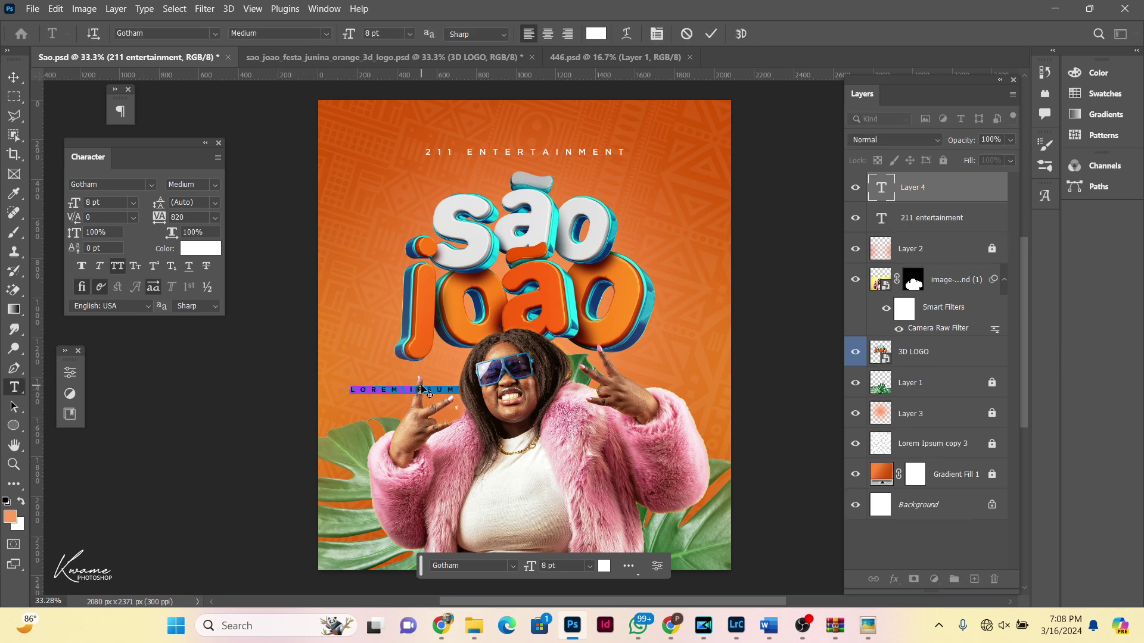
pyautogui.write('P')
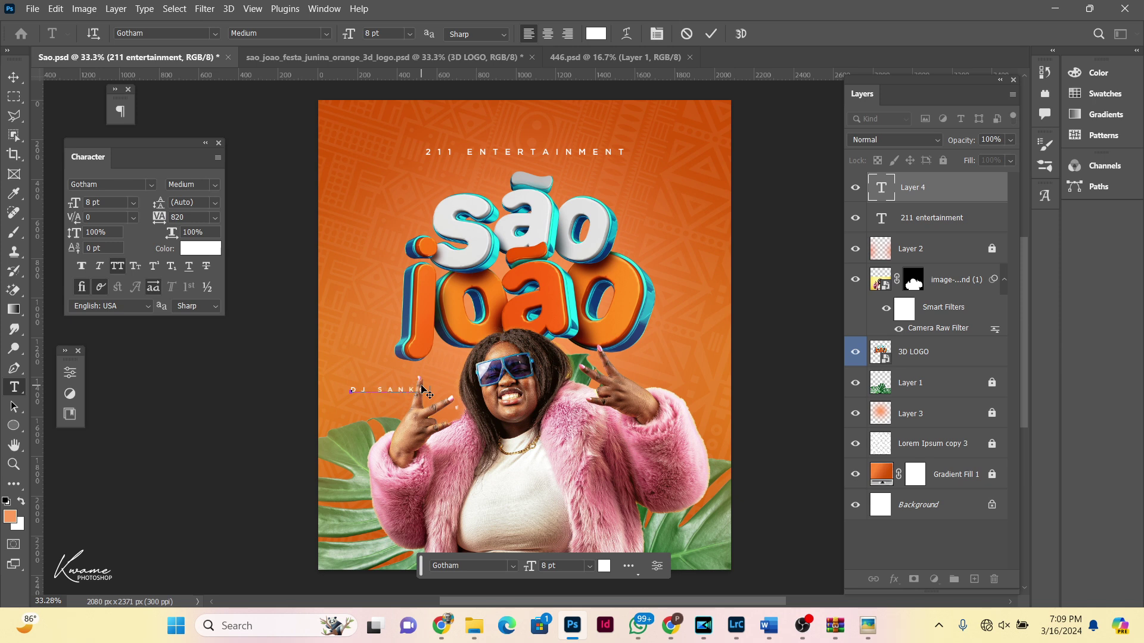
pyautogui.write('A')
pyautogui.hotkey('ctrl', 'a')
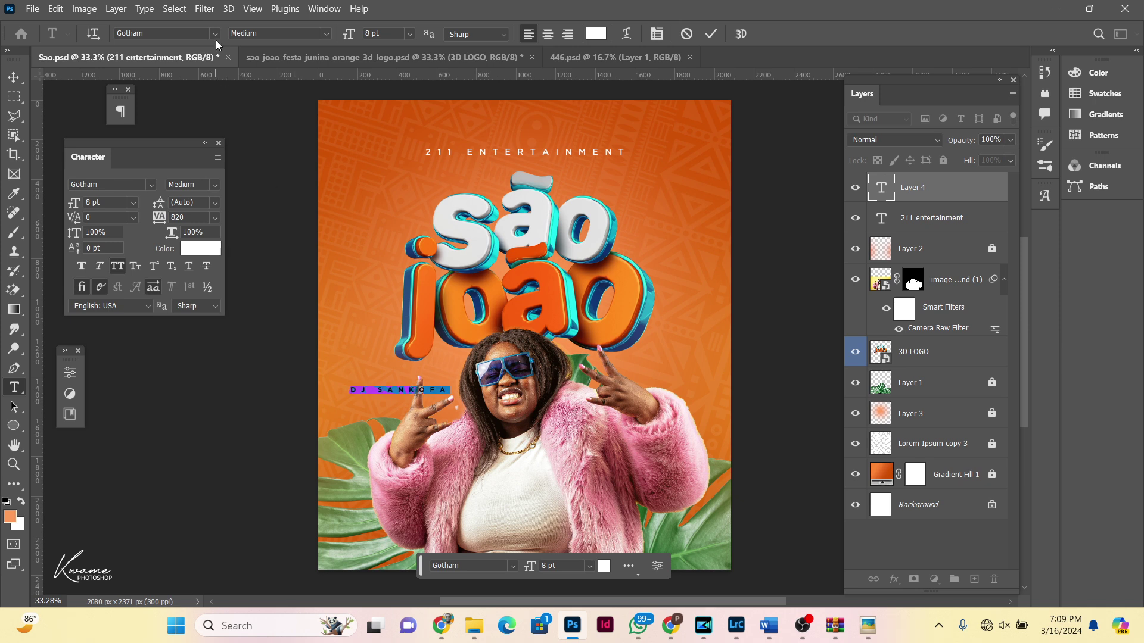
pyautogui.click(215, 36)
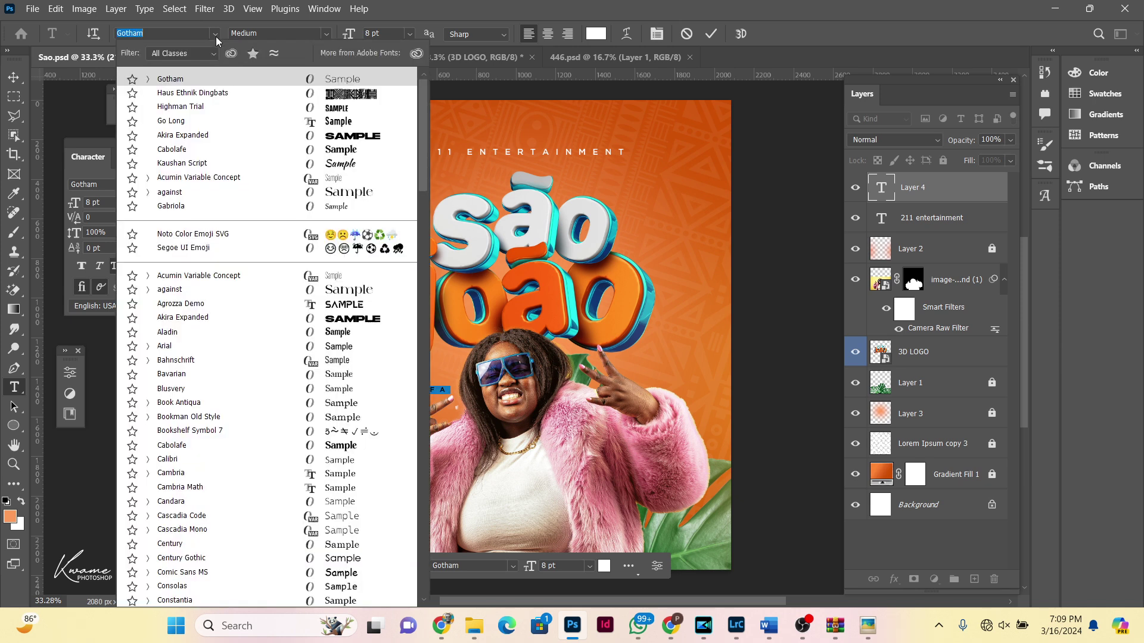
pyautogui.click(333, 121)
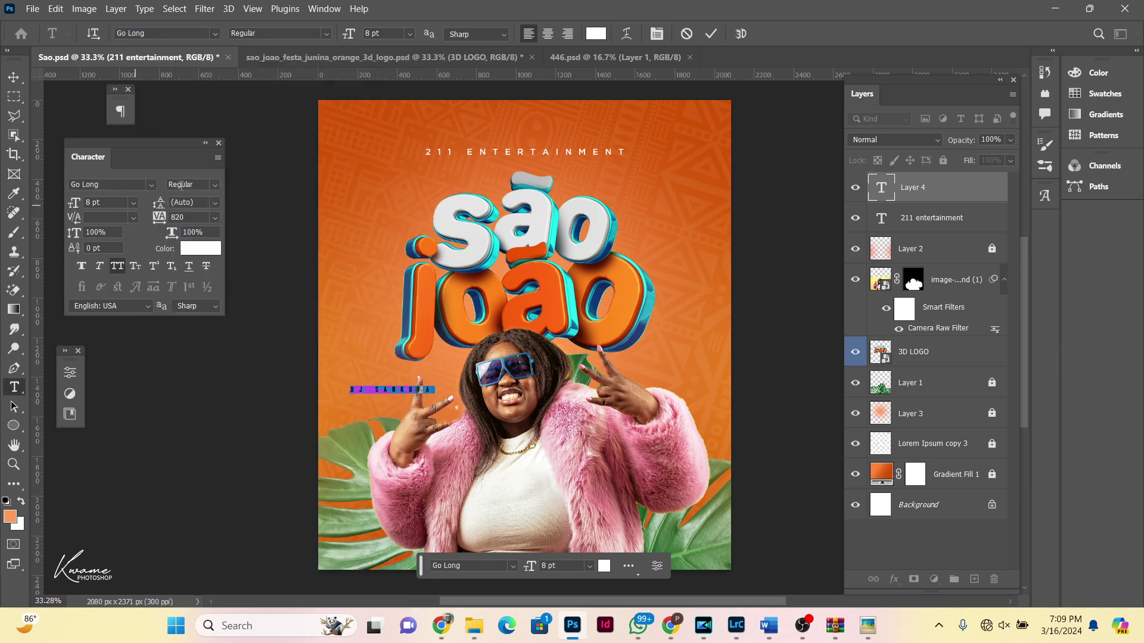
pyautogui.click(215, 217)
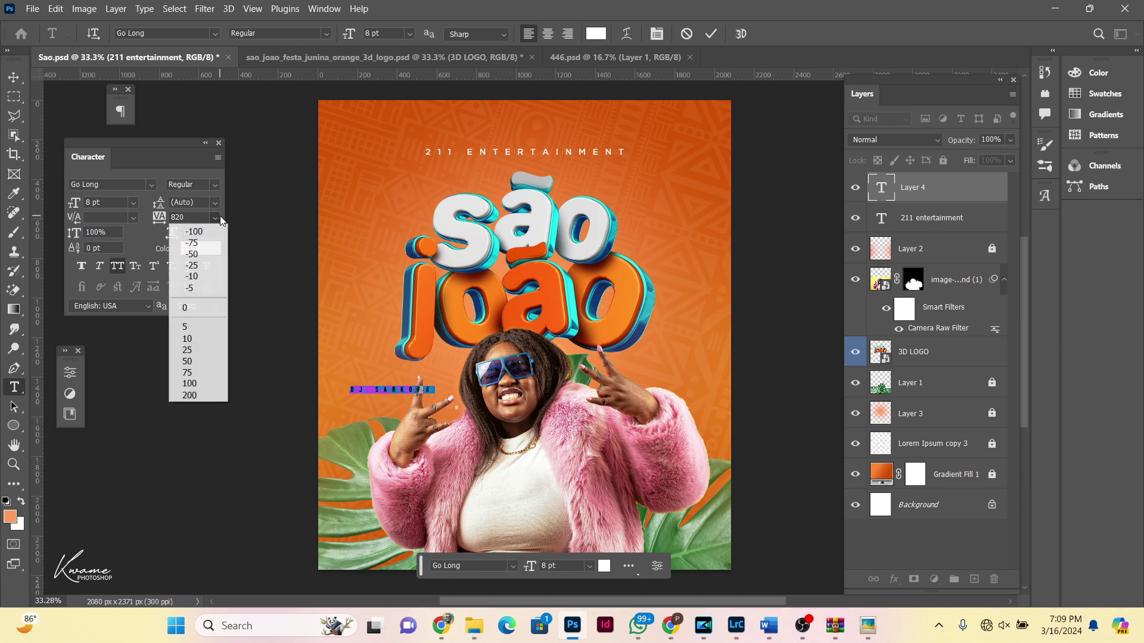
pyautogui.click(194, 307)
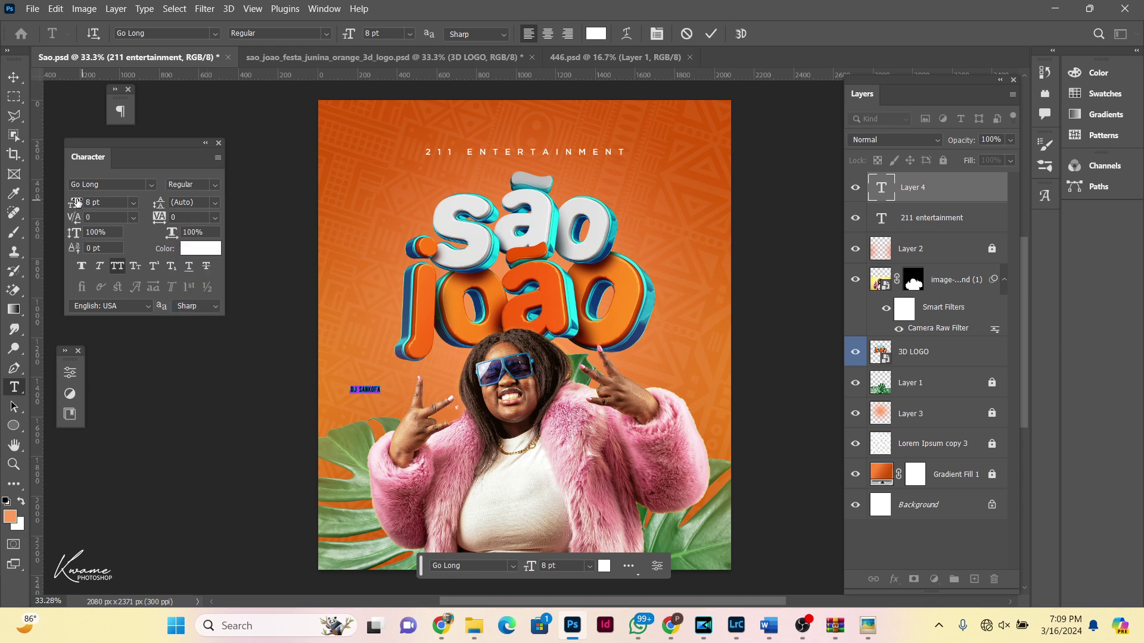
pyautogui.moveTo(80, 202); pyautogui.dragTo(84, 203)
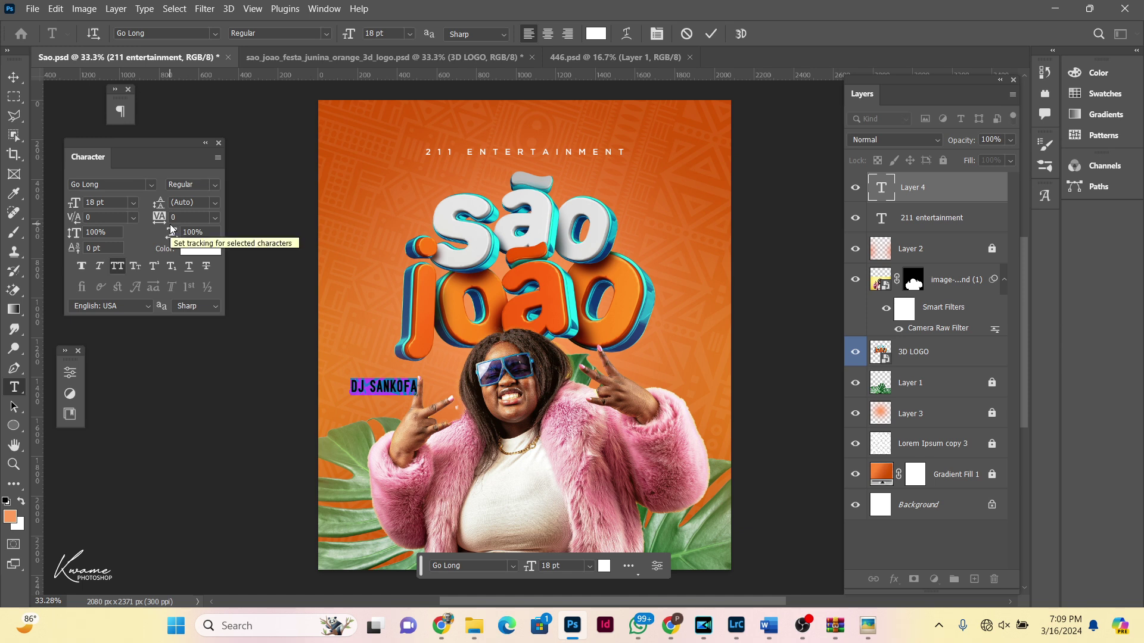
pyautogui.moveTo(163, 218); pyautogui.dragTo(159, 218)
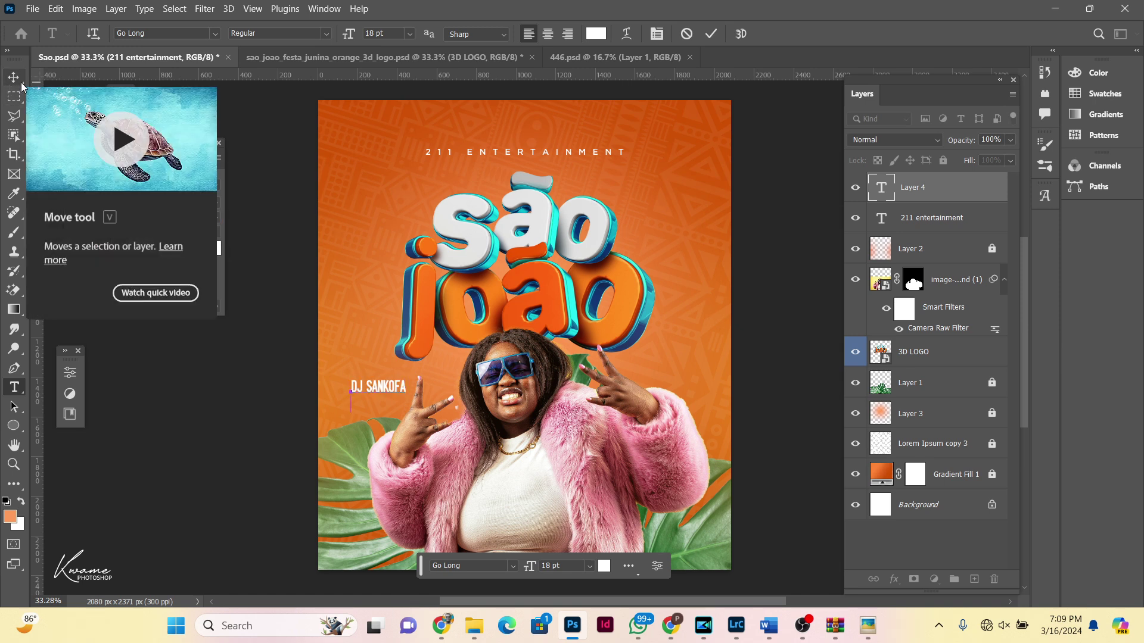
# Step: Add the second line DJ SUNDAY, tighten leading to 17 pt, and shift the block left
pyautogui.write('DJ')
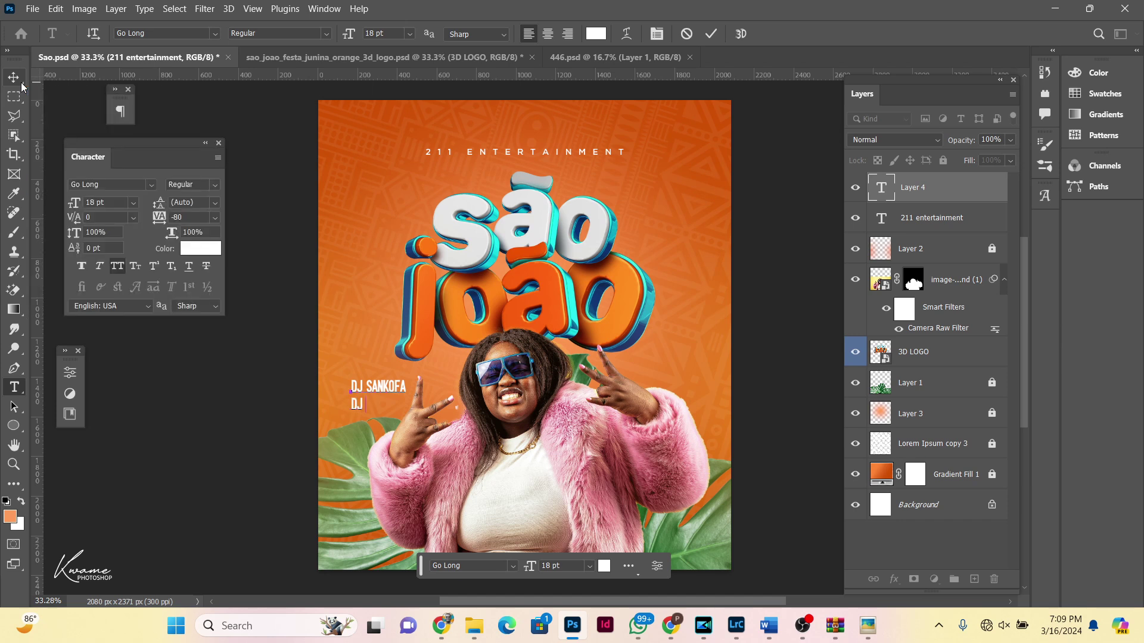
pyautogui.write(' SI')
pyautogui.write('DAY')
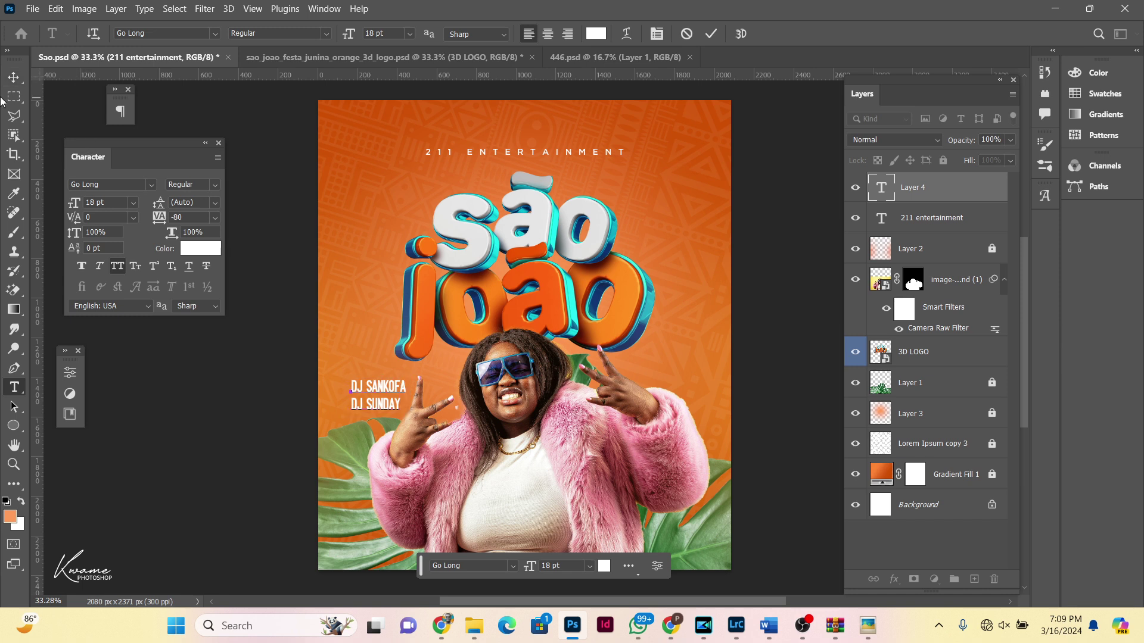
pyautogui.click(13, 77)
pyautogui.moveTo(163, 205); pyautogui.dragTo(156, 204)
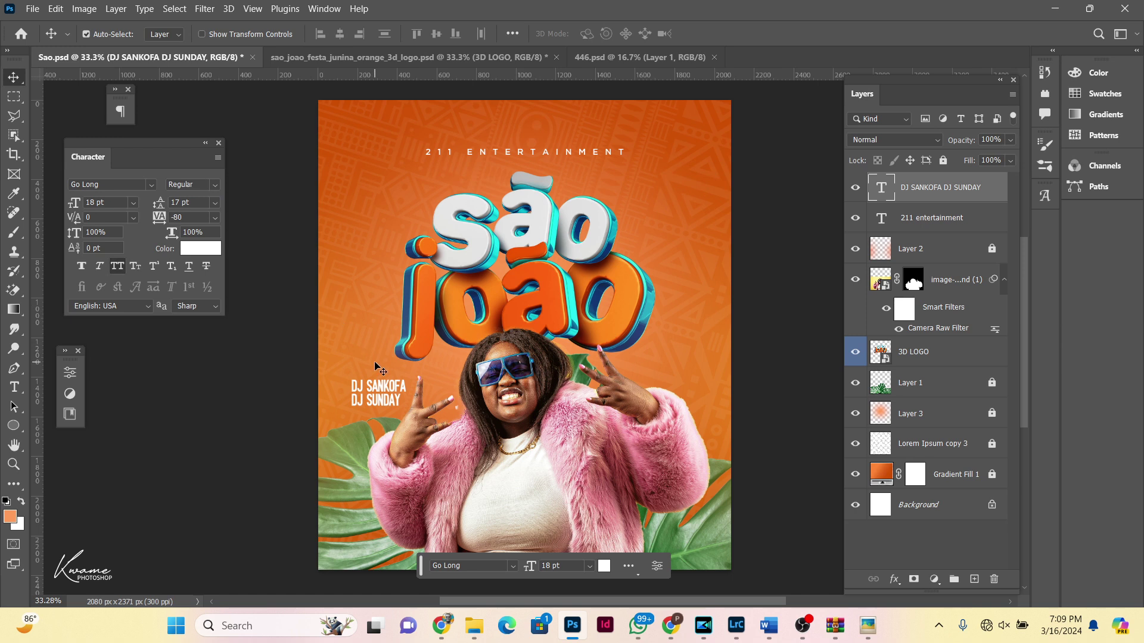
pyautogui.moveTo(365, 397); pyautogui.dragTo(352, 396)
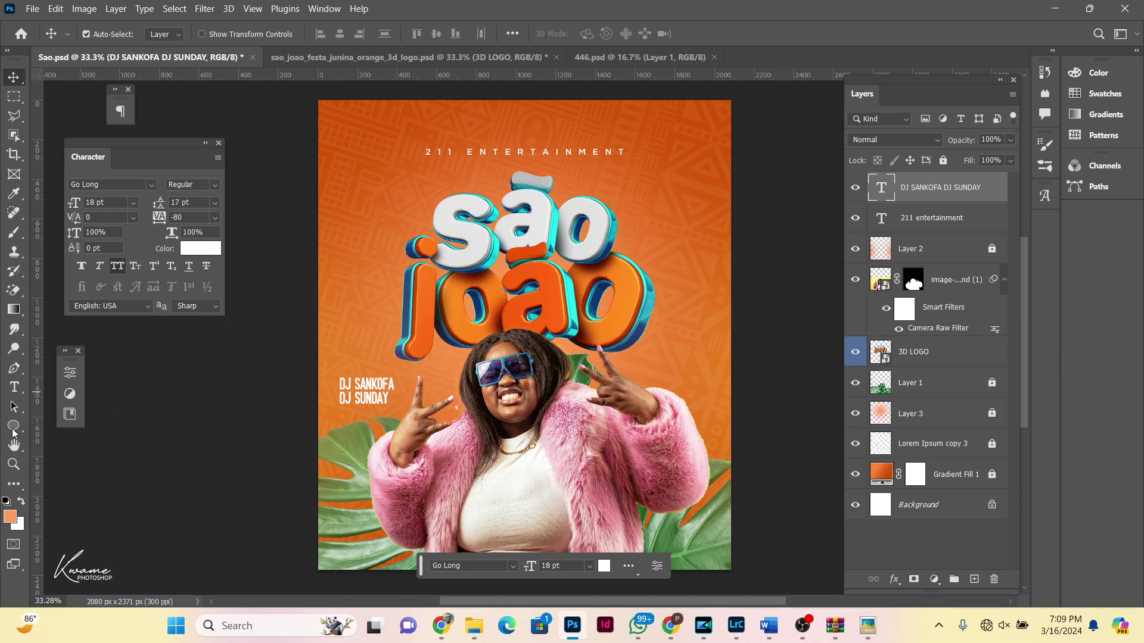
# Step: Draw a 249 px white circle with an 11 px orange-red stroke just above the raised hand
pyautogui.click(13, 426)
pyautogui.moveTo(647, 372); pyautogui.dragTo(701, 420)
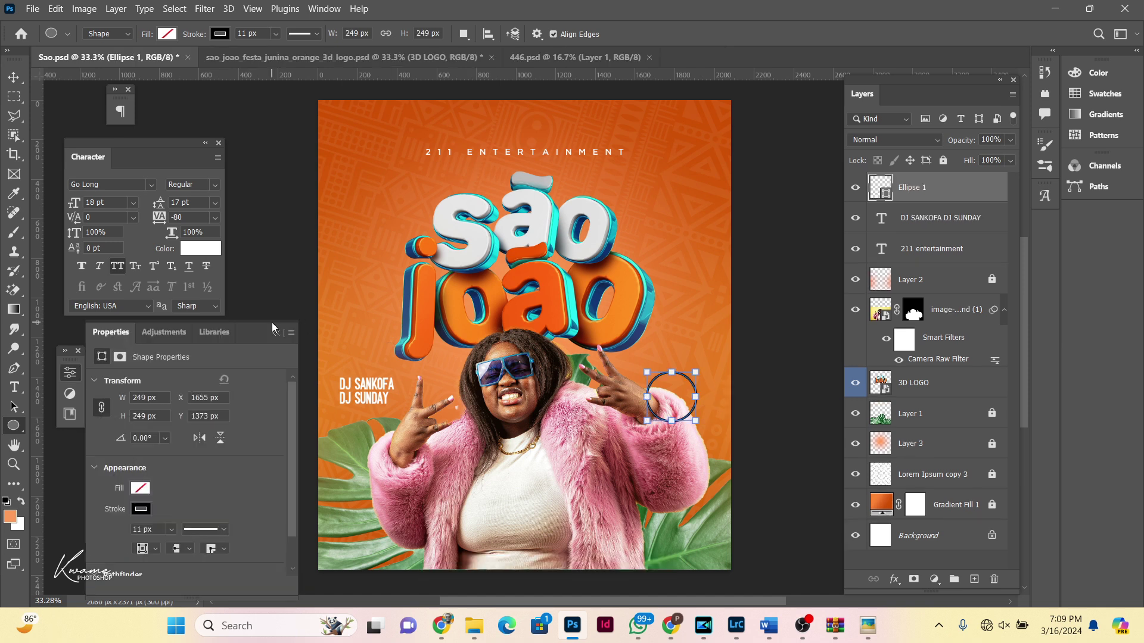
pyautogui.click(167, 34)
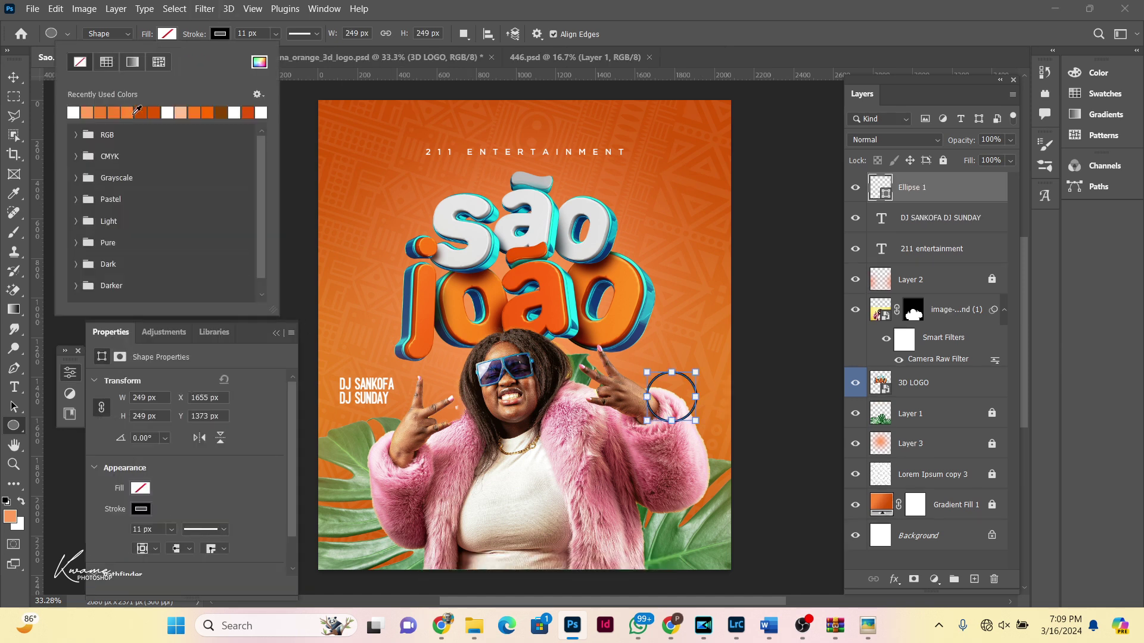
pyautogui.click(73, 112)
pyautogui.click(224, 34)
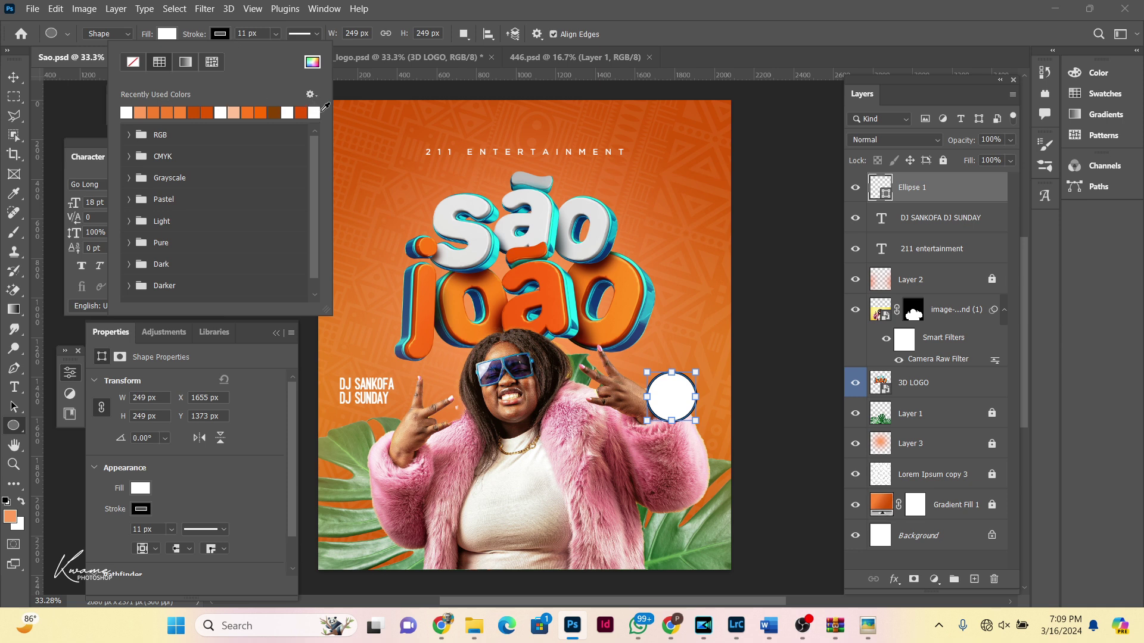
pyautogui.click(301, 113)
pyautogui.click(14, 76)
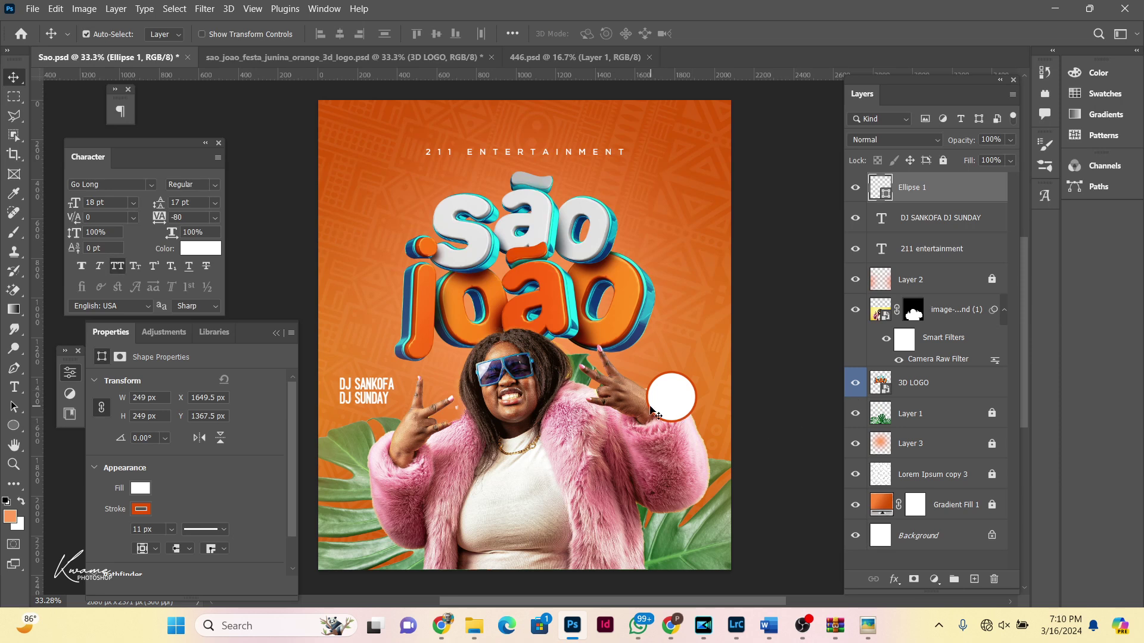
pyautogui.moveTo(660, 409); pyautogui.dragTo(662, 397)
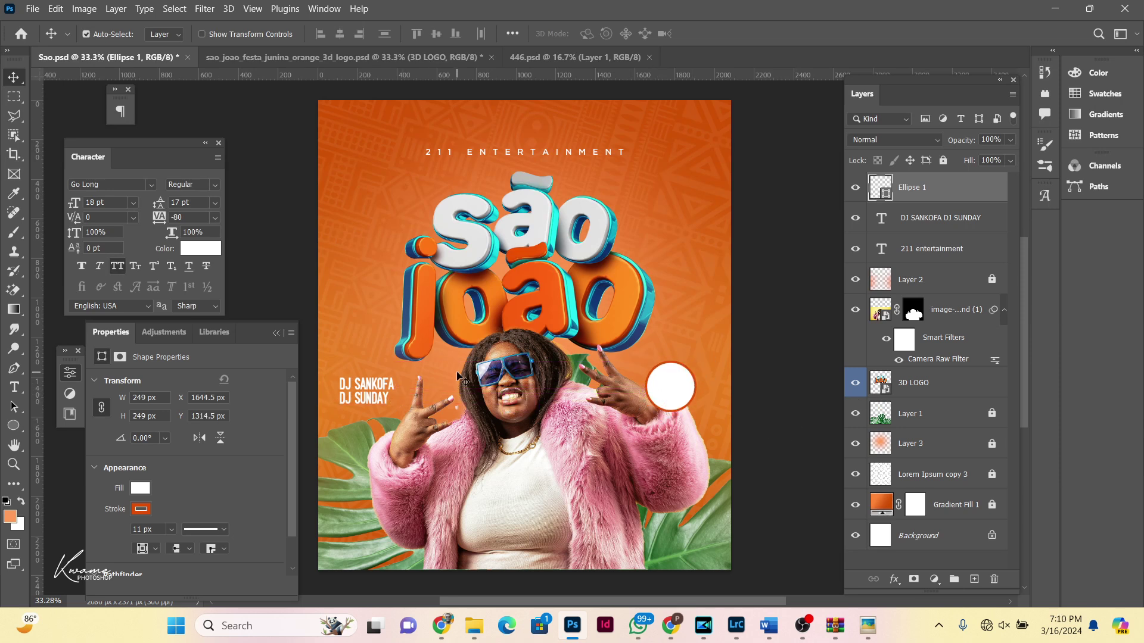
pyautogui.click(14, 387)
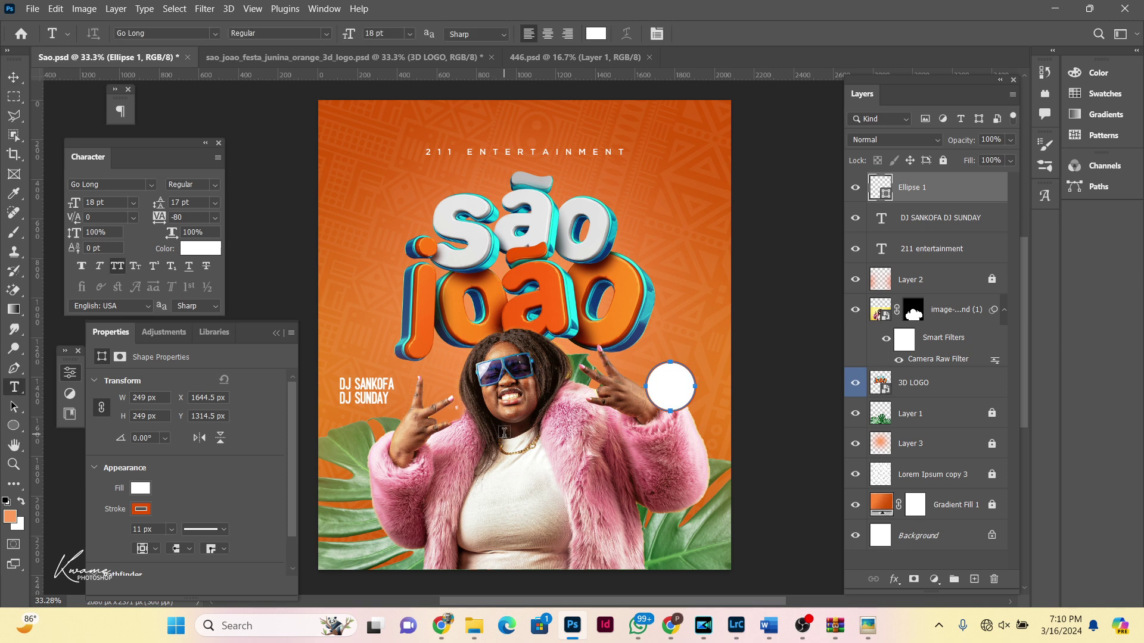
# Step: Add a 10PM text layer coloured with the orange sampled from the logo
pyautogui.click(465, 433)
pyautogui.write('10')
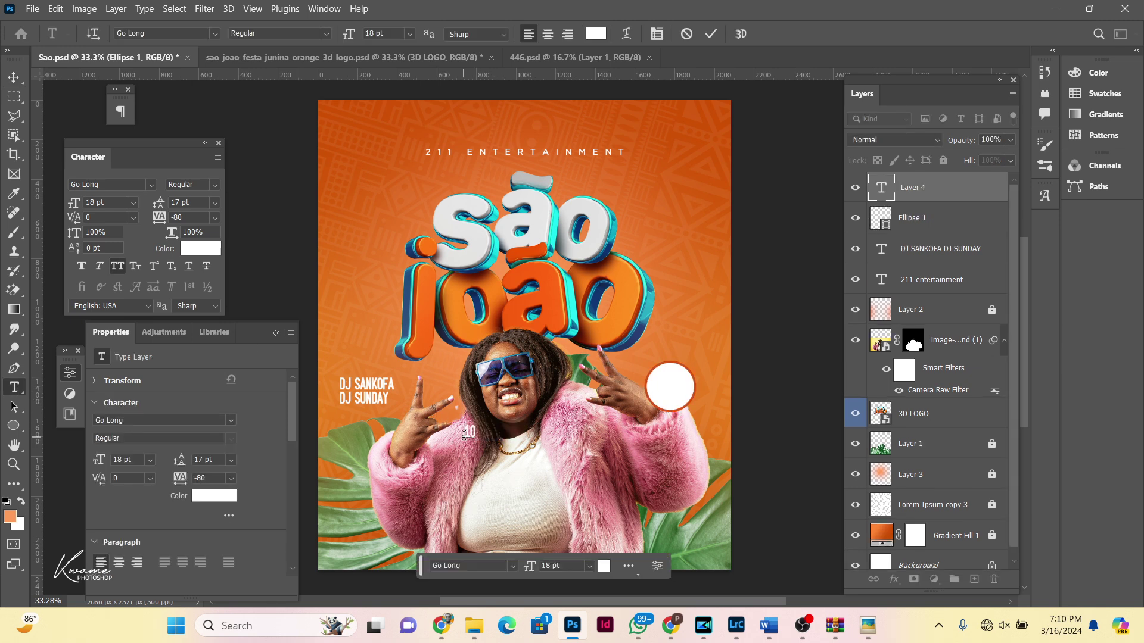
pyautogui.write('PM')
pyautogui.click(596, 34)
pyautogui.click(556, 290)
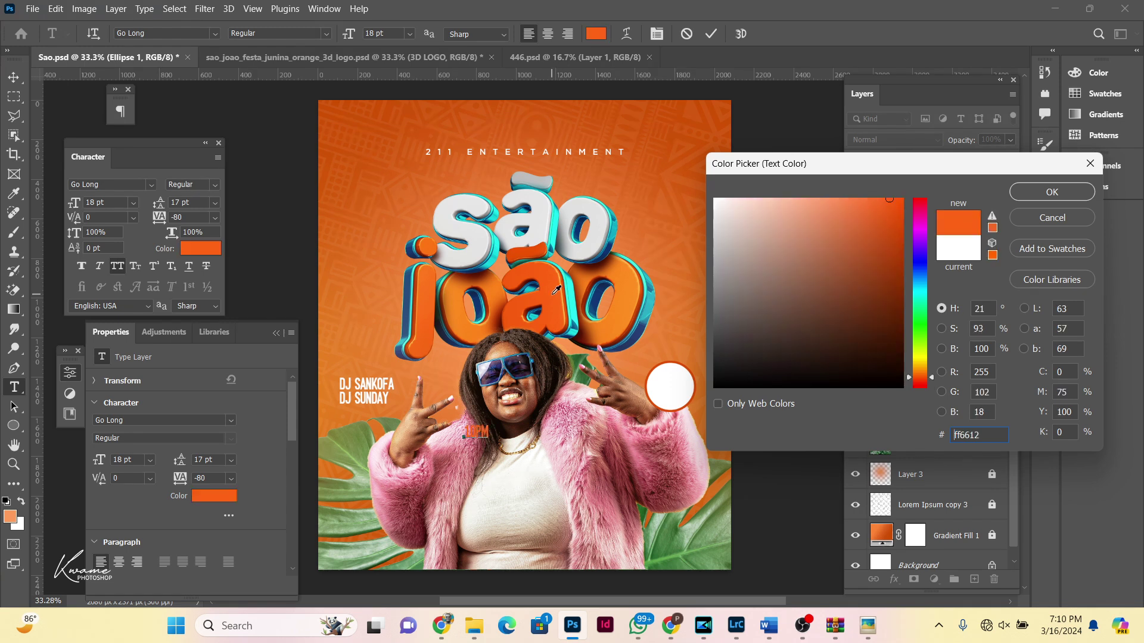
pyautogui.press('Return')
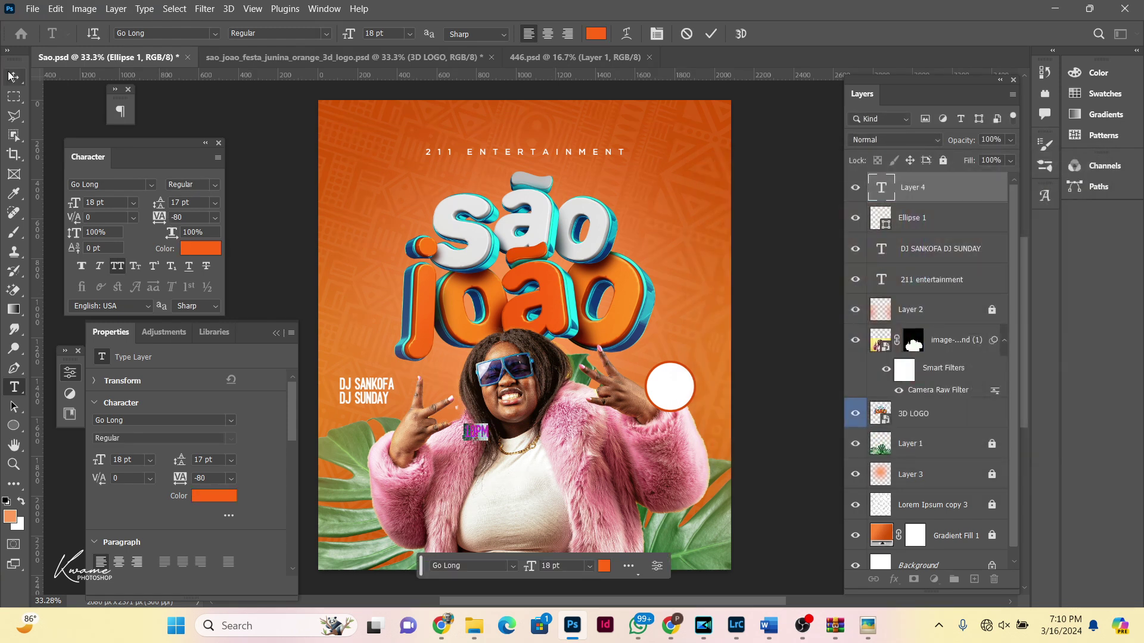
pyautogui.click(13, 77)
# Step: Move 10PM into the white circle, enlarge it to about 21 pt, and nudge it down
pyautogui.moveTo(484, 438); pyautogui.dragTo(676, 387)
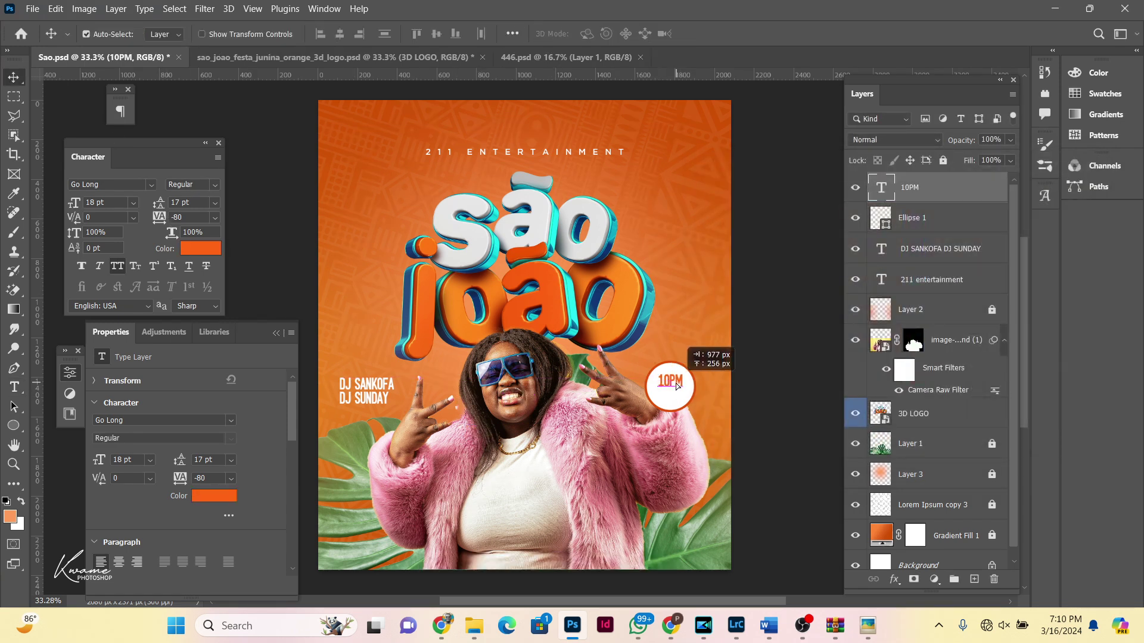
pyautogui.hotkey('ctrl', 't')
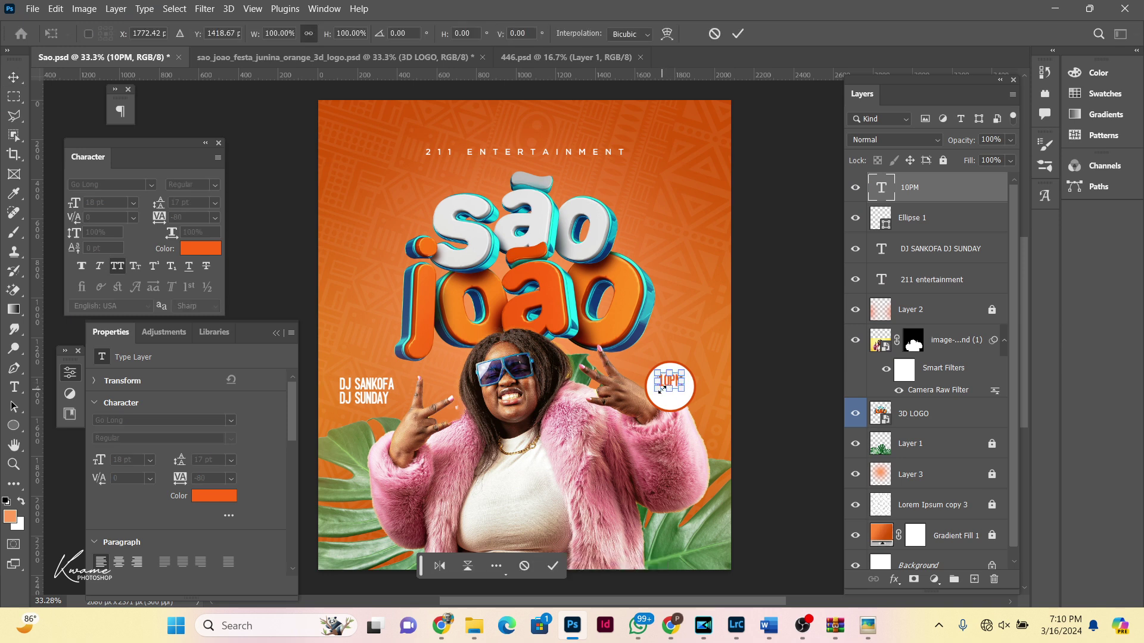
pyautogui.moveTo(657, 388); pyautogui.dragTo(656, 398)
pyautogui.press('Return')
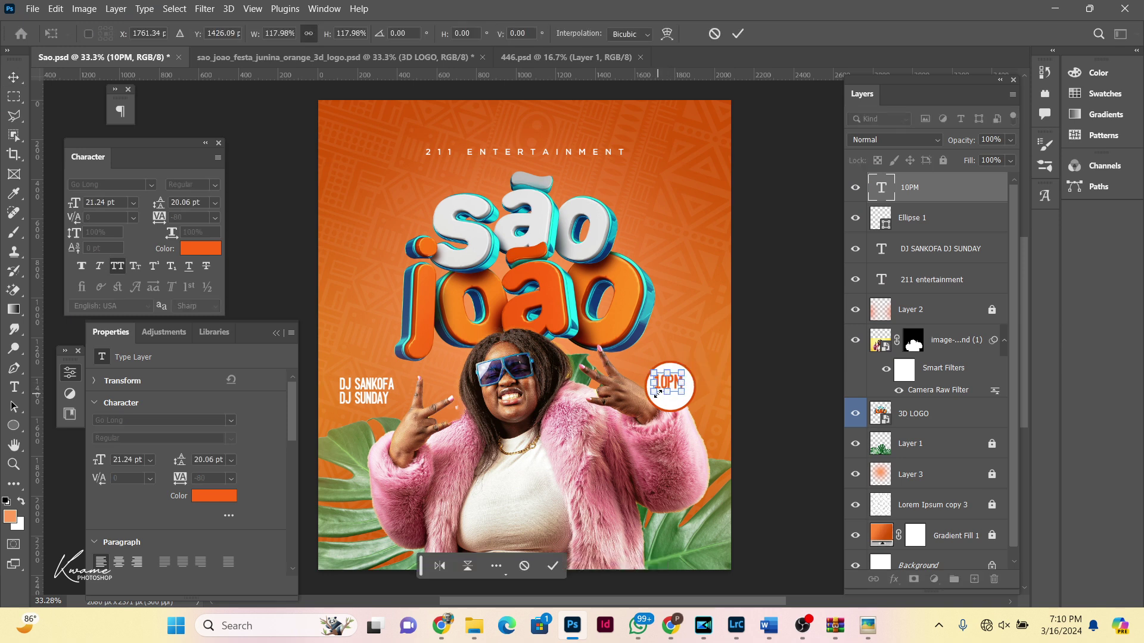
pyautogui.press('Down')
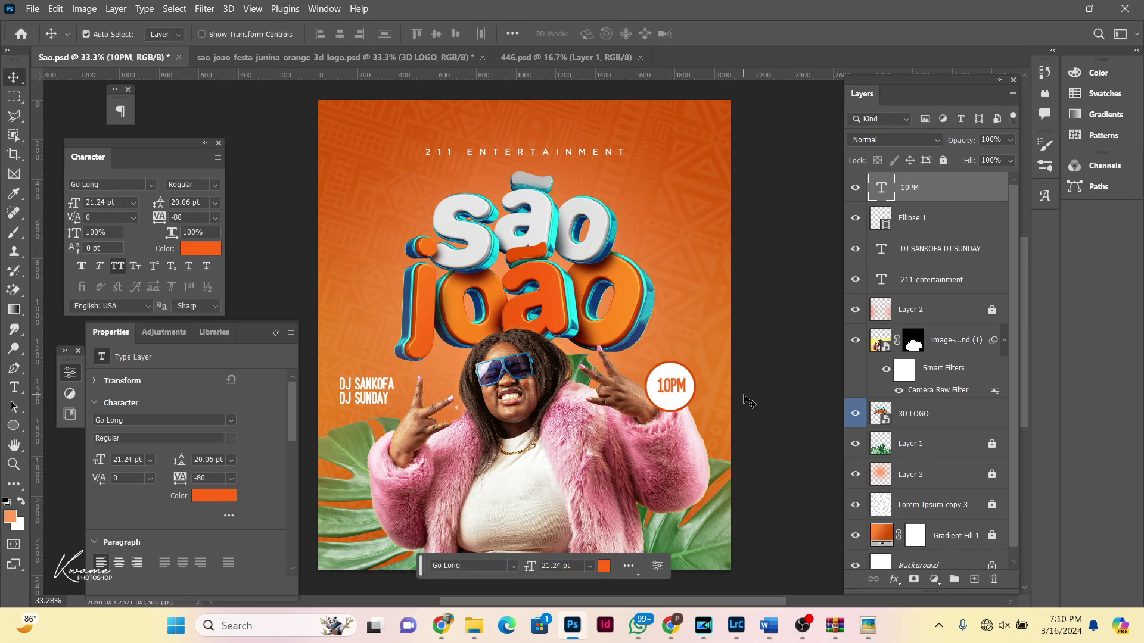
pyautogui.press('Down')
pyautogui.scroll(5, 638, 387)
pyautogui.doubleClick(630, 381)
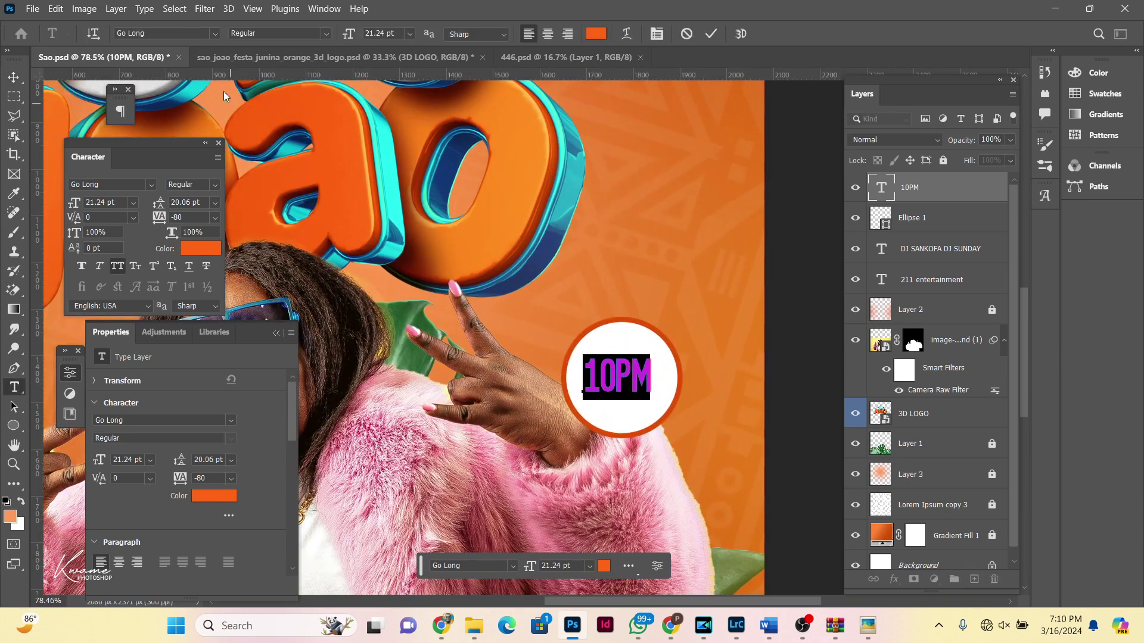
# Step: Set 10PM in Highman Trial, loosen tracking to -20, and shift it slightly right
pyautogui.click(216, 33)
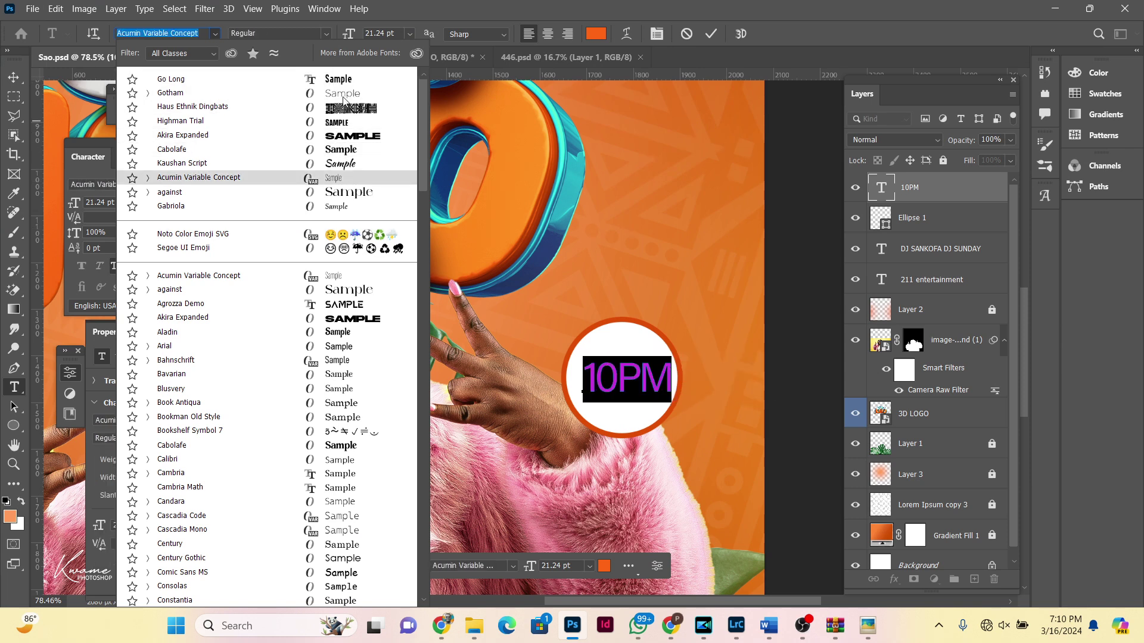
pyautogui.click(316, 121)
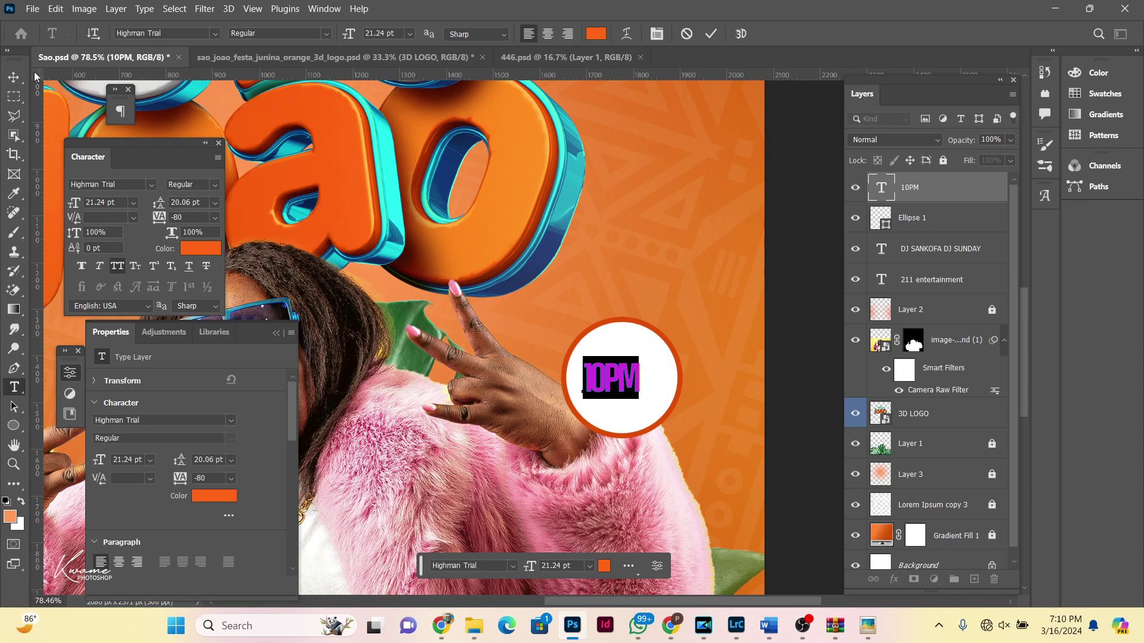
pyautogui.click(13, 77)
pyautogui.moveTo(159, 218); pyautogui.dragTo(175, 218)
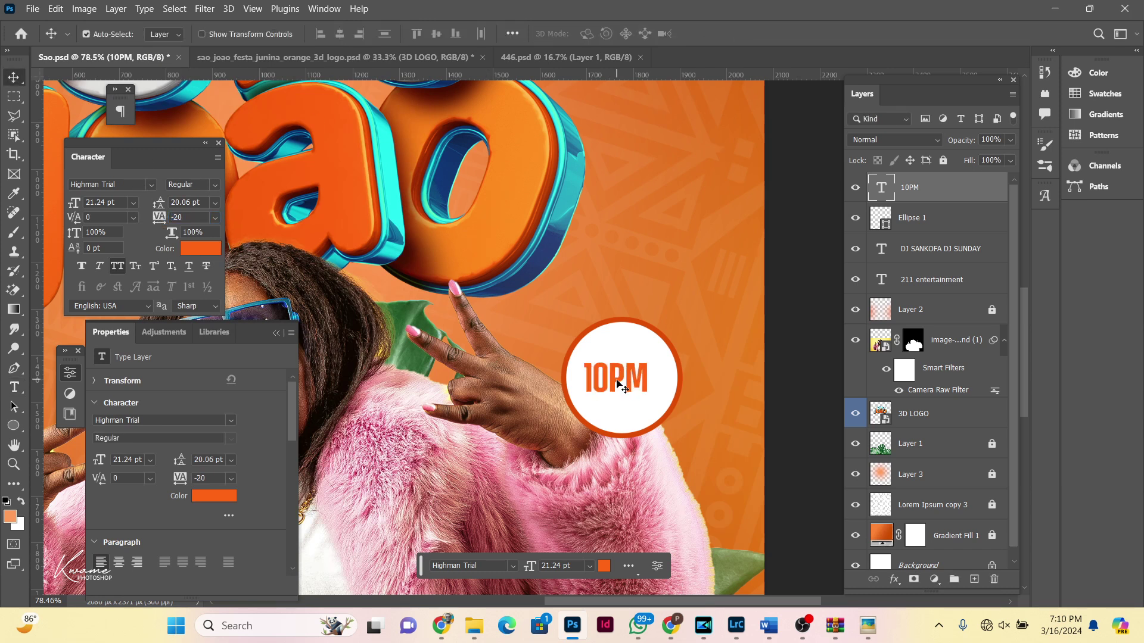
pyautogui.moveTo(620, 386); pyautogui.dragTo(625, 387)
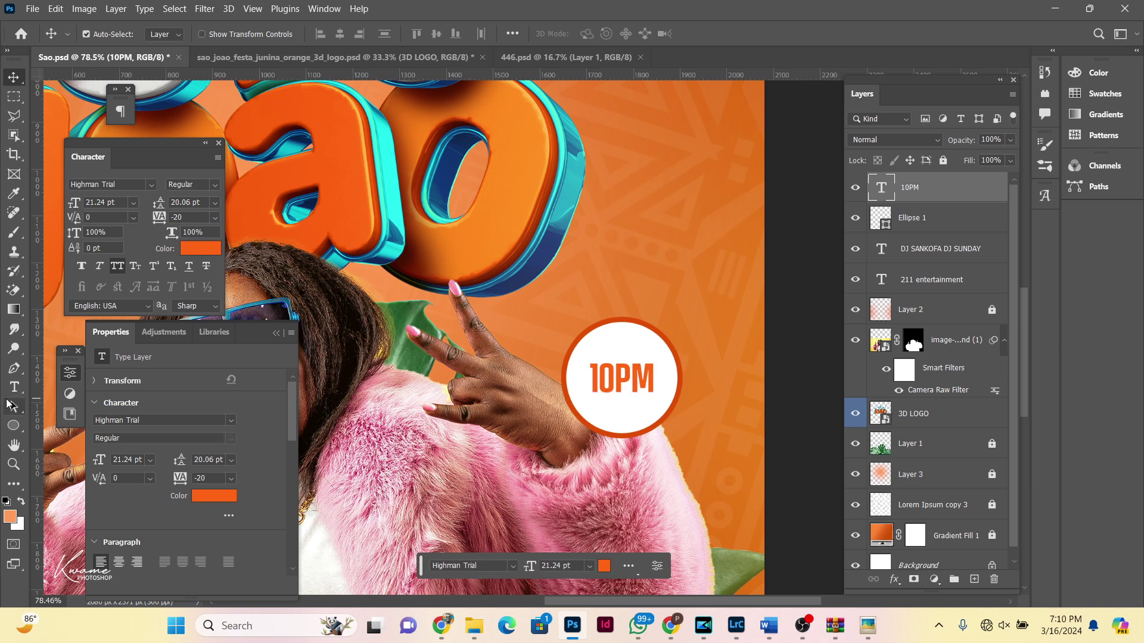
pyautogui.click(14, 387)
# Step: Type PROMPT below the circle and set it in Gotham Medium after trying Agrozza Demo
pyautogui.click(510, 448)
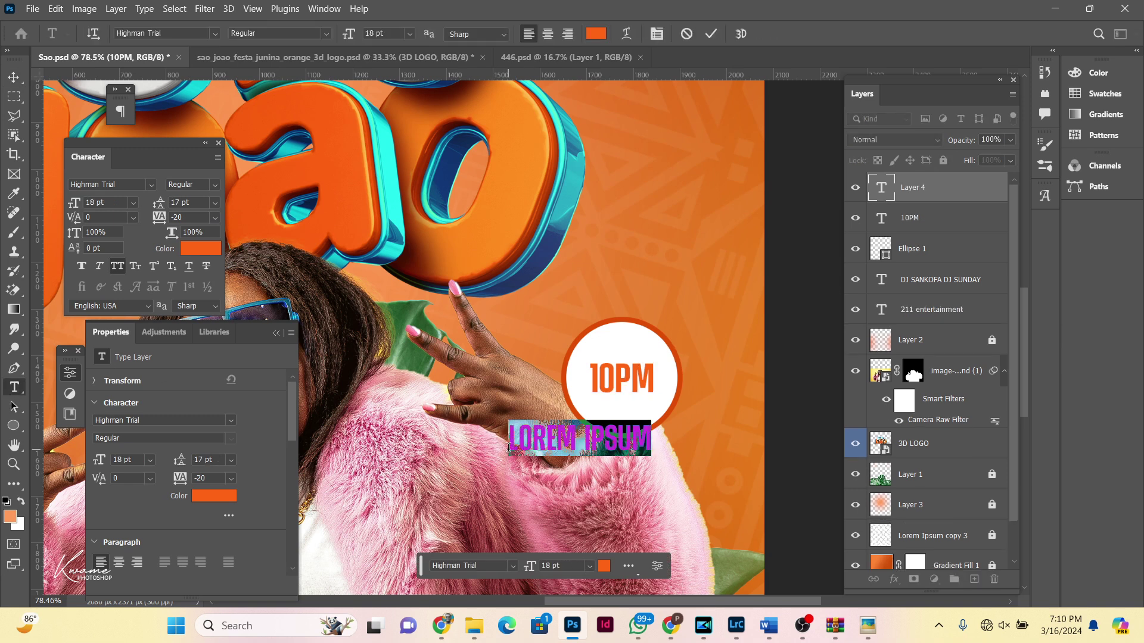
pyautogui.write('PROMPT')
pyautogui.doubleClick(544, 443)
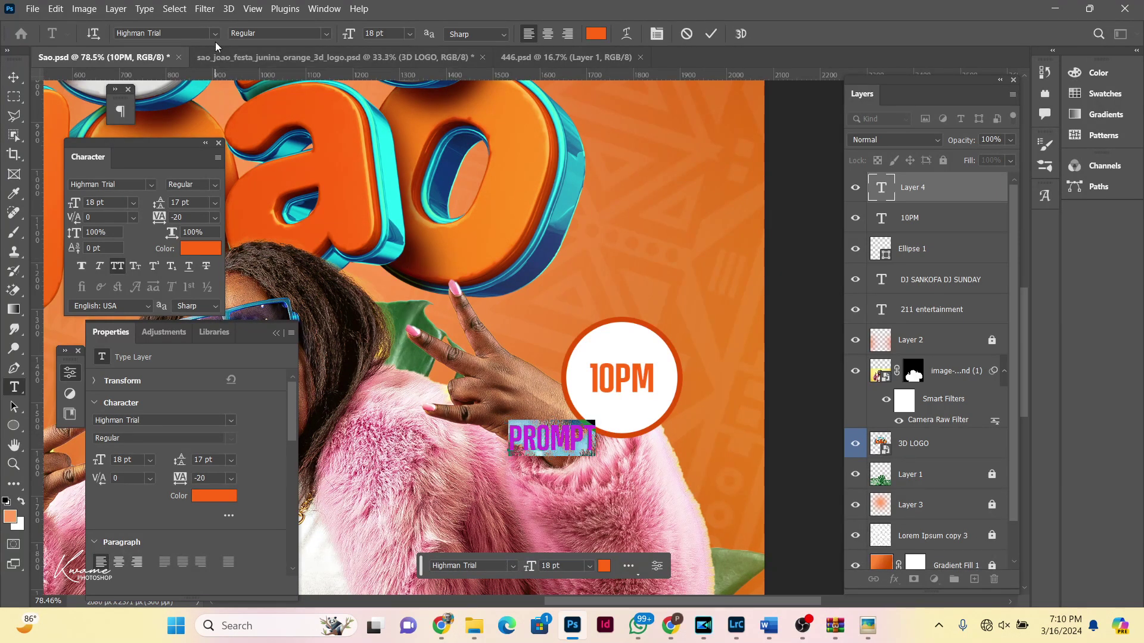
pyautogui.click(215, 34)
pyautogui.press('Down')
pyautogui.press('Down')
pyautogui.press('Down')
pyautogui.press('Down')
pyautogui.press('Down')
pyautogui.press('Down')
pyautogui.press('Down')
pyautogui.press('Down')
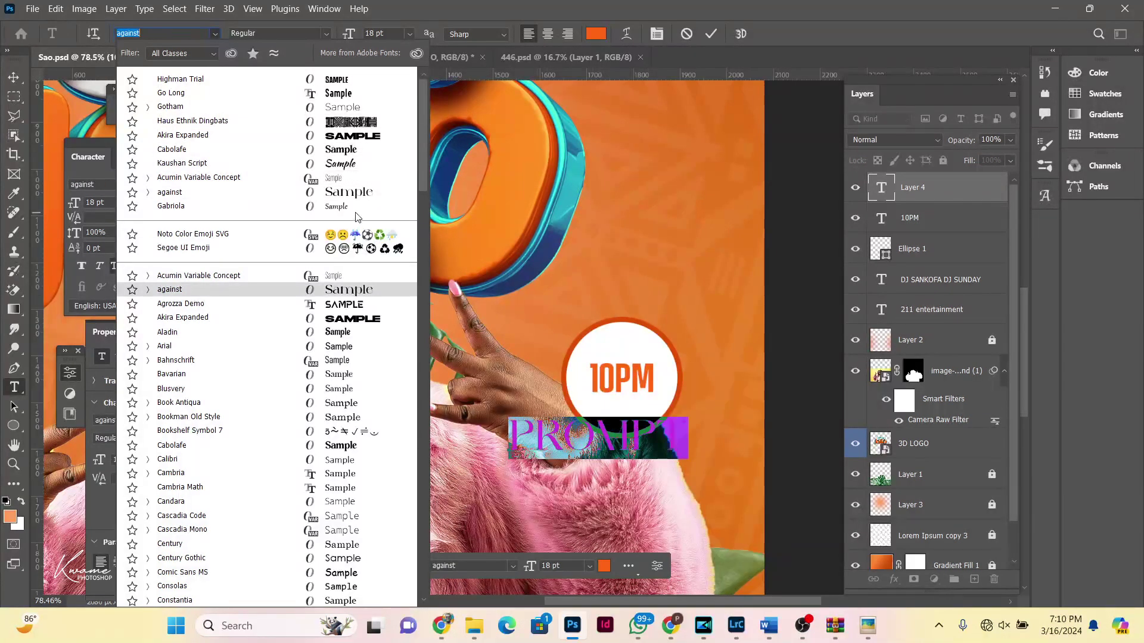
pyautogui.click(348, 305)
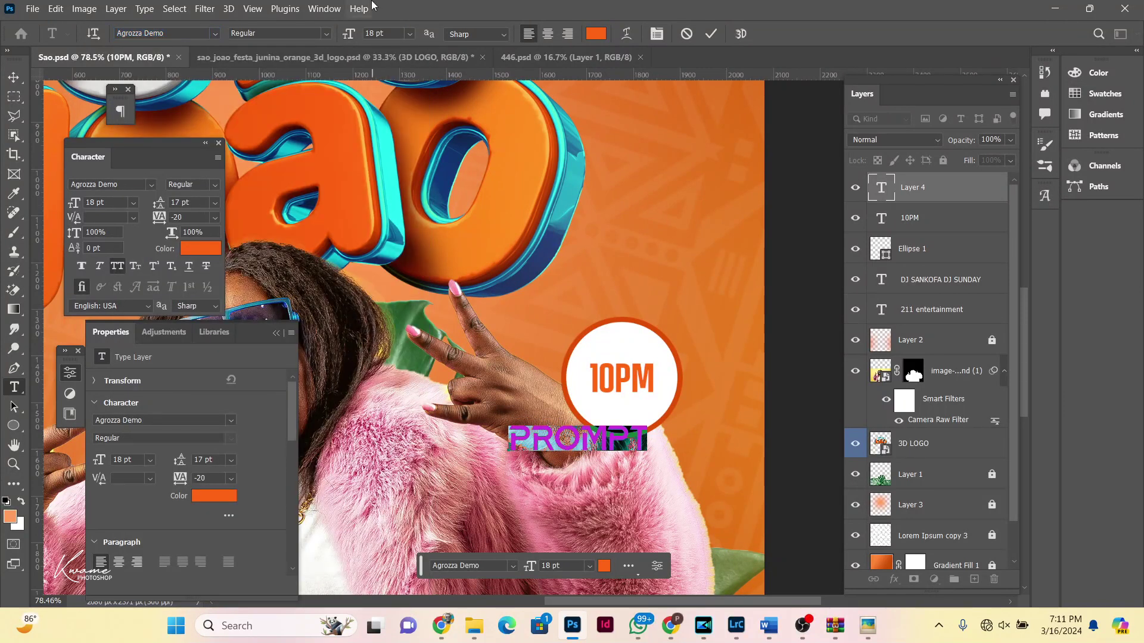
pyautogui.moveTo(353, 29); pyautogui.dragTo(334, 29)
pyautogui.click(203, 37)
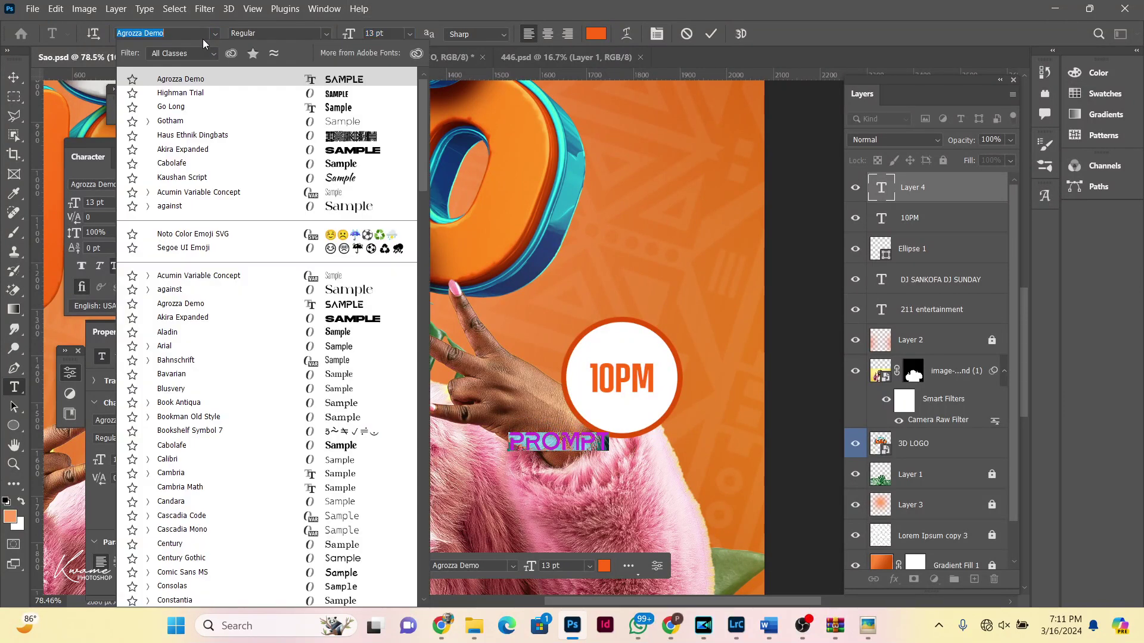
pyautogui.write('gotham')
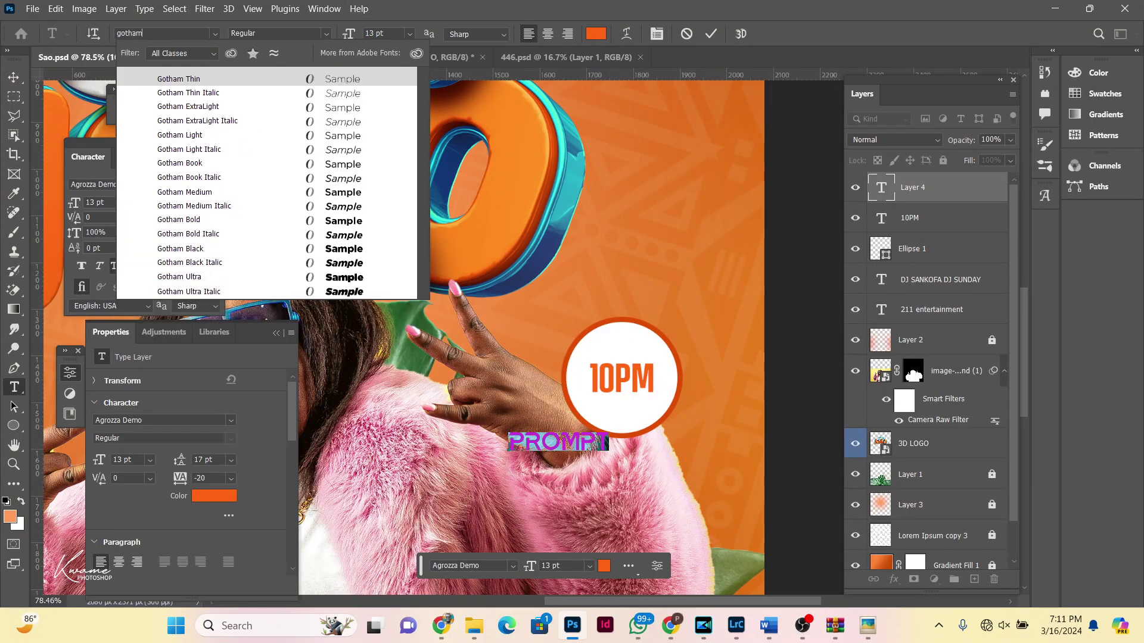
pyautogui.click(316, 191)
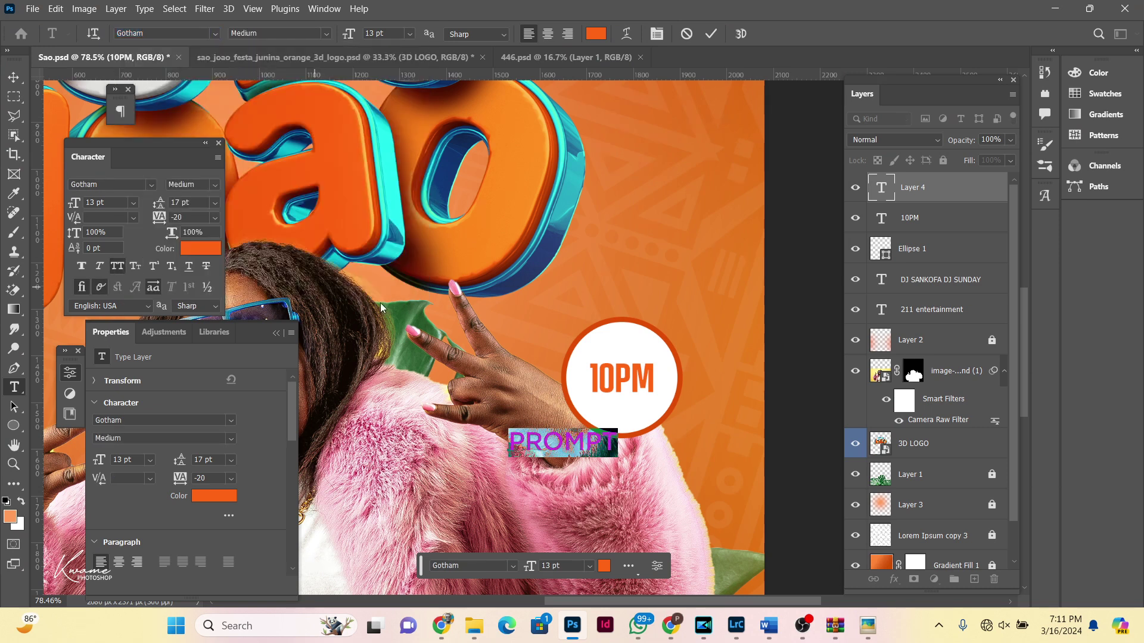
# Step: Move PROMPT onto the circle, make it much smaller, and colour it black
pyautogui.moveTo(602, 464); pyautogui.dragTo(669, 433)
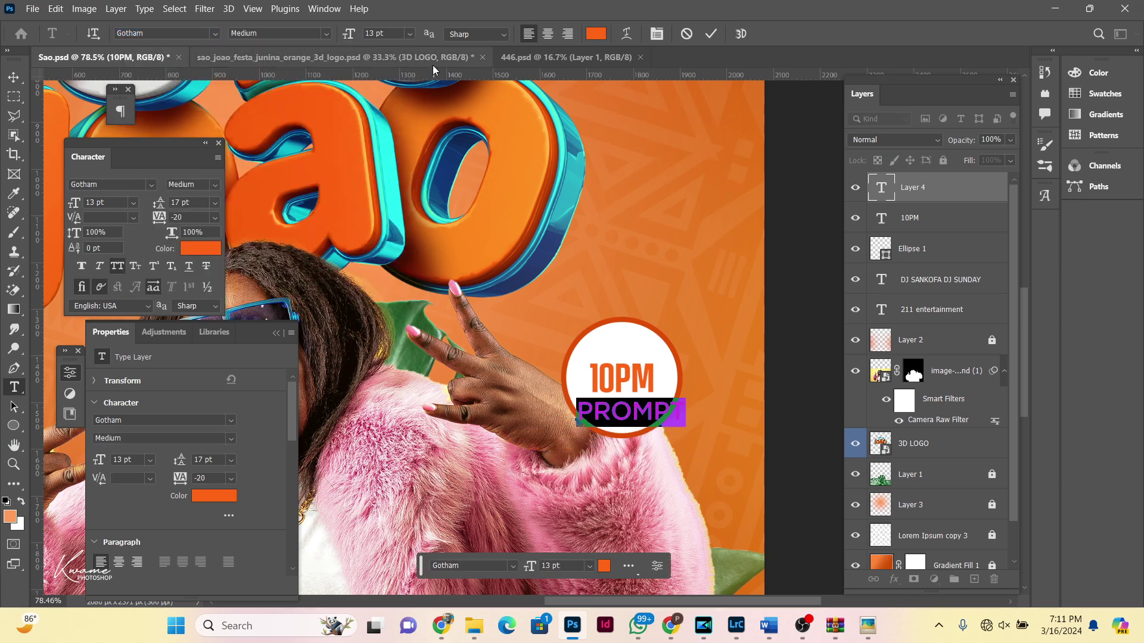
pyautogui.moveTo(349, 34); pyautogui.dragTo(349, 37)
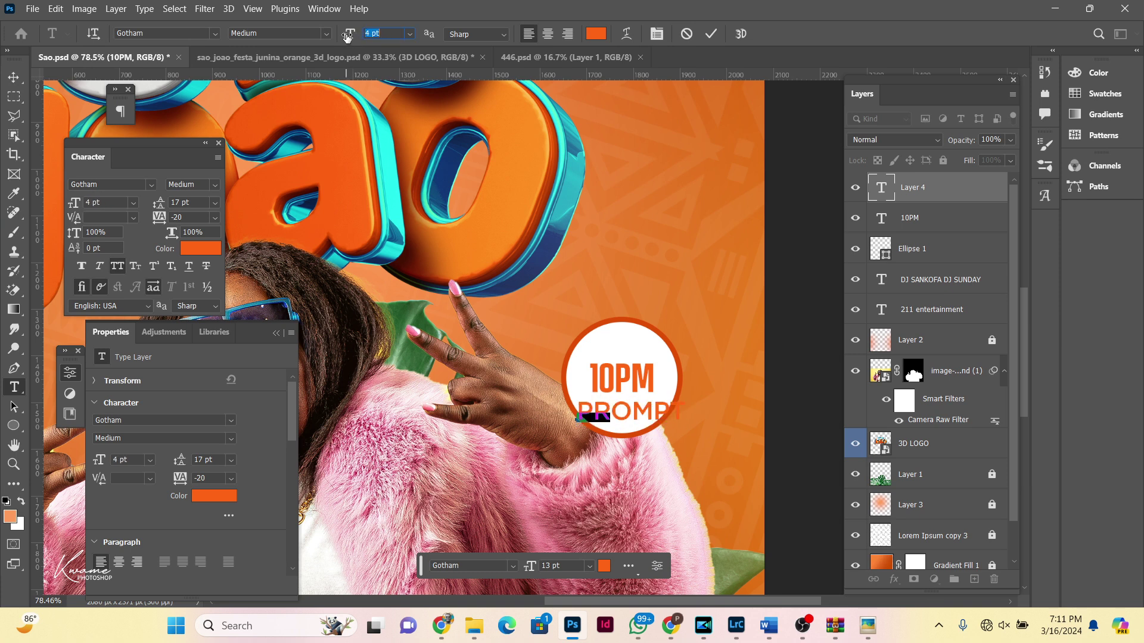
pyautogui.write('6')
pyautogui.click(596, 34)
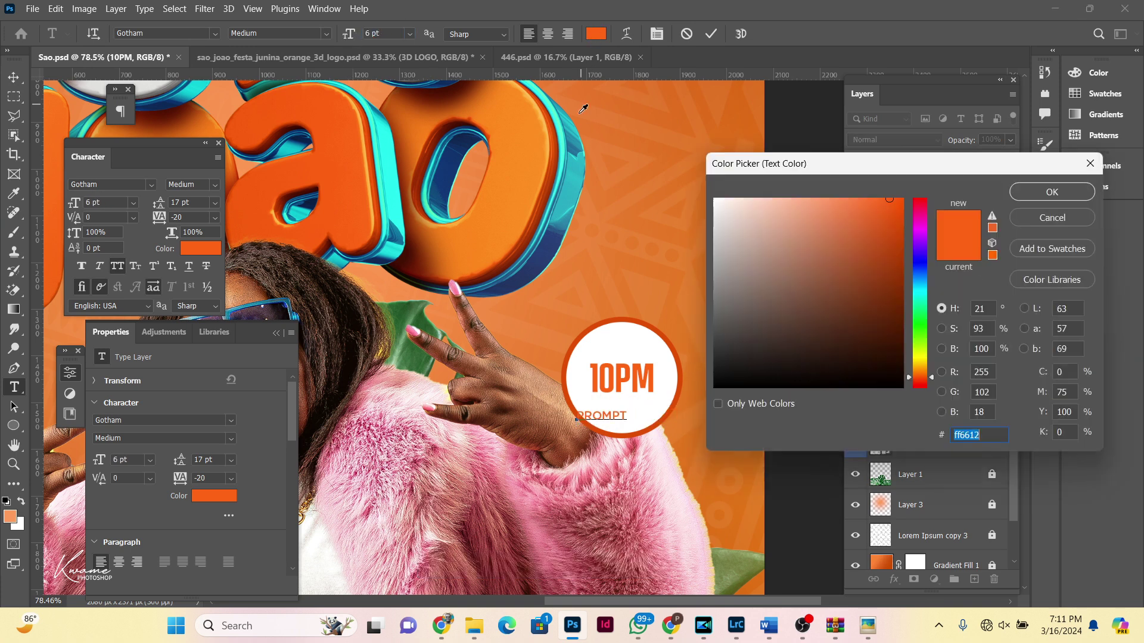
pyautogui.moveTo(726, 237); pyautogui.dragTo(1006, 487)
pyautogui.press('Return')
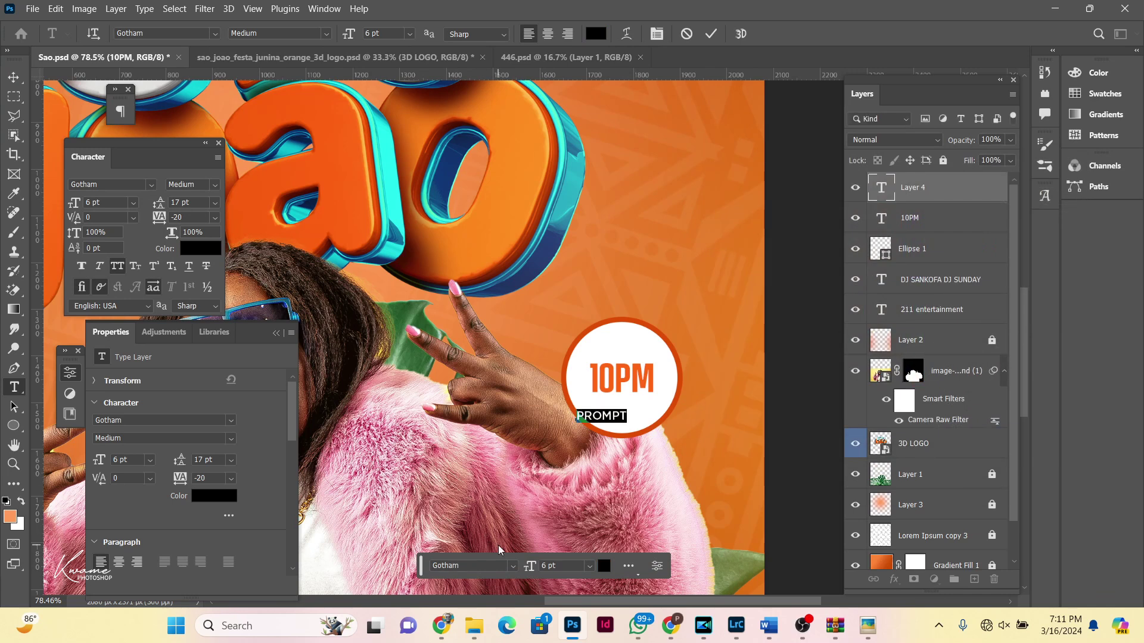
pyautogui.click(13, 77)
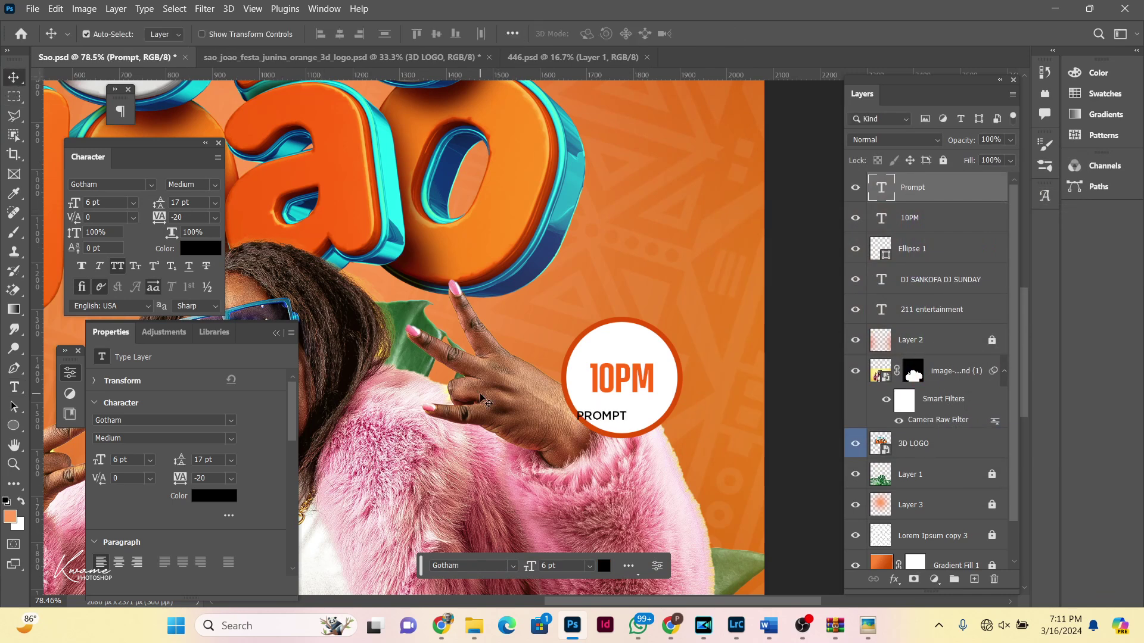
# Step: Position PROMPT beneath 10PM and enlarge it to about 128%, then view the whole flyer
pyautogui.moveTo(615, 421); pyautogui.dragTo(625, 408)
pyautogui.hotkey('ctrl', 't')
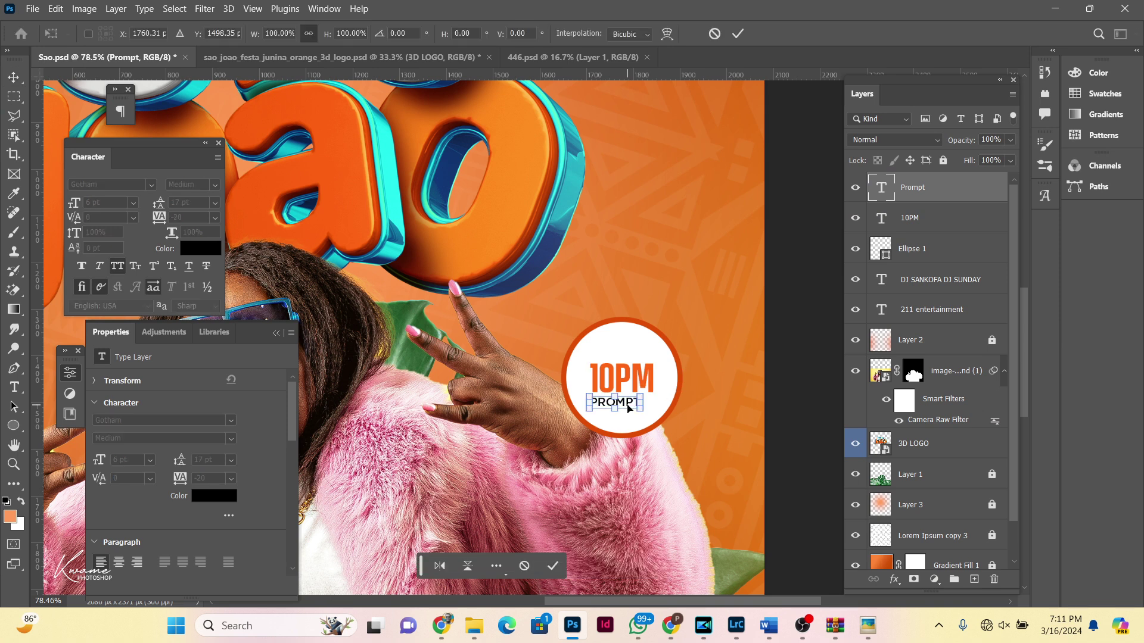
pyautogui.moveTo(641, 405); pyautogui.dragTo(658, 410)
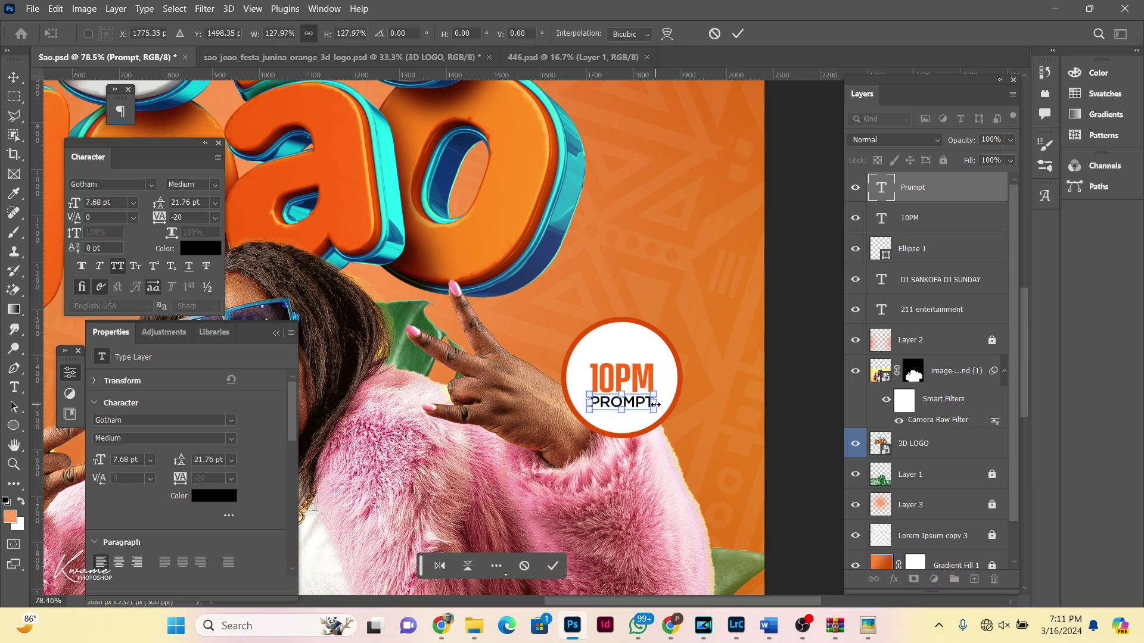
pyautogui.press('Return')
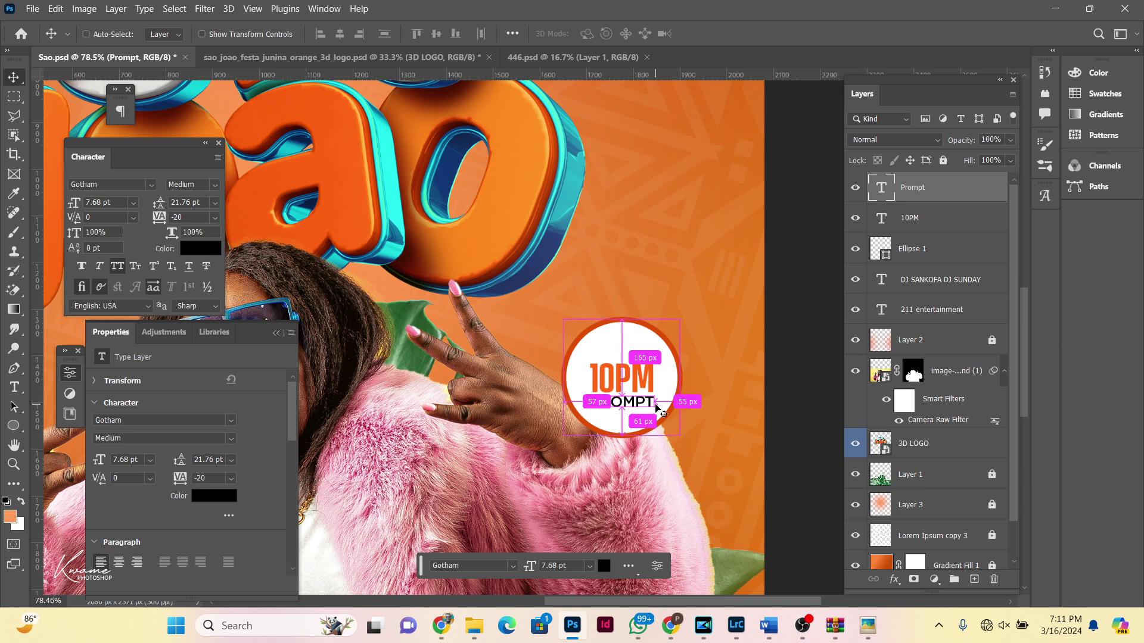
pyautogui.hotkey('ctrl', '0')
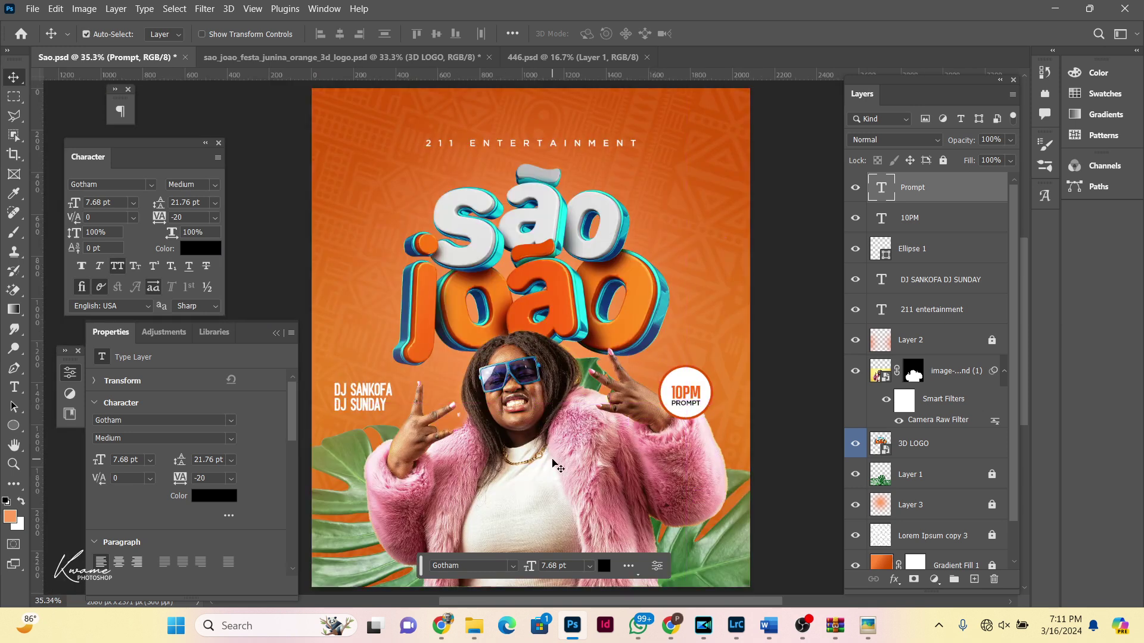
# Step: Draw a paragraph text box of placeholder text across the flyer's bottom with Auto leading
pyautogui.scroll(-3, 554, 465)
pyautogui.scroll(2, 554, 465)
pyautogui.hotkey('ctrl', '0')
pyautogui.moveTo(1025, 284); pyautogui.dragTo(1029, 319)
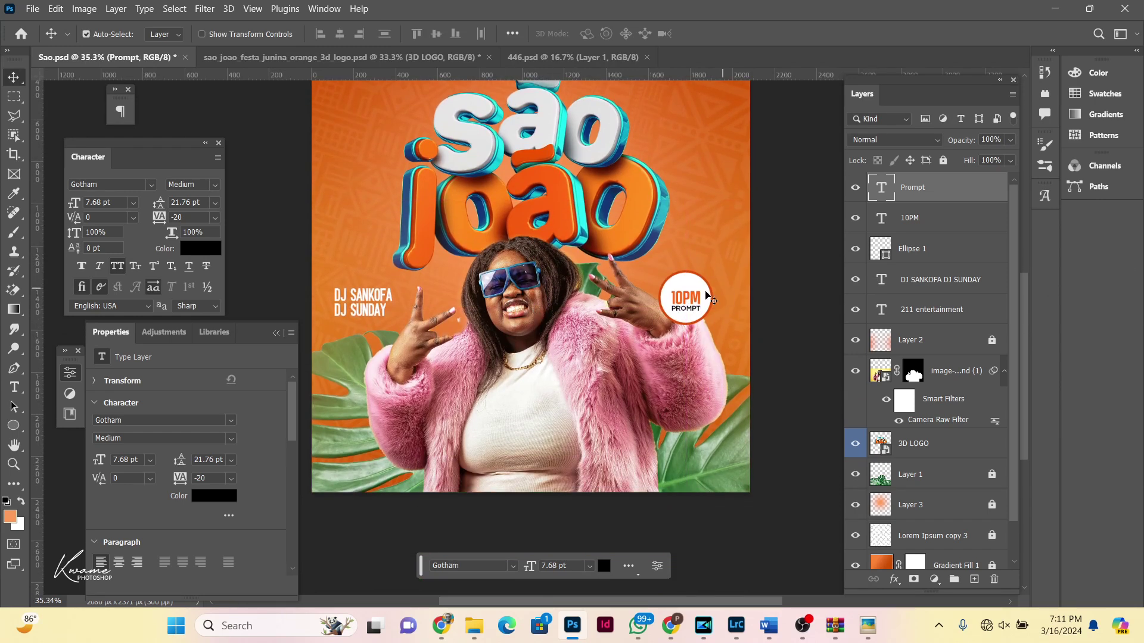
pyautogui.click(14, 388)
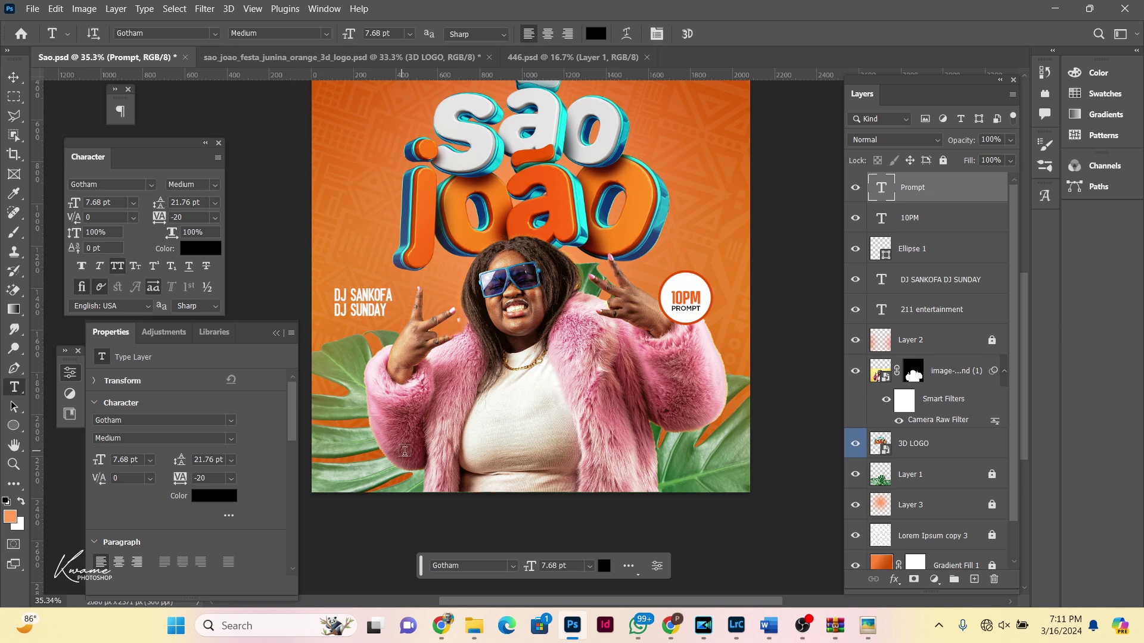
pyautogui.moveTo(364, 446); pyautogui.dragTo(660, 482)
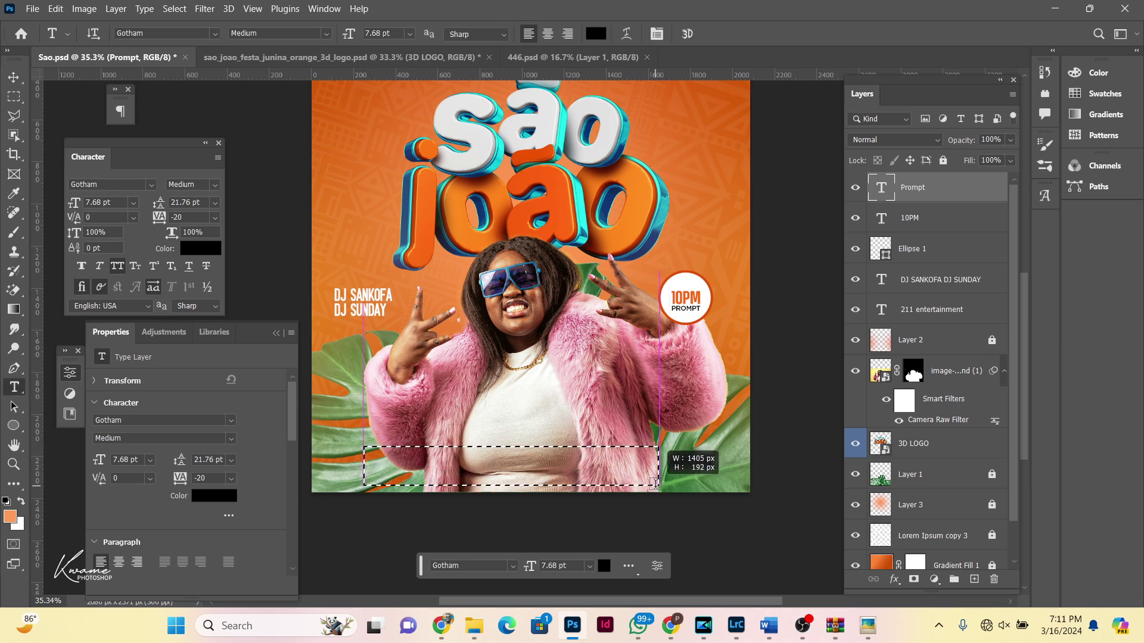
pyautogui.moveTo(660, 483); pyautogui.dragTo(656, 485)
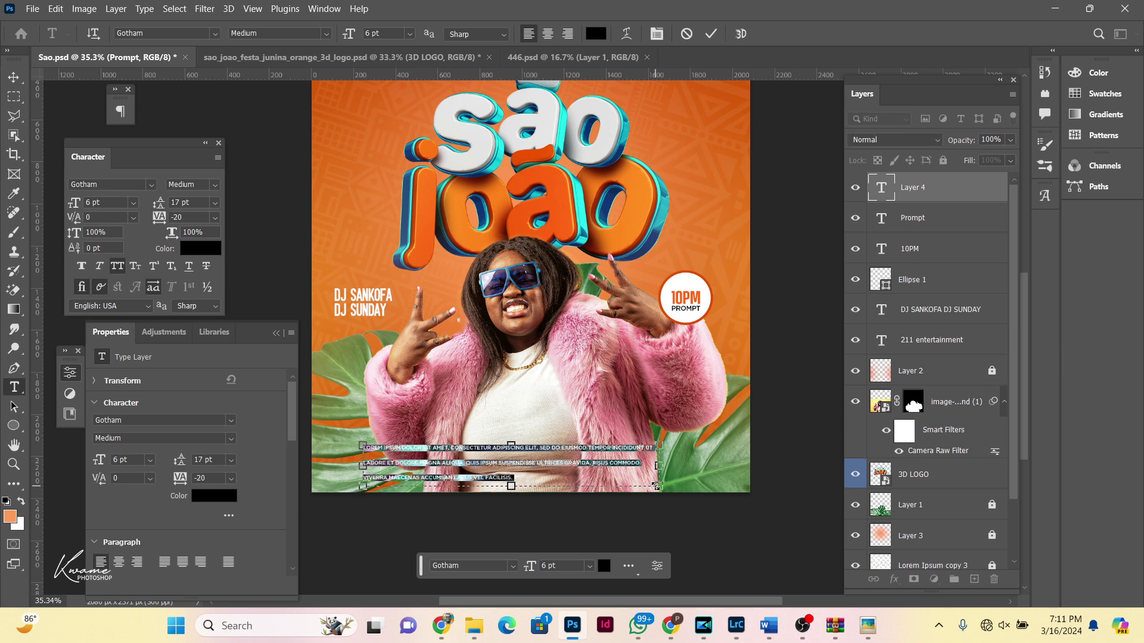
pyautogui.click(215, 203)
pyautogui.click(196, 217)
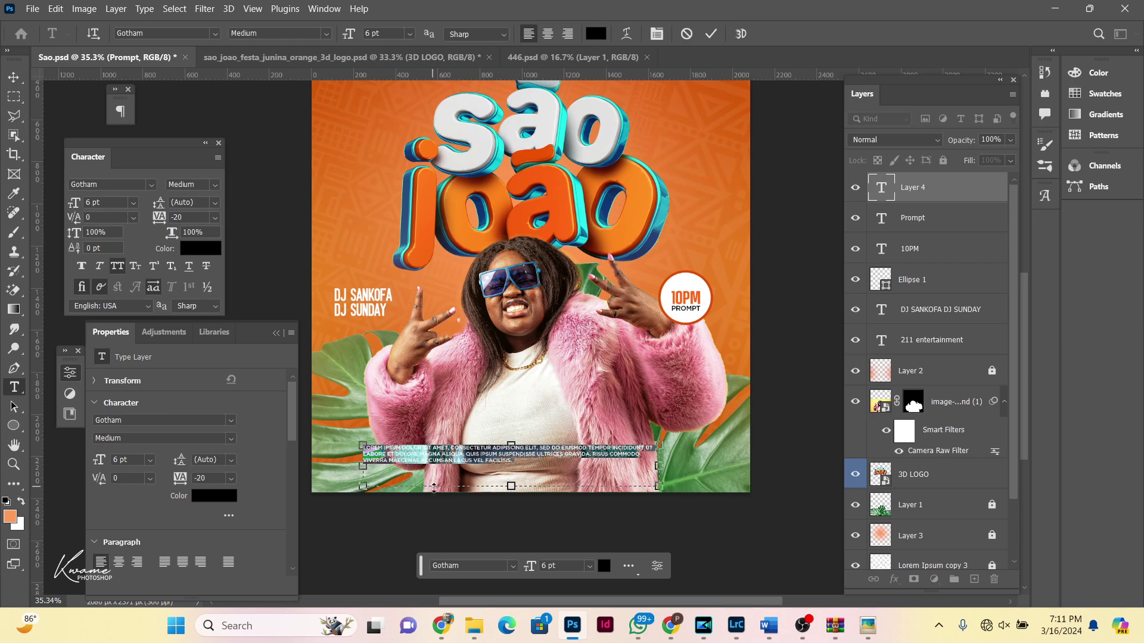
pyautogui.scroll(2, 405, 488)
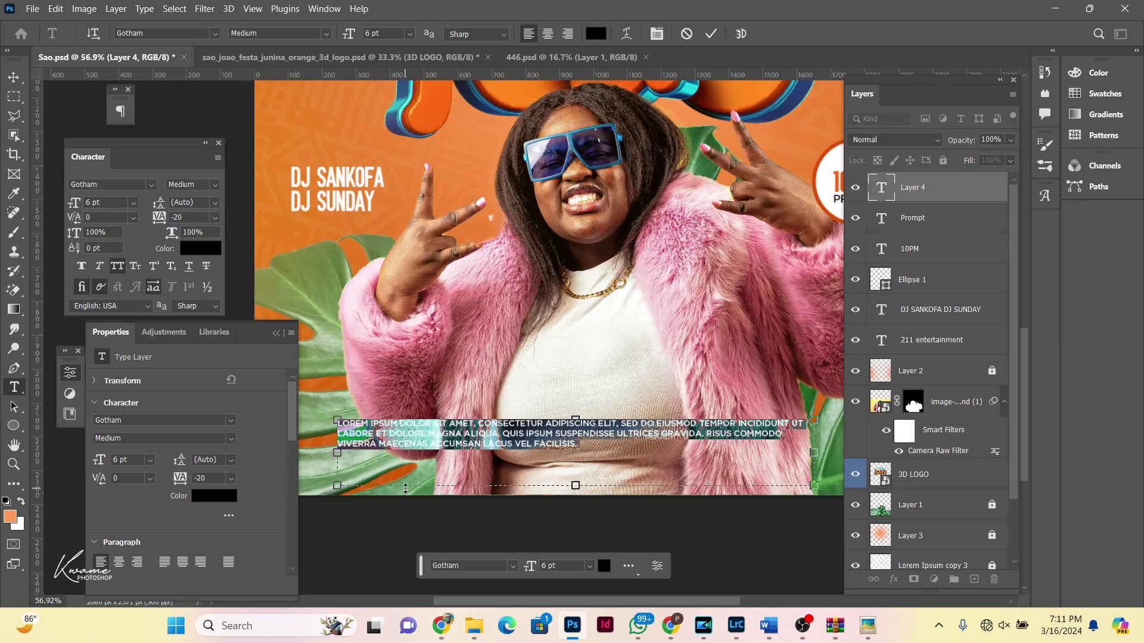
# Step: Replace the placeholder with 'ENTERTAINMENT IS THE ART OF WEAVING DREAMS INTO REALITY, WHERE IMAGINATION DANCES…'
pyautogui.press('BackSpace')
pyautogui.write('ENTER')
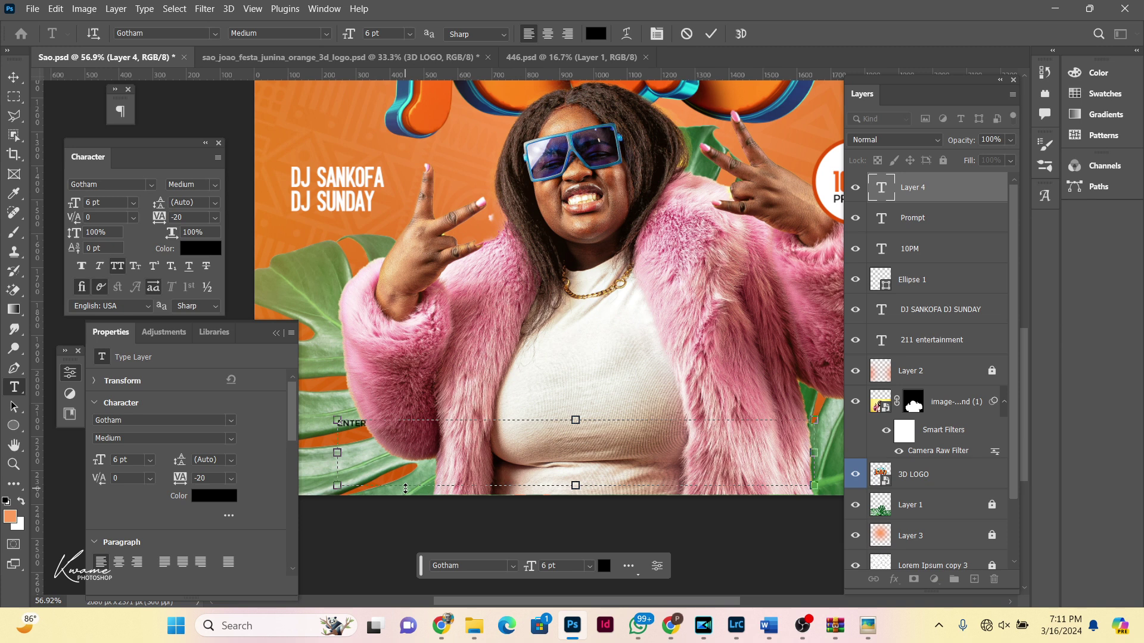
pyautogui.write('TAIN')
pyautogui.write('MENT IS THE ART OF WEA')
pyautogui.write('VING ')
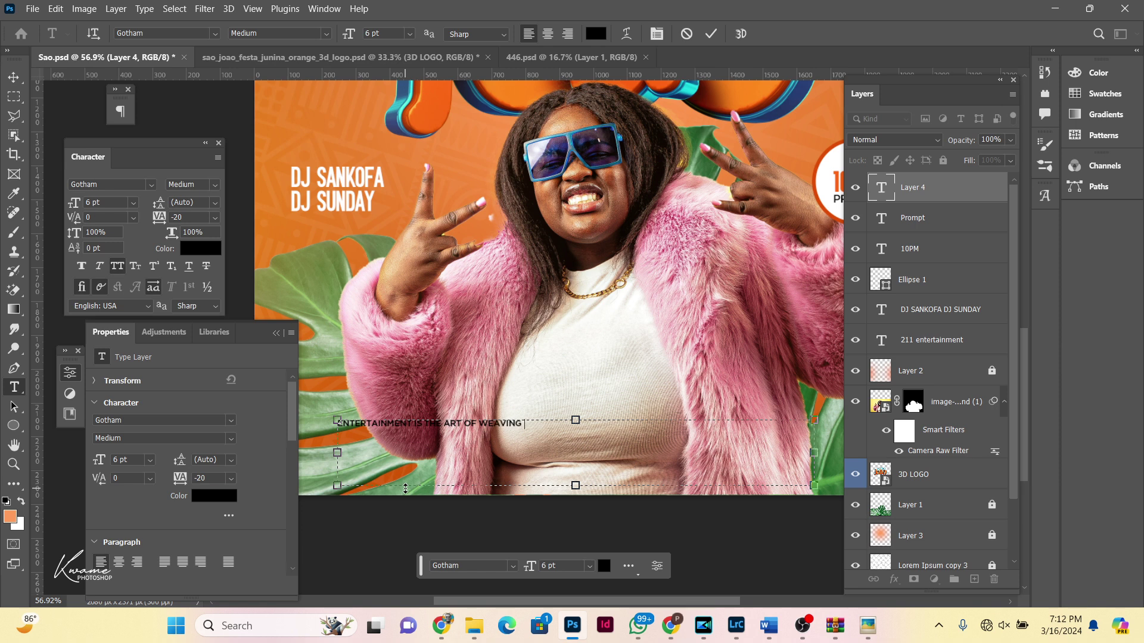
pyautogui.write('DREAMS')
pyautogui.write(' INTO REA')
pyautogui.write('LITY, ')
pyautogui.write('WHERE IMAGI')
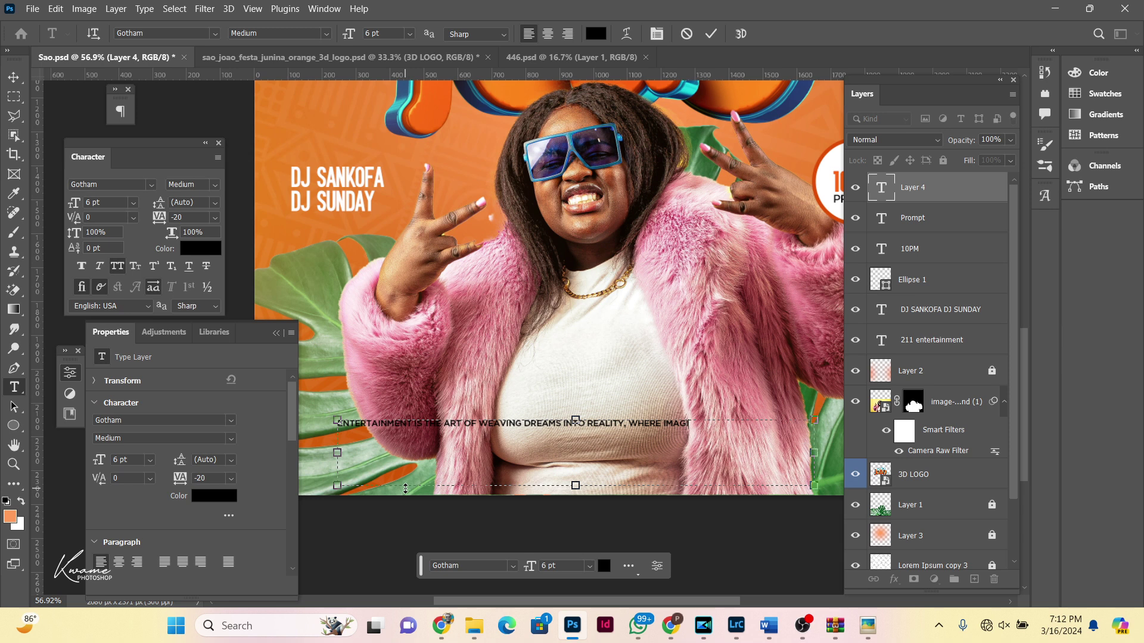
pyautogui.write('NATION')
pyautogui.write(' D')
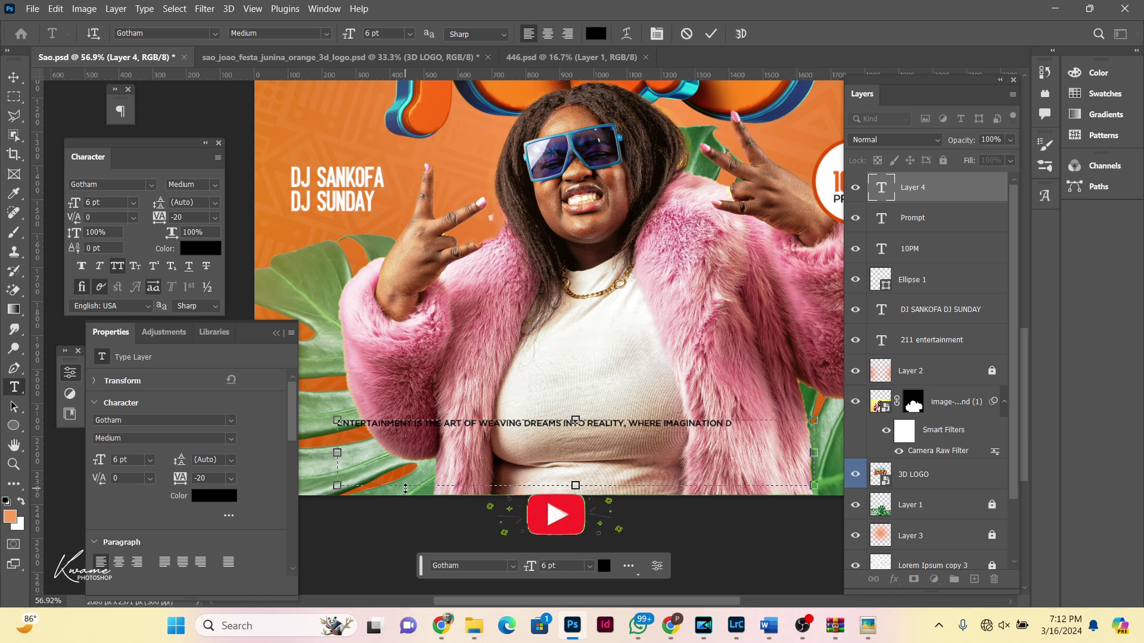
pyautogui.write('ANCE')
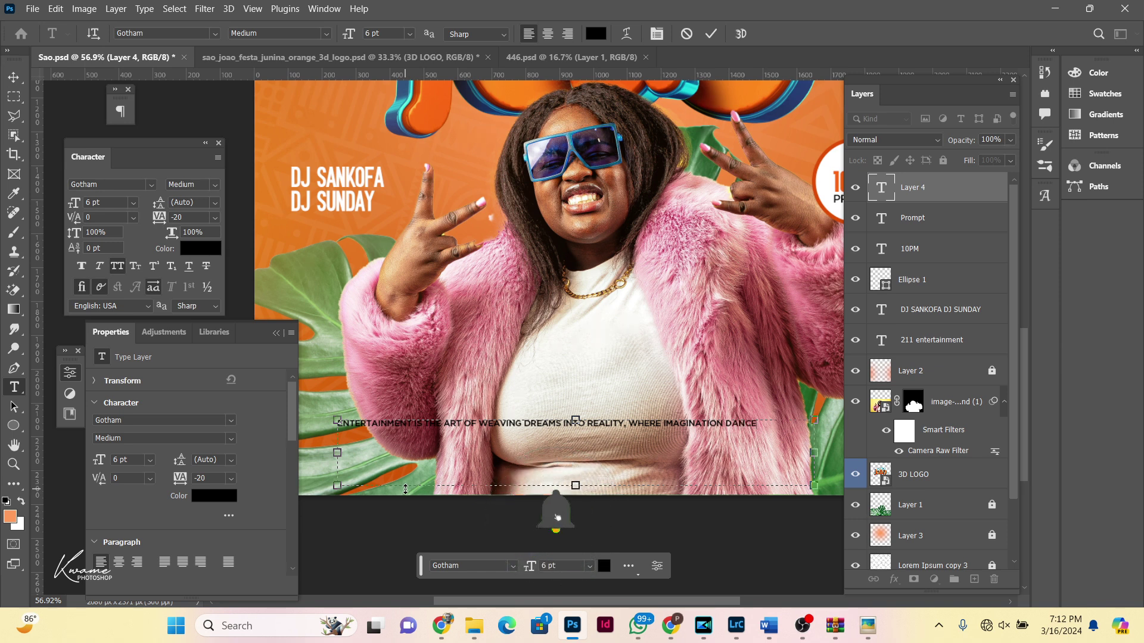
pyautogui.write('S AND LA')
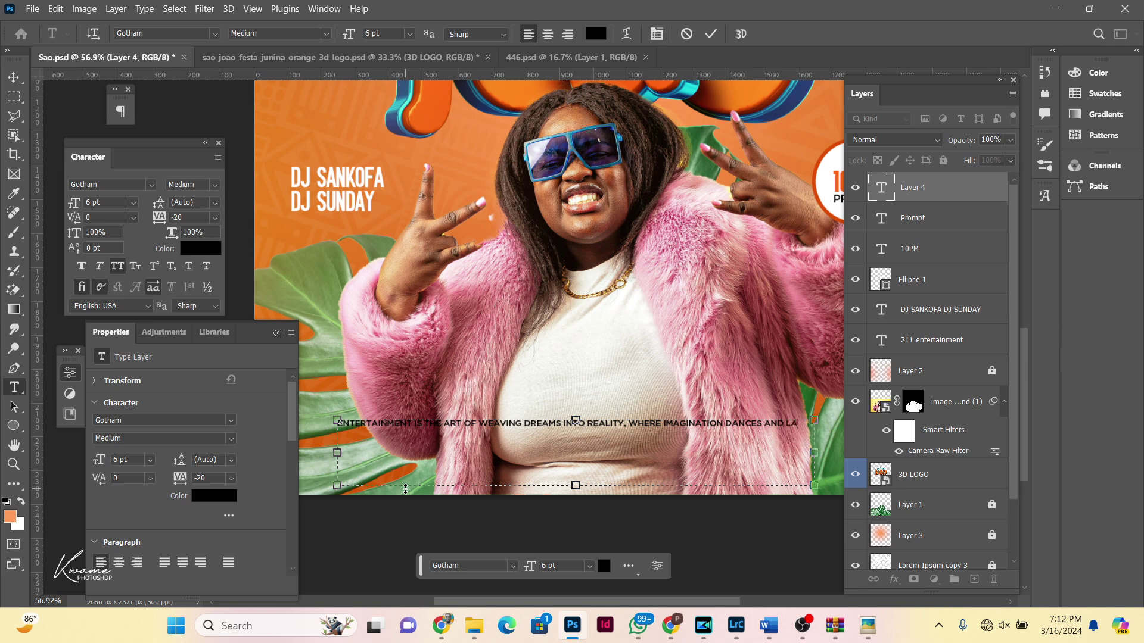
pyautogui.write('GHT')
pyautogui.write('ER REIGNS SUPREME')
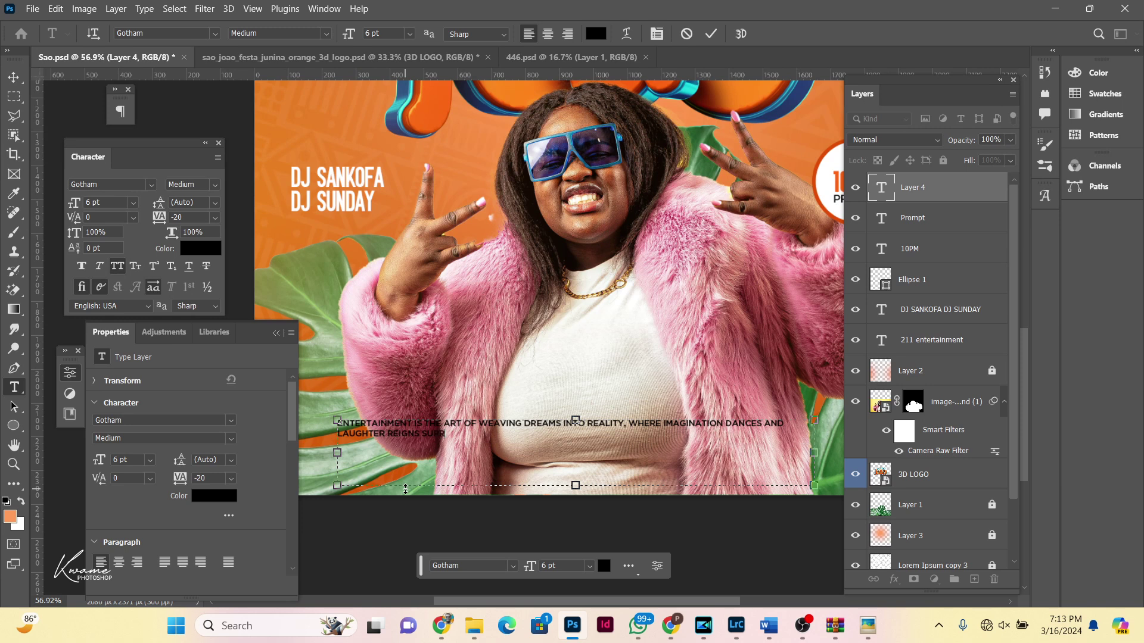
# Step: Finish typing the quote, then make it sentence case, centre-aligned, at 7 pt
pyautogui.write('ME')
pyautogui.hotkey('ctrl', 'a')
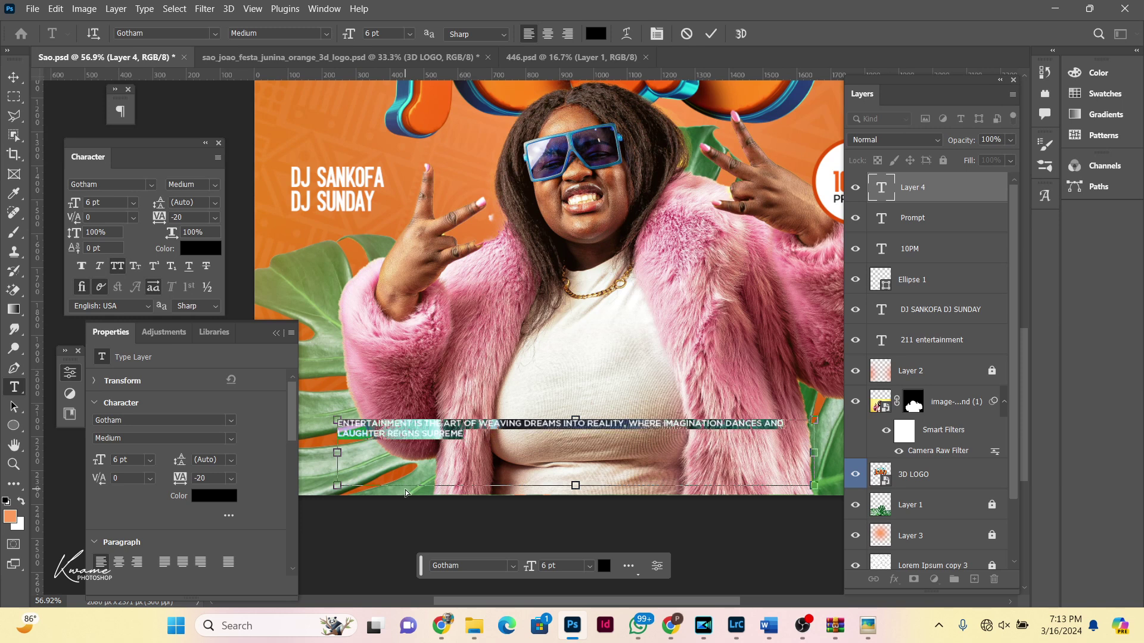
pyautogui.click(118, 267)
pyautogui.moveTo(337, 453); pyautogui.dragTo(558, 458)
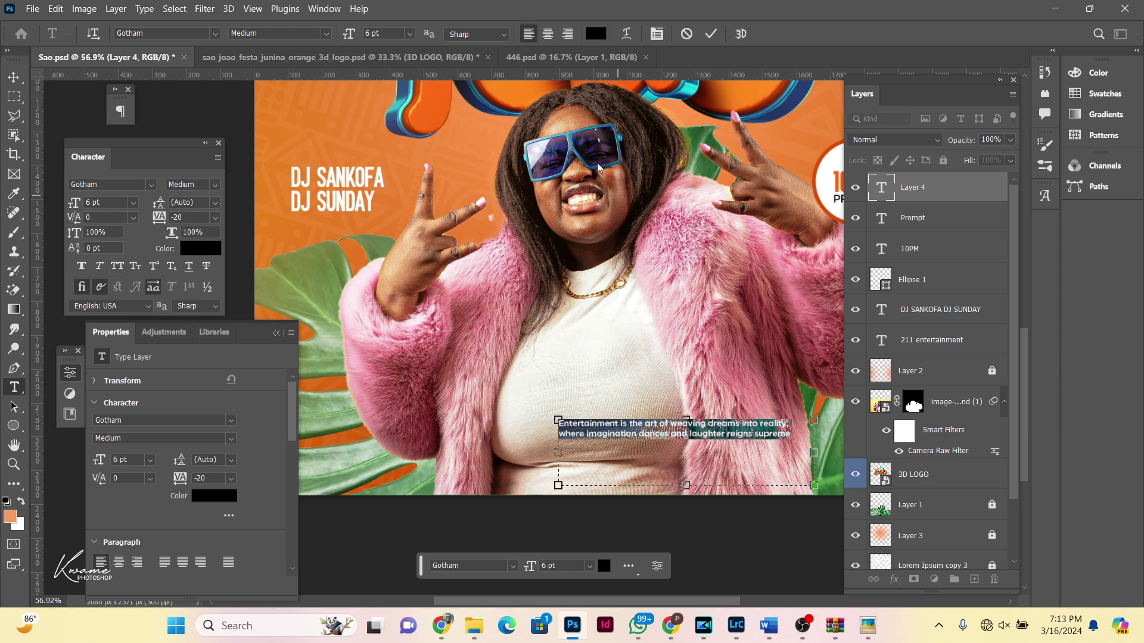
pyautogui.click(548, 34)
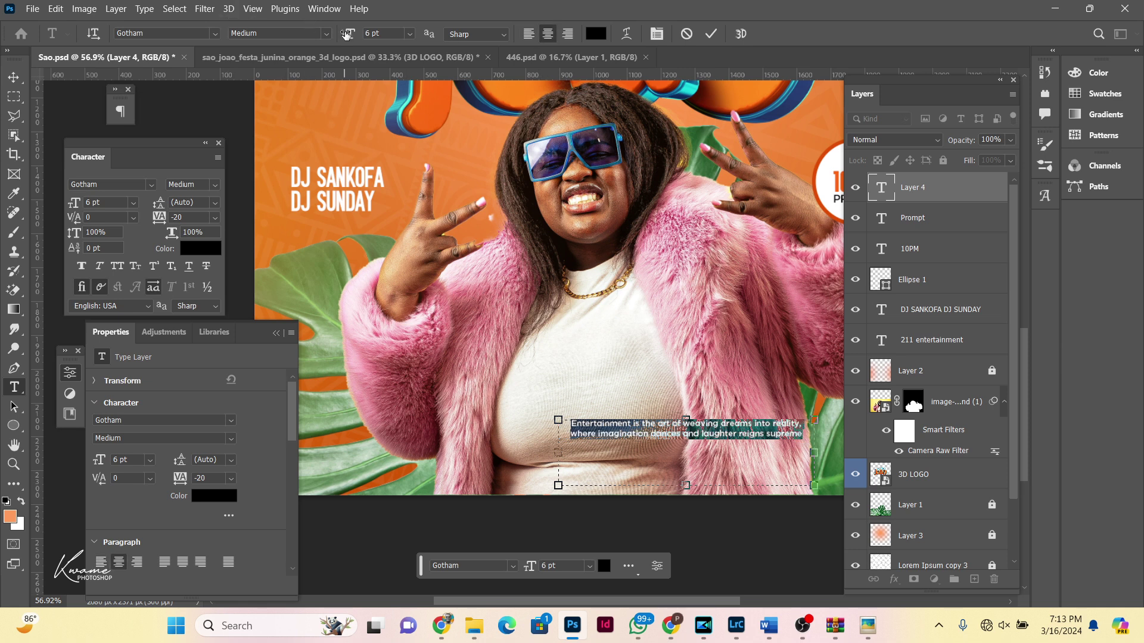
pyautogui.moveTo(349, 35); pyautogui.dragTo(353, 36)
pyautogui.press('Return')
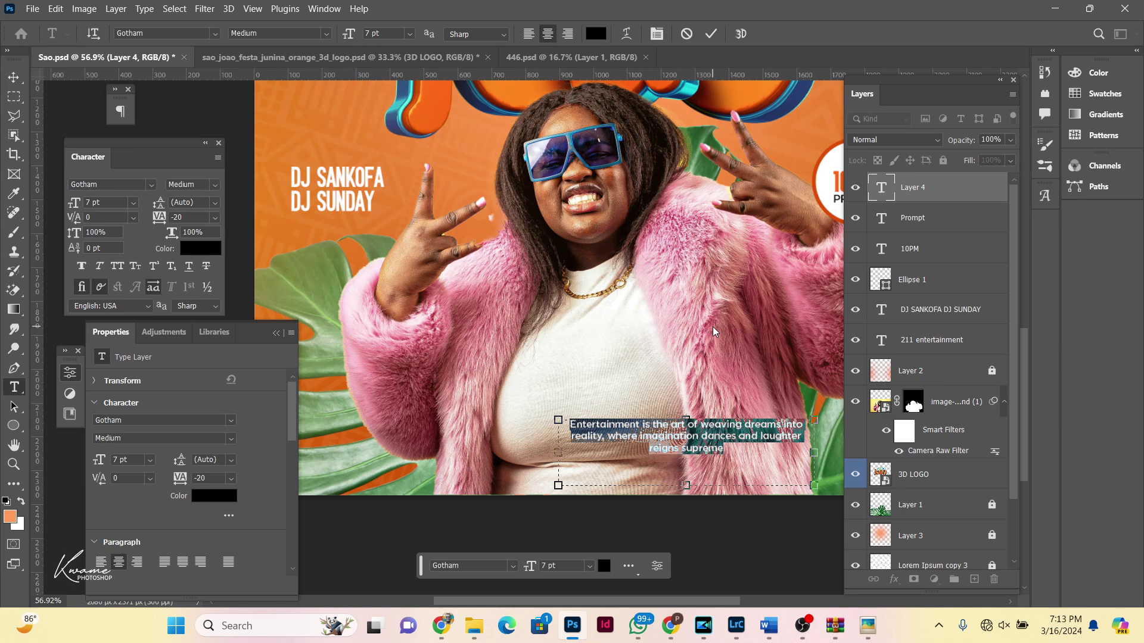
# Step: Resize the quote's text box to wrap over three lines and place it below the woman's chest
pyautogui.moveTo(814, 452); pyautogui.dragTo(775, 456)
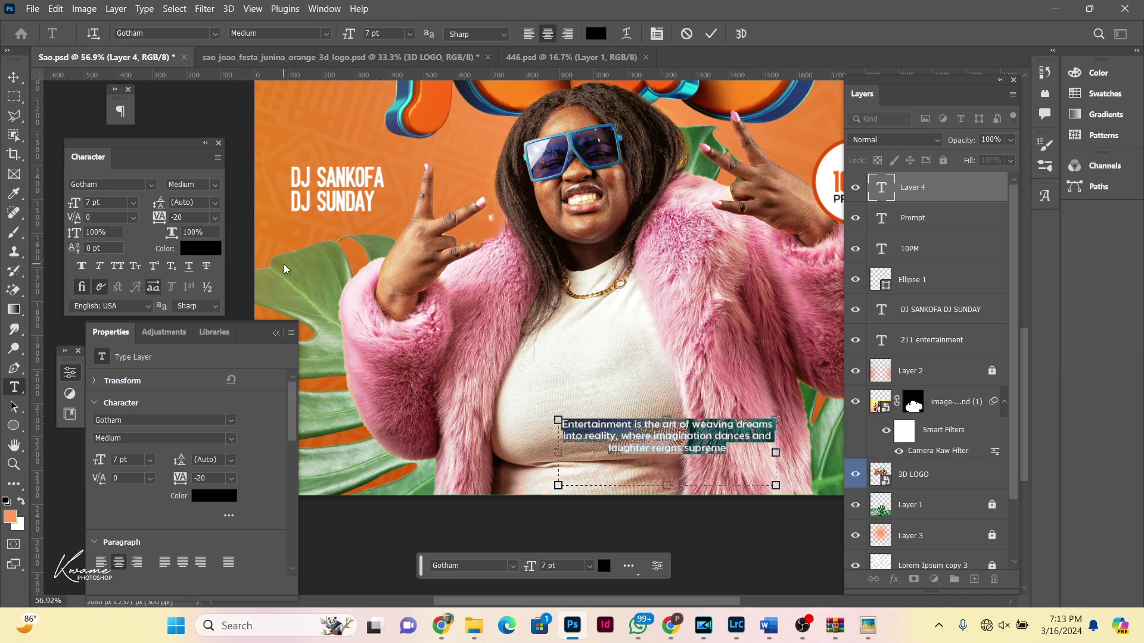
pyautogui.moveTo(675, 490); pyautogui.dragTo(670, 462)
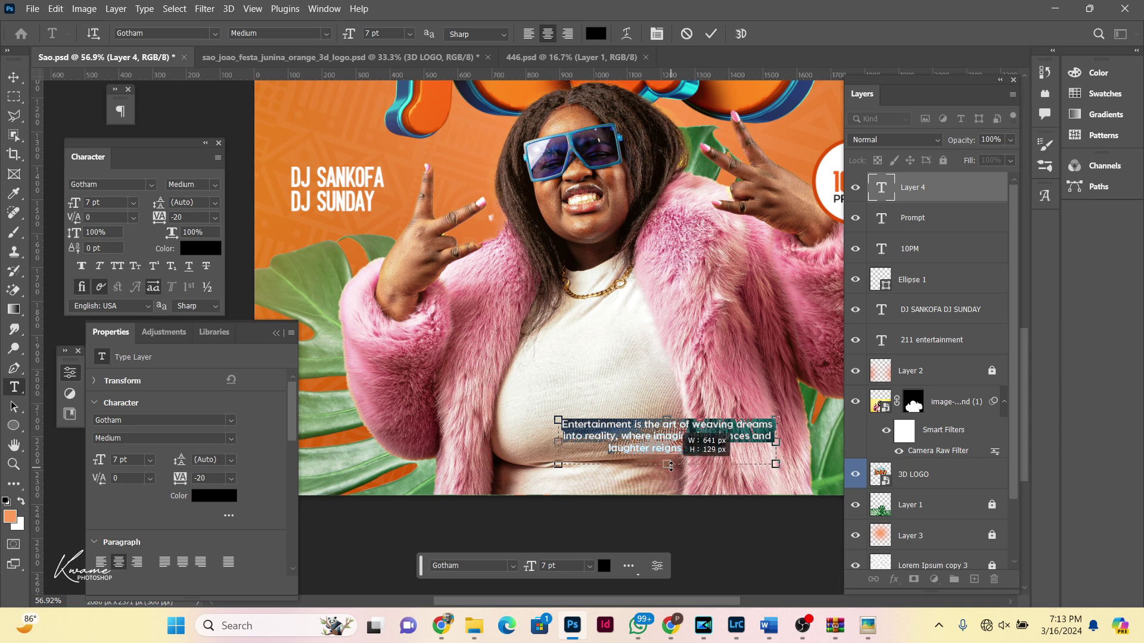
pyautogui.click(13, 77)
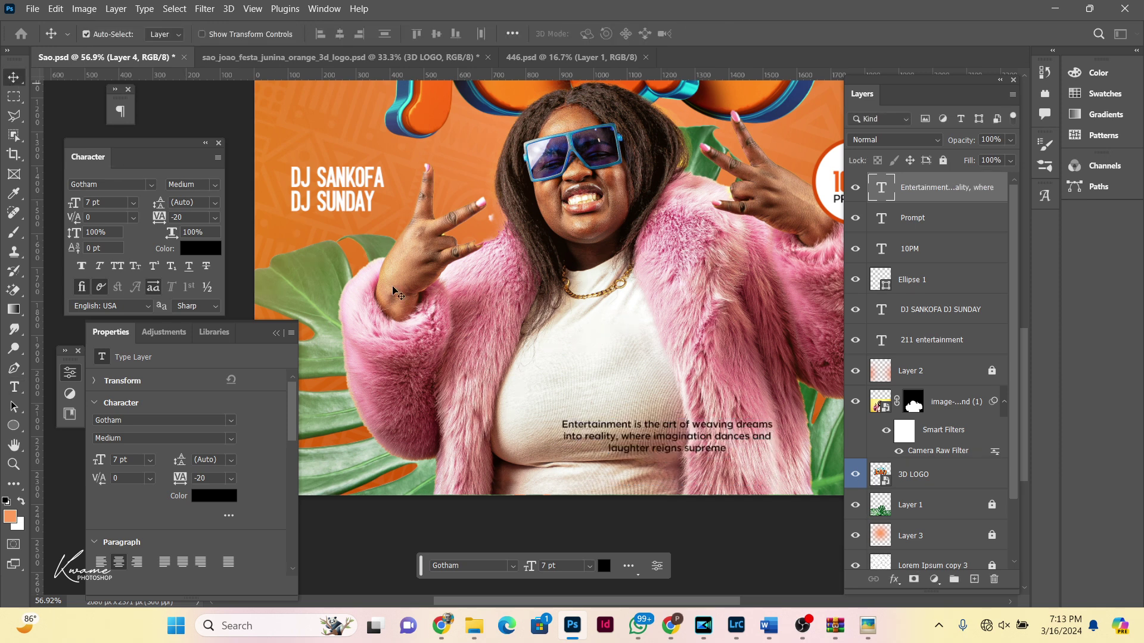
pyautogui.moveTo(628, 445); pyautogui.dragTo(567, 460)
pyautogui.scroll(-3, 568, 460)
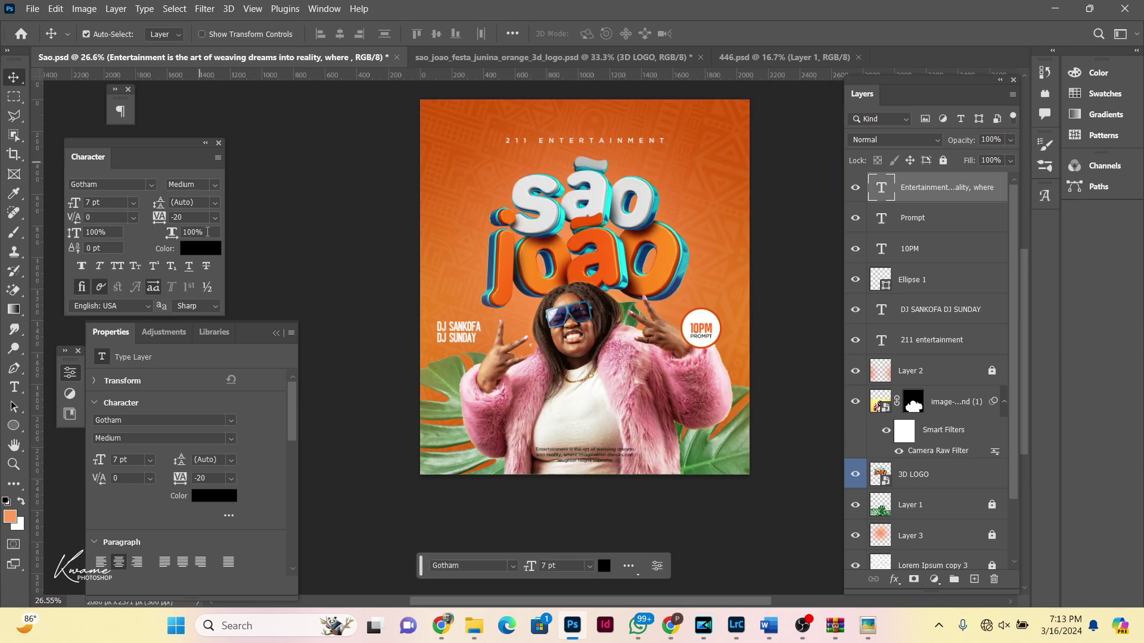
# Step: Recolour the quote text white by sampling white from the flyer
pyautogui.click(194, 244)
pyautogui.click(602, 143)
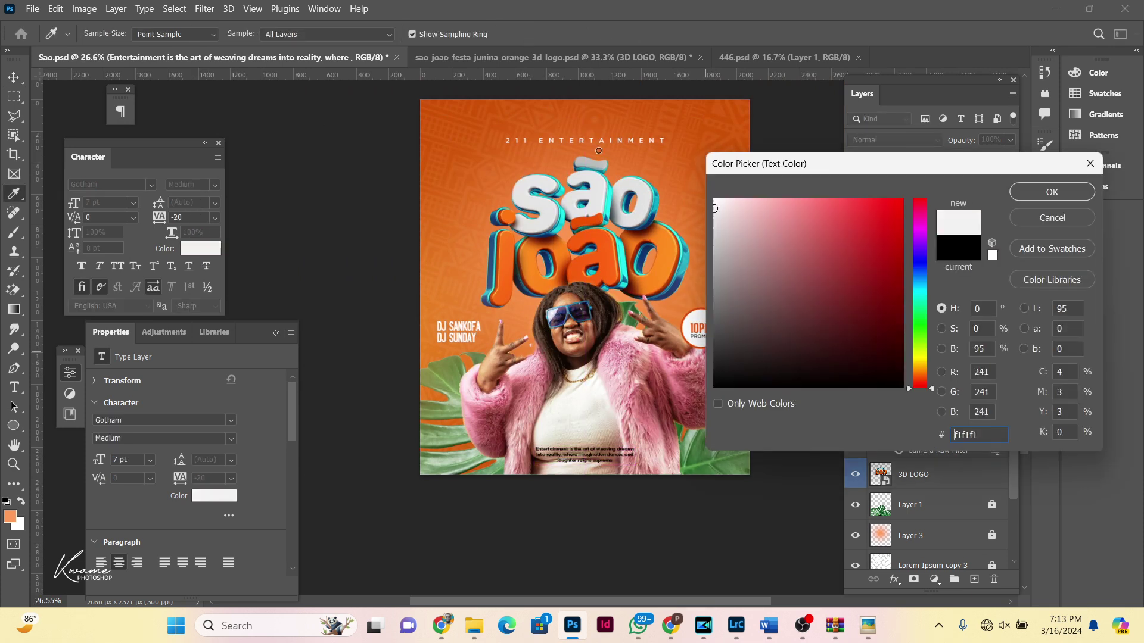
pyautogui.press('Return')
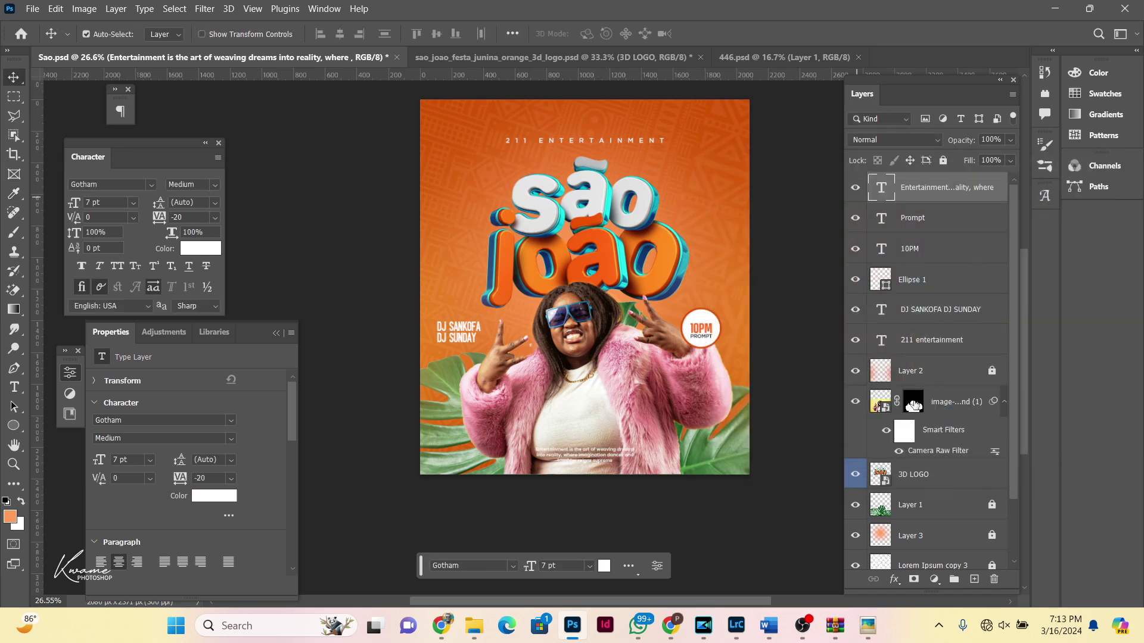
pyautogui.click(925, 407)
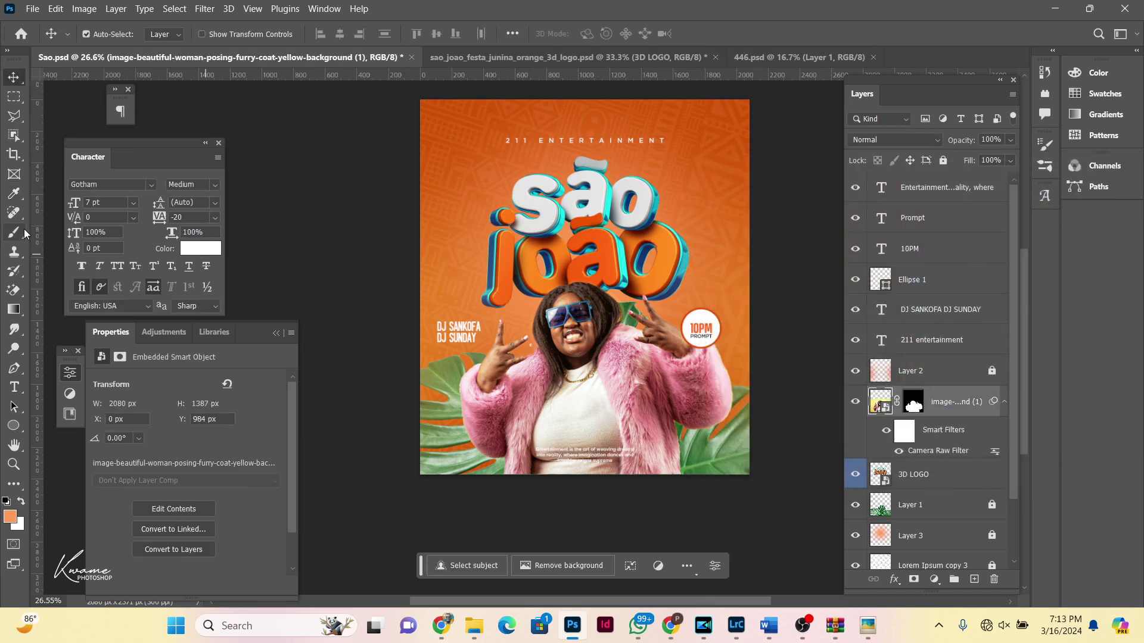
# Step: Draw an orange gradient fill rising from below the flyer up to the woman's chest
pyautogui.click(13, 309)
pyautogui.moveTo(573, 500); pyautogui.dragTo(577, 355)
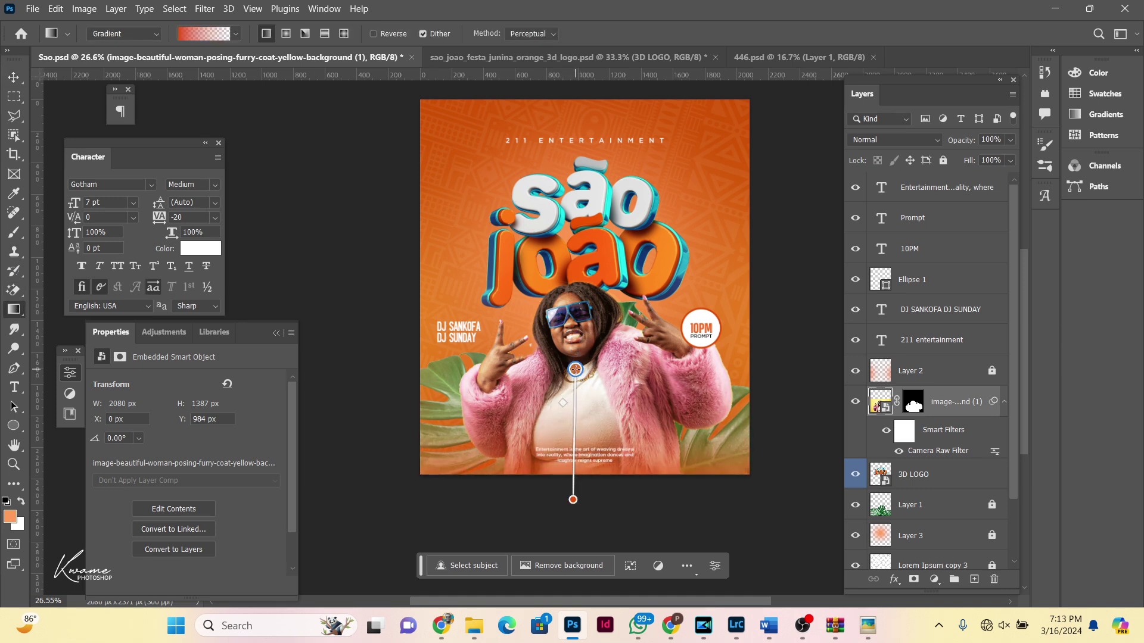
pyautogui.moveTo(578, 354); pyautogui.dragTo(576, 363)
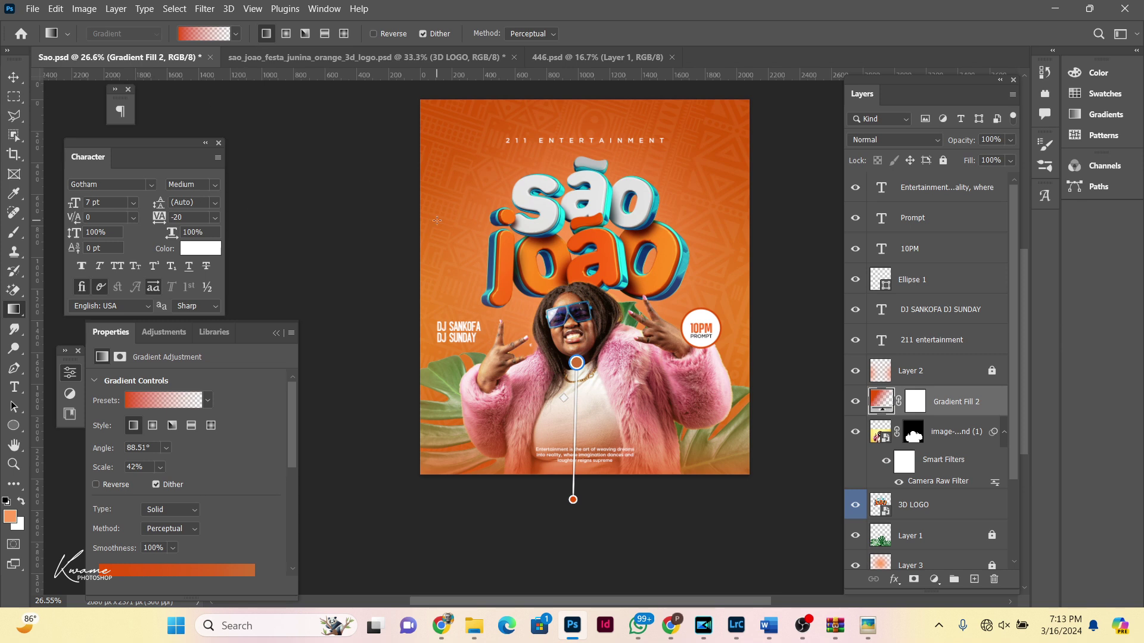
pyautogui.moveTo(576, 363); pyautogui.dragTo(574, 360)
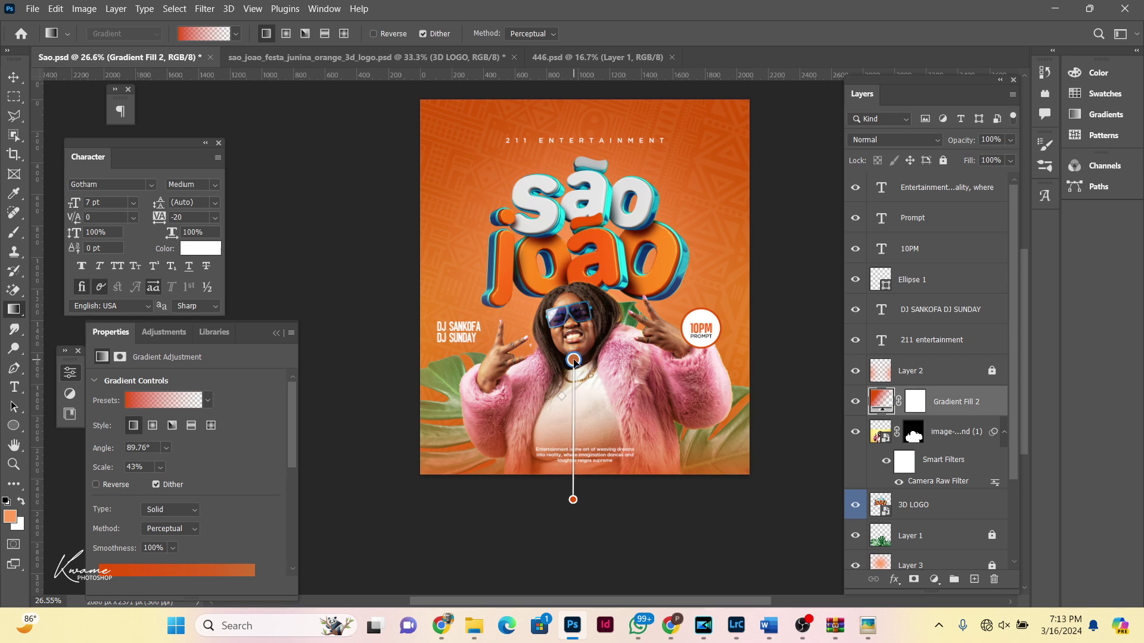
pyautogui.click(13, 78)
pyautogui.click(590, 457)
pyautogui.hotkey('ctrl', 't')
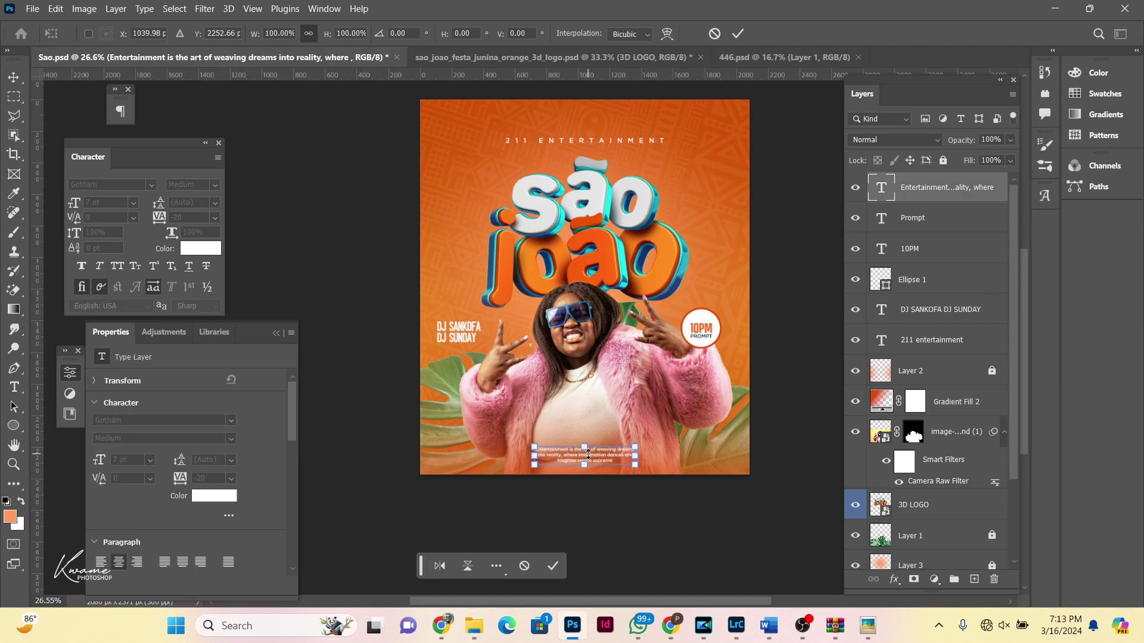
# Step: Scale the white quote up to about 8.29 pt and centre it near the bottom edge
pyautogui.moveTo(534, 465); pyautogui.dragTo(513, 467)
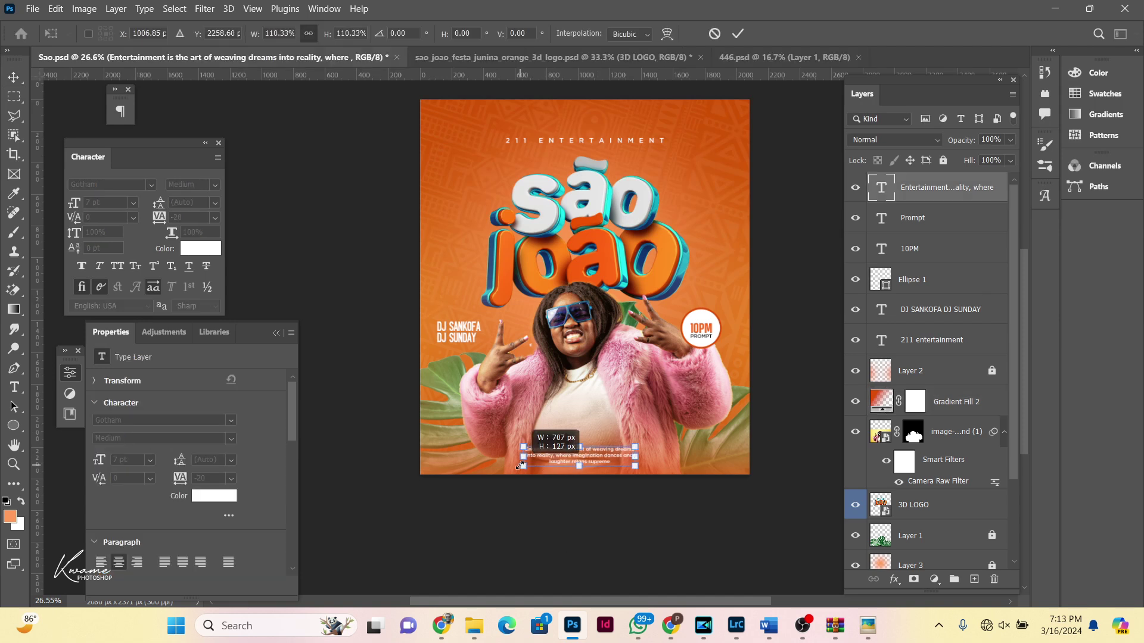
pyautogui.press('Return')
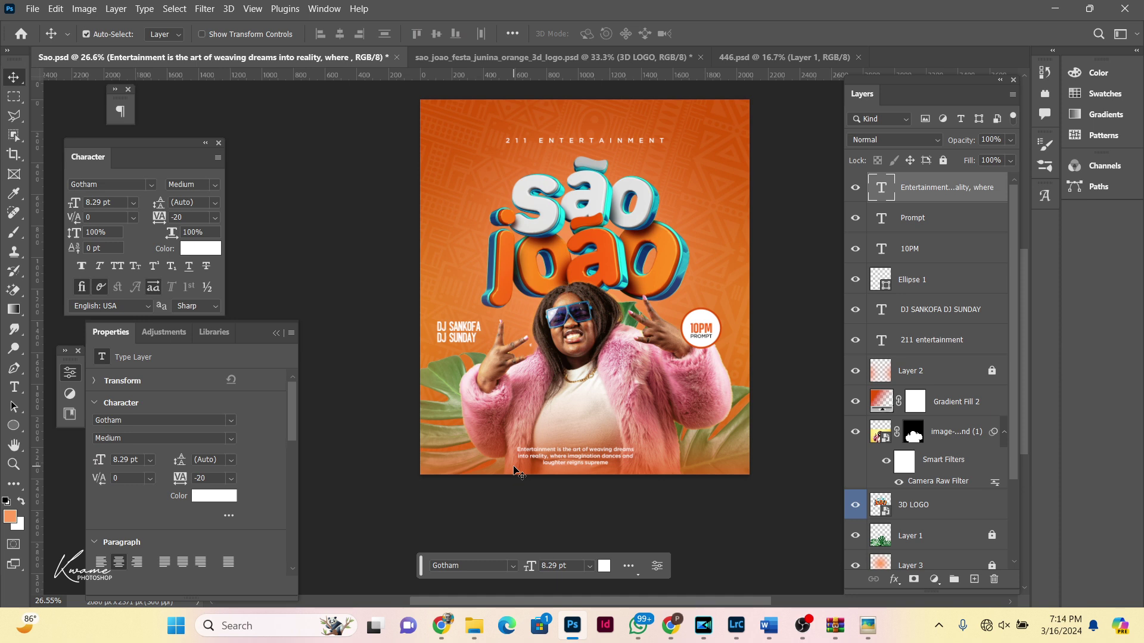
pyautogui.moveTo(570, 458); pyautogui.dragTo(580, 452)
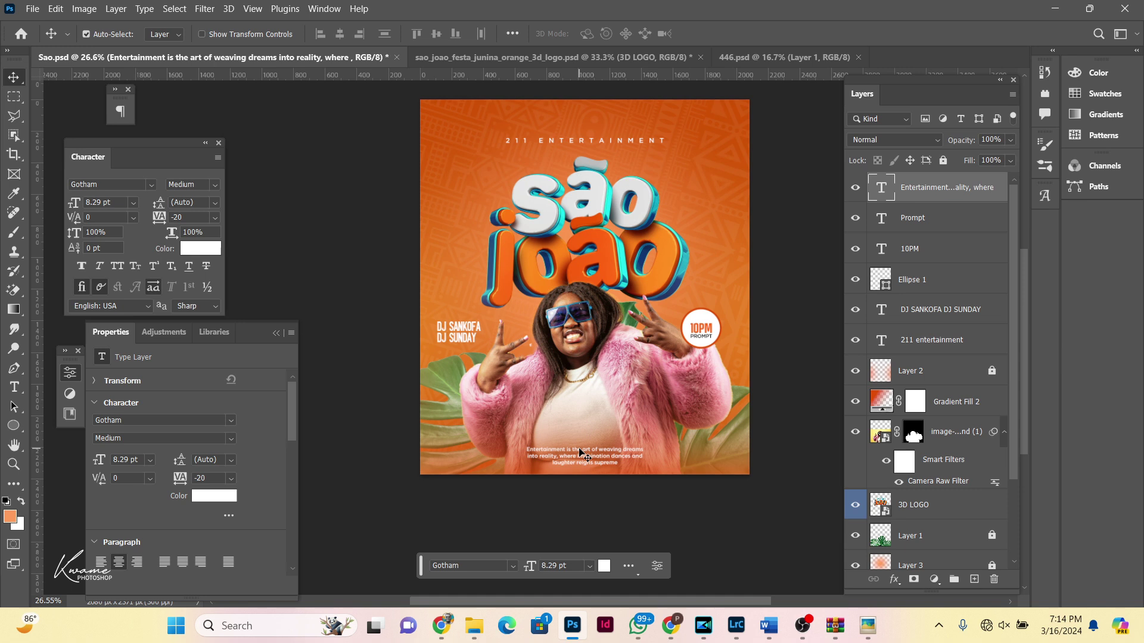
pyautogui.press('ctrl')
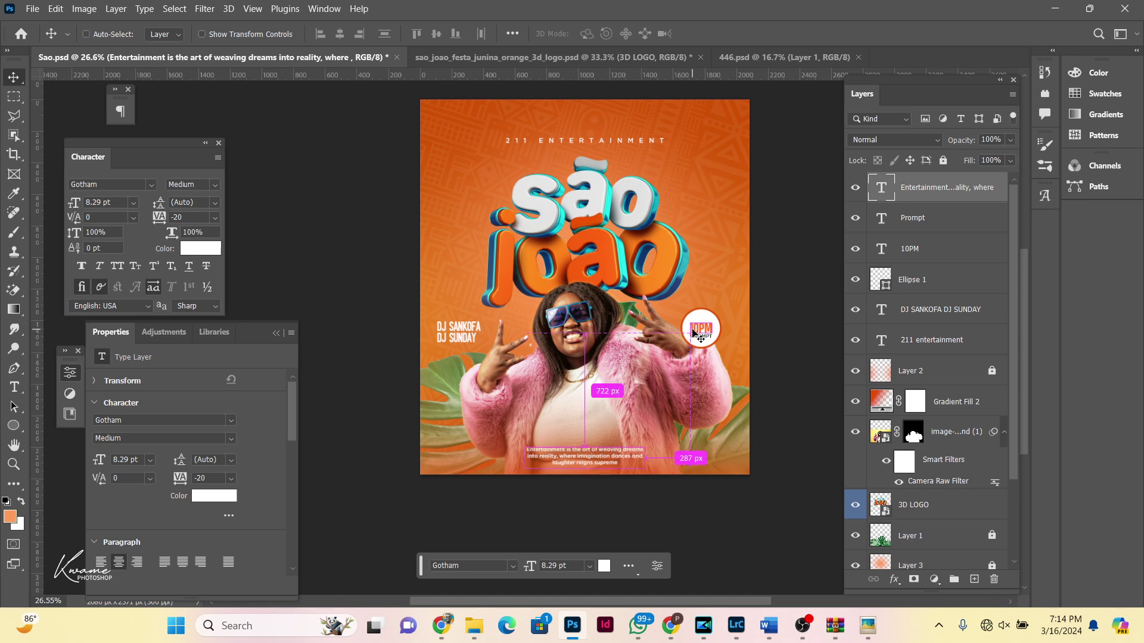
pyautogui.scroll(2, 694, 334)
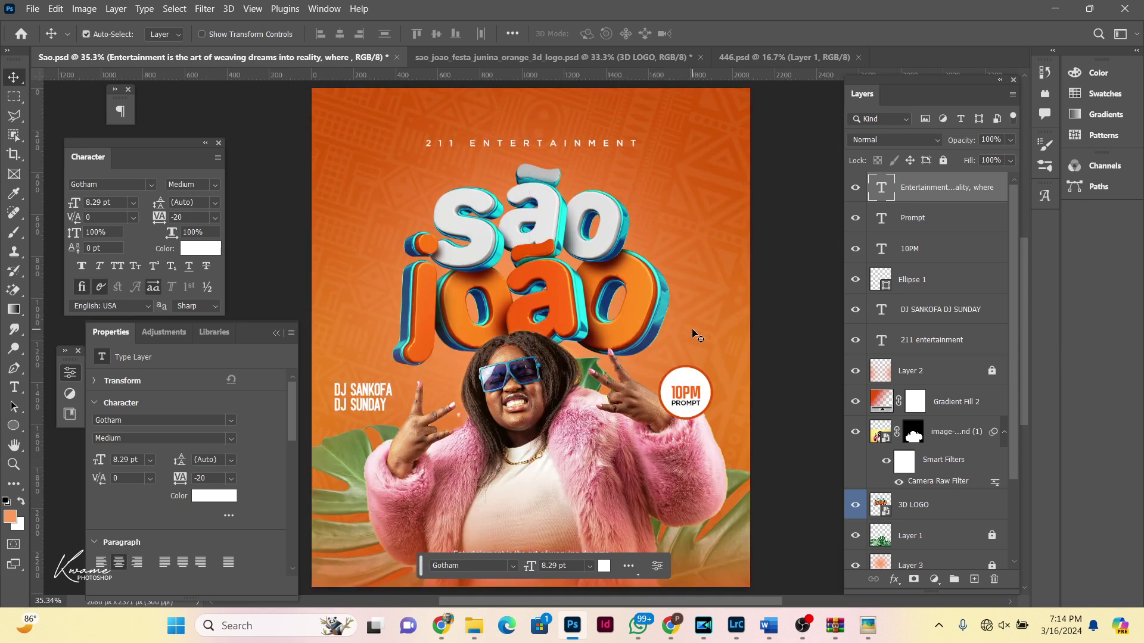
pyautogui.press('ctrl')
pyautogui.scroll(-2, 691, 430)
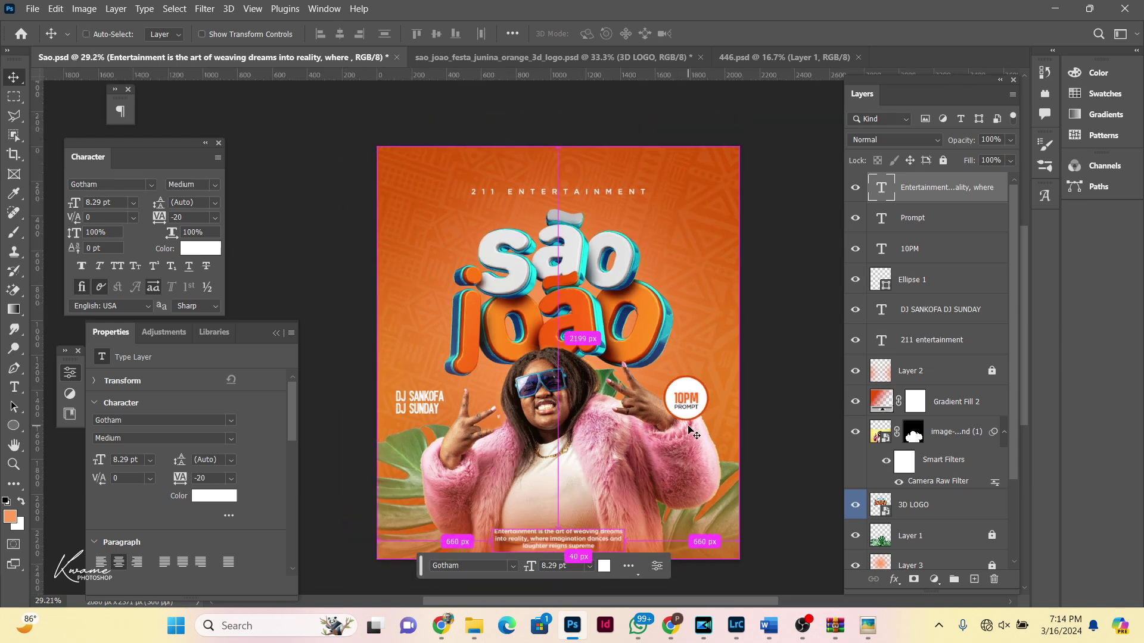
pyautogui.keyDown('ctrl'); pyautogui.click(691, 430); pyautogui.keyUp('ctrl')
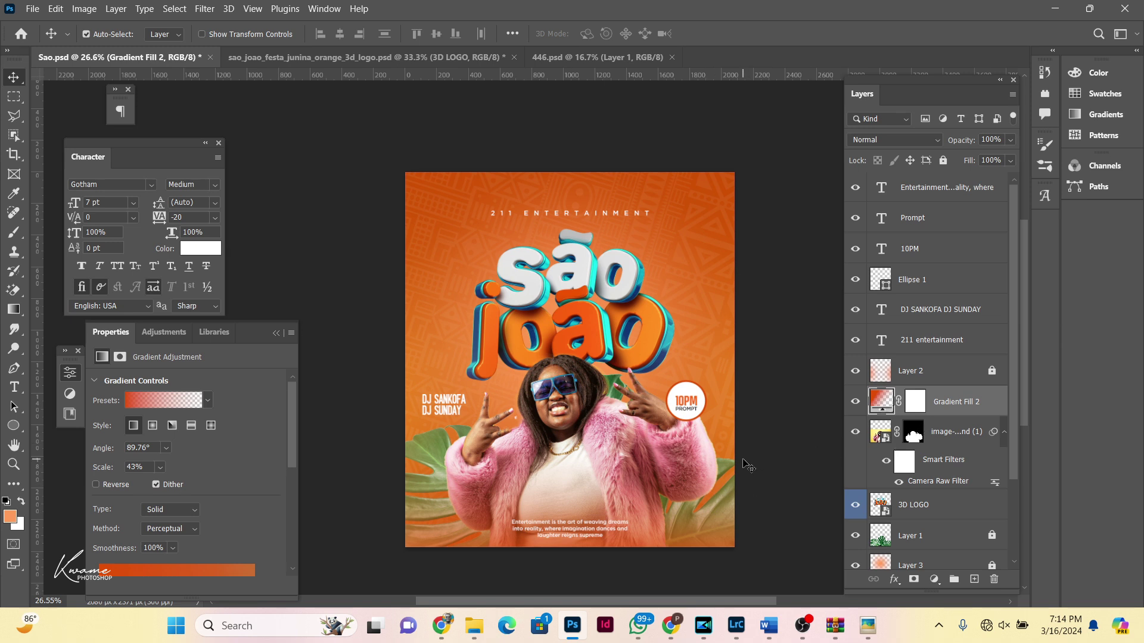
# Step: Unlock the leaves Layer 1 and nudge it slightly upward
pyautogui.click(908, 535)
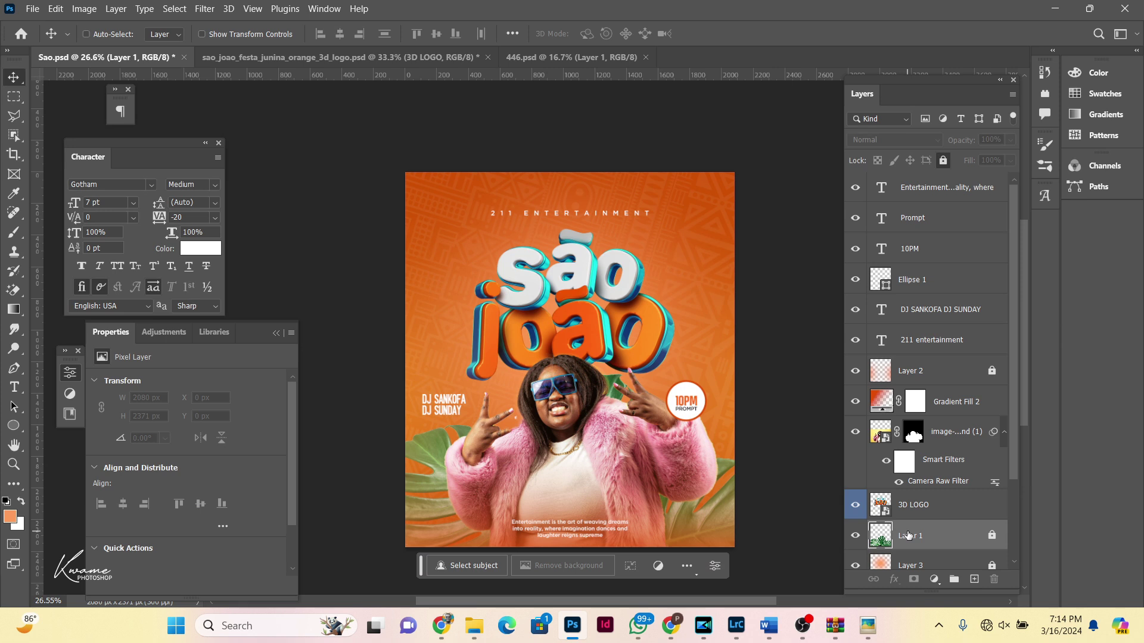
pyautogui.click(992, 536)
pyautogui.hotkey('ctrl', 't')
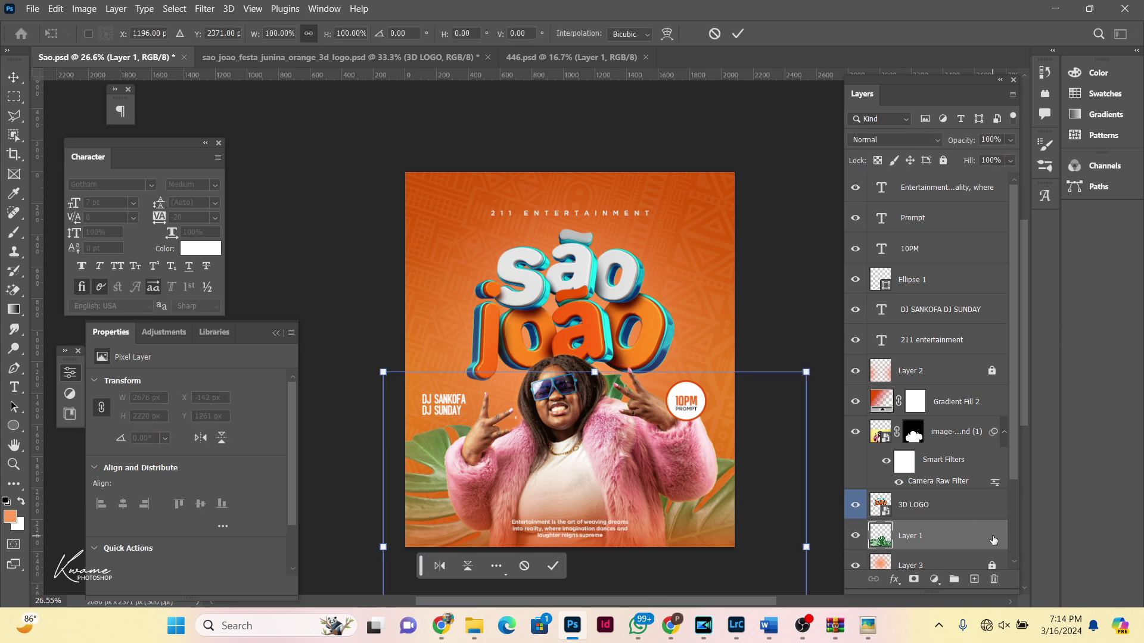
pyautogui.moveTo(673, 491); pyautogui.dragTo(675, 488)
pyautogui.press('Return')
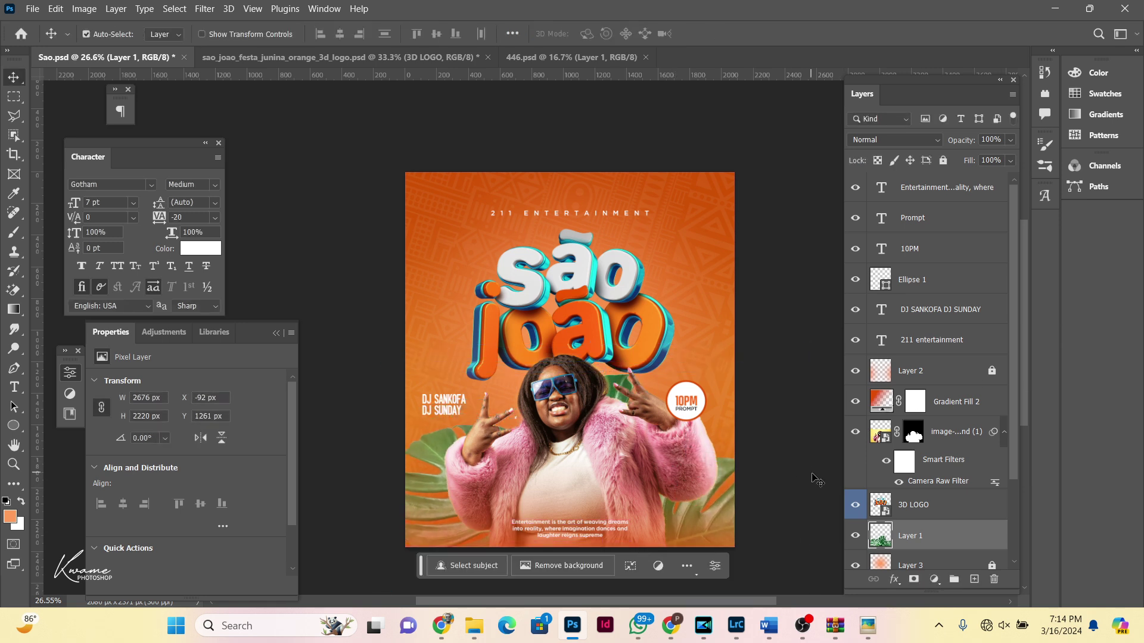
# Step: Load the woman's outline from her photo layer's mask as a selection
pyautogui.keyDown('ctrl'); pyautogui.click(876, 439); pyautogui.keyUp('ctrl')
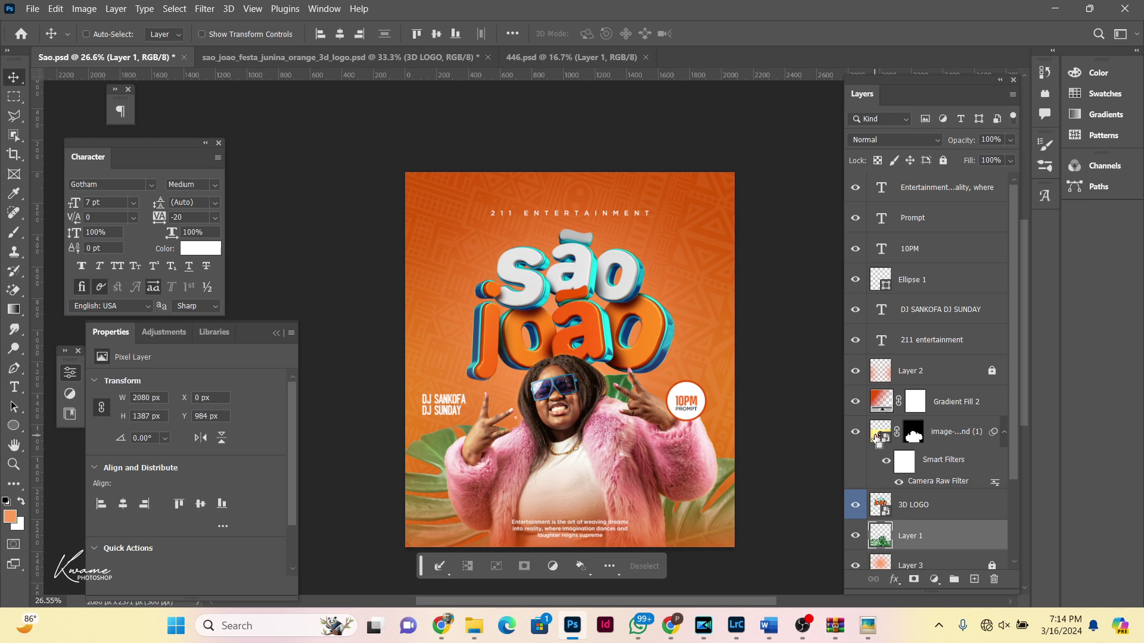
pyautogui.hotkey('ctrl', 'd')
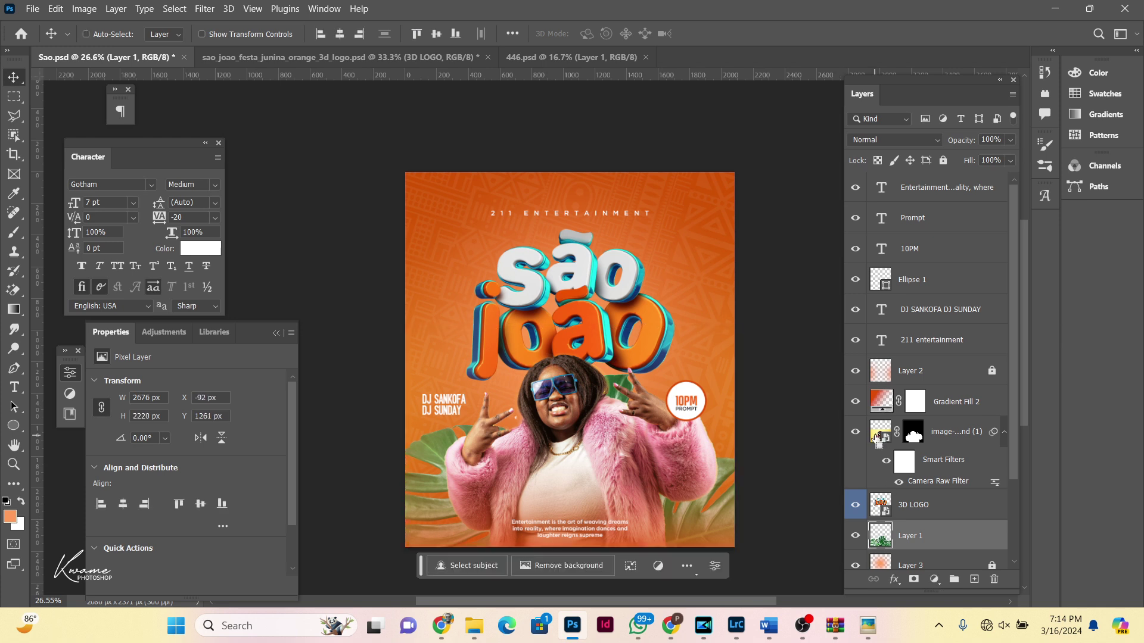
pyautogui.keyDown('ctrl'); pyautogui.click(916, 439); pyautogui.keyUp('ctrl')
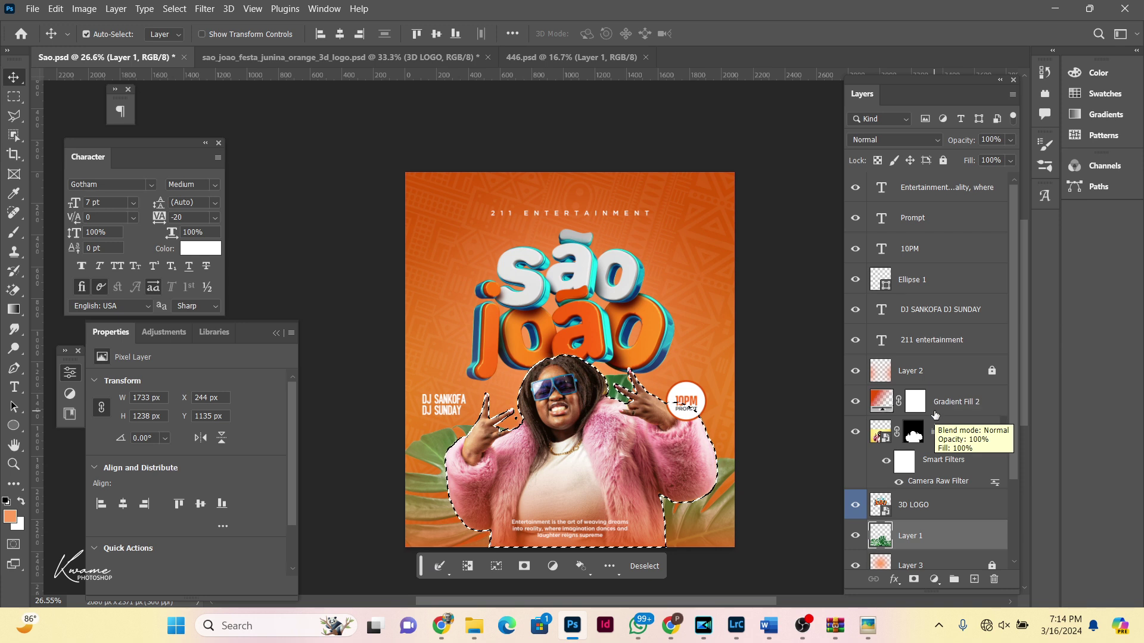
# Step: Fill Gradient Fill 2's mask black everywhere outside the woman's selection
pyautogui.click(918, 409)
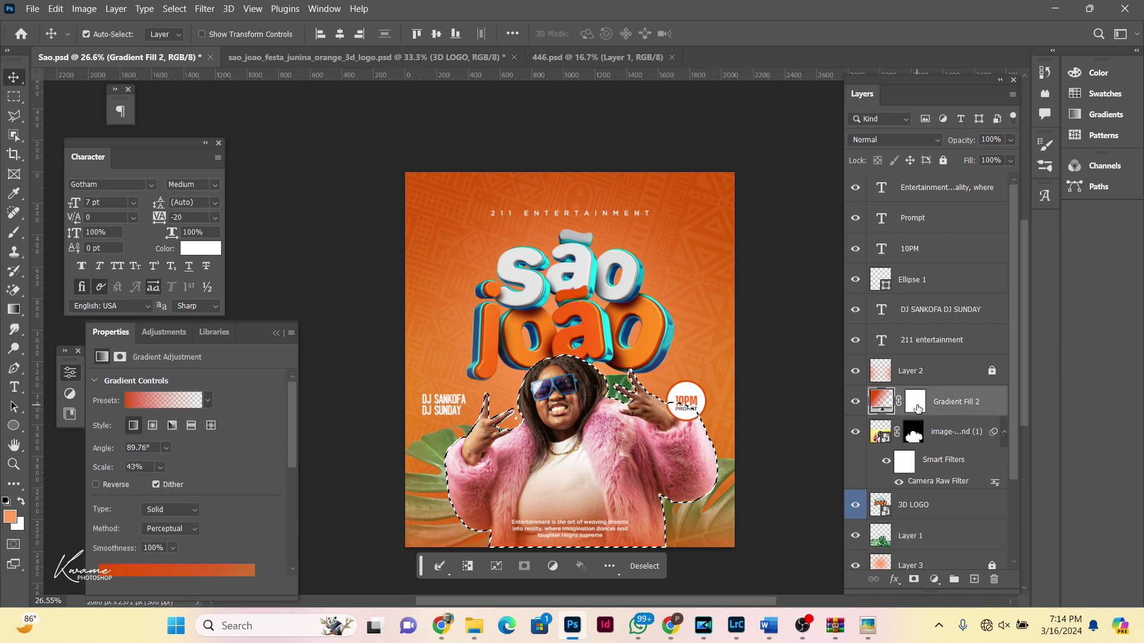
pyautogui.click(916, 405)
pyautogui.hotkey('ctrl', 'shift', 'i')
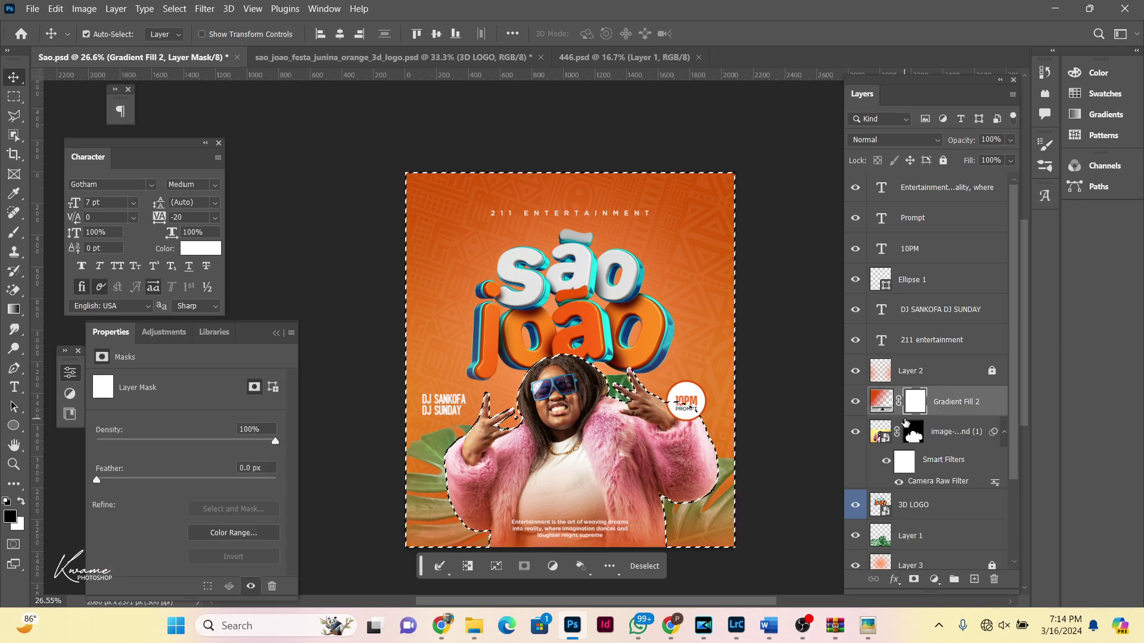
pyautogui.press('b')
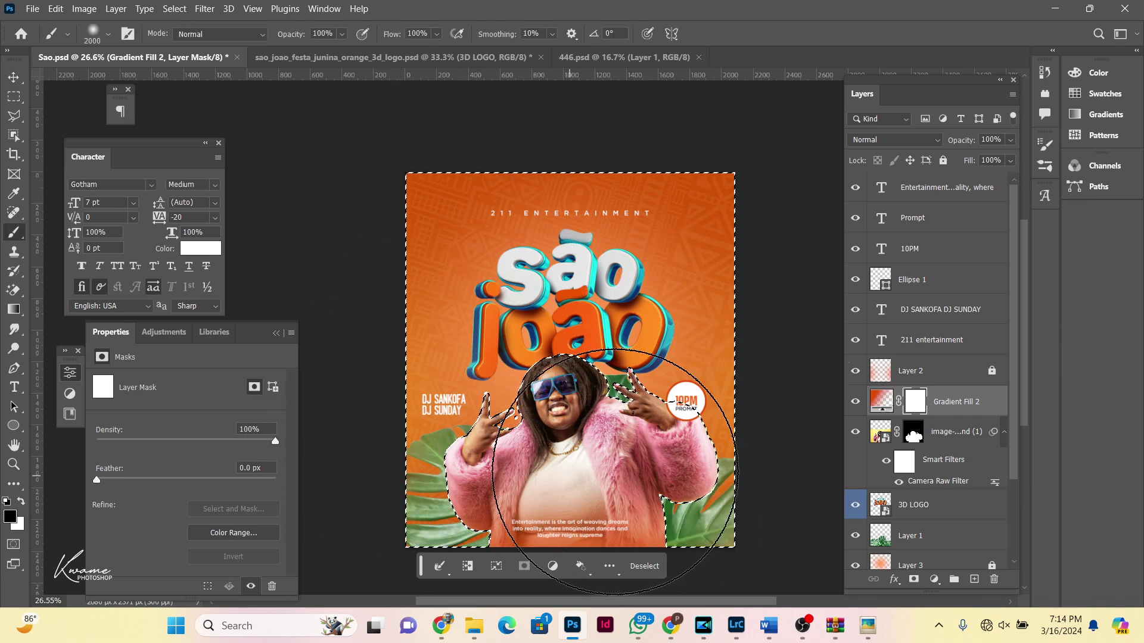
pyautogui.hotkey('alt', 'BackSpace')
pyautogui.hotkey('ctrl', 'd')
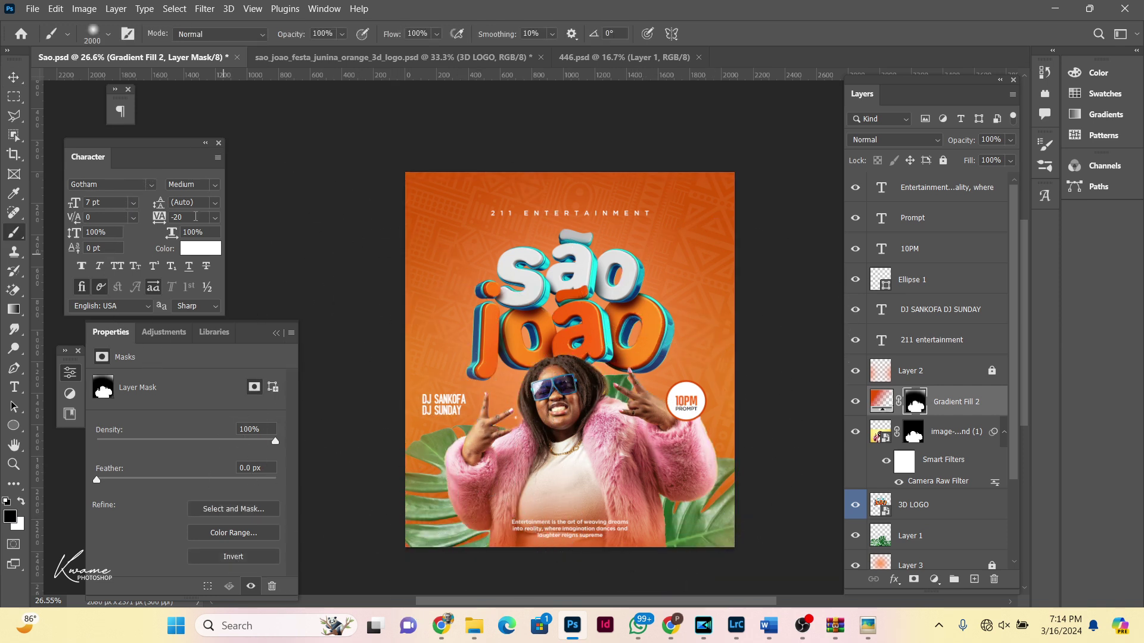
# Step: Undo the opacity change and mask fill, leaving Gradient Fill 2 at 100% with a white mask
pyautogui.click(13, 78)
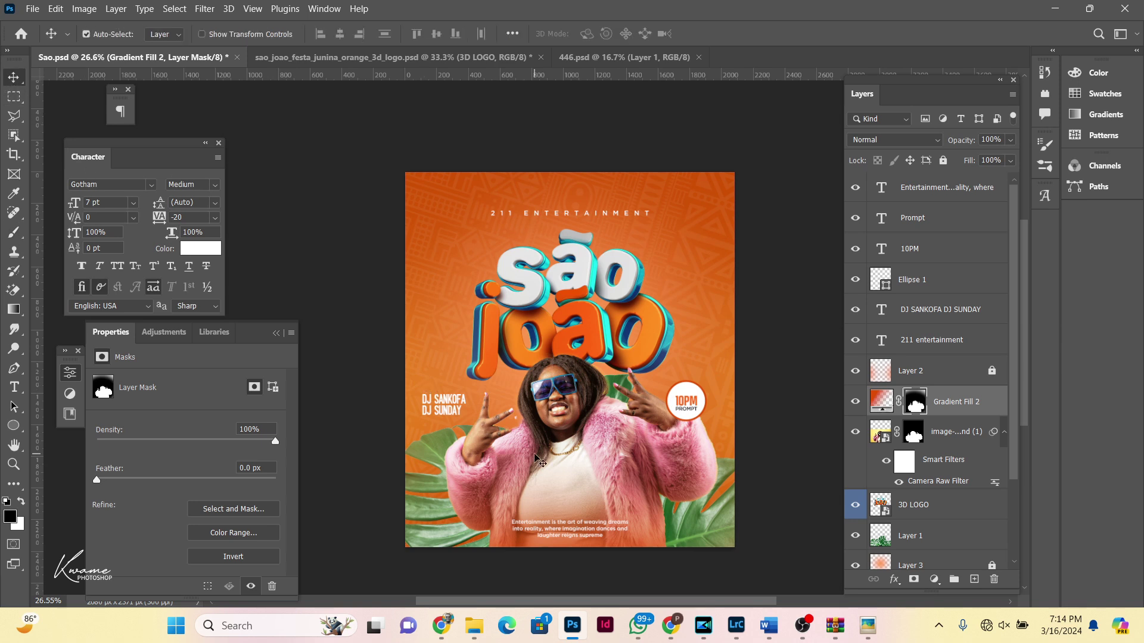
pyautogui.scroll(2, 569, 553)
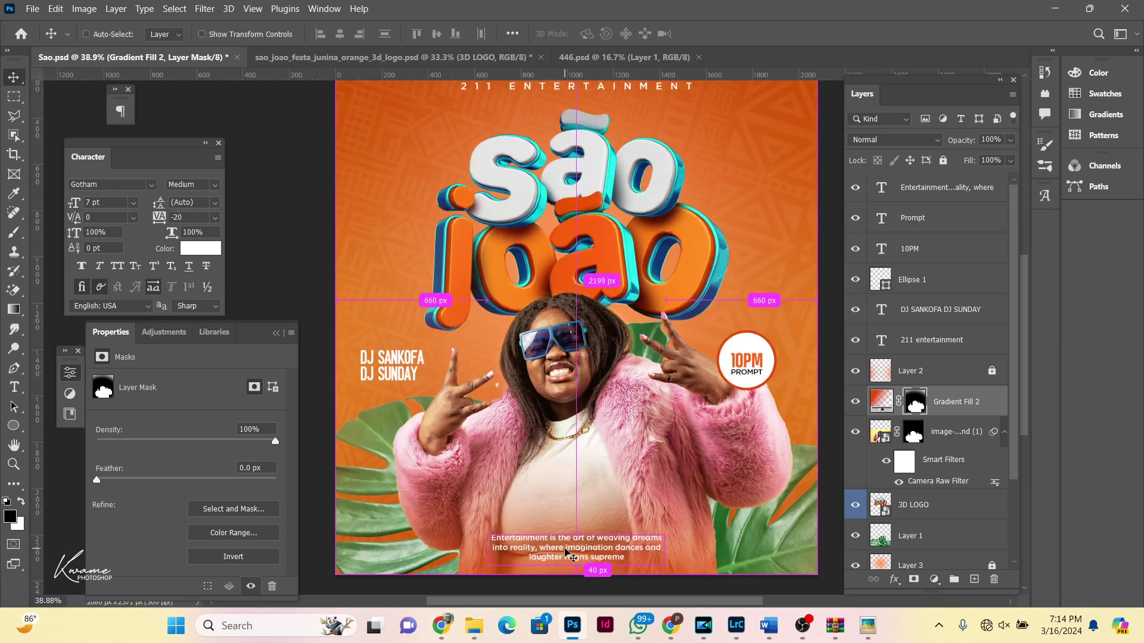
pyautogui.scroll(-1, 569, 553)
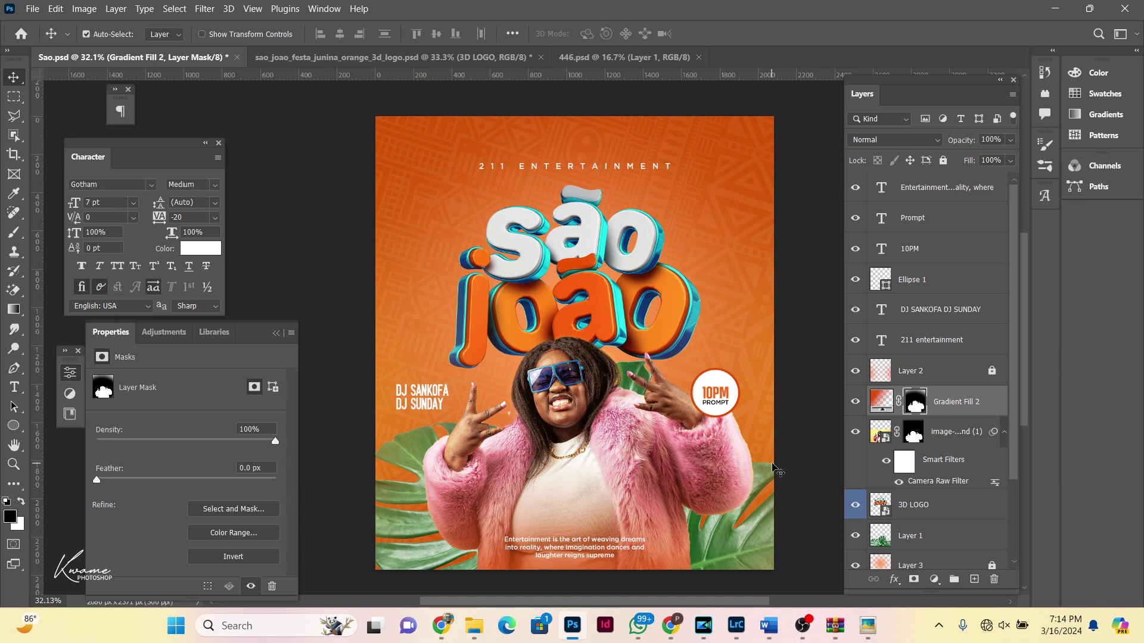
pyautogui.moveTo(960, 142); pyautogui.dragTo(937, 149)
pyautogui.hotkey('ctrl', 'z')
pyautogui.hotkey('ctrl', 'z')
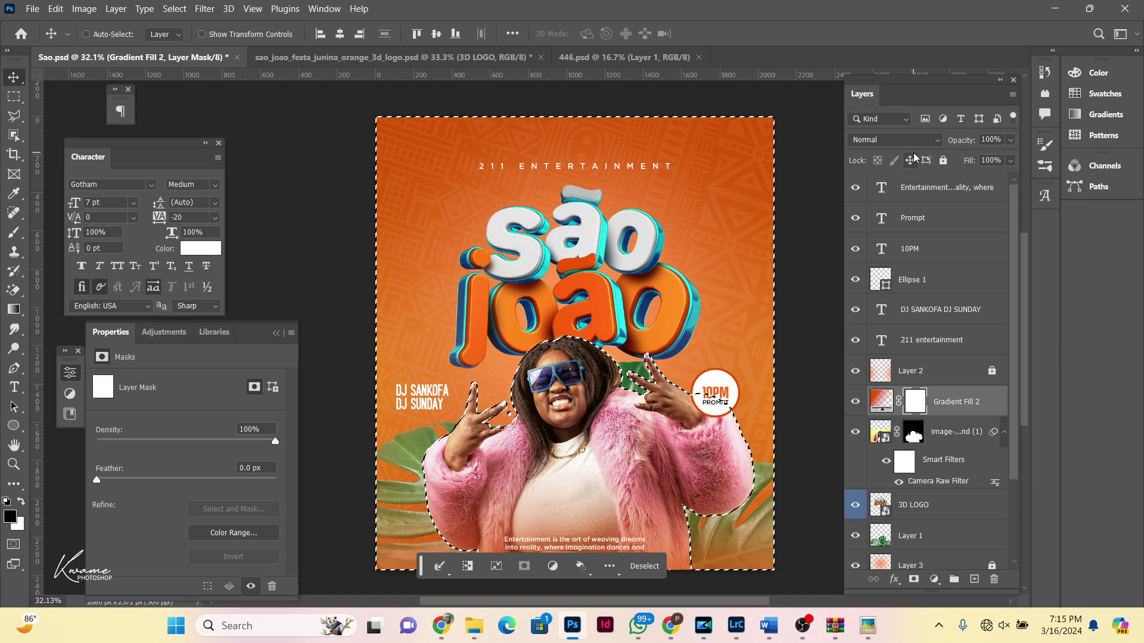
pyautogui.hotkey('ctrl', 'z')
pyautogui.scroll(4, 678, 335)
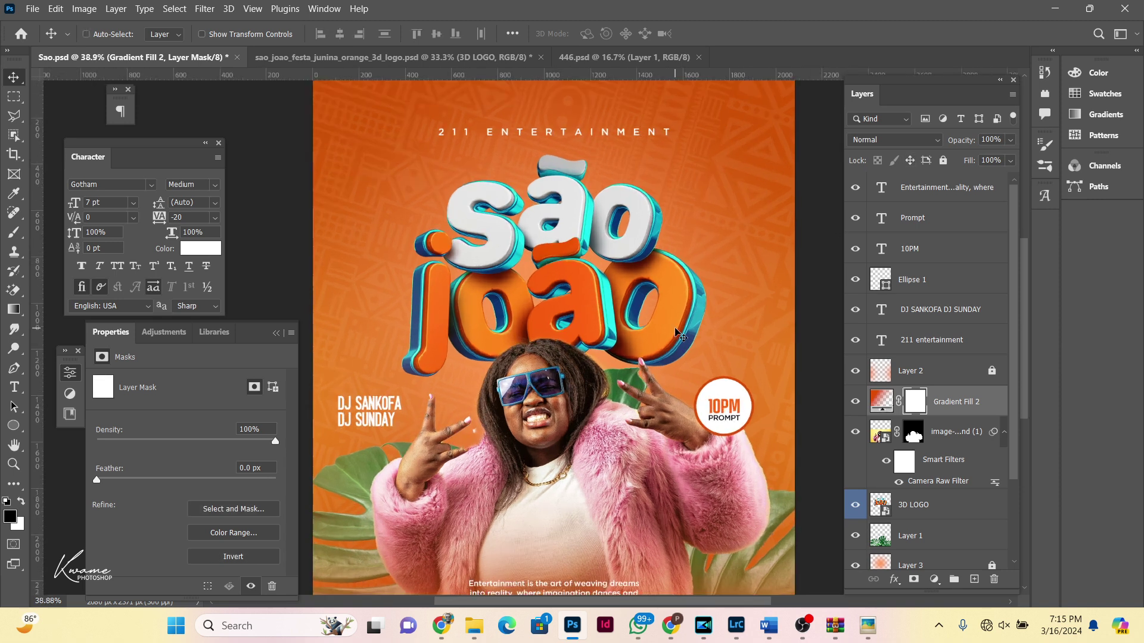
pyautogui.scroll(-3, 678, 334)
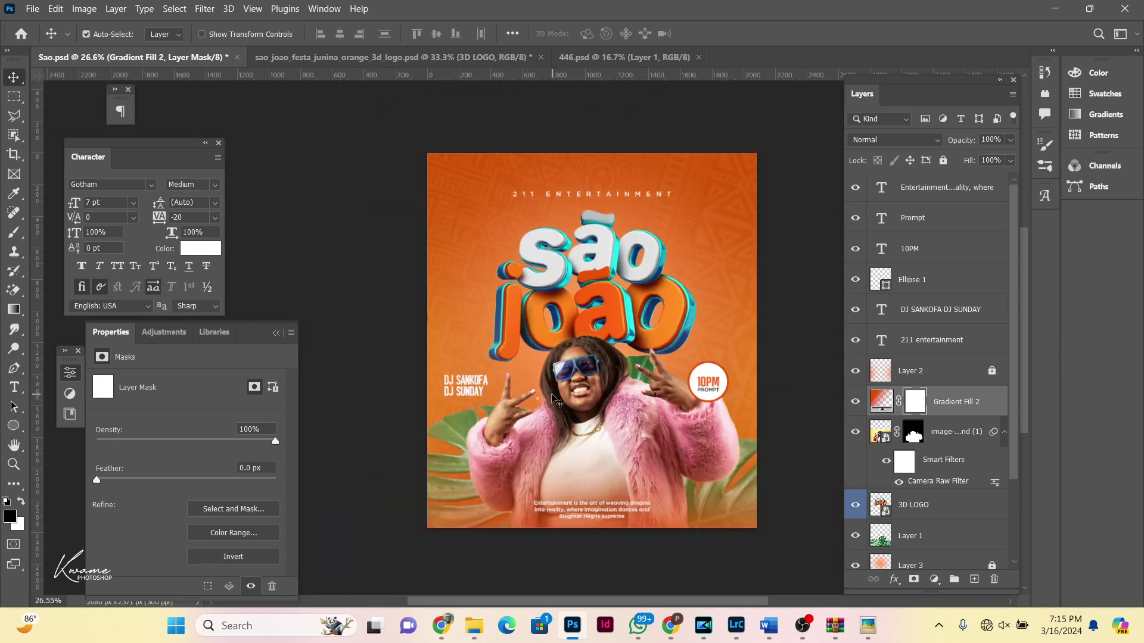
pyautogui.scroll(3, 554, 400)
pyautogui.scroll(2, 554, 400)
pyautogui.scroll(2, 554, 400)
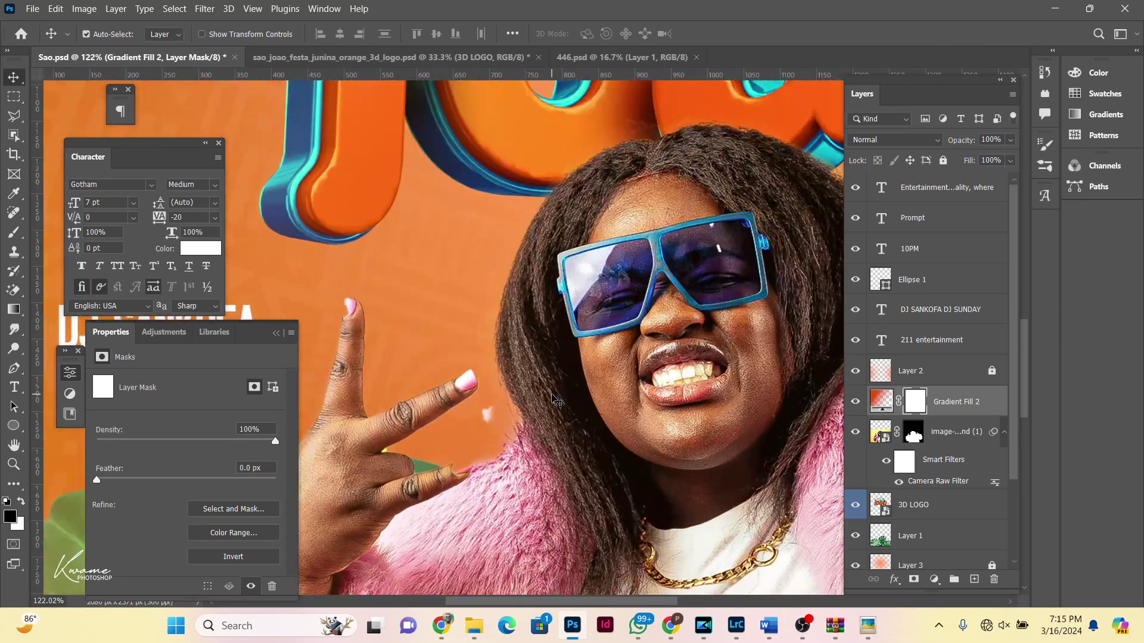
# Step: Paint white on the woman's photo mask with a small brush to restore her pink-nailed fingertip
pyautogui.click(912, 430)
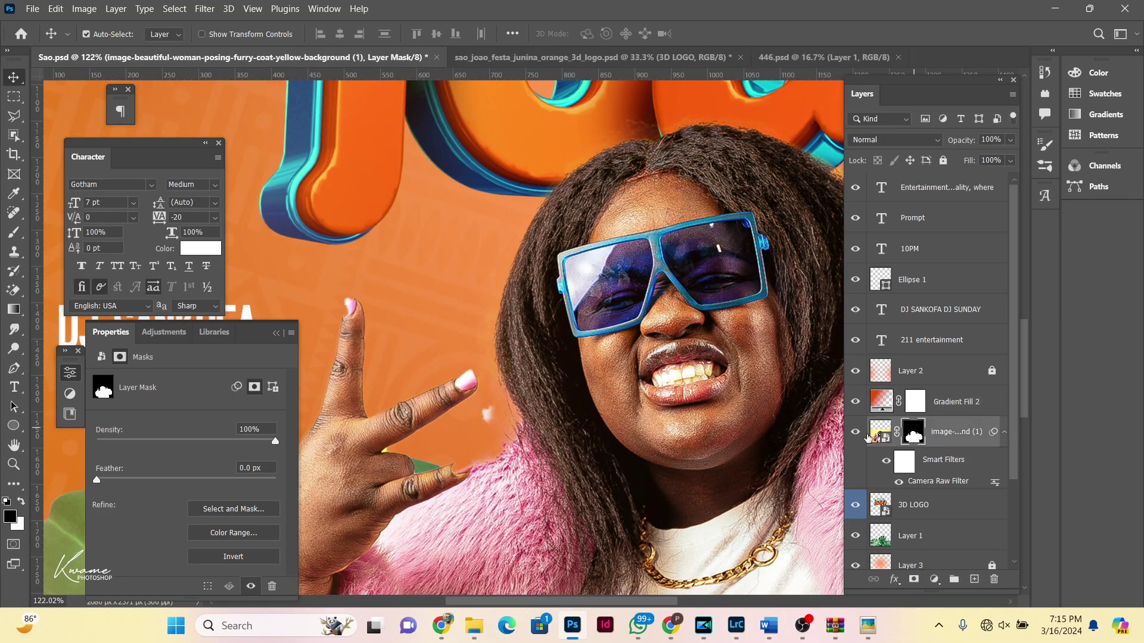
pyautogui.press('b')
pyautogui.press('[')
pyautogui.press('[')
pyautogui.press('[')
pyautogui.press('[')
pyautogui.press('x')
pyautogui.moveTo(458, 467)
pyautogui.mouseDown()
pyautogui.moveTo(472, 467)
pyautogui.moveTo(433, 484)
pyautogui.moveTo(491, 467)
pyautogui.moveTo(510, 411)
pyautogui.mouseUp()
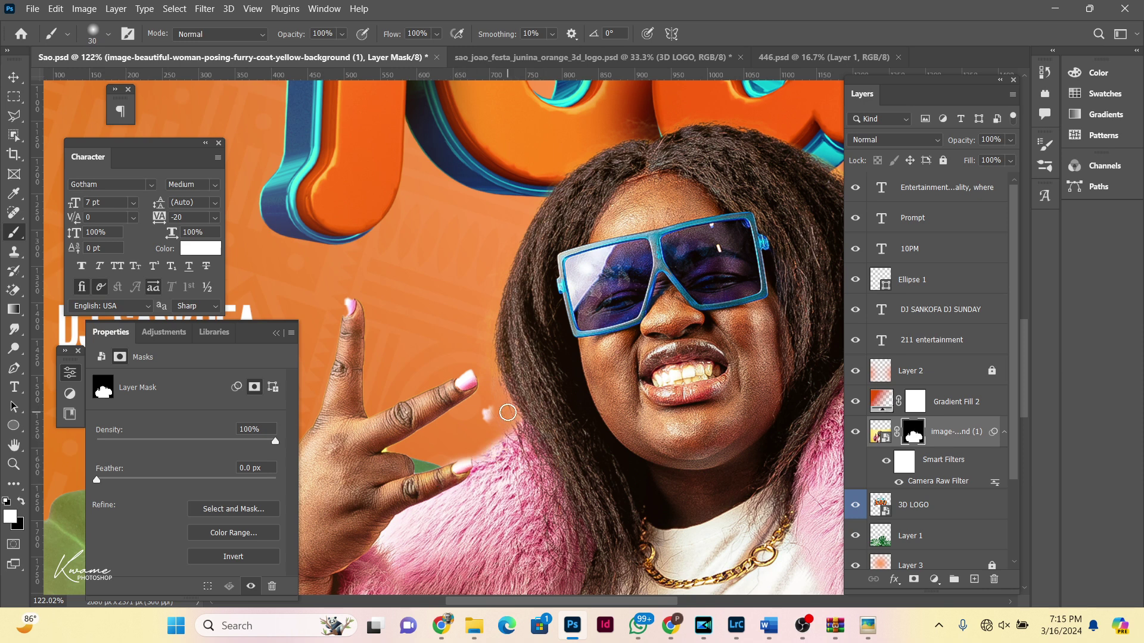
pyautogui.press('x')
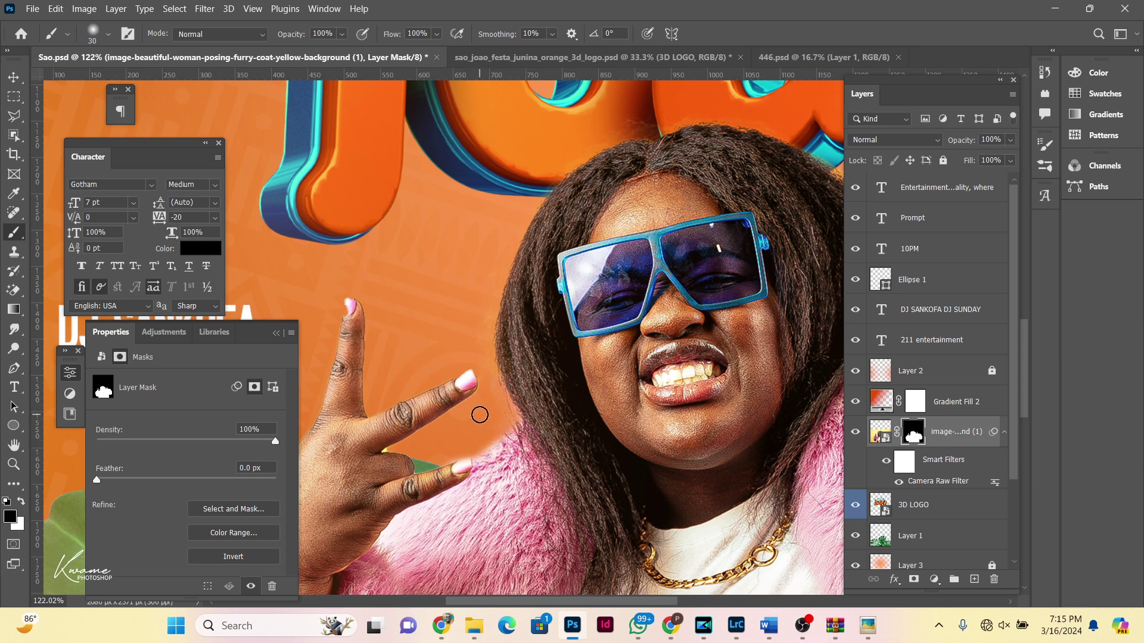
pyautogui.scroll(-2, 431, 544)
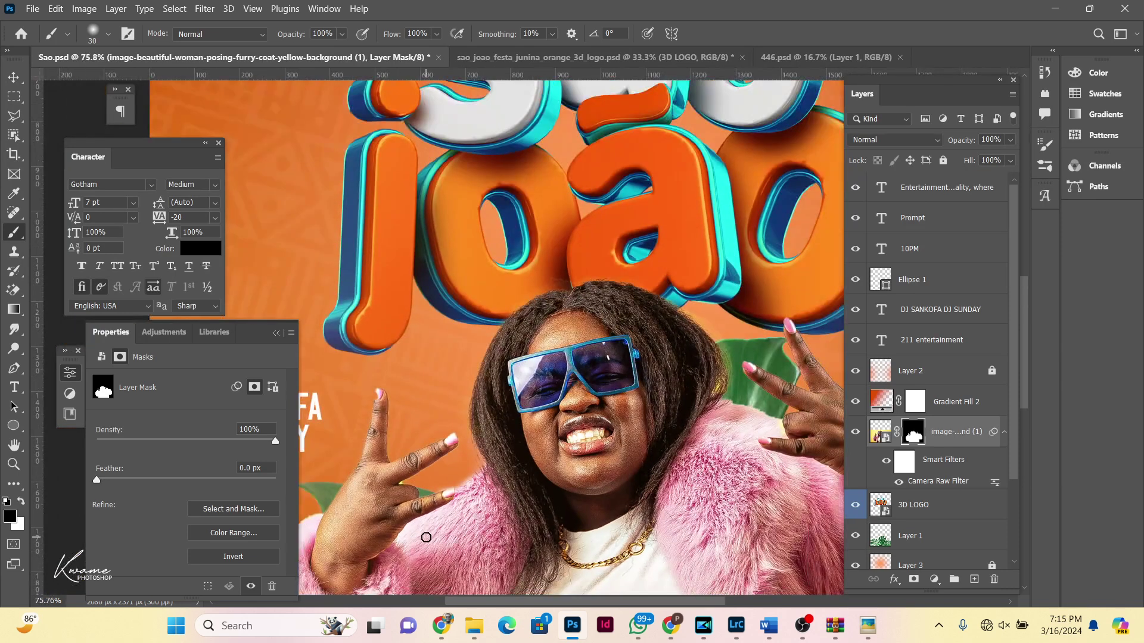
pyautogui.scroll(1, 465, 533)
pyautogui.press('x')
pyautogui.moveTo(358, 355); pyautogui.dragTo(346, 373)
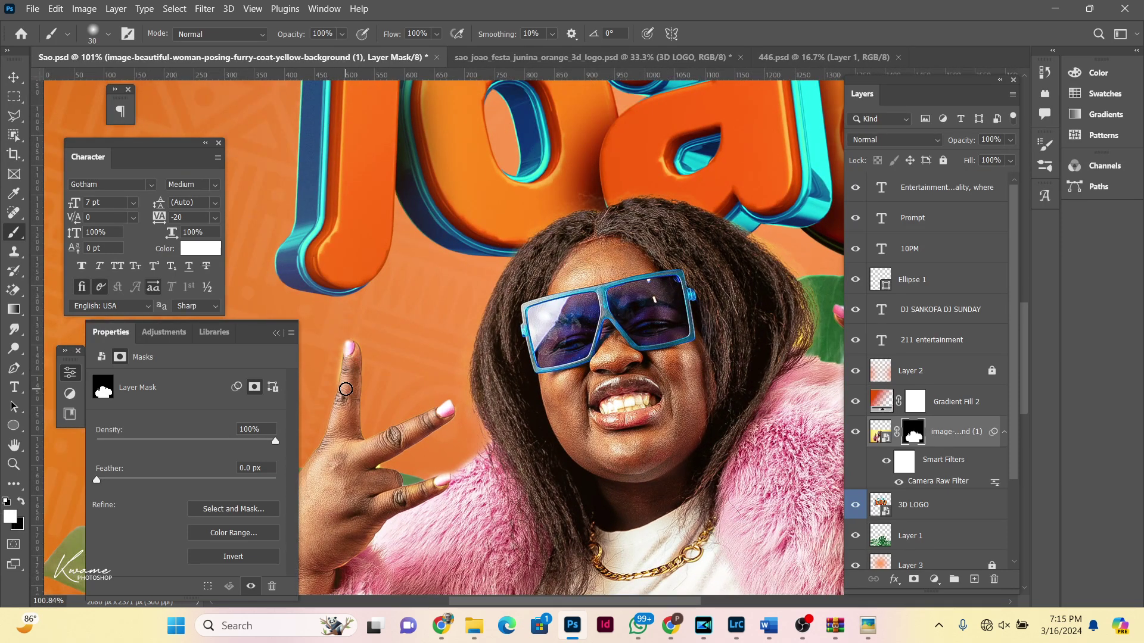
pyautogui.scroll(-3, 455, 388)
pyautogui.scroll(-2, 456, 390)
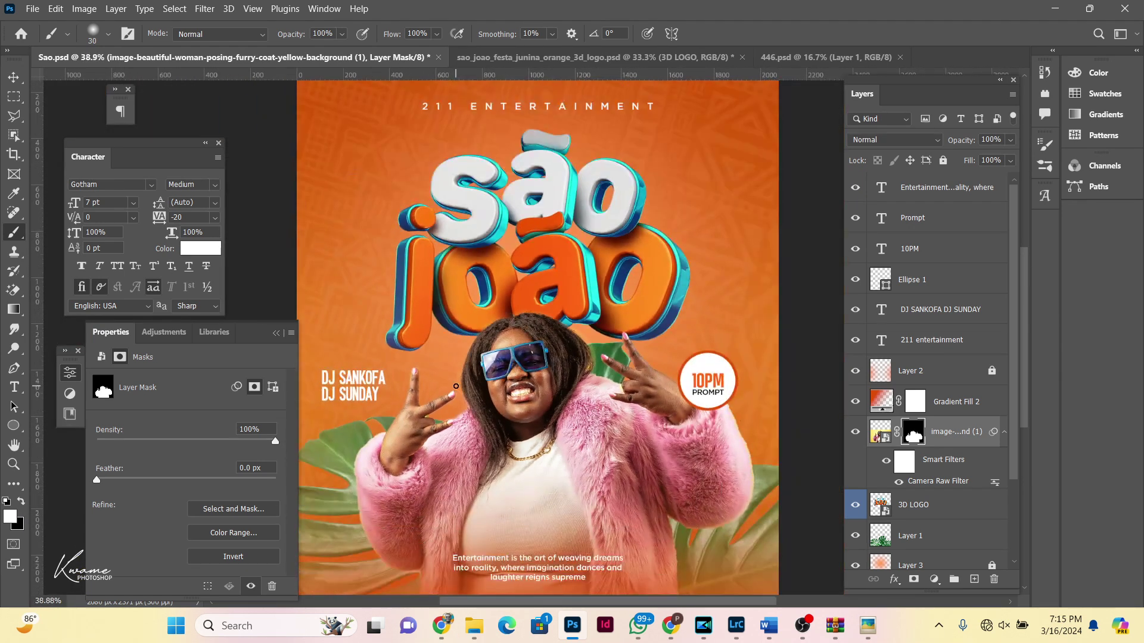
# Step: Close the mask Properties panel and select the 211 entertainment, DJ SANKOFA, 10PM and Prompt text layers
pyautogui.click(14, 78)
pyautogui.click(276, 333)
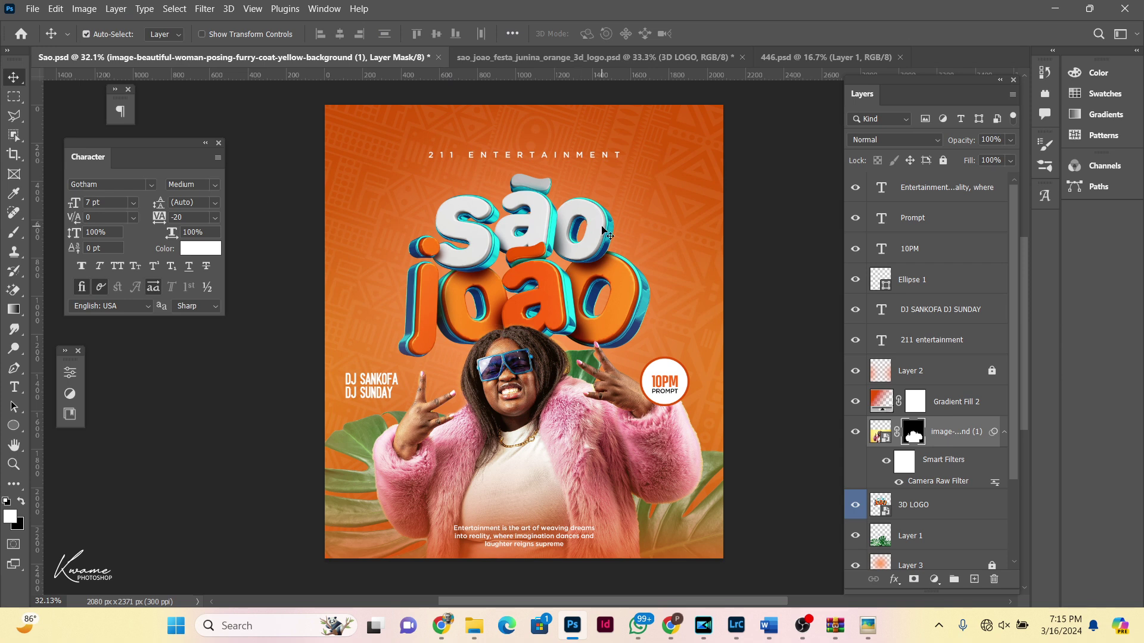
pyautogui.click(958, 342)
pyautogui.keyDown('shift'); pyautogui.click(978, 315); pyautogui.keyUp('shift')
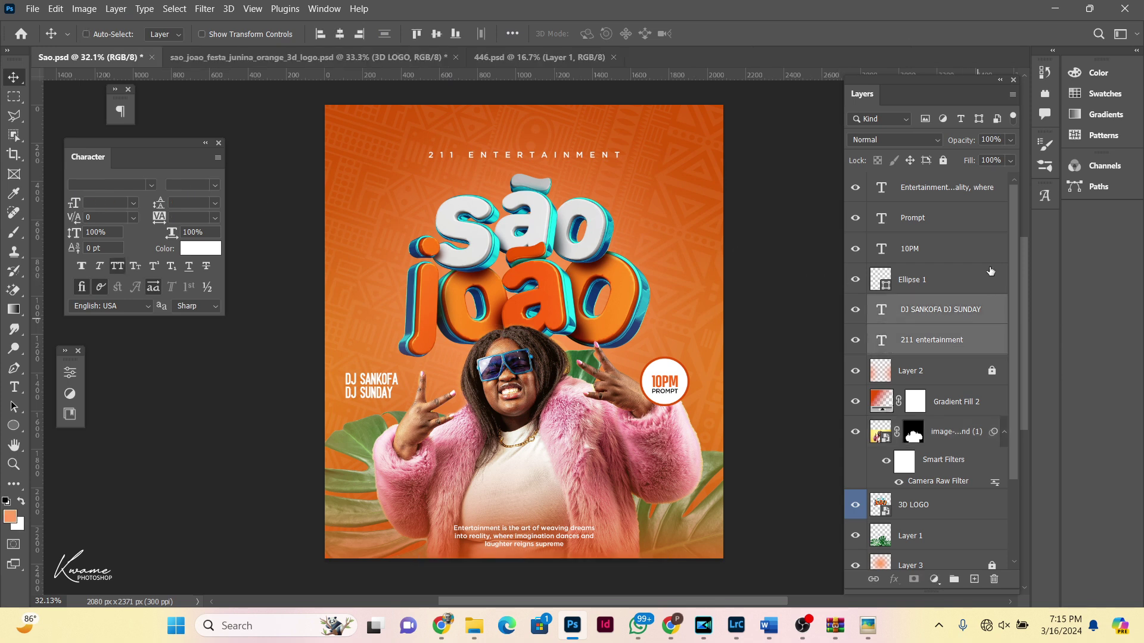
pyautogui.keyDown('ctrl'); pyautogui.click(979, 248); pyautogui.keyUp('ctrl')
pyautogui.keyDown('ctrl'); pyautogui.click(978, 229); pyautogui.keyUp('ctrl')
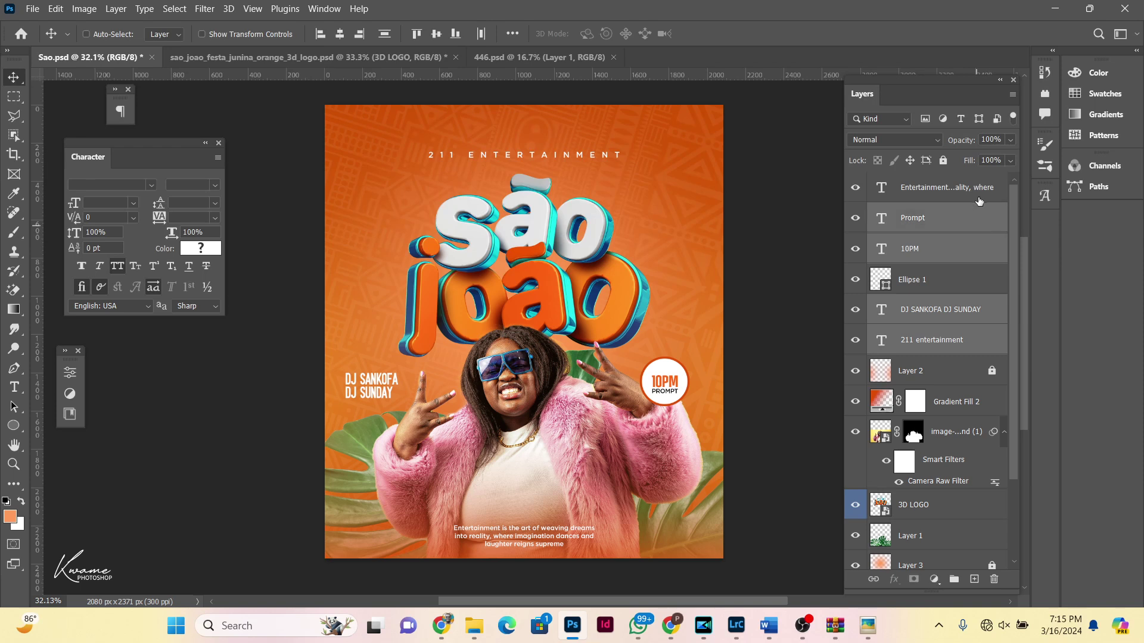
# Step: Group the five text layers, including the Entertainment caption, into a group named 'text'
pyautogui.keyDown('ctrl'); pyautogui.click(977, 200); pyautogui.keyUp('ctrl')
pyautogui.hotkey('ctrl', 'g')
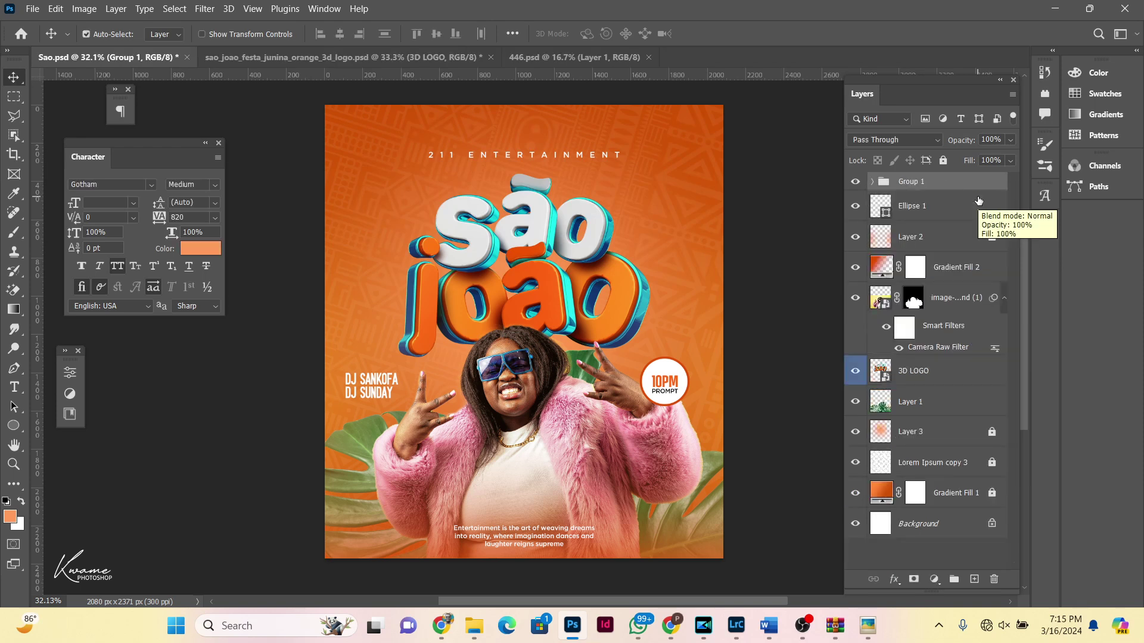
pyautogui.doubleClick(909, 181)
pyautogui.write('text')
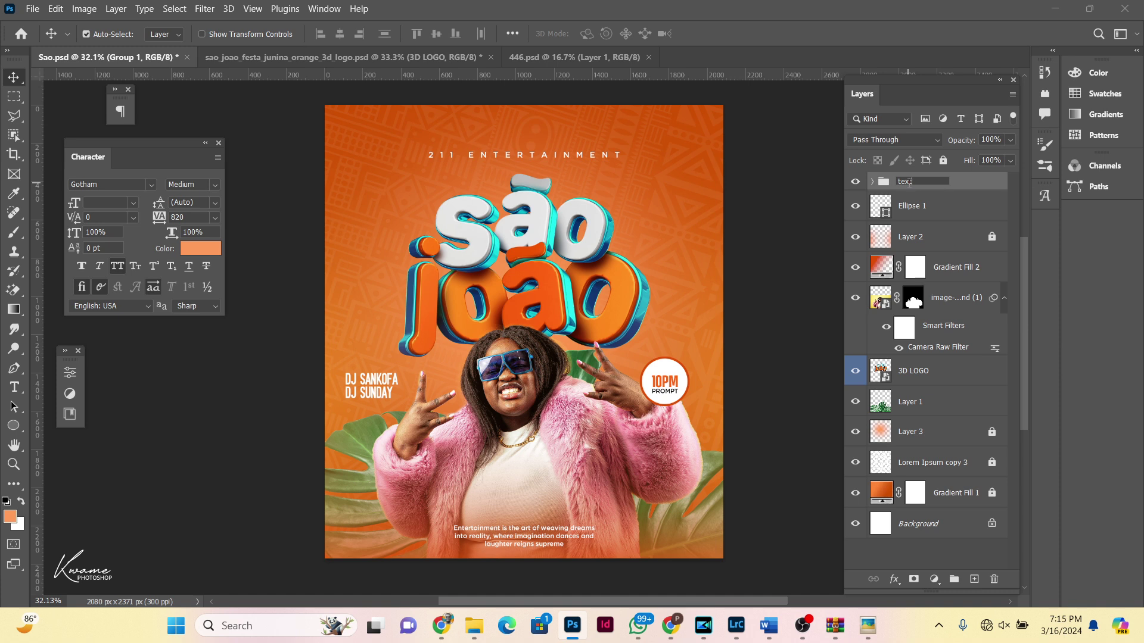
pyautogui.press('Return')
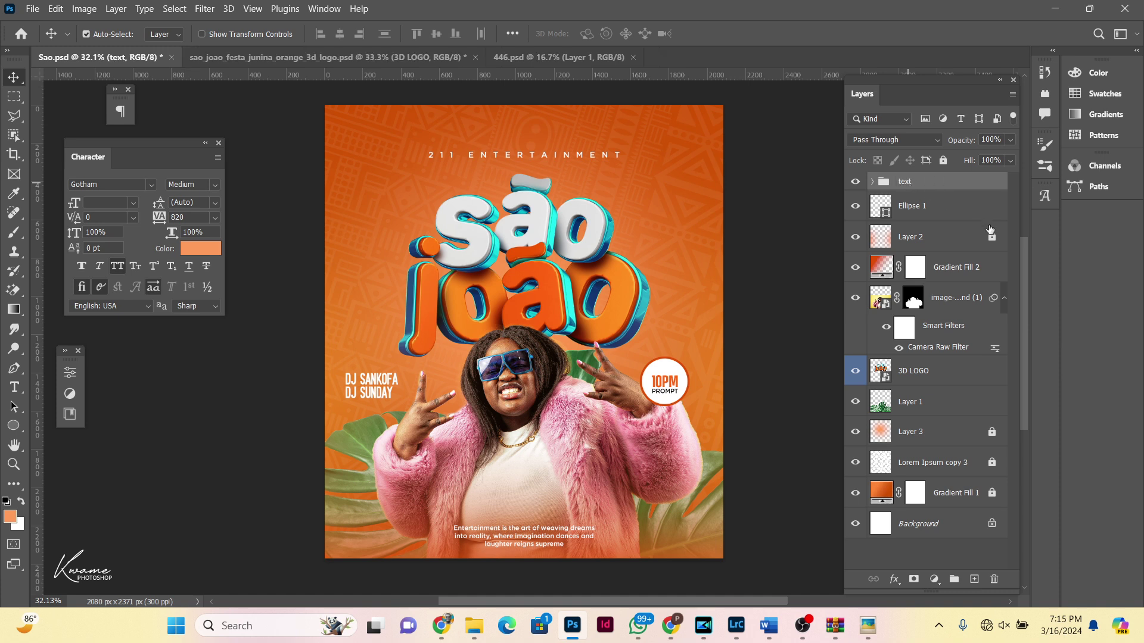
# Step: Group Layer 2 and Gradient Fill 2 as 'overlay effect'
pyautogui.click(959, 237)
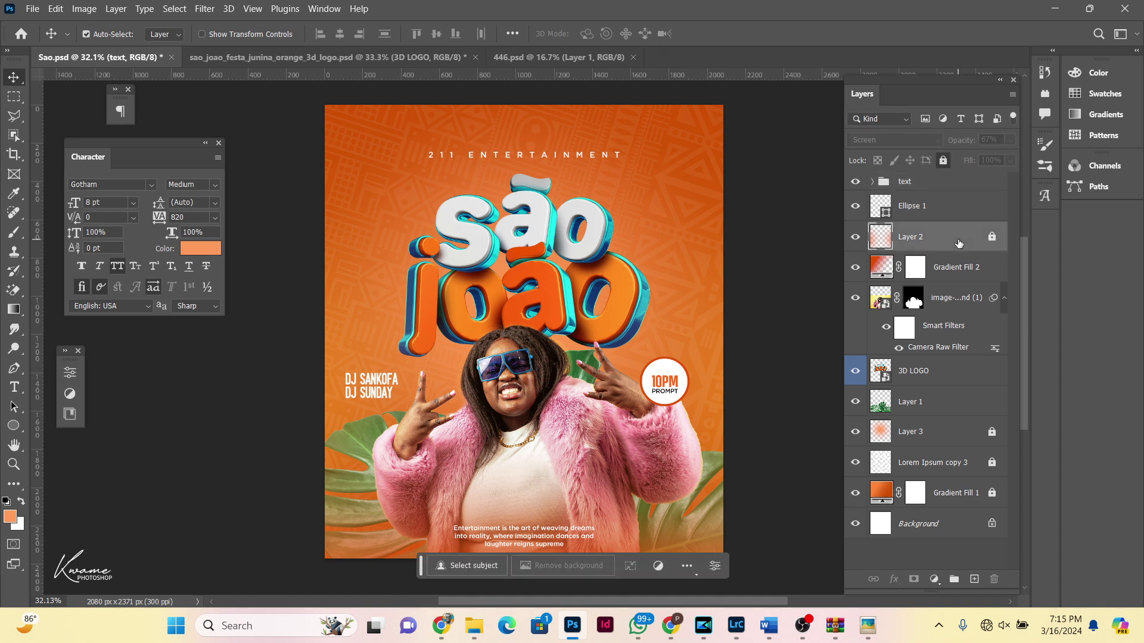
pyautogui.keyDown('shift'); pyautogui.click(960, 271); pyautogui.keyUp('shift')
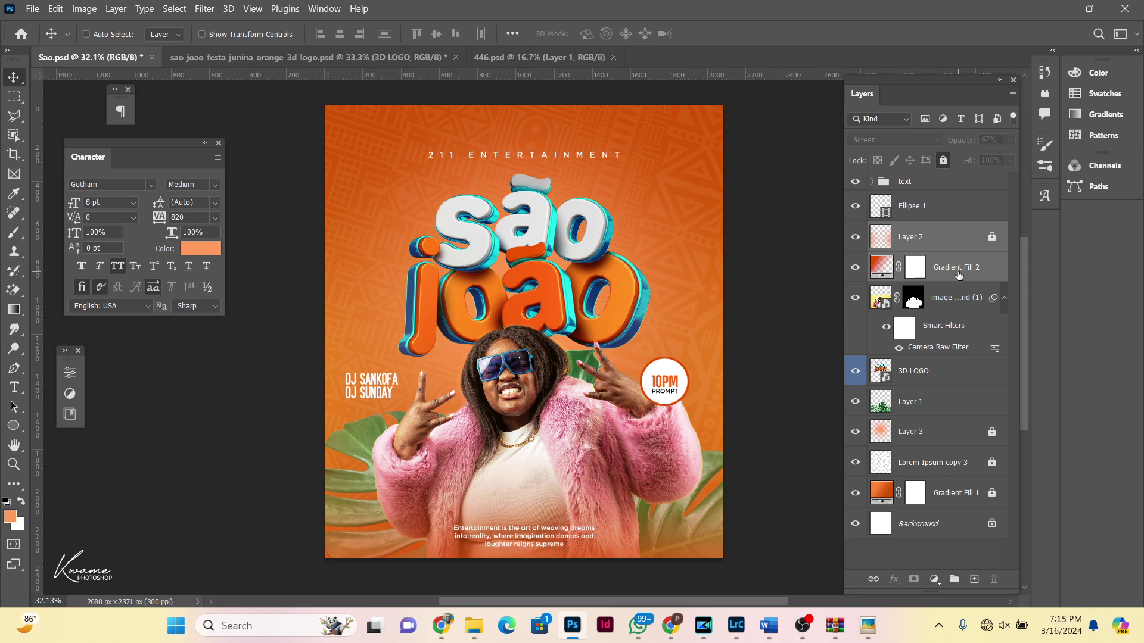
pyautogui.hotkey('ctrl', 'g')
pyautogui.doubleClick(920, 230)
pyautogui.write('overlay e')
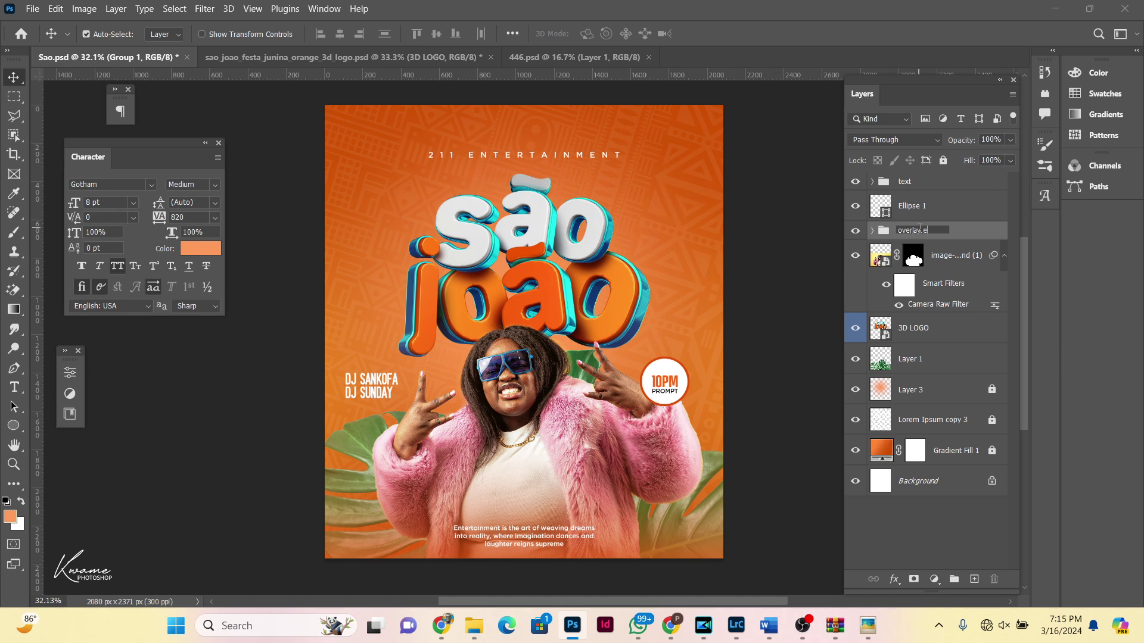
pyautogui.press('Return')
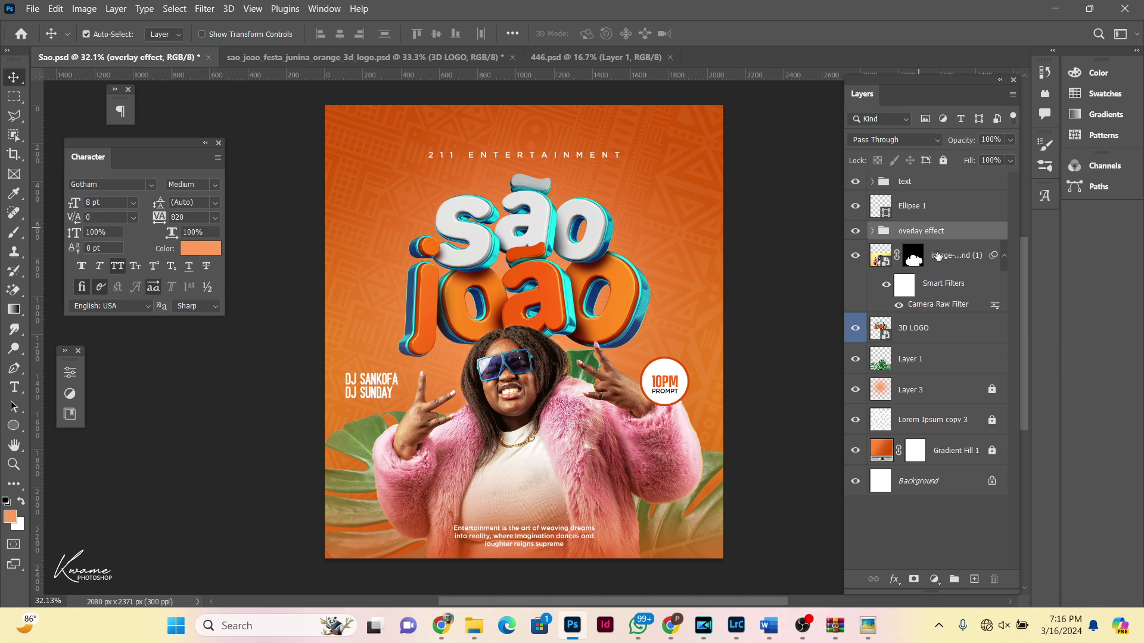
# Step: Put the woman photo layer into its own group named 'Image'
pyautogui.click(936, 255)
pyautogui.hotkey('ctrl', 'g')
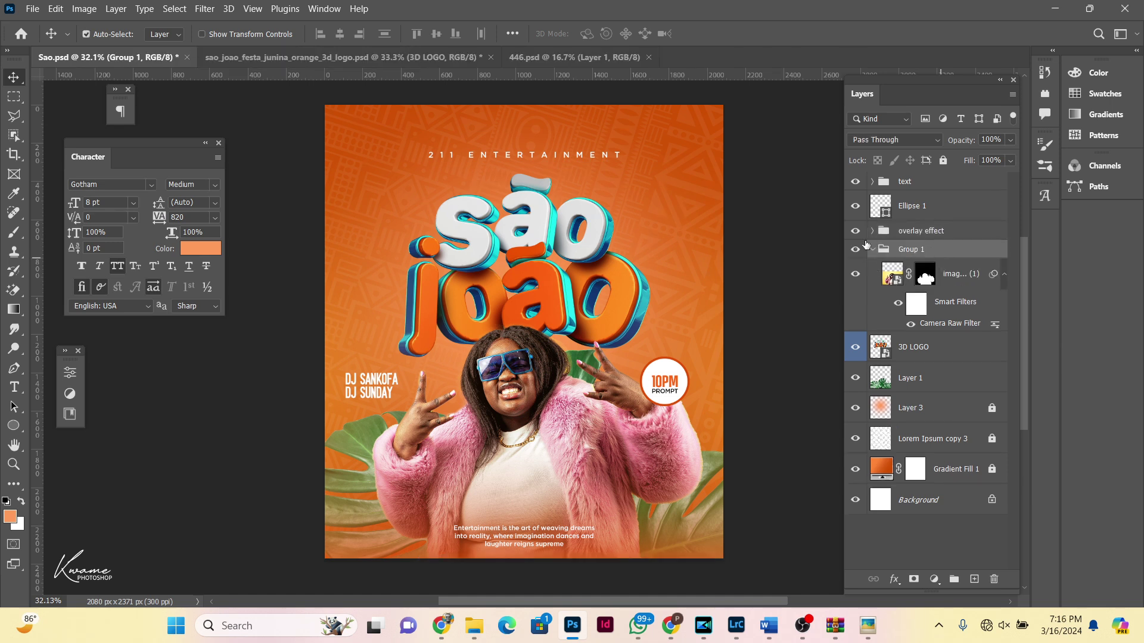
pyautogui.click(873, 249)
pyautogui.doubleClick(908, 253)
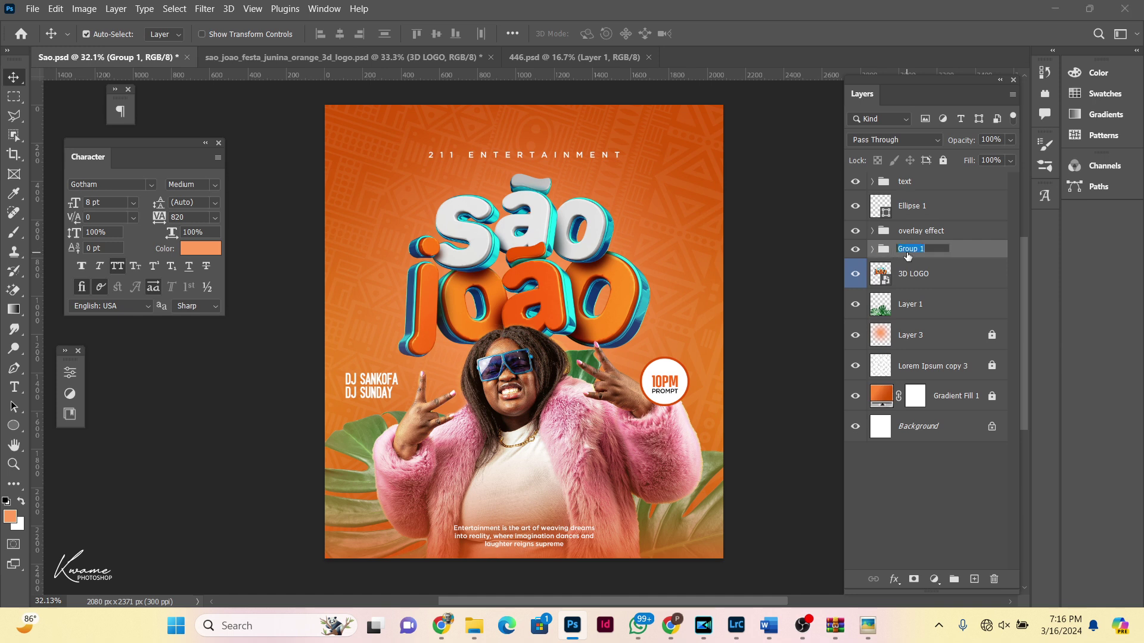
pyautogui.write('l')
pyautogui.write('e')
pyautogui.press('Return')
# Step: Put the 3D LOGO layer into a group named 'main text'
pyautogui.click(944, 283)
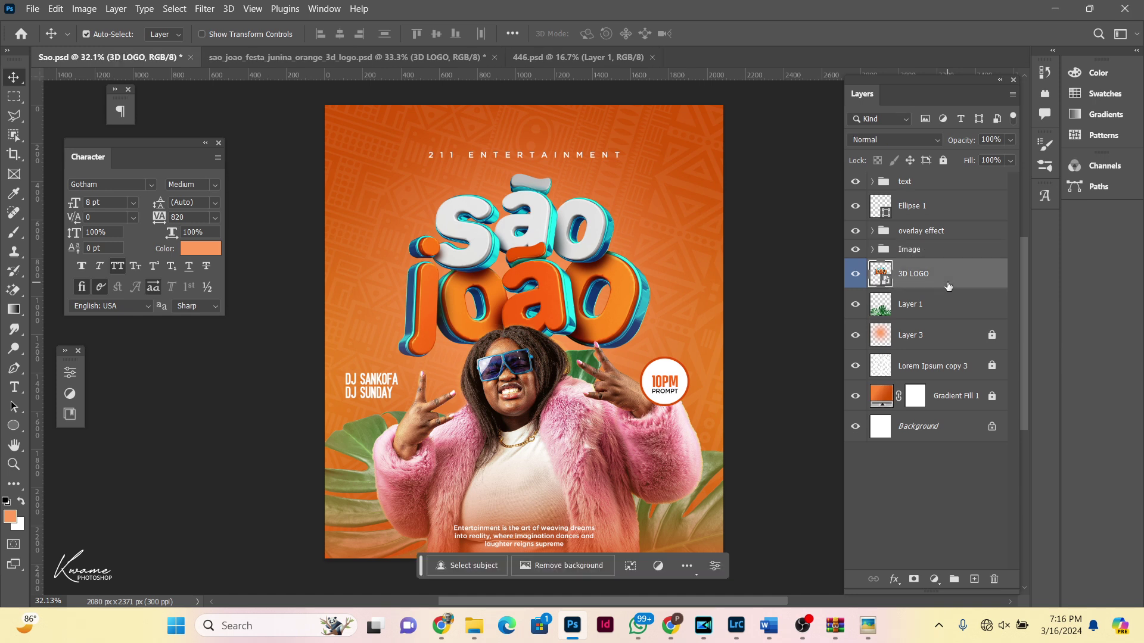
pyautogui.hotkey('ctrl', 'g')
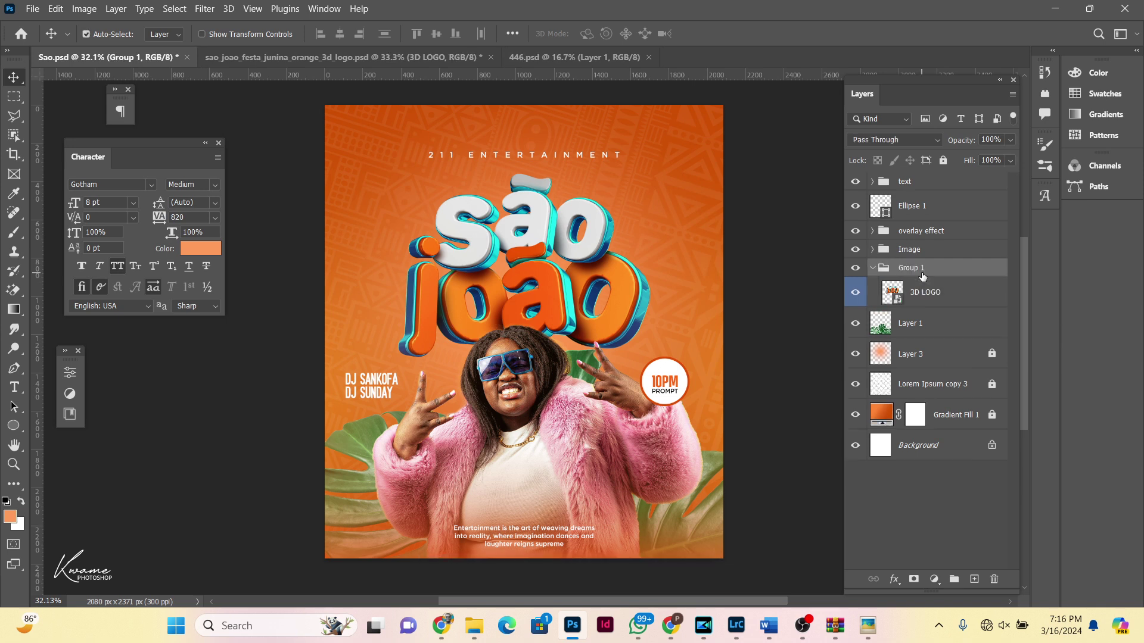
pyautogui.click(871, 269)
pyautogui.doubleClick(911, 268)
pyautogui.write('main text')
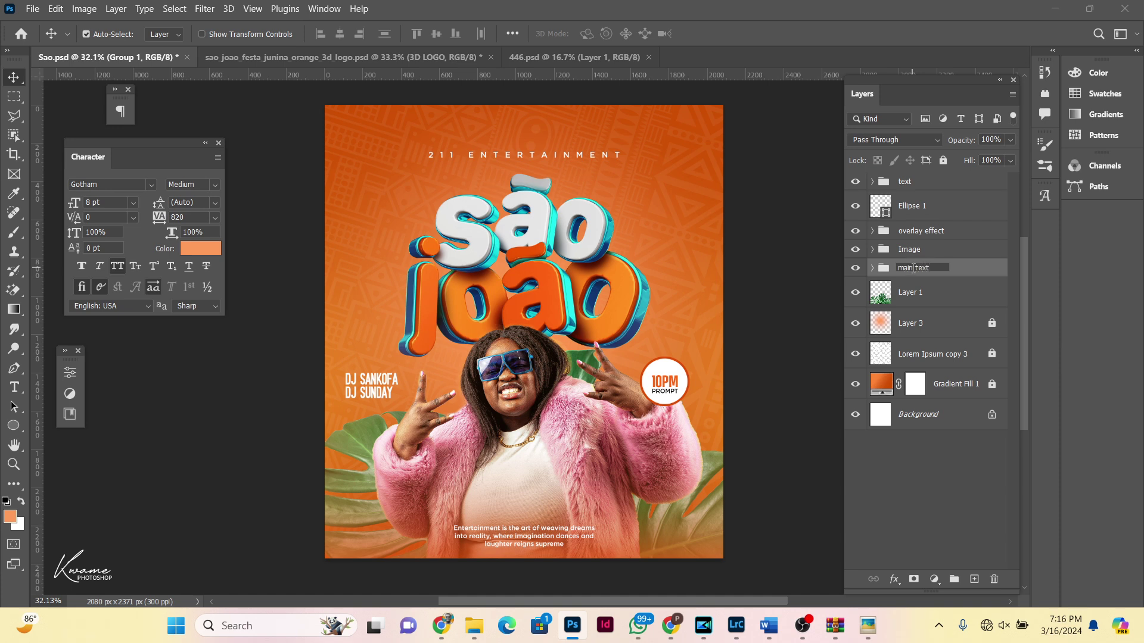
pyautogui.press('Return')
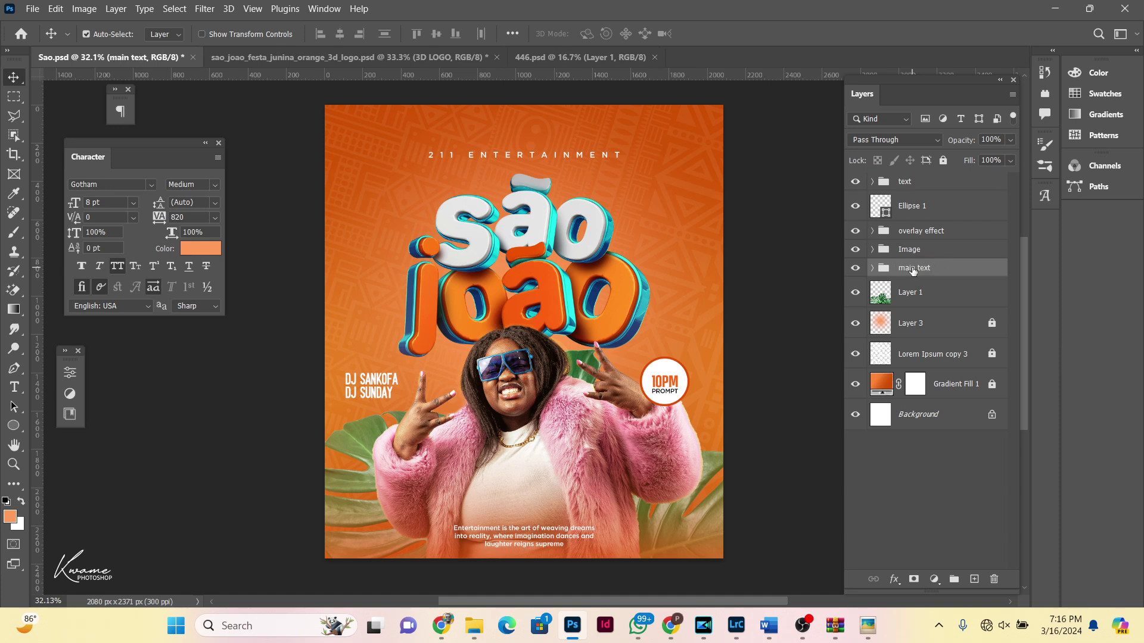
# Step: Group Layer 1 through Gradient Fill 1 into a group named 'Background'
pyautogui.click(956, 298)
pyautogui.keyDown('shift'); pyautogui.click(945, 386); pyautogui.keyUp('shift')
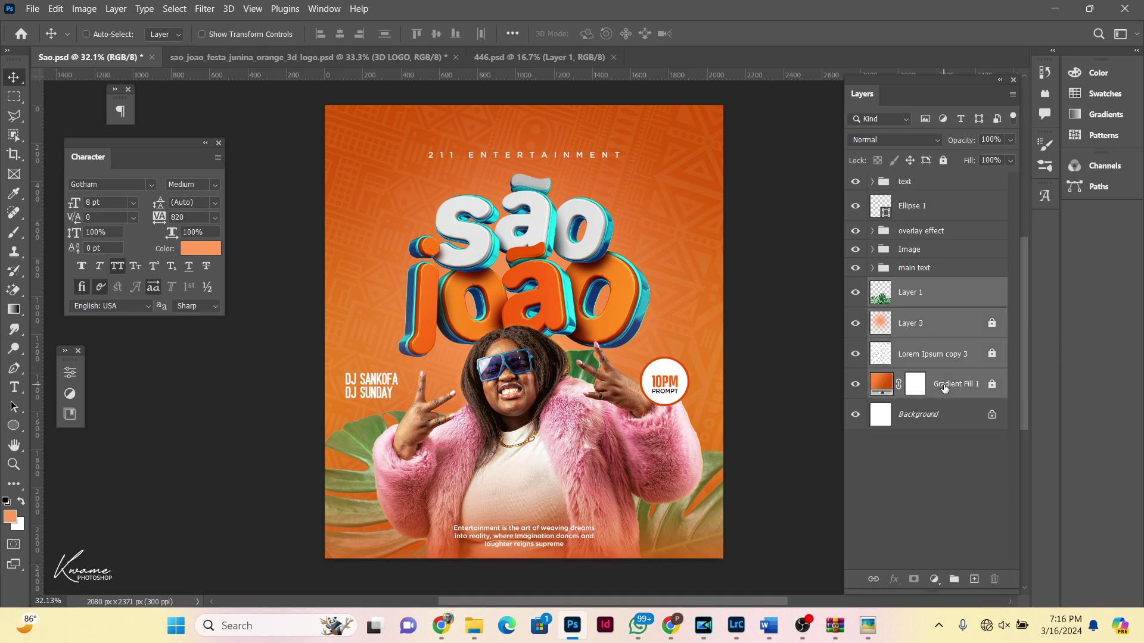
pyautogui.hotkey('ctrl', 'g')
pyautogui.doubleClick(916, 287)
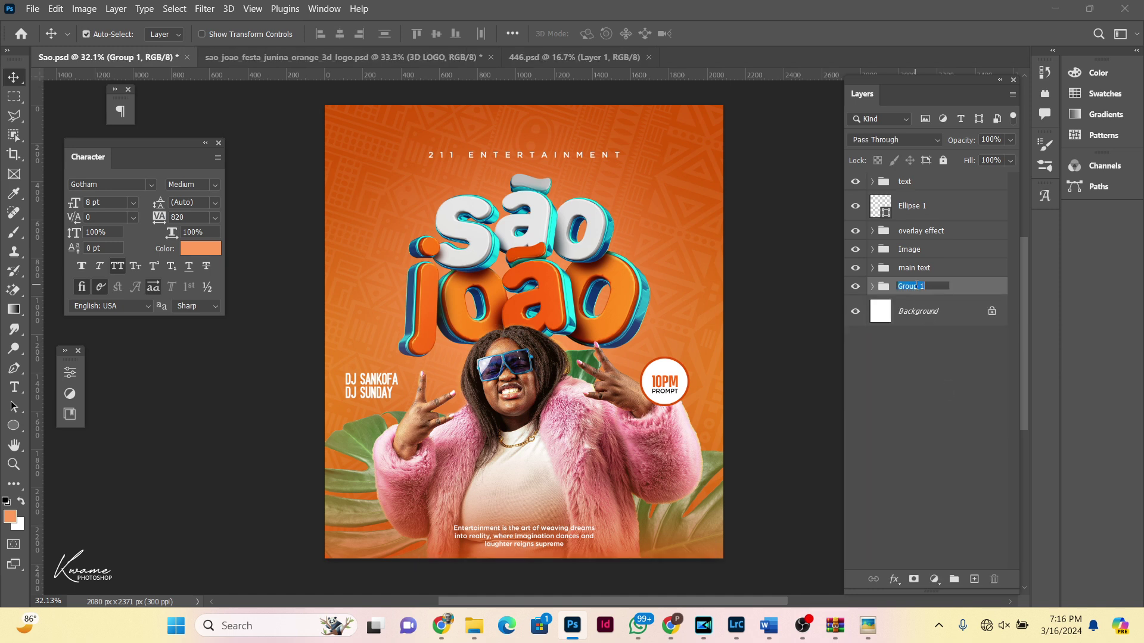
pyautogui.write('B')
pyautogui.press('Return')
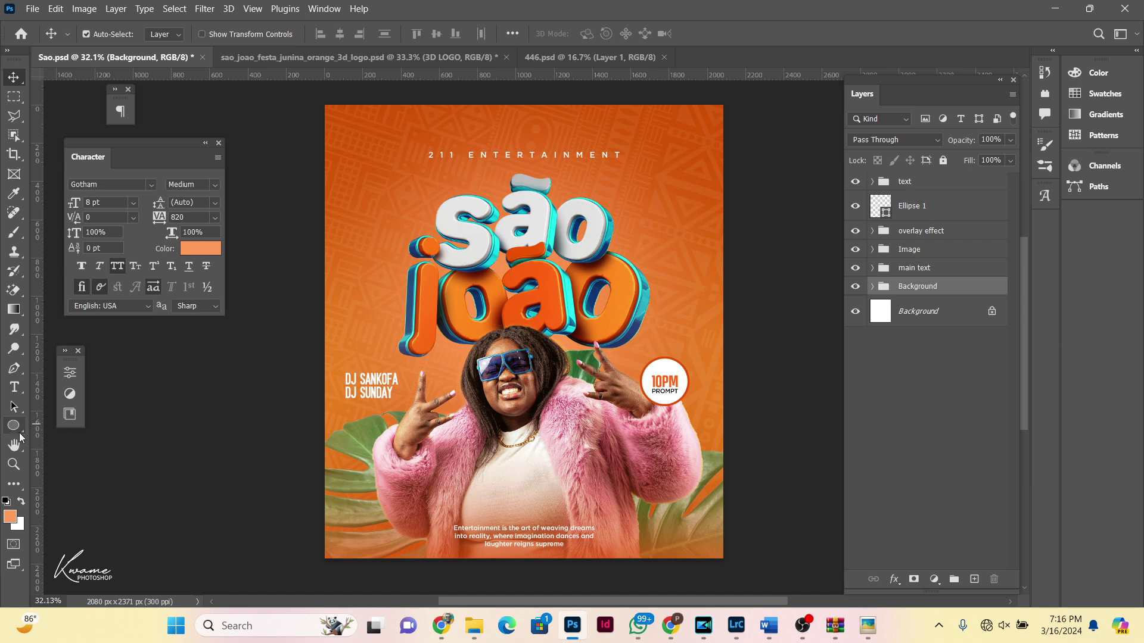
# Step: Browse the shape tool choices in the toolbar, then dismiss the list
pyautogui.click(19, 433)
pyautogui.rightClick(17, 435)
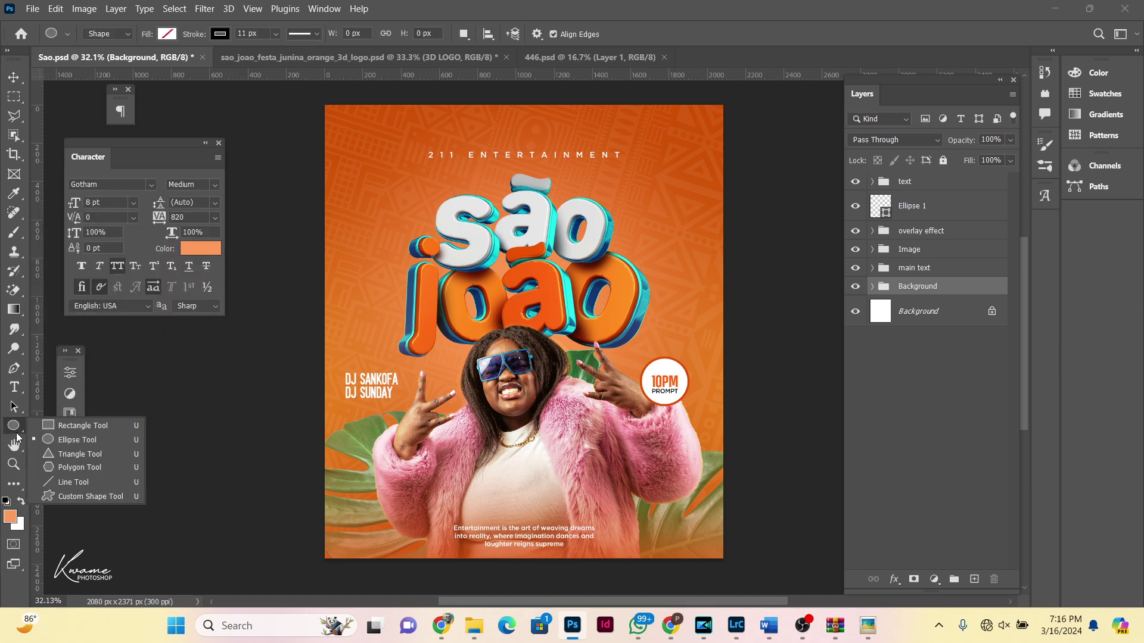
pyautogui.press('Escape')
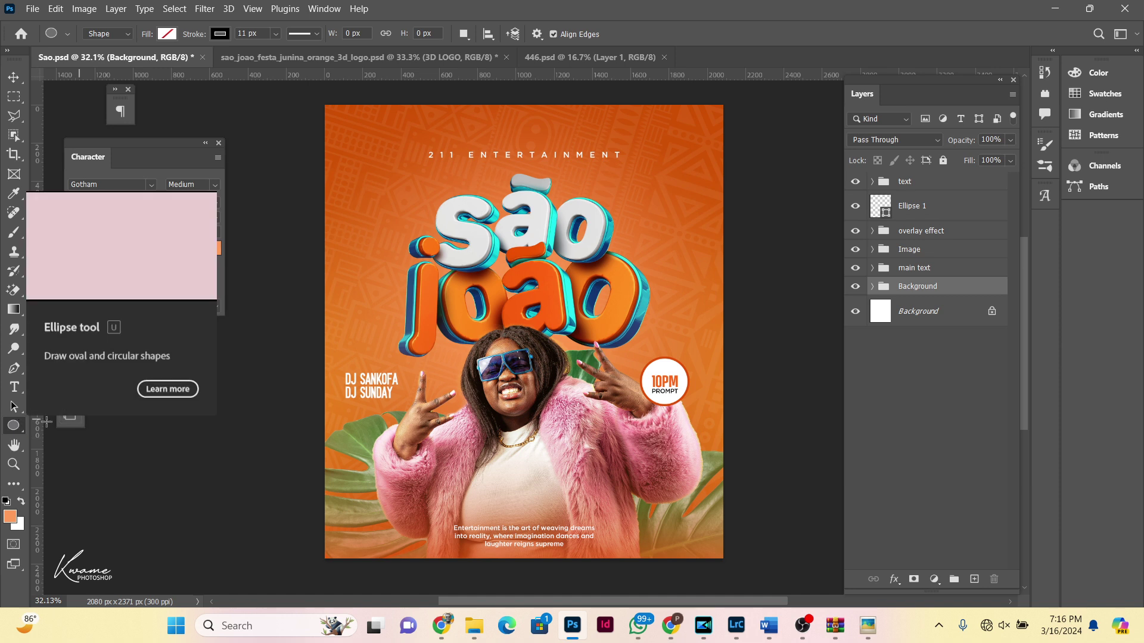
pyautogui.rightClick(14, 426)
pyautogui.click(62, 440)
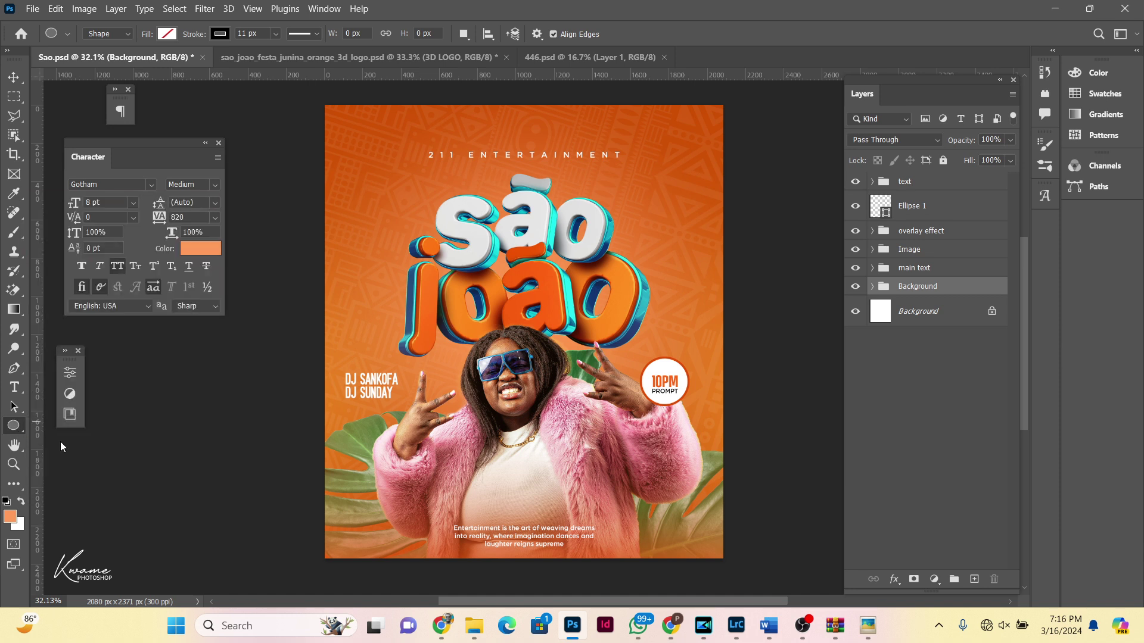
# Step: Put Ellipse 1 into a new Group 1 and collapse it
pyautogui.click(13, 77)
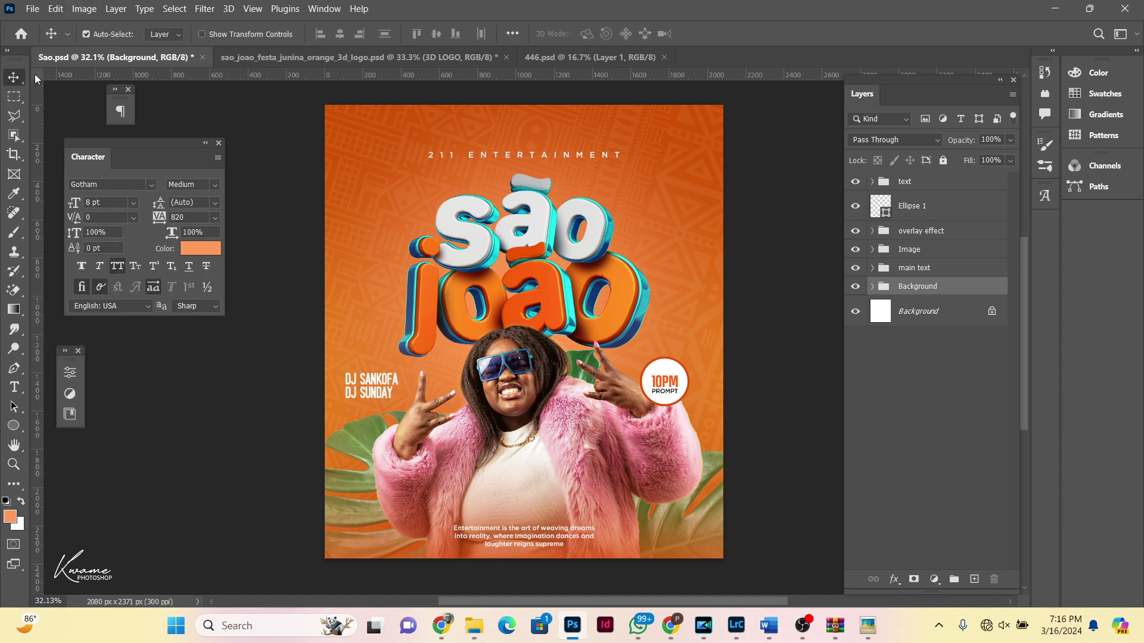
pyautogui.click(948, 222)
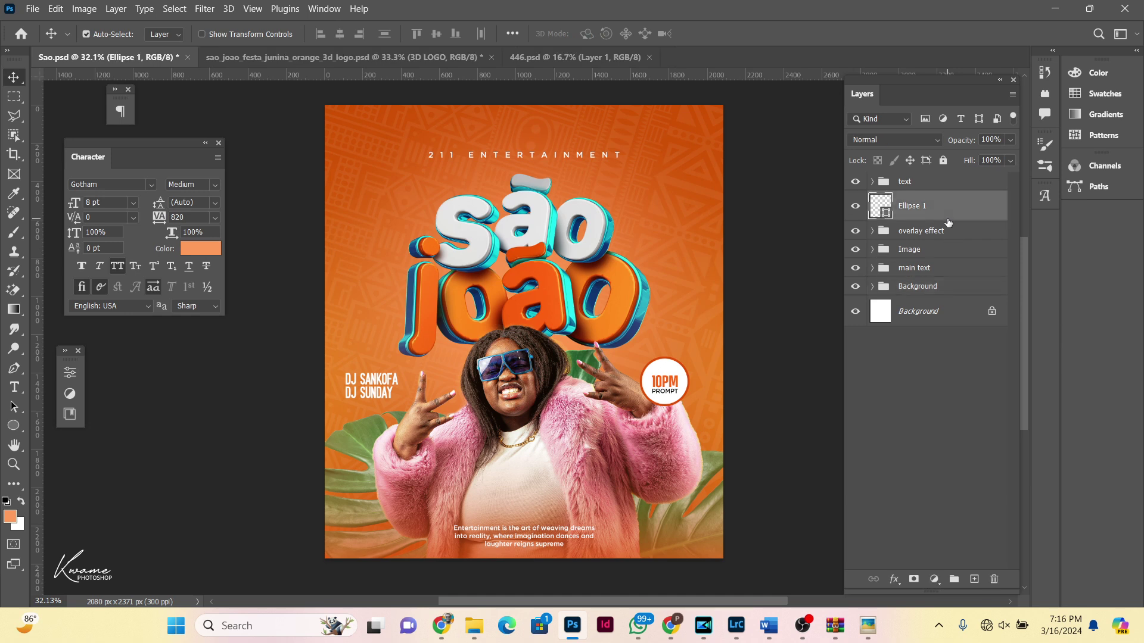
pyautogui.hotkey('ctrl', 'g')
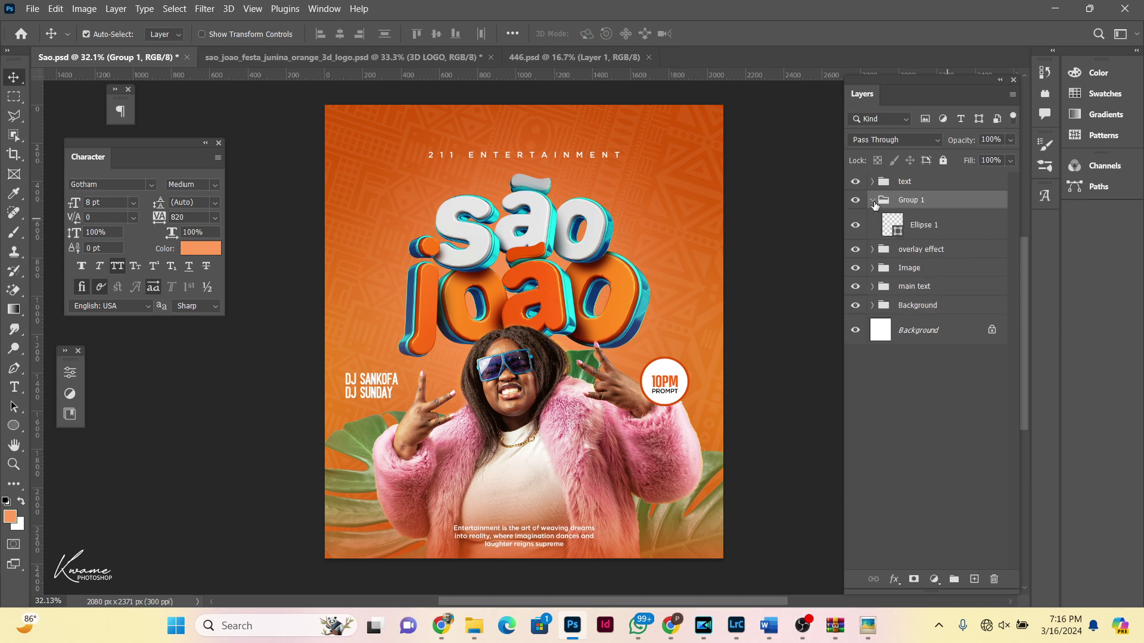
pyautogui.click(872, 200)
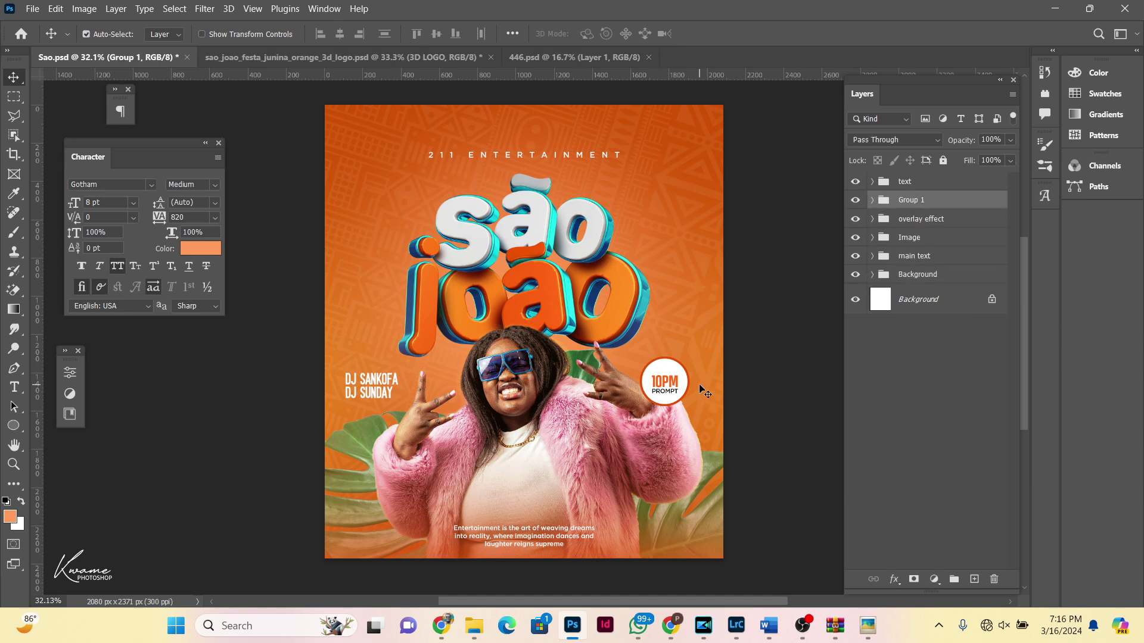
pyautogui.scroll(2, 705, 393)
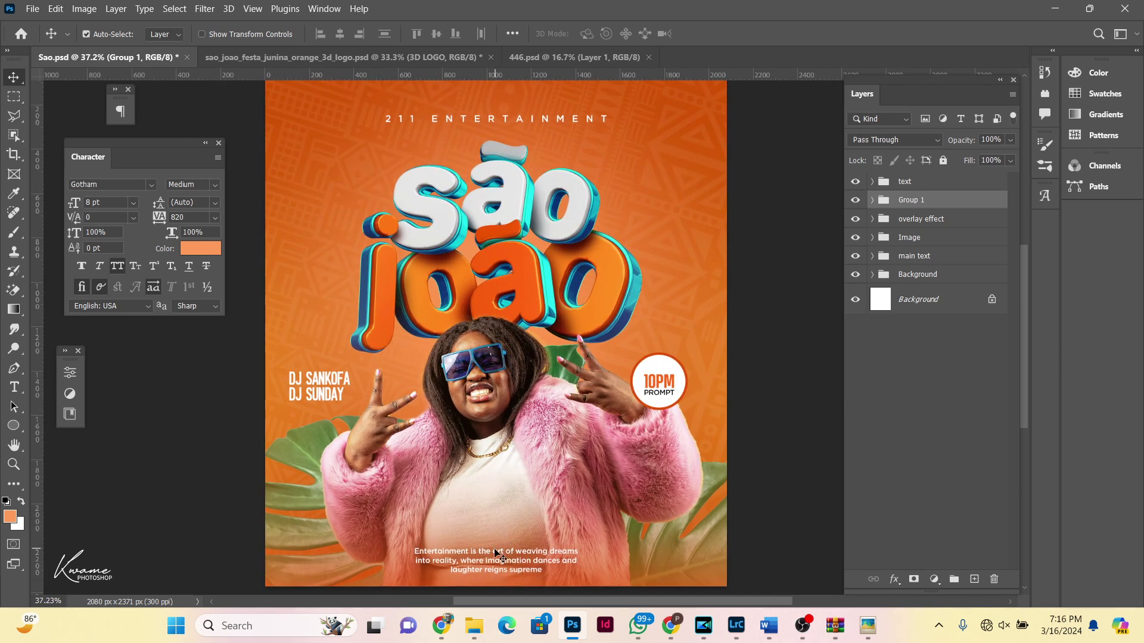
# Step: Scale the Entertainment tagline up from 9.51 pt to about 10.39 pt
pyautogui.click(497, 553)
pyautogui.hotkey('ctrl', 't')
pyautogui.moveTo(413, 548); pyautogui.dragTo(386, 544)
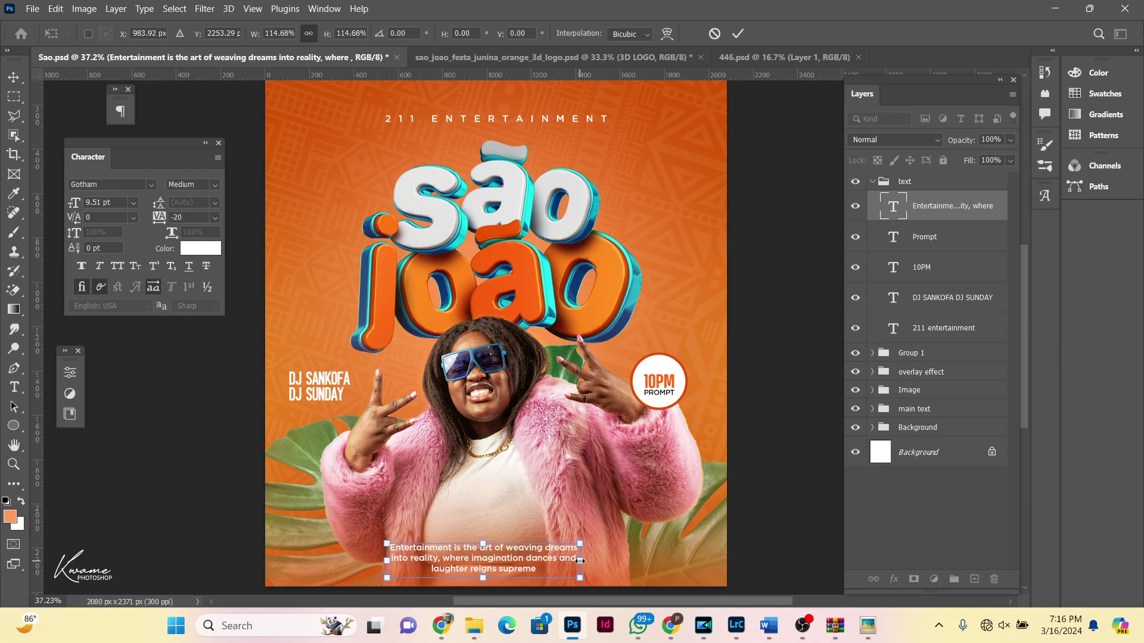
pyautogui.moveTo(581, 562); pyautogui.dragTo(598, 563)
pyautogui.press('Return')
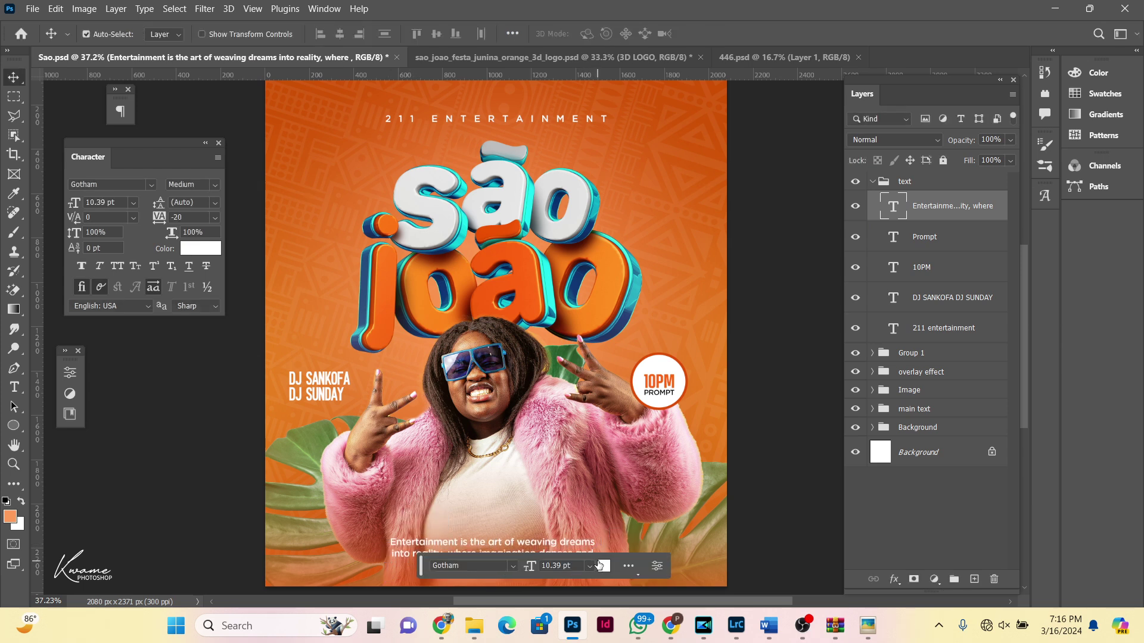
# Step: Scroll through the Layers panel and select the Gradient Fill 2 overlay layer
pyautogui.scroll(-3, 564, 363)
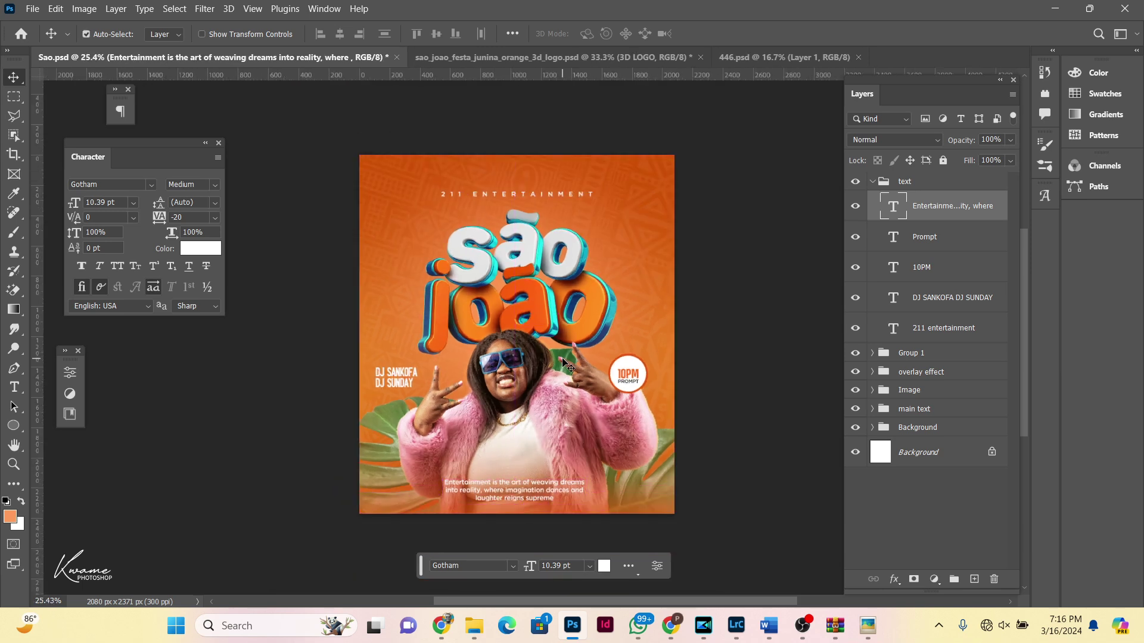
pyautogui.scroll(2, 564, 363)
pyautogui.scroll(2, 501, 405)
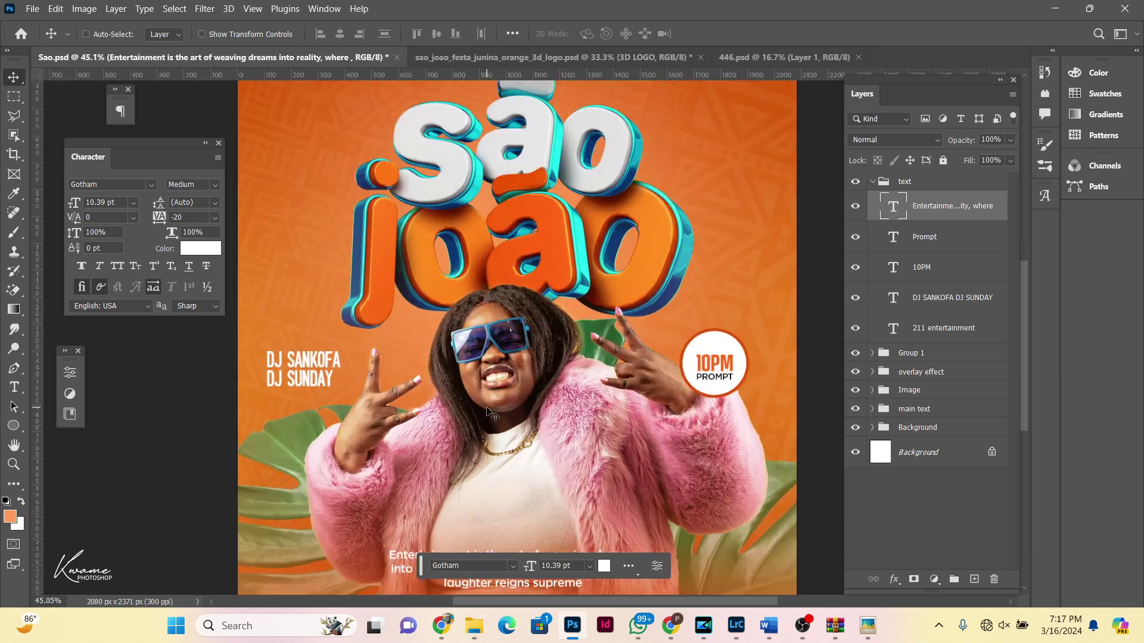
pyautogui.scroll(3, 498, 408)
pyautogui.scroll(3, 492, 410)
pyautogui.scroll(-5, 491, 412)
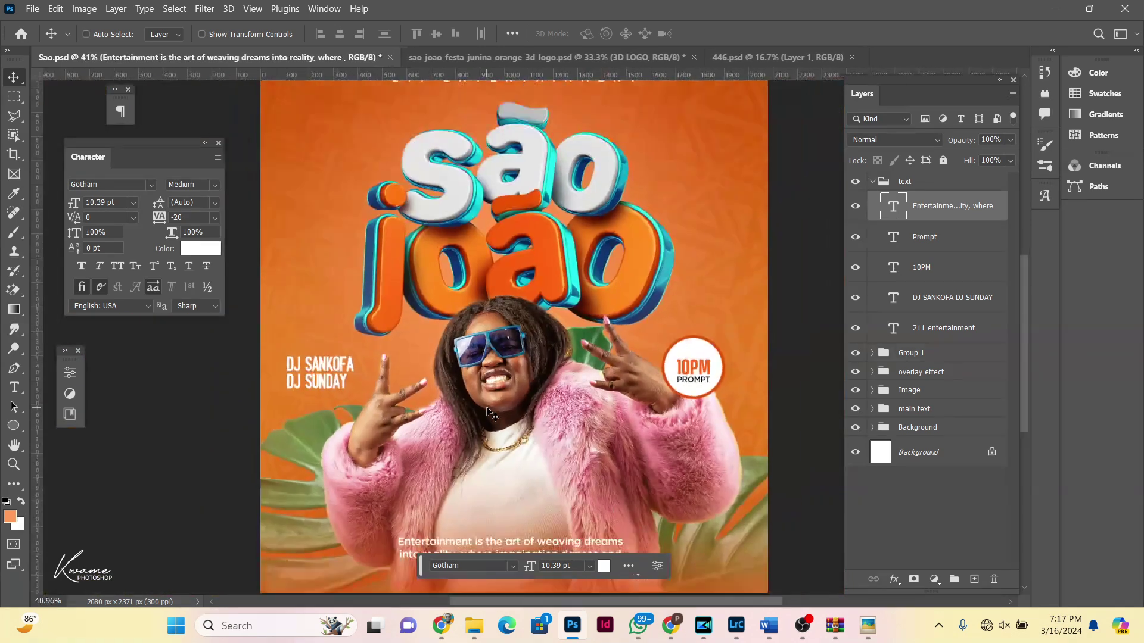
pyautogui.keyDown('ctrl'); pyautogui.click(540, 428); pyautogui.keyUp('ctrl')
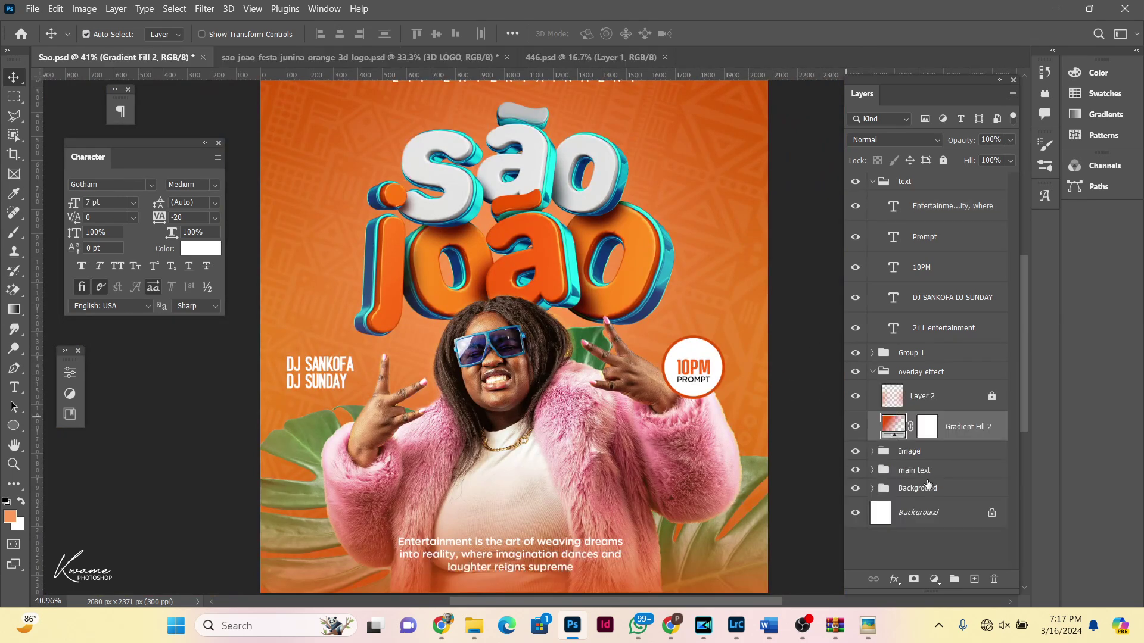
# Step: Expand the Image group and reopen the woman photo's Camera Raw Filter, zoomed on the sunglasses
pyautogui.click(873, 373)
pyautogui.click(871, 392)
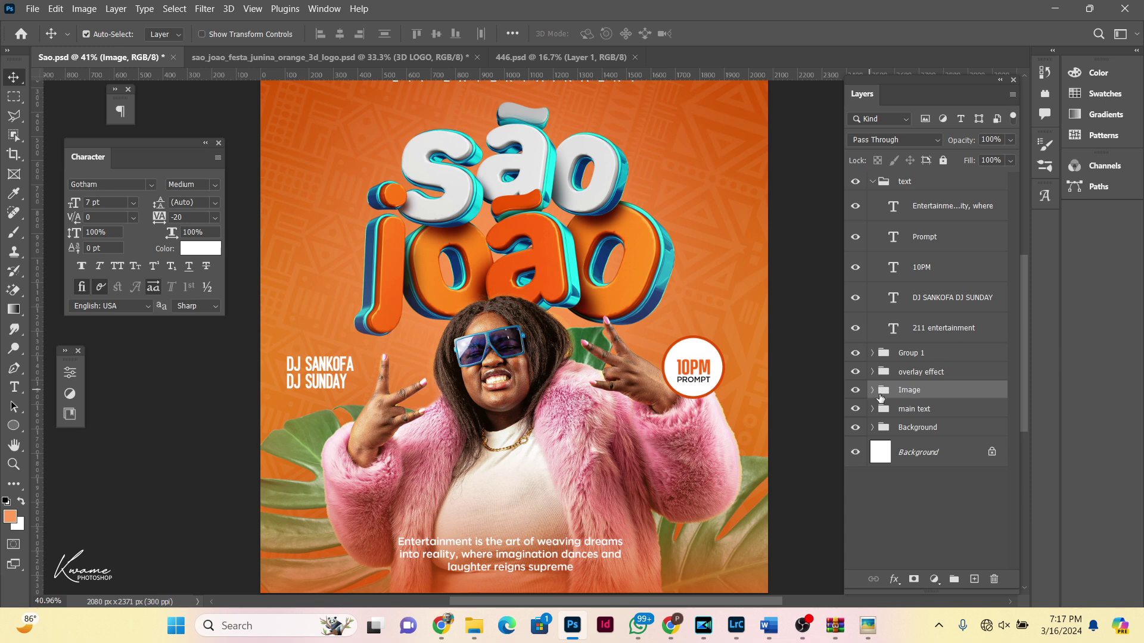
pyautogui.click(873, 391)
pyautogui.click(927, 417)
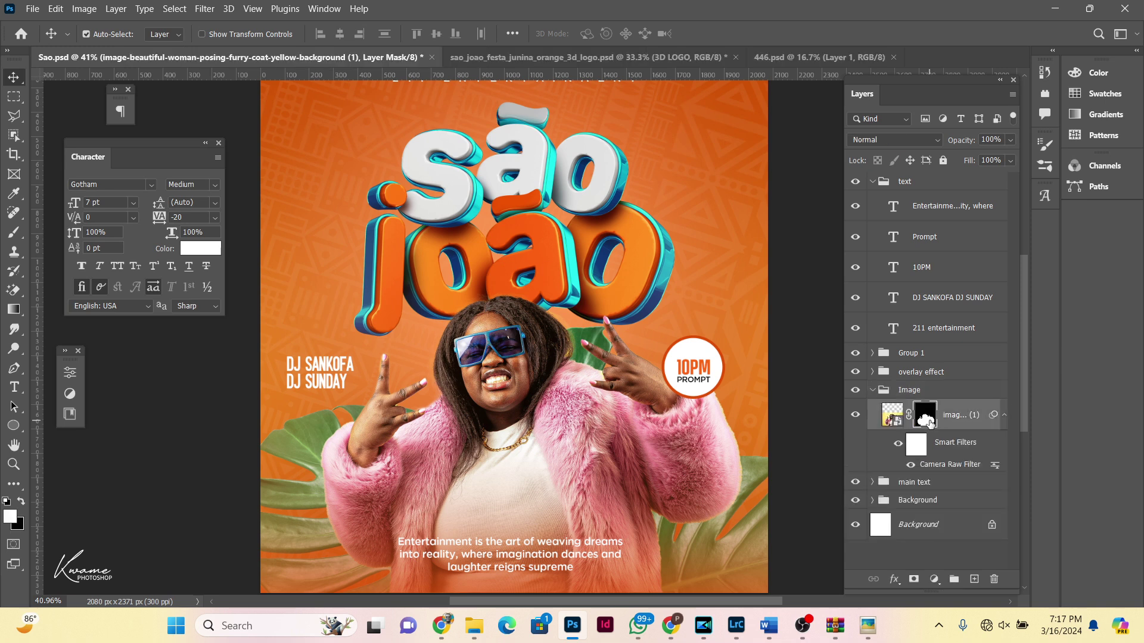
pyautogui.hotkey('ctrl', '2')
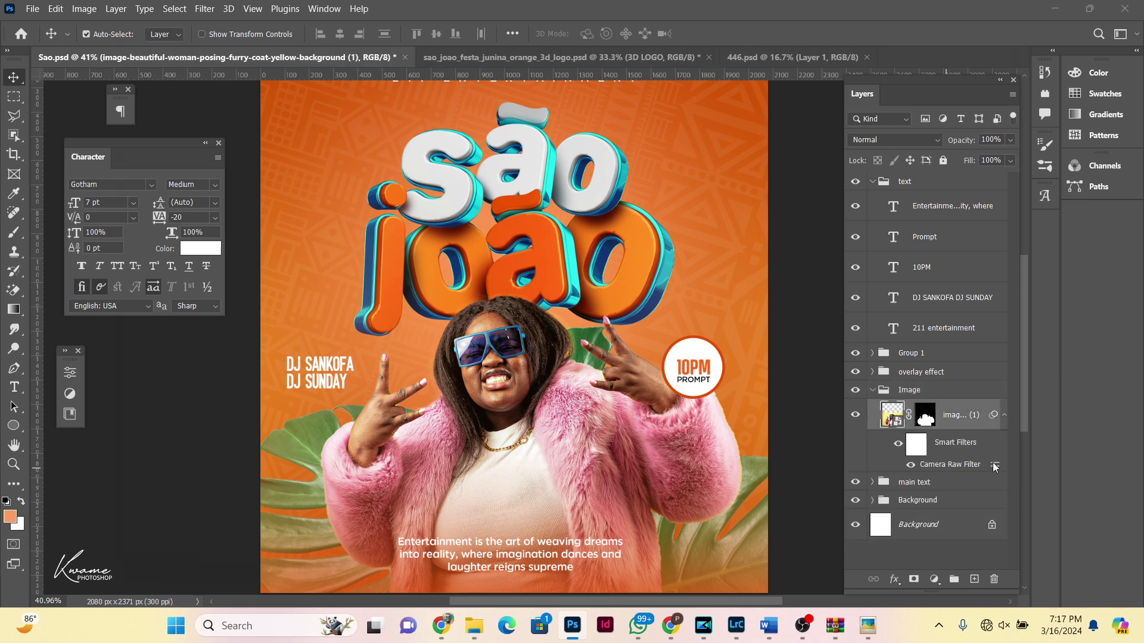
pyautogui.doubleClick(994, 467)
pyautogui.click(429, 245)
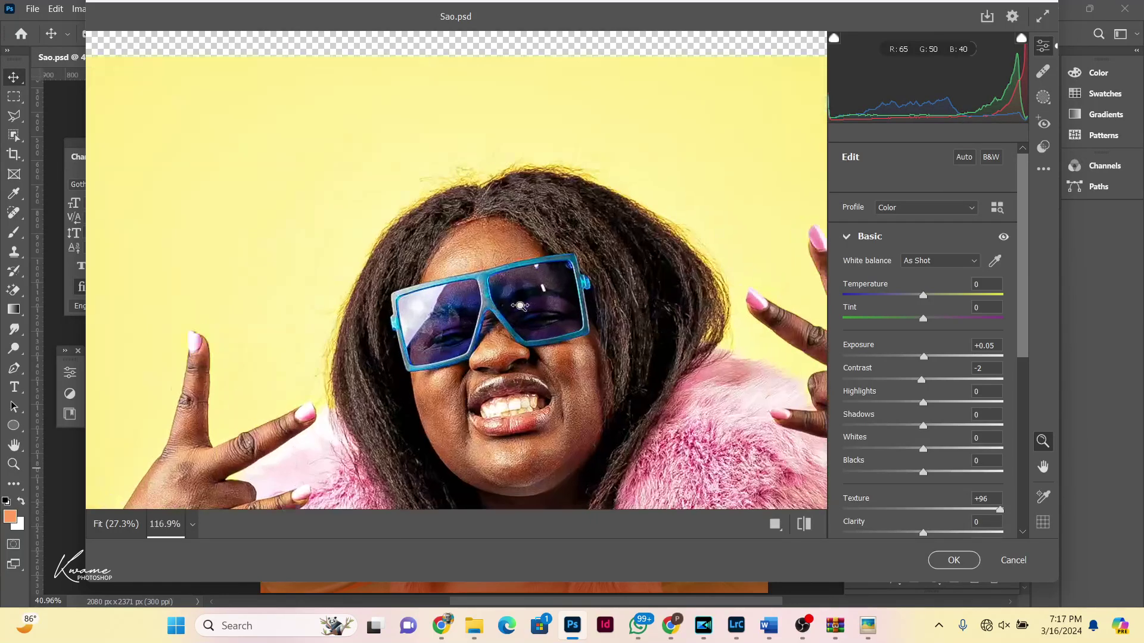
# Step: Lower the photo's Vibrance to about -15 in Camera Raw
pyautogui.scroll(-2, 519, 305)
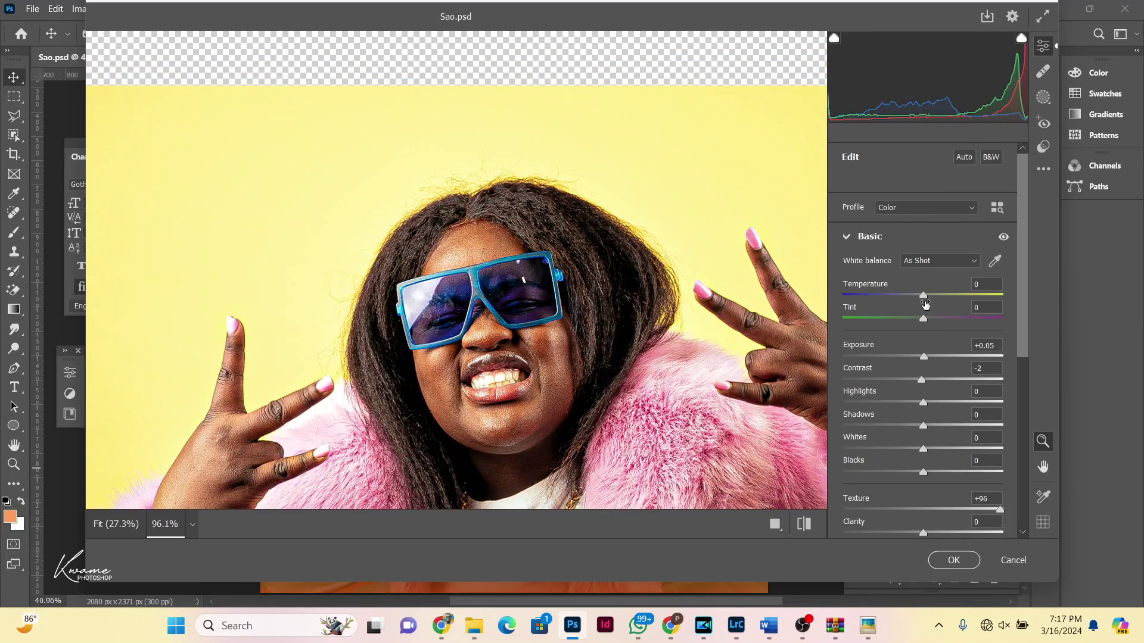
pyautogui.scroll(-3, 933, 357)
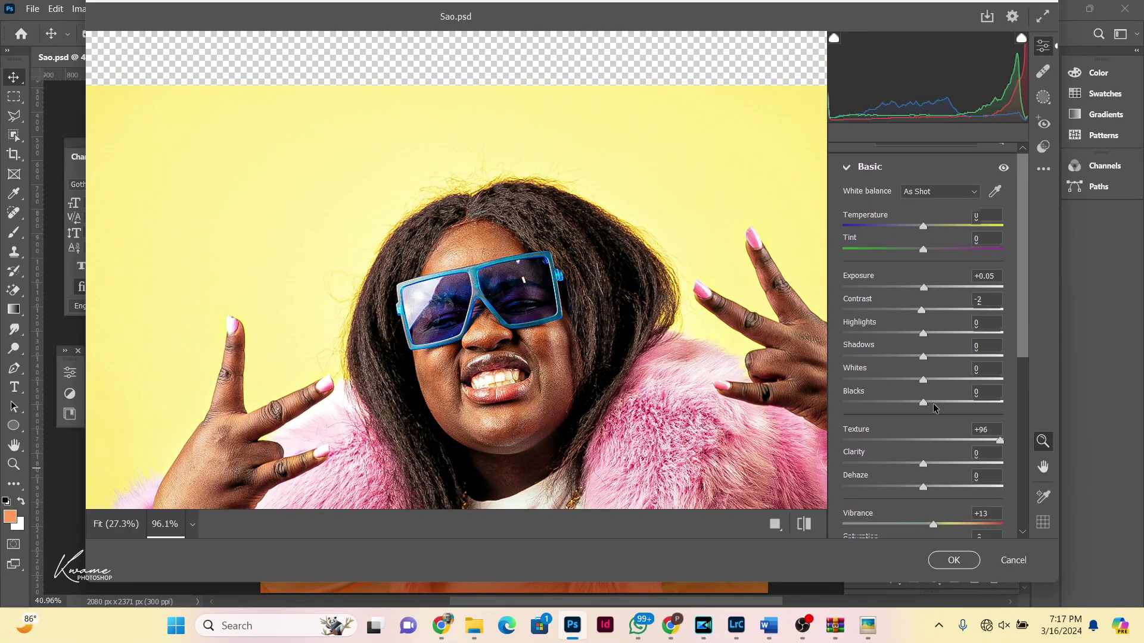
pyautogui.scroll(-3, 933, 470)
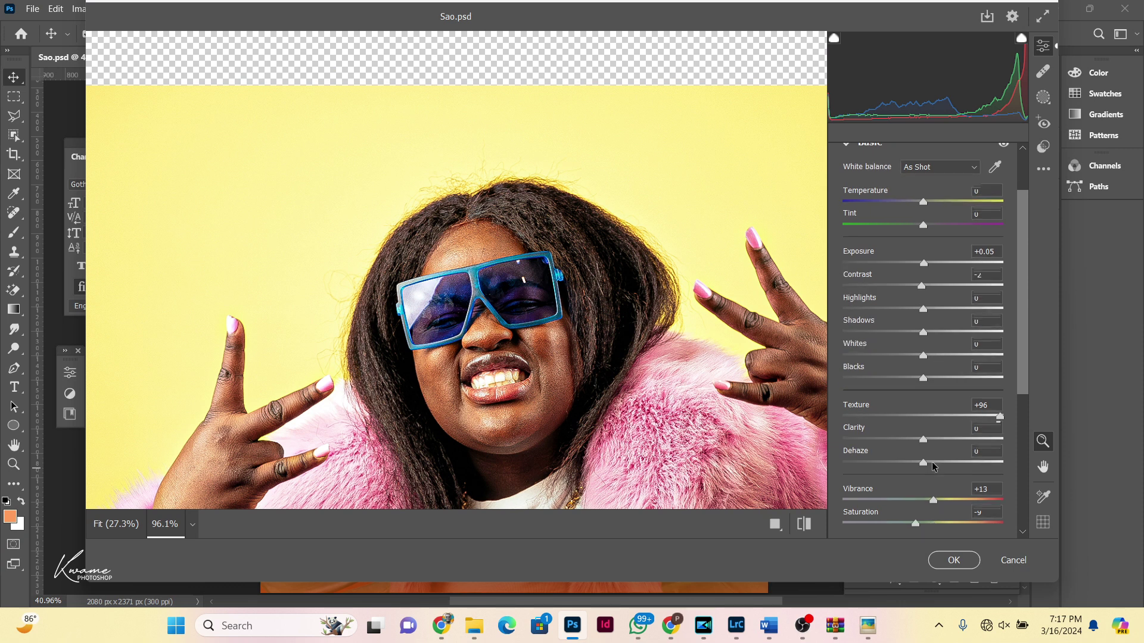
pyautogui.moveTo(934, 465); pyautogui.dragTo(908, 480)
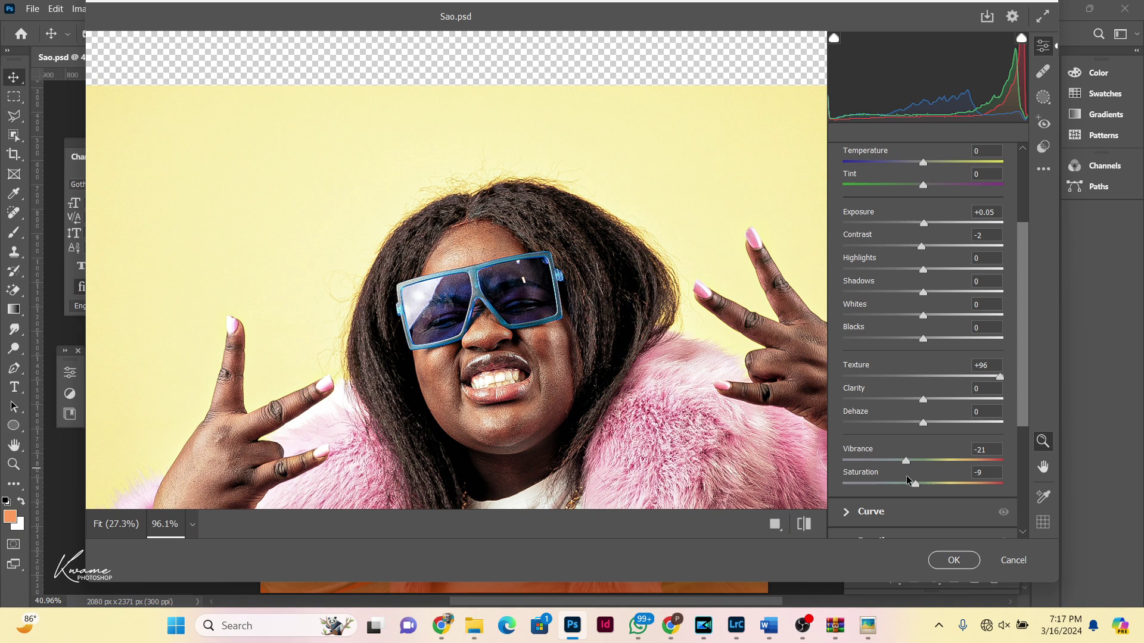
pyautogui.moveTo(909, 480); pyautogui.dragTo(911, 481)
# Step: Raise Detail Sharpening from 111 to 123 and apply the Camera Raw changes
pyautogui.scroll(-3, 912, 477)
pyautogui.scroll(-2, 912, 477)
pyautogui.scroll(-1, 911, 477)
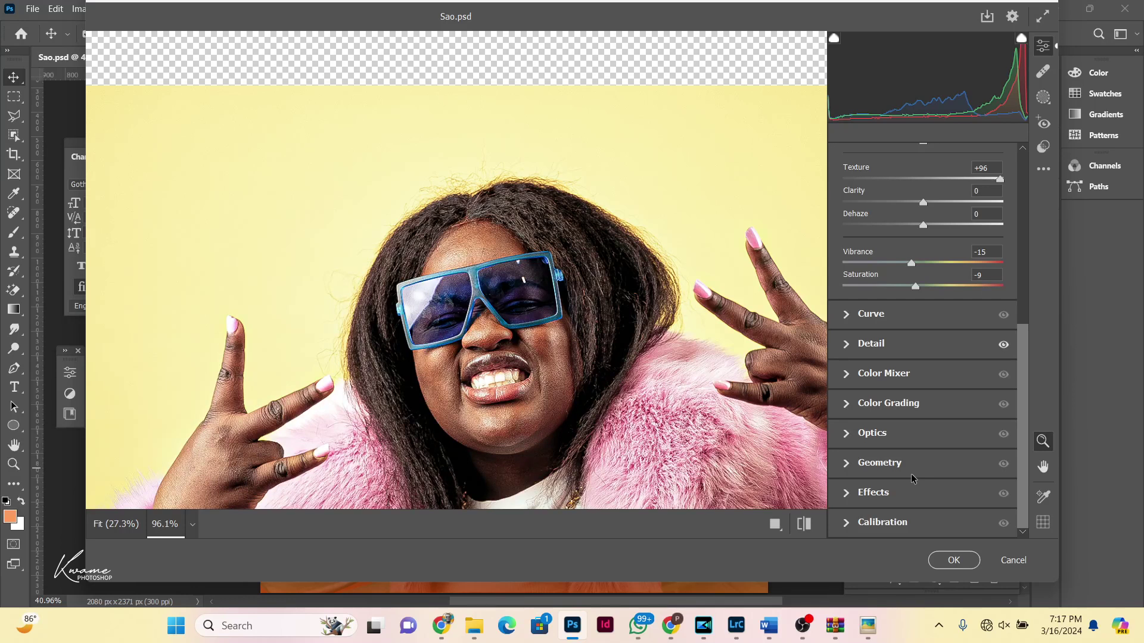
pyautogui.click(845, 345)
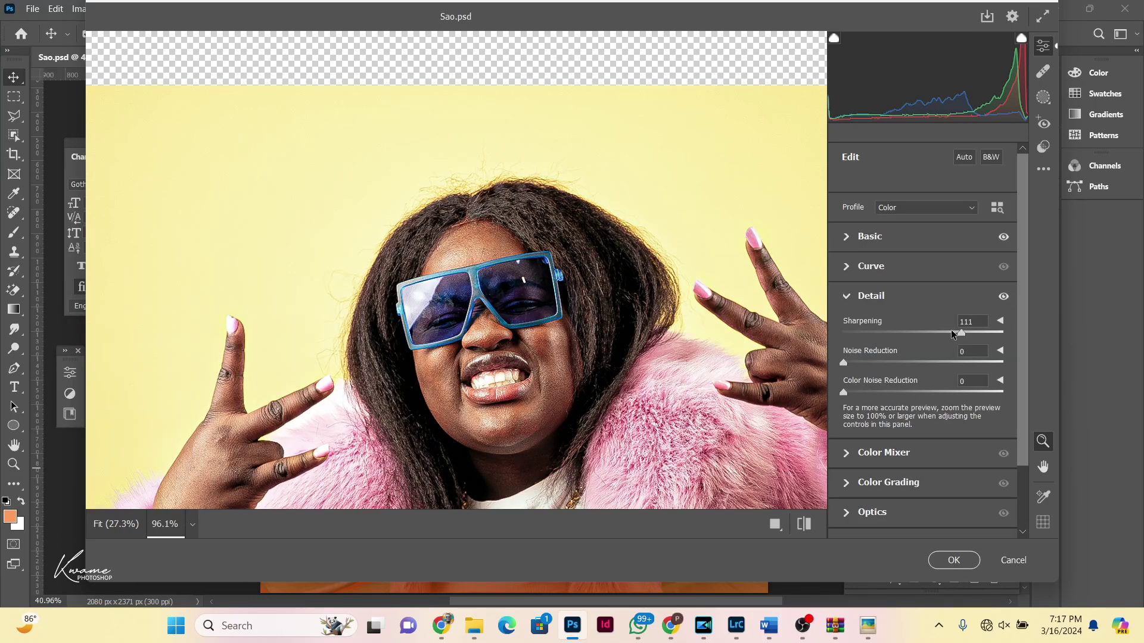
pyautogui.moveTo(962, 332); pyautogui.dragTo(977, 333)
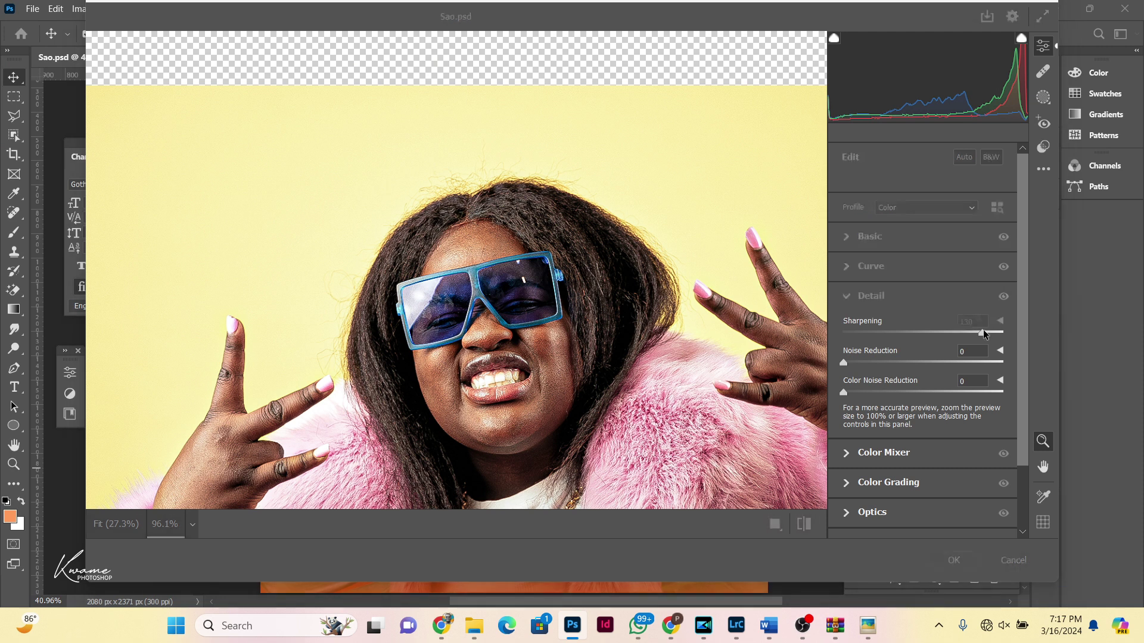
pyautogui.press('Return')
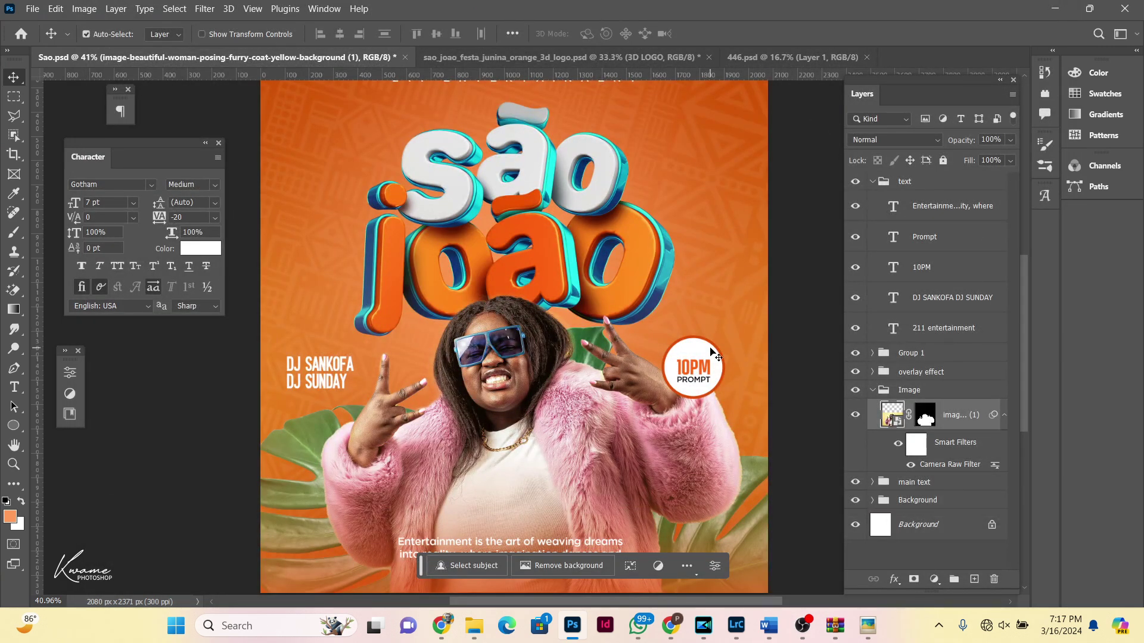
pyautogui.scroll(-2, 712, 352)
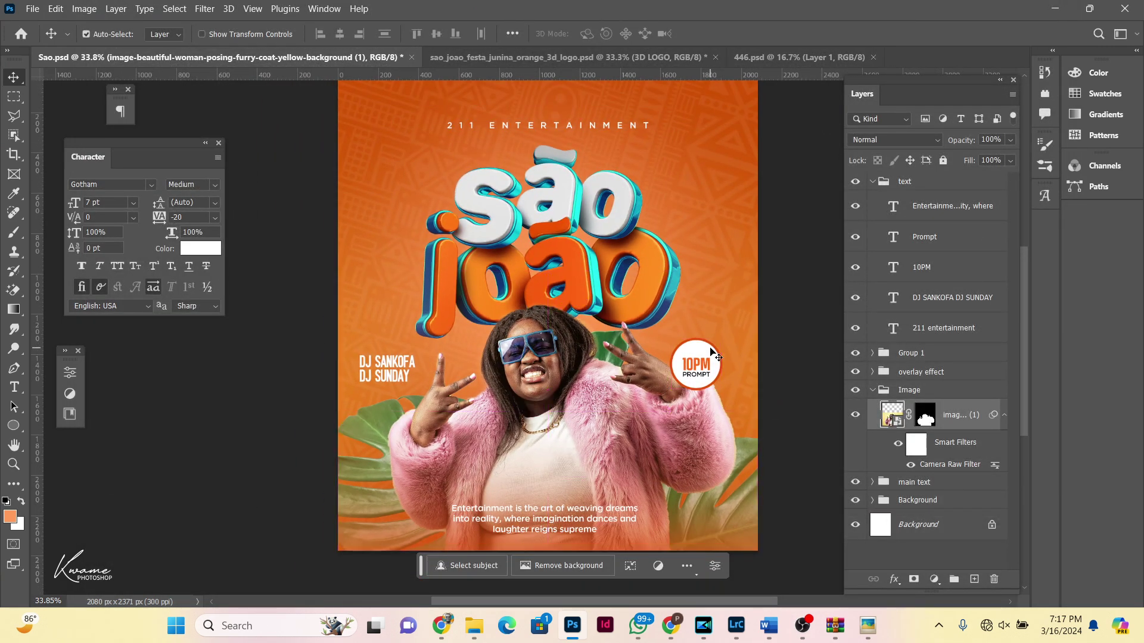
pyautogui.scroll(-2, 712, 352)
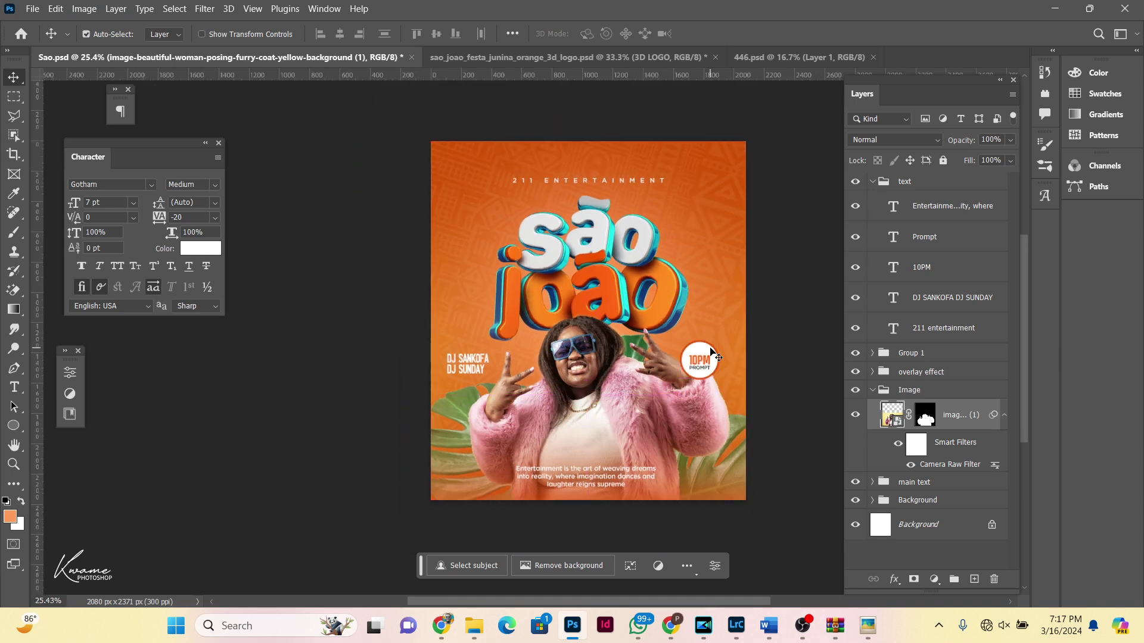
pyautogui.scroll(2, 711, 353)
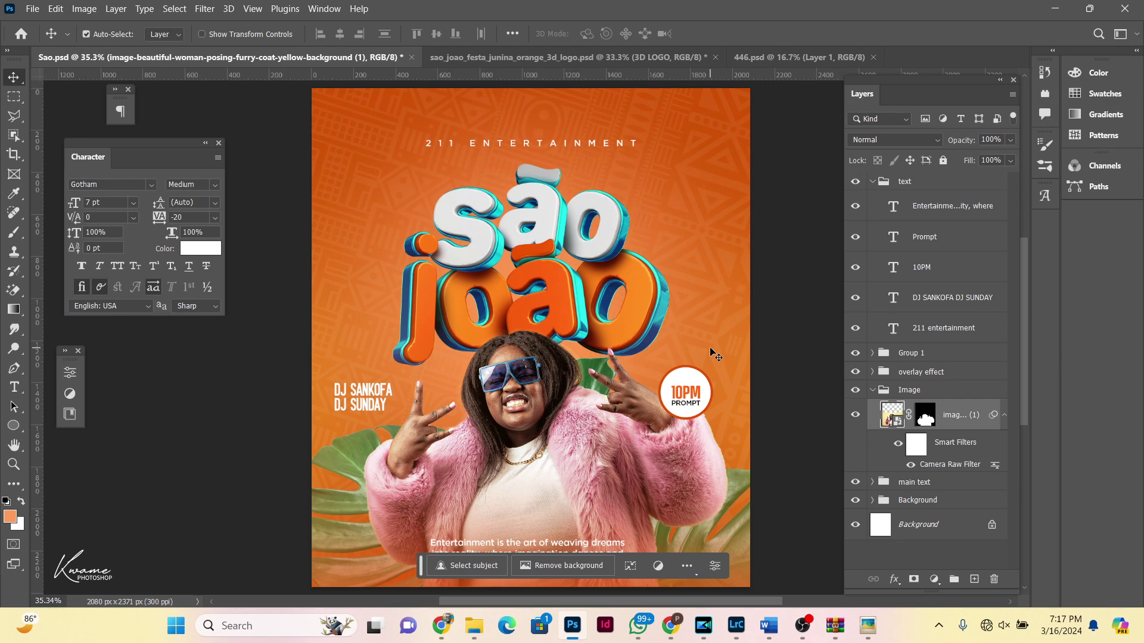
pyautogui.scroll(-2, 712, 353)
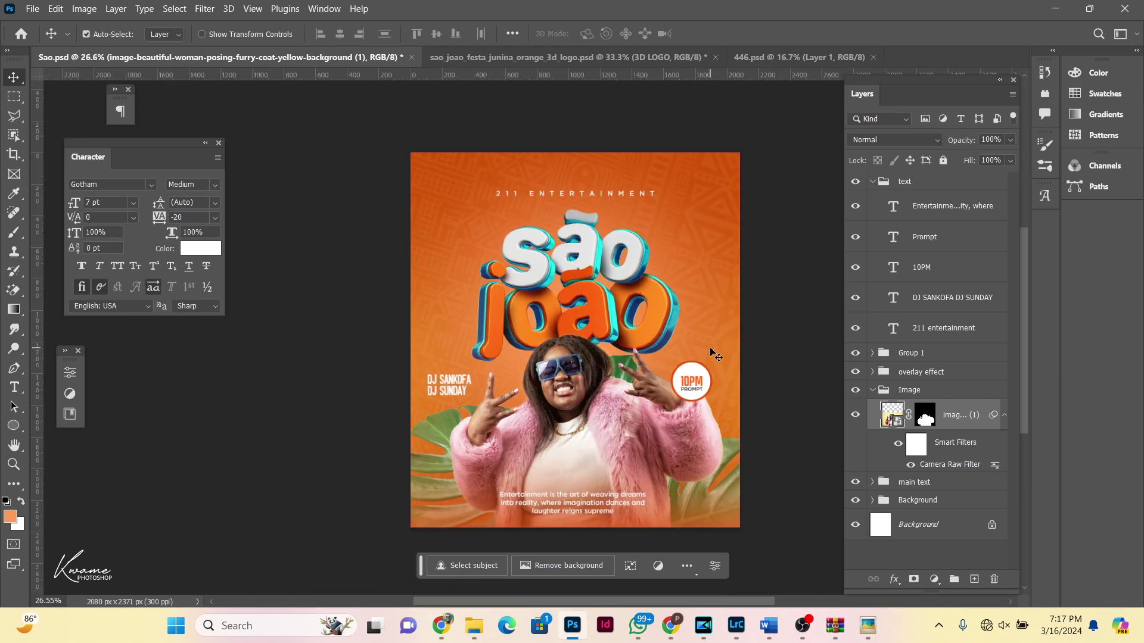